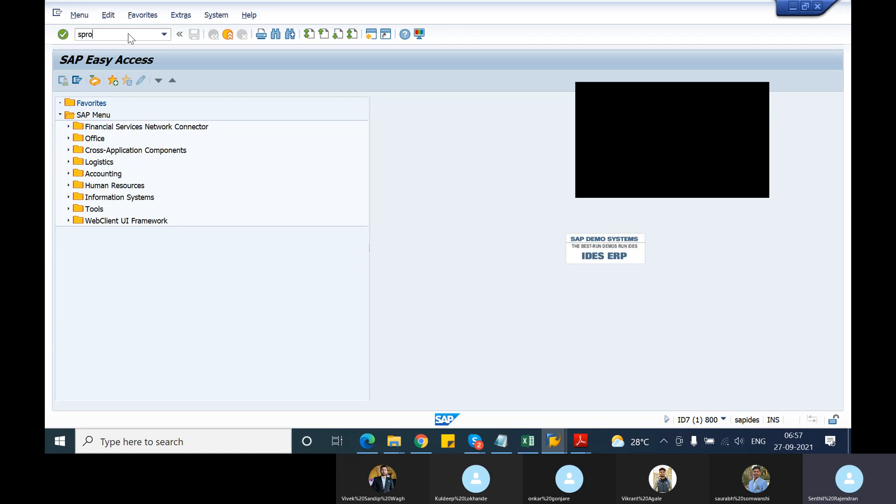
Run spro, display the SAP Reference IMG and open Define Sales Document Types under Sales and Distribution > Sales > Sales Documents > Sales Document Header.
key("Return")
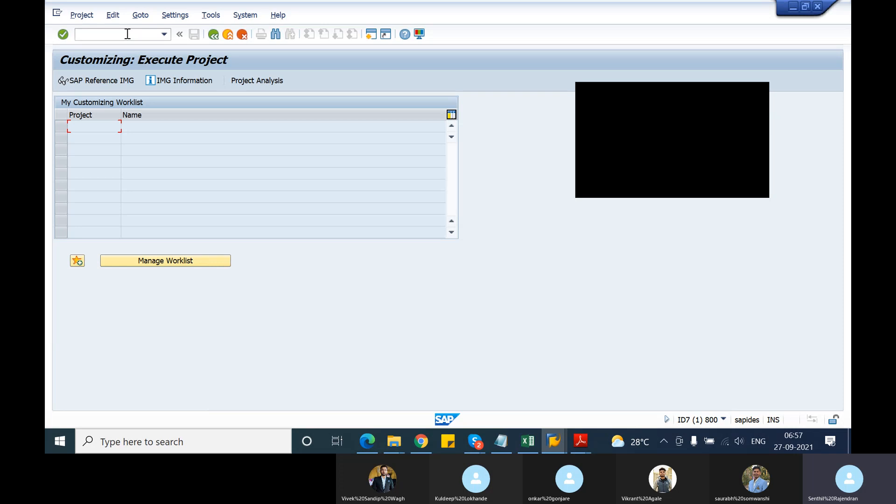
left_click(122, 83)
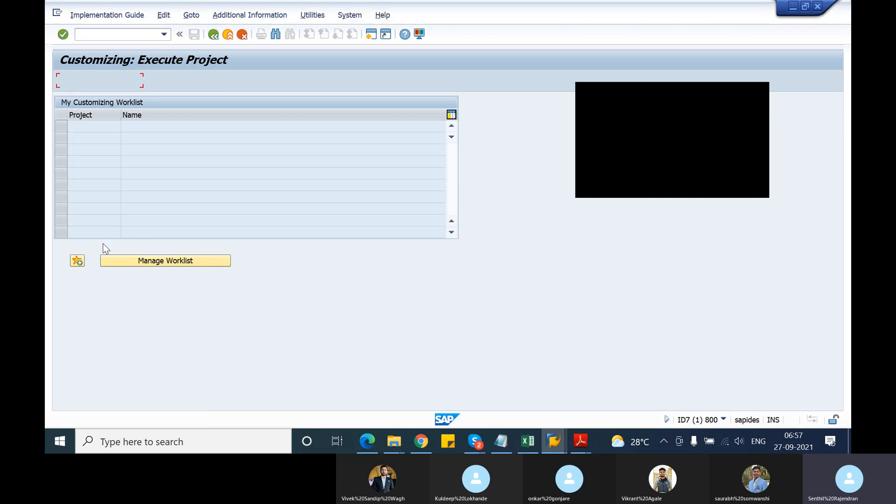
scroll(103, 244, "down", 4)
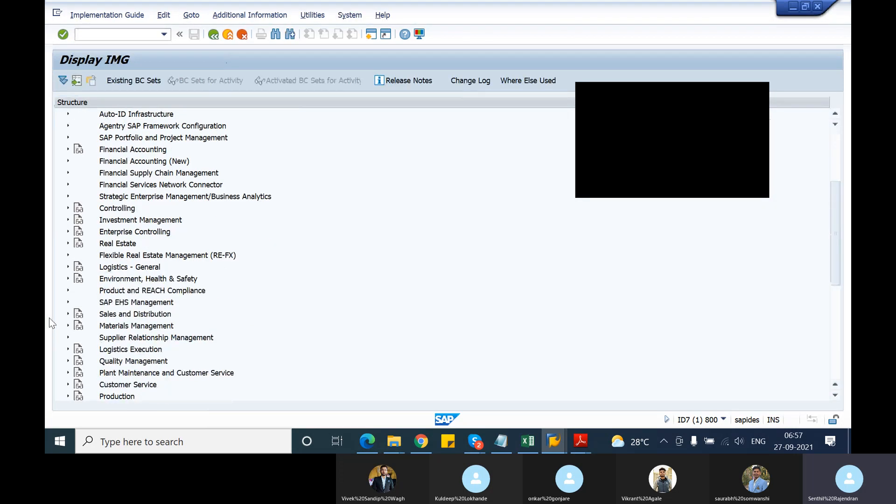
left_click(68, 314)
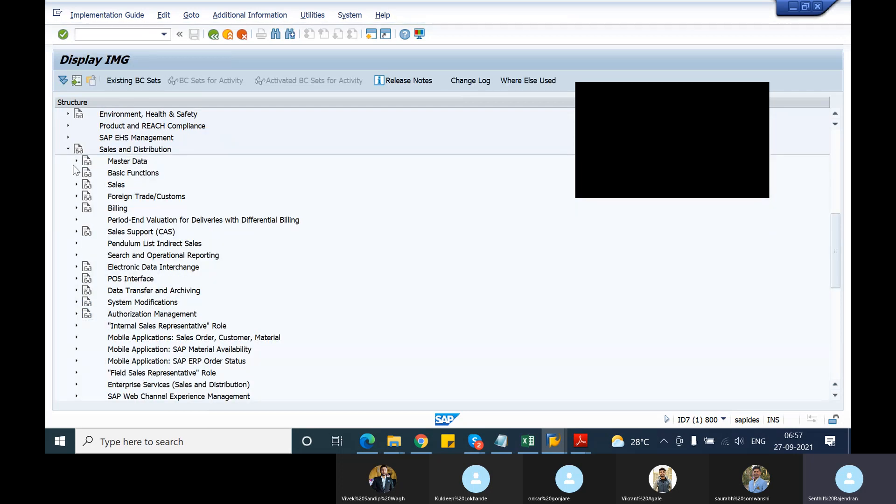
left_click(76, 185)
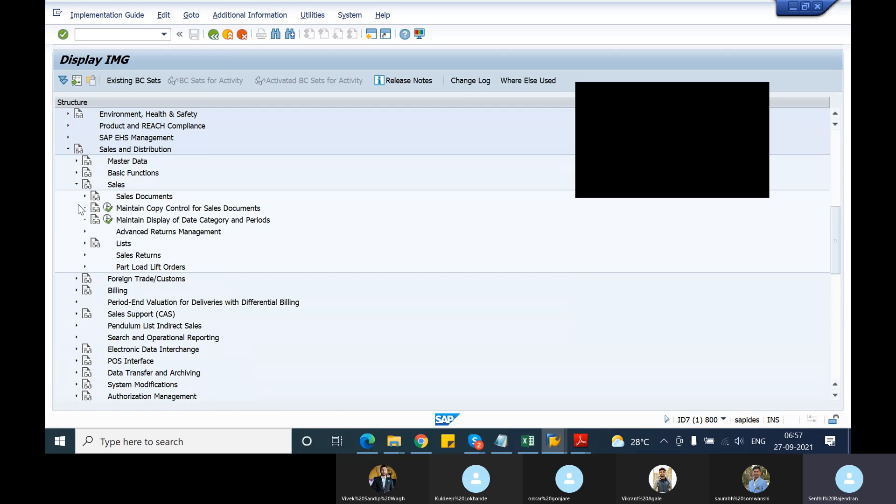
left_click(85, 196)
left_click(94, 208)
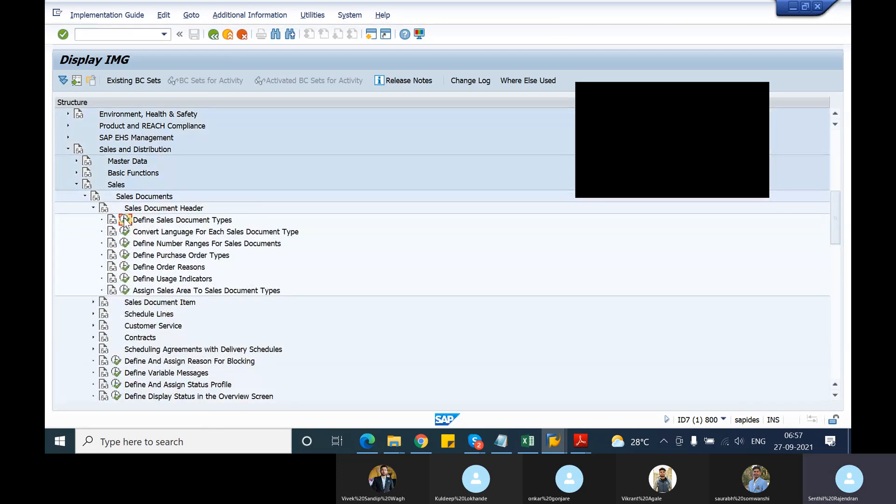
left_click(125, 220)
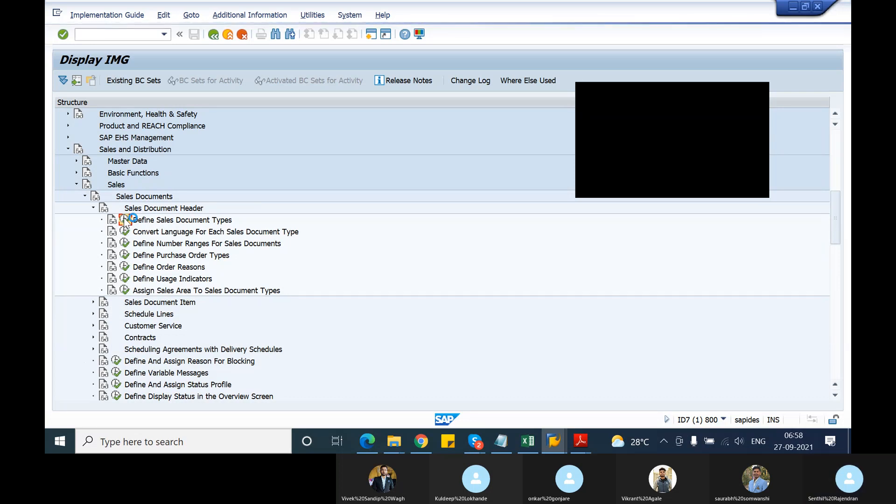
Find sales document type OR, check the incompletion procedure in its details, and return to the IMG structure.
left_click(141, 394)
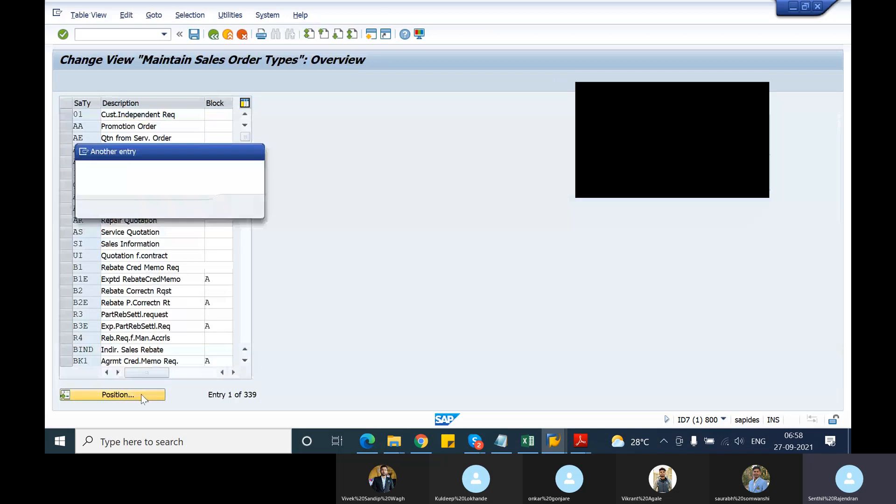
type("or")
key("Return")
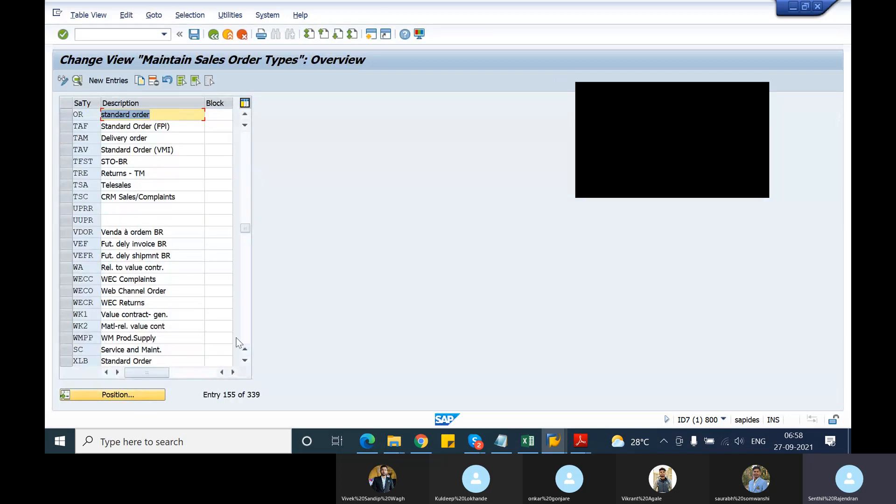
left_click(66, 118)
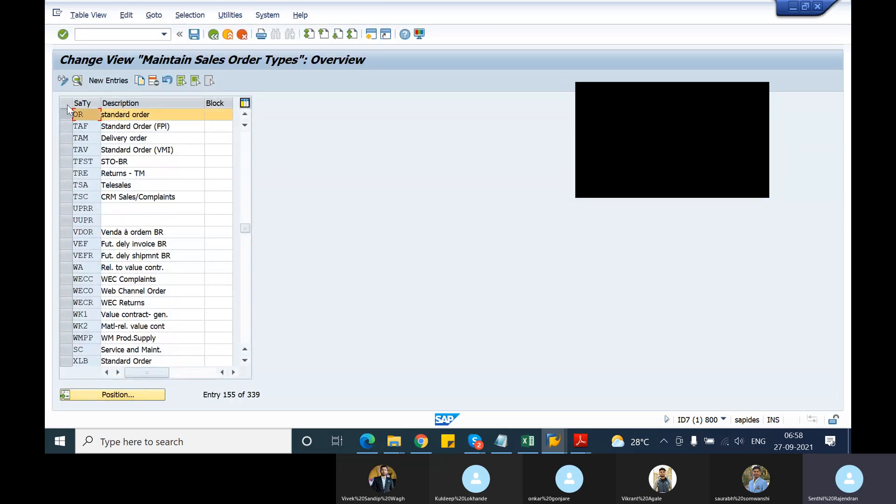
left_click(77, 82)
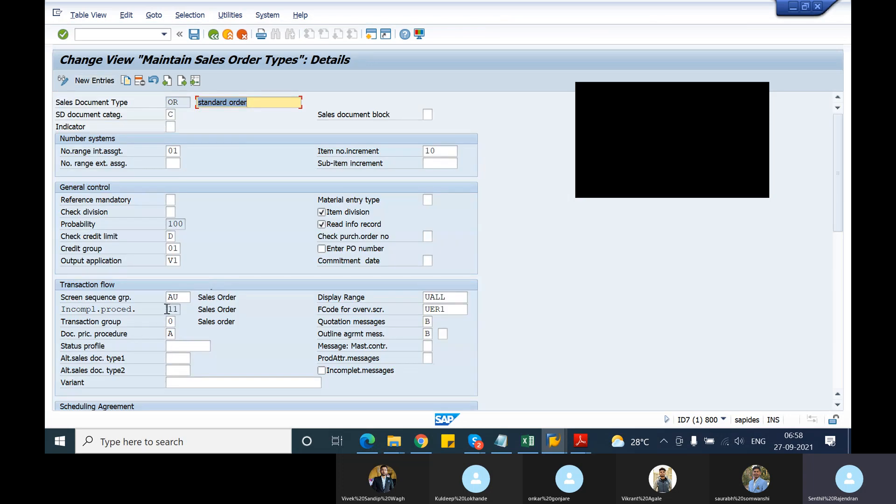
left_click(168, 309)
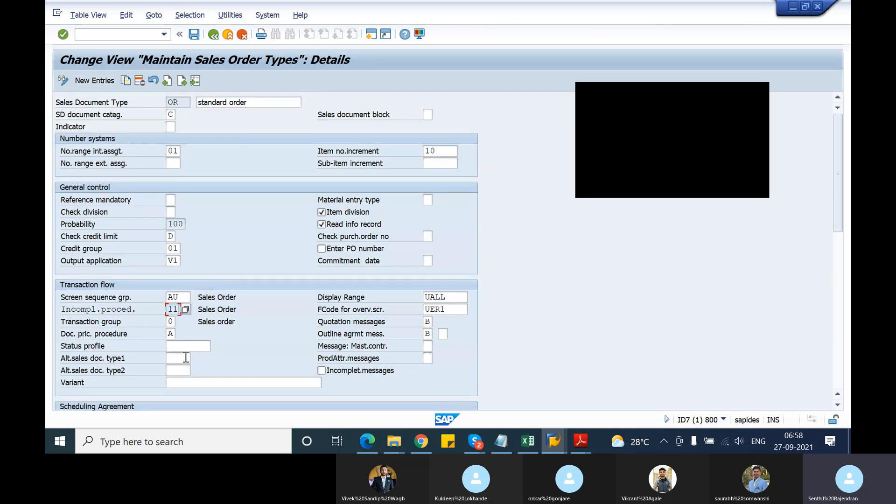
left_click(212, 40)
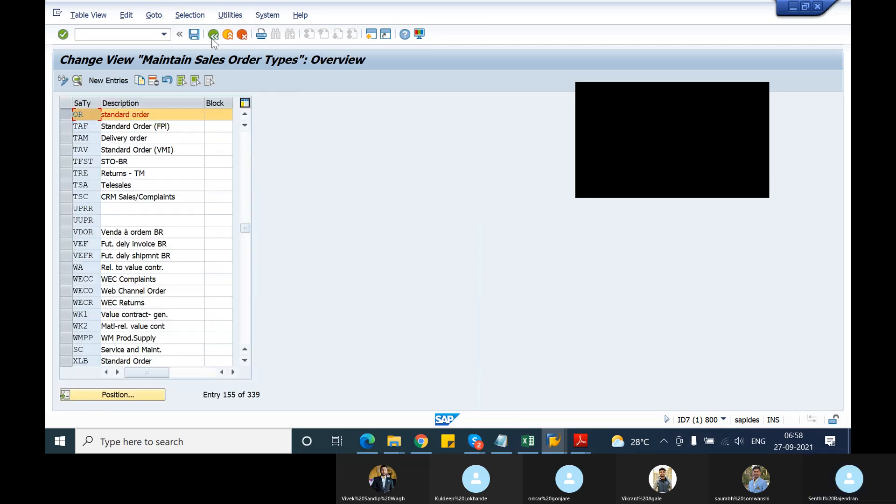
left_click(213, 40)
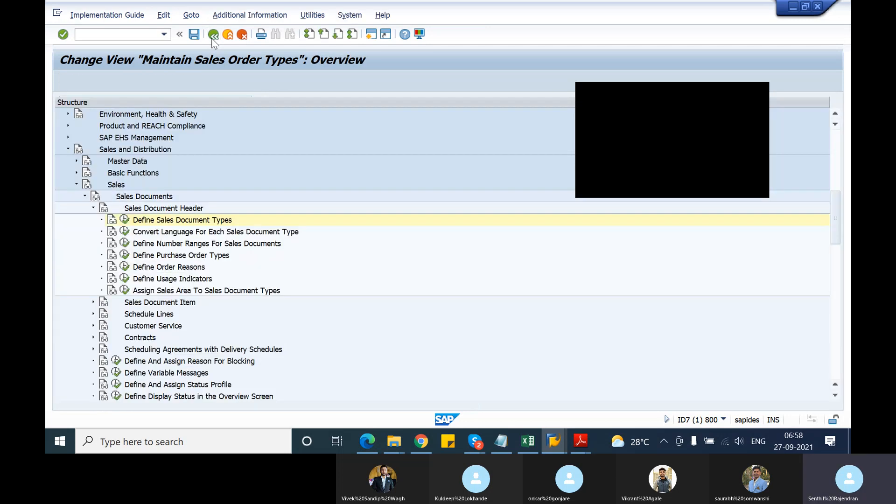
Collapse Sales Document Header and open the Define Item Categories activity under Sales Document Item.
left_click(93, 208)
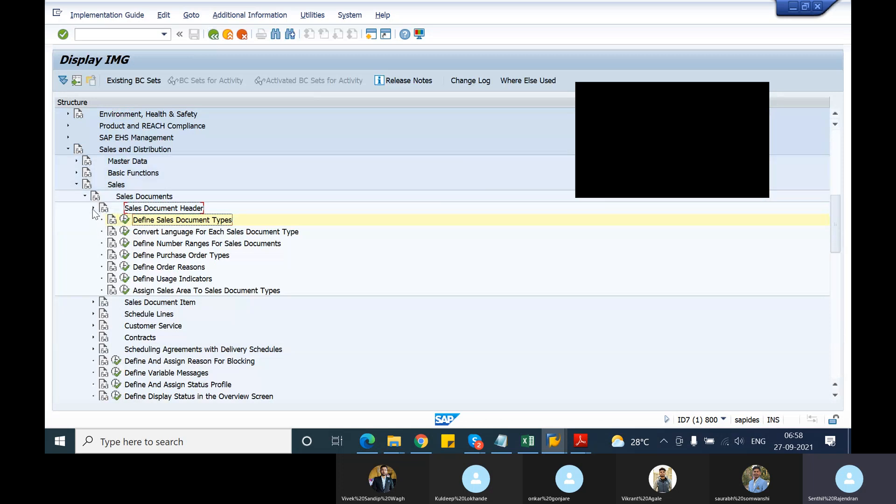
left_click(93, 220)
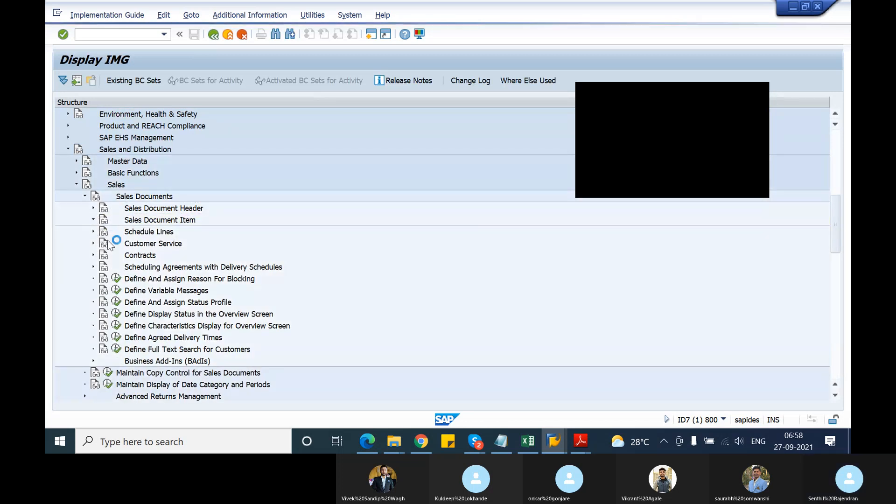
left_click(125, 232)
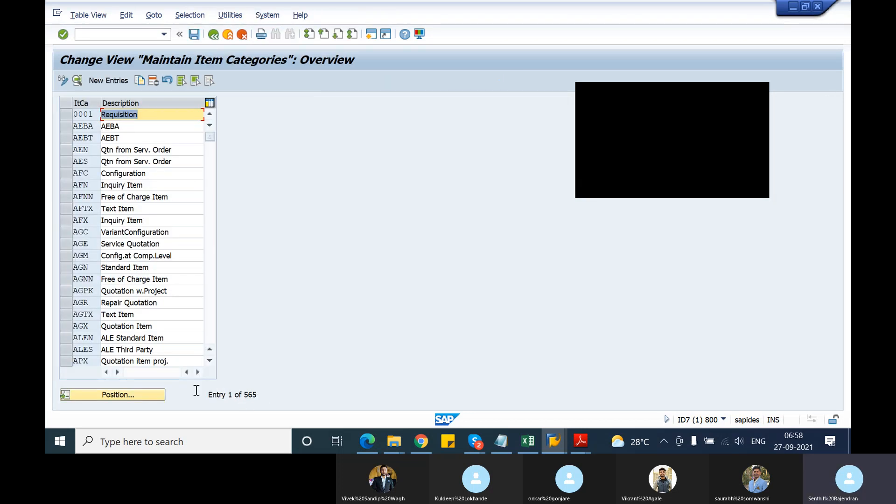
Find item category TAN, check the incompletion procedure in its details, and return to the IMG structure.
left_click(149, 396)
type("tan")
key("Return")
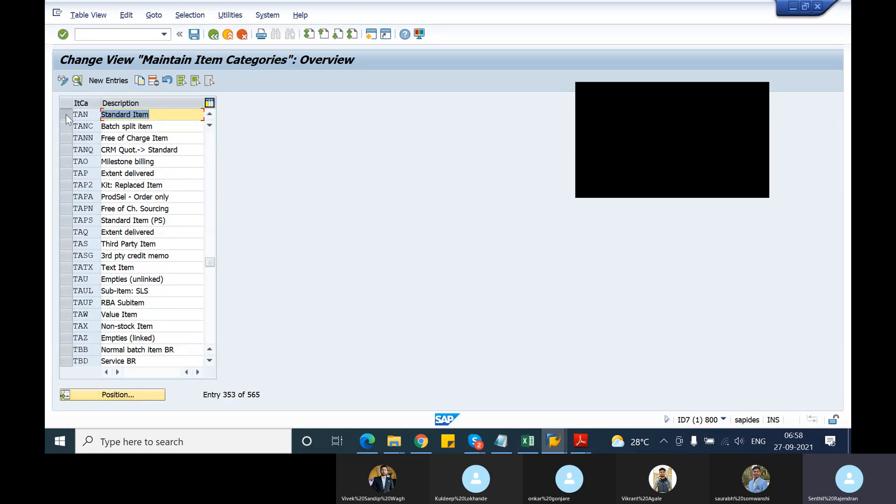
left_click(66, 114)
left_click(76, 82)
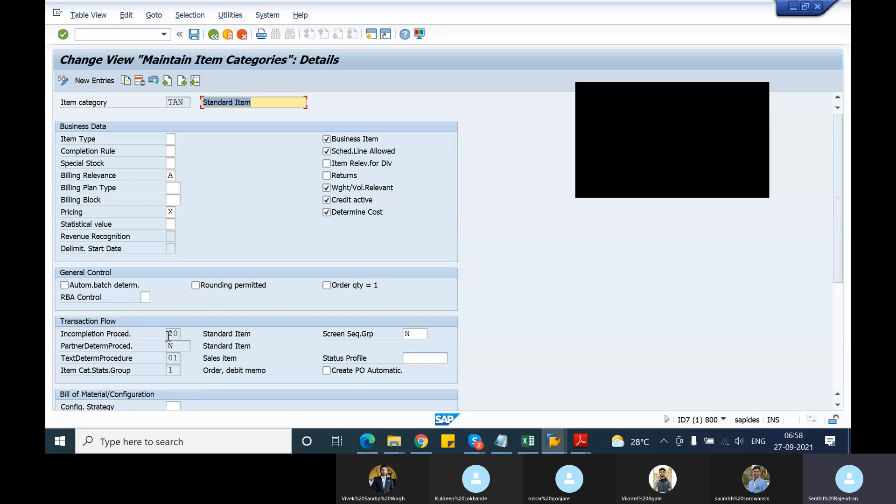
left_click(169, 334)
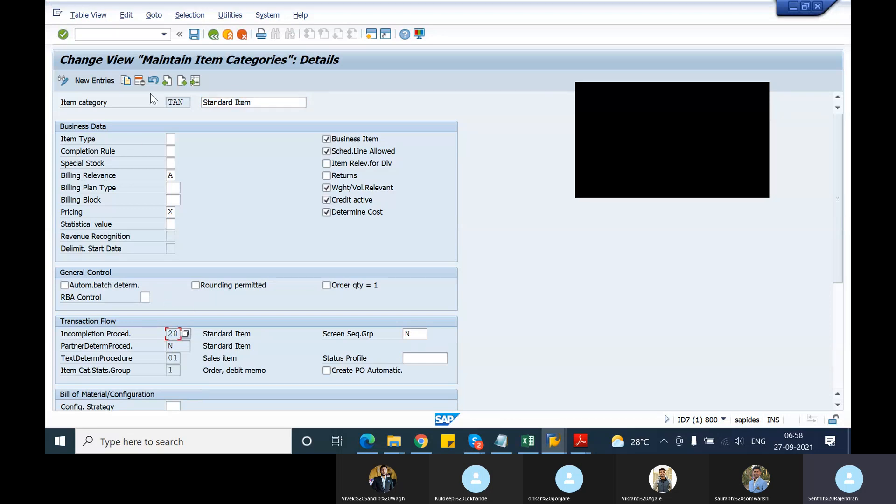
left_click(213, 36)
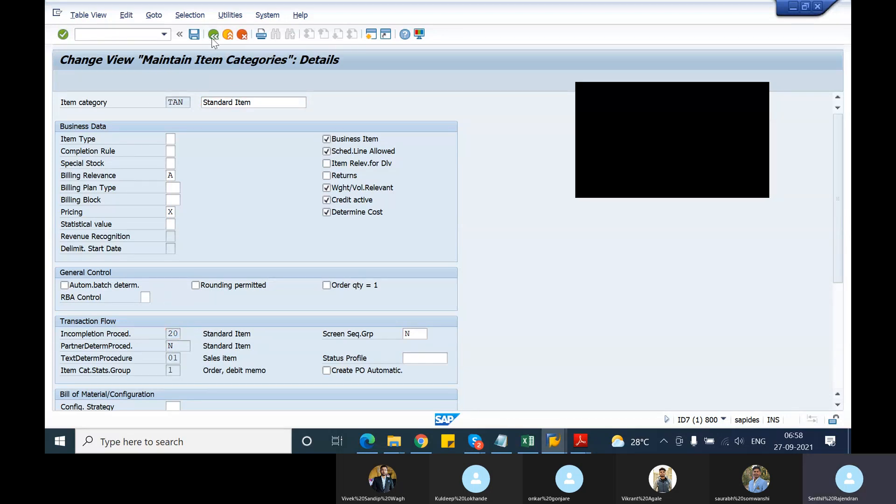
left_click(213, 38)
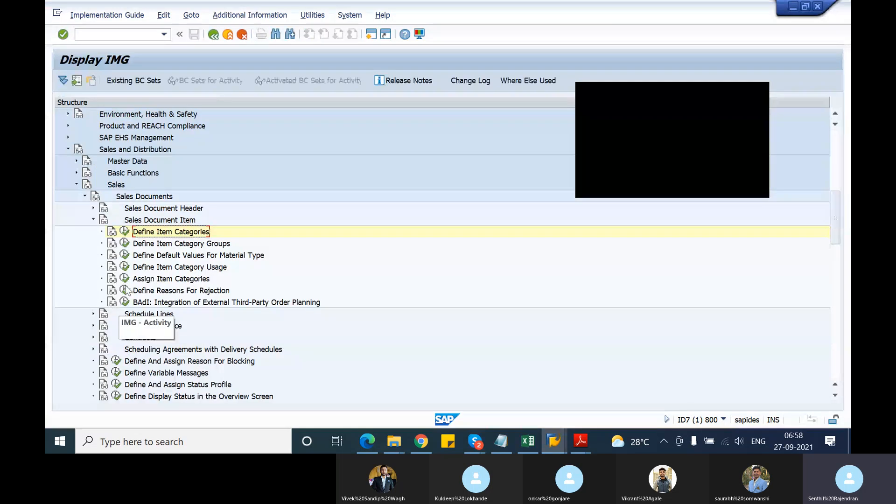
Collapse Sales Document Item and open the Define Schedule Line Categories activity under Schedule Lines.
left_click(93, 220)
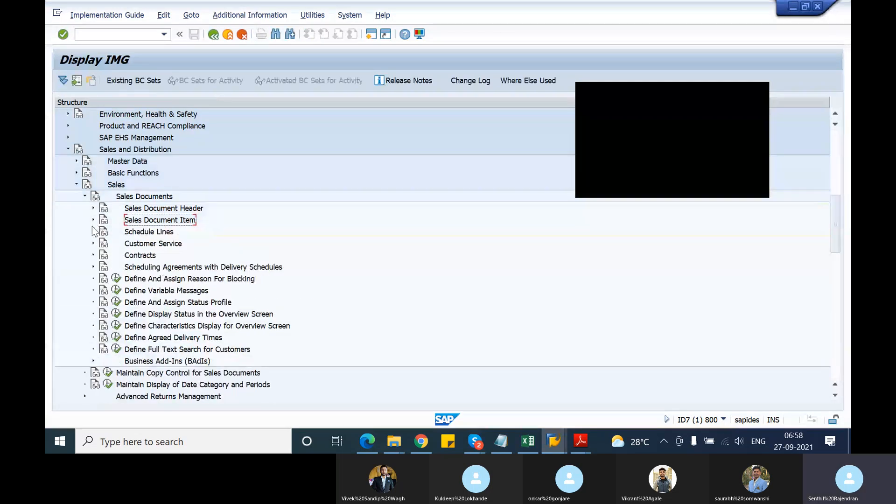
left_click(93, 231)
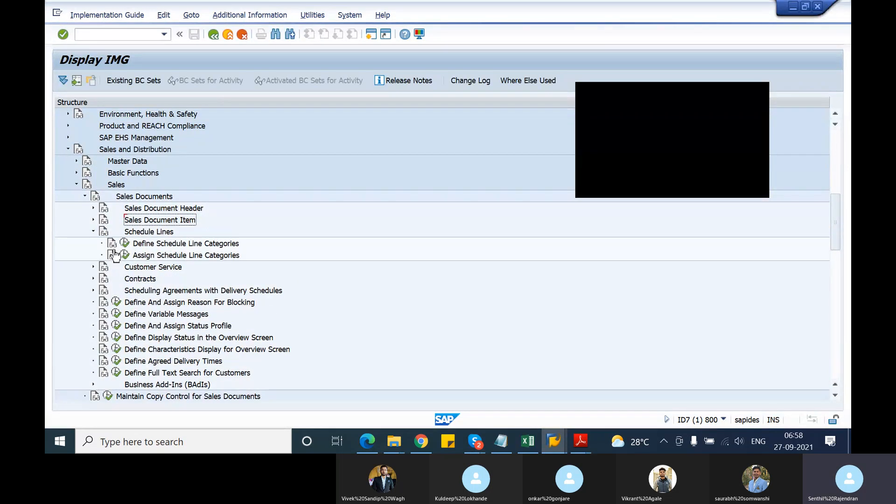
left_click(125, 243)
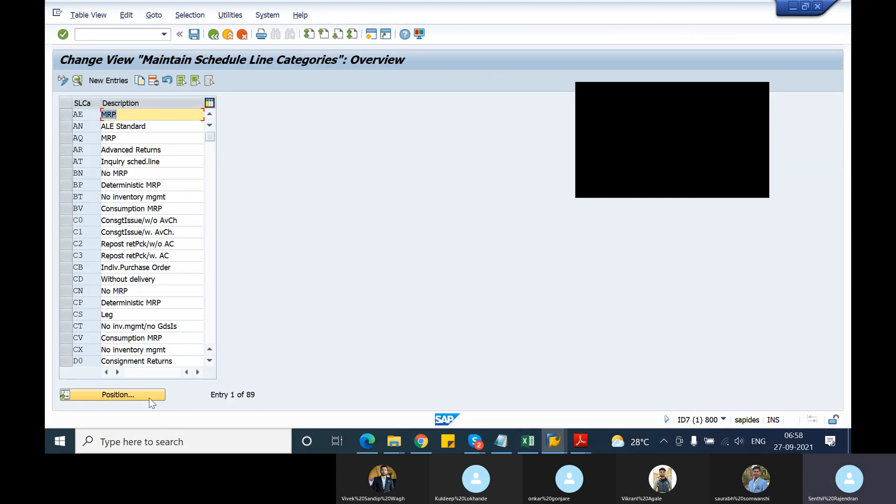
Find schedule line category CP, check the incompletion procedure in its details, and return to the IMG structure.
left_click(150, 398)
type("cp")
key("Return")
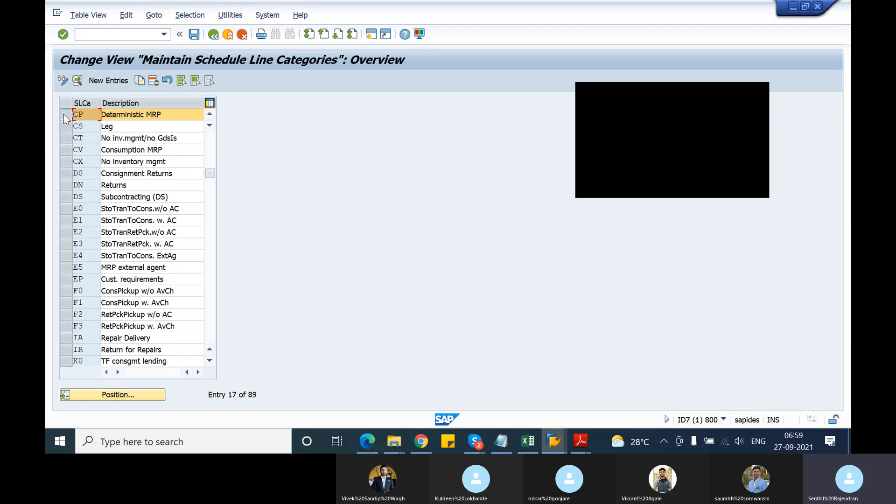
left_click(65, 114)
left_click(78, 81)
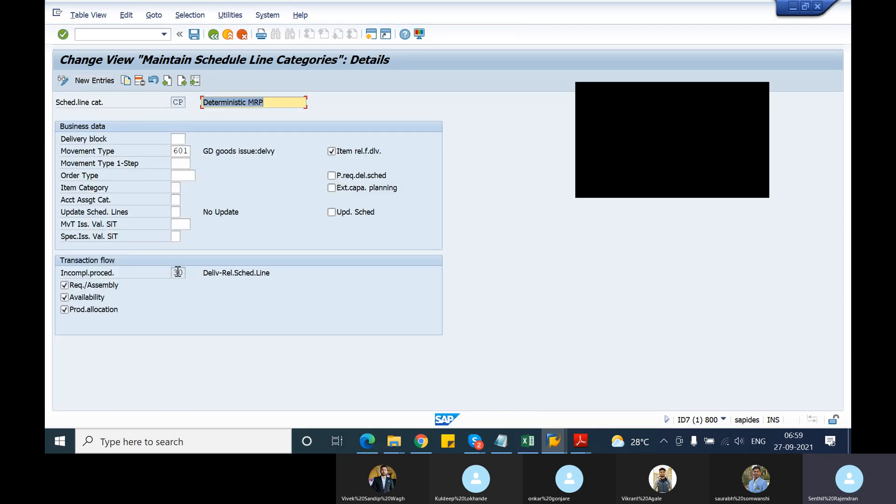
left_click(174, 272)
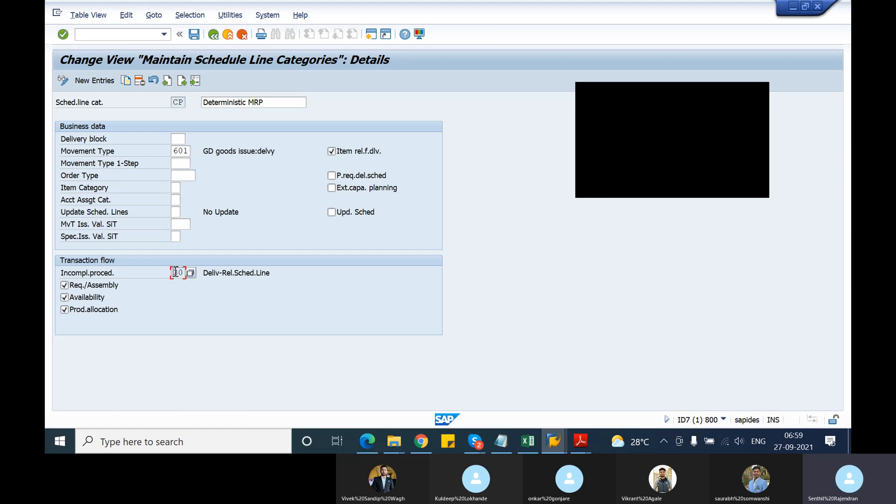
left_click(213, 34)
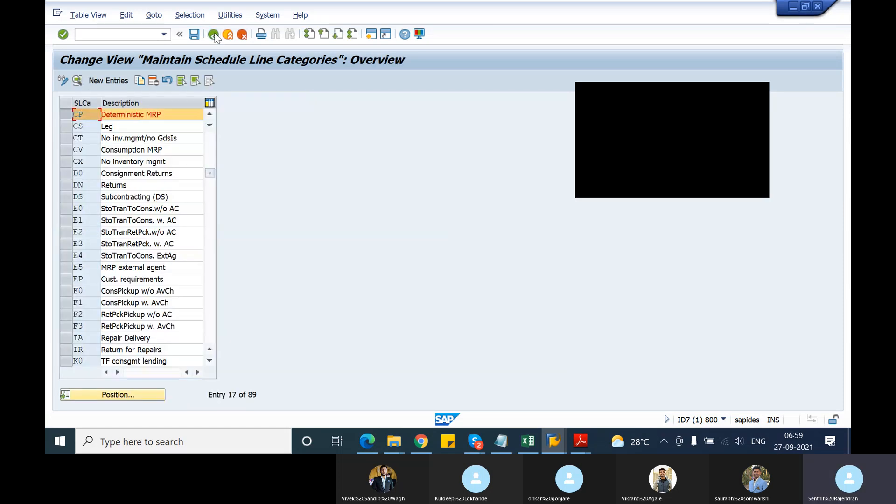
left_click(213, 34)
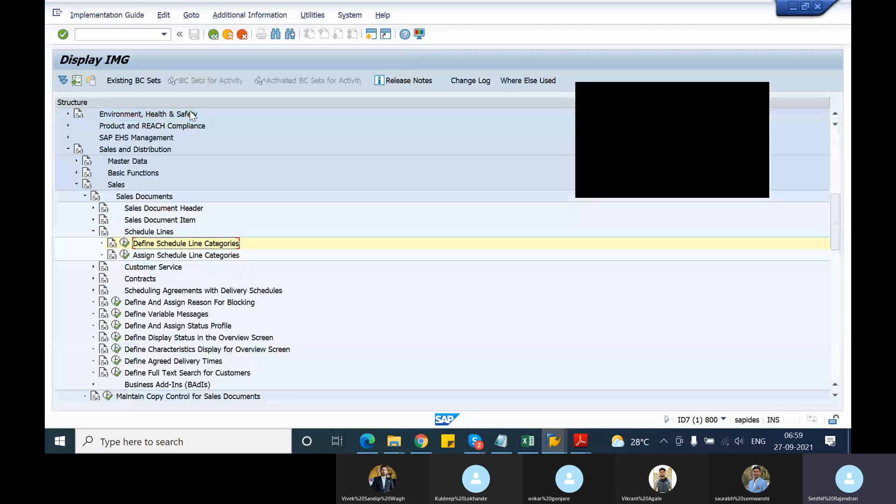
Collapse the Sales Documents, Sales, and Sales and Distribution nodes in the IMG structure.
left_click(84, 196)
left_click(77, 185)
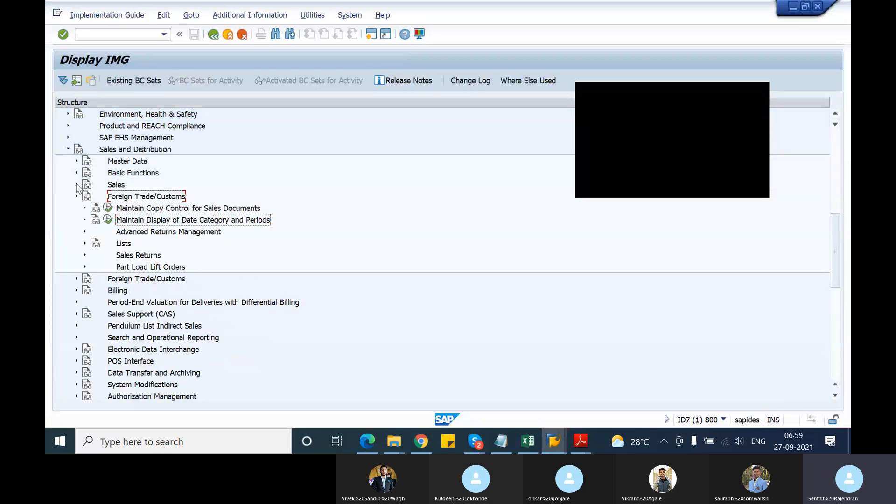
scroll(70, 185, "up", 1)
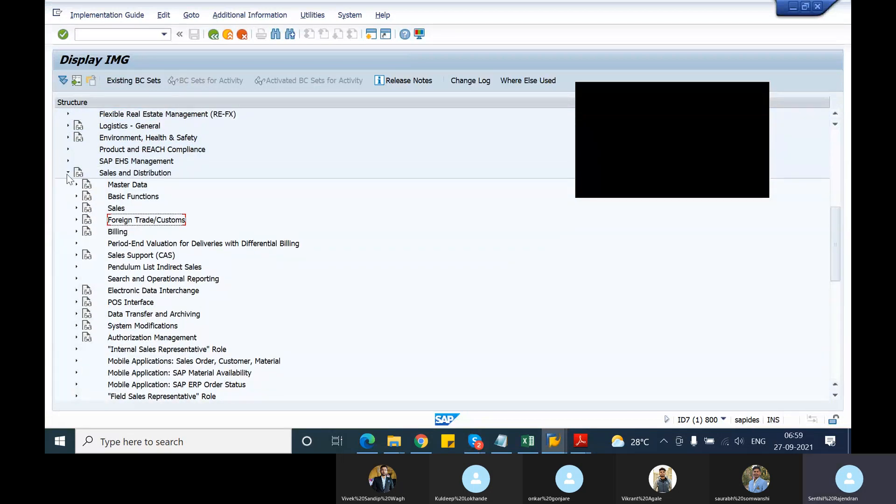
left_click(68, 174)
scroll(69, 198, "up", 2)
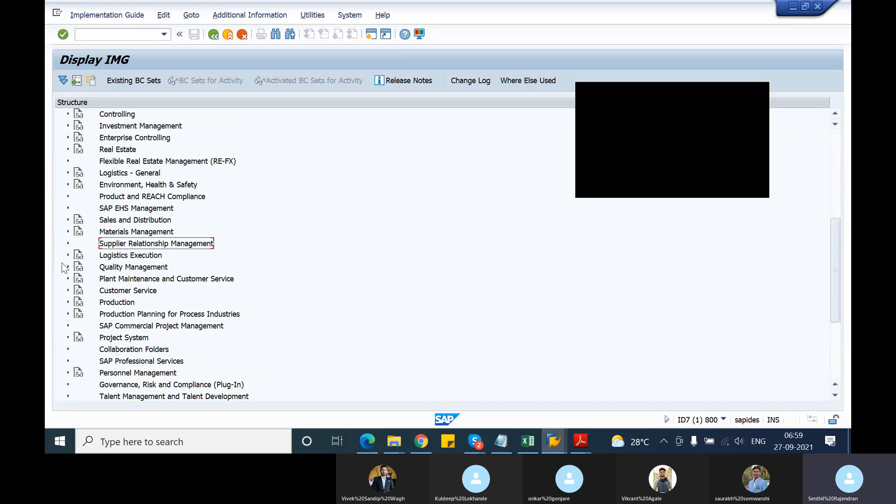
Open the Assign Incompleteness Procedures activity under Sales and Distribution, Basic Functions, Log of Incomplete Items.
left_click(68, 220)
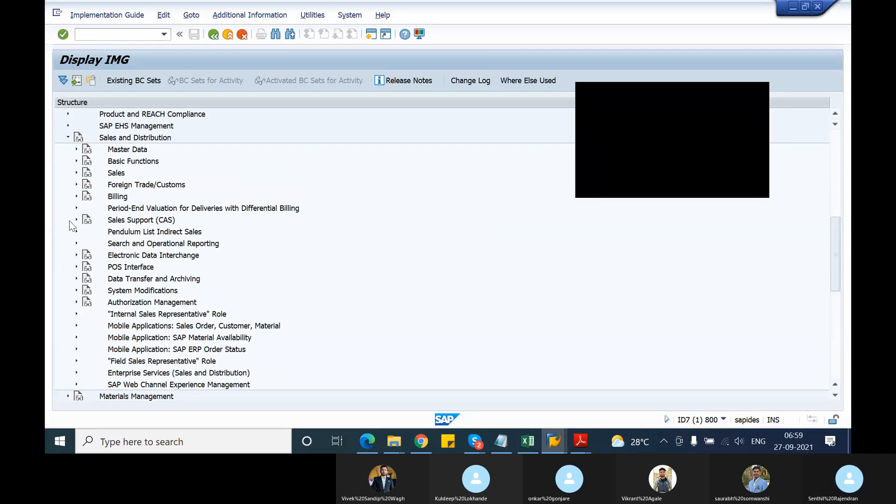
left_click(76, 161)
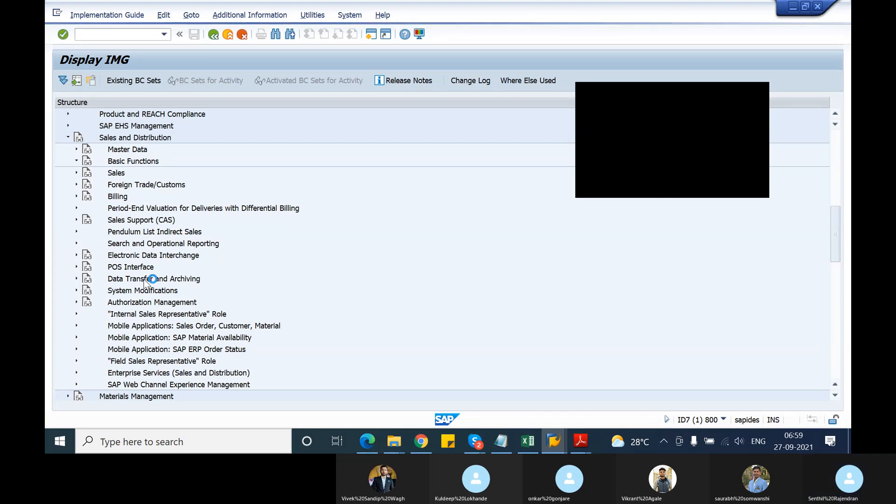
scroll(145, 280, "down", 1)
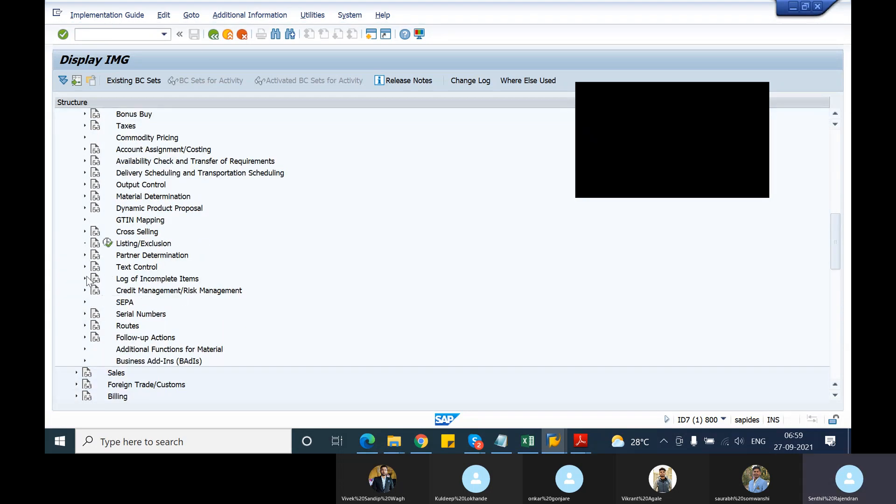
left_click(85, 279)
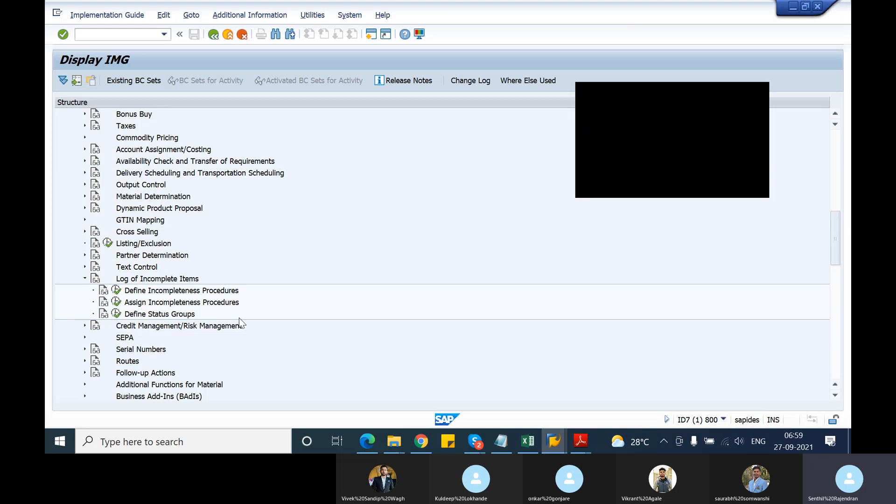
left_click(117, 303)
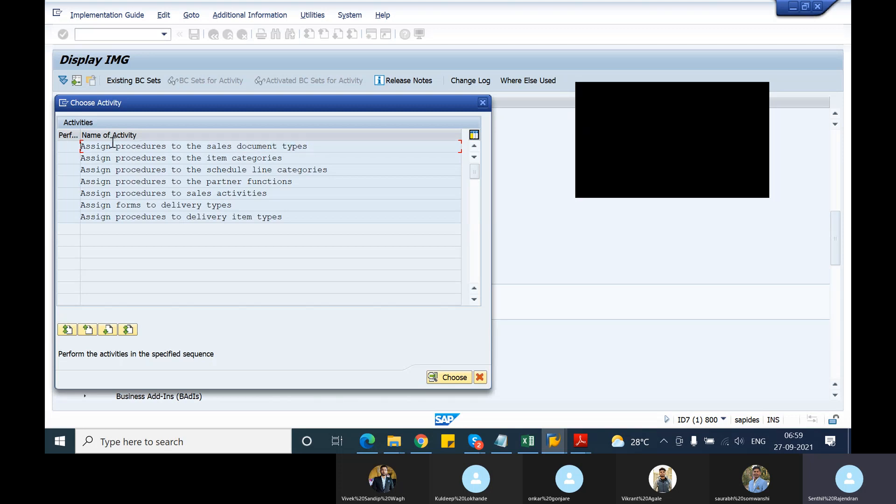
Review the assignment activities for item categories, schedule line categories, partner functions, sales activities, delivery types and delivery item types.
left_click_drag(286, 159, 71, 164)
left_click_drag(338, 172, 71, 176)
left_click_drag(301, 184, 76, 185)
left_click_drag(278, 193, 71, 195)
left_click_drag(252, 204, 74, 206)
left_click_drag(300, 219, 68, 221)
Open the procedure assignment for sales document types, check the procedure of type OR, and return to the activity list.
double_click(237, 148)
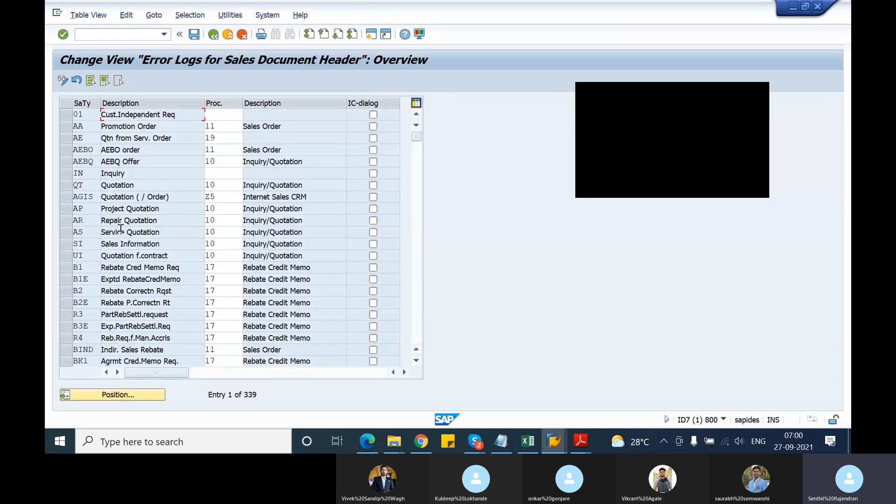
scroll(148, 285, "down", 5)
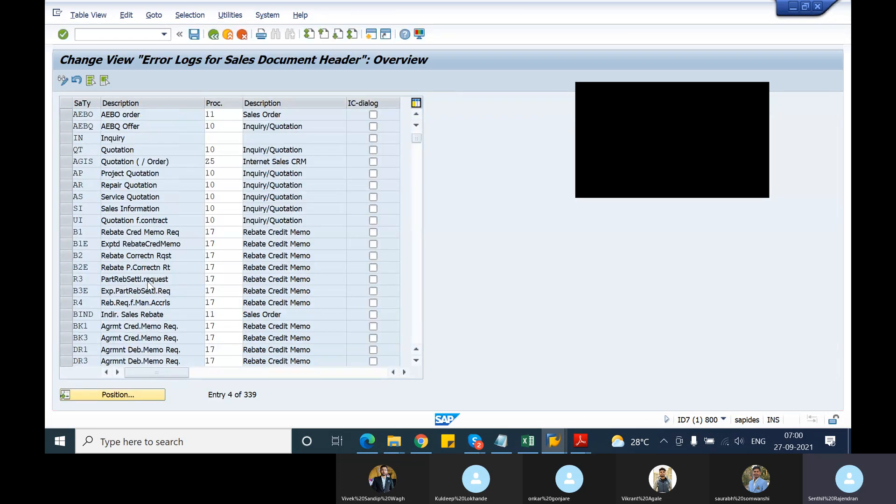
scroll(149, 284, "down", 1)
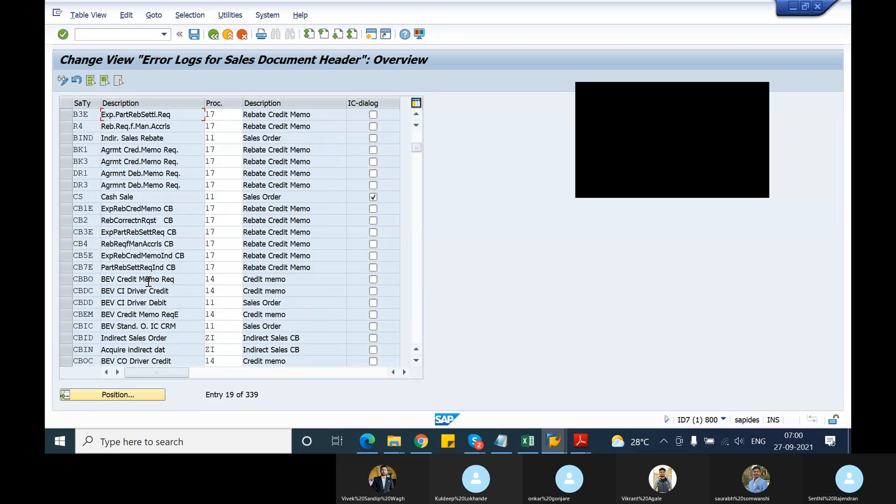
scroll(120, 340, "down", 8)
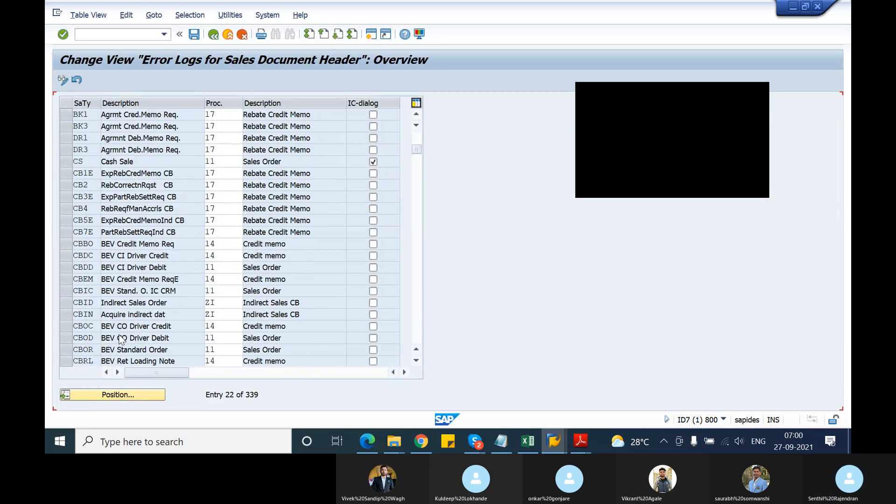
scroll(120, 339, "down", 6)
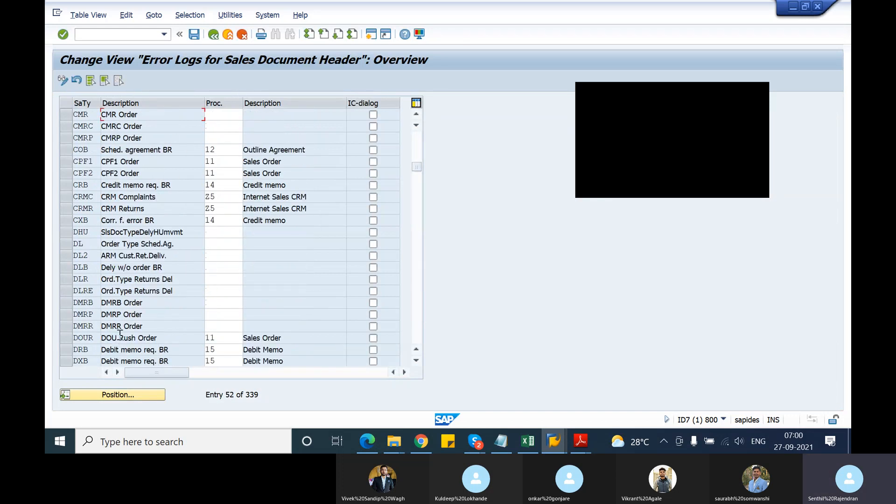
scroll(120, 336, "down", 9)
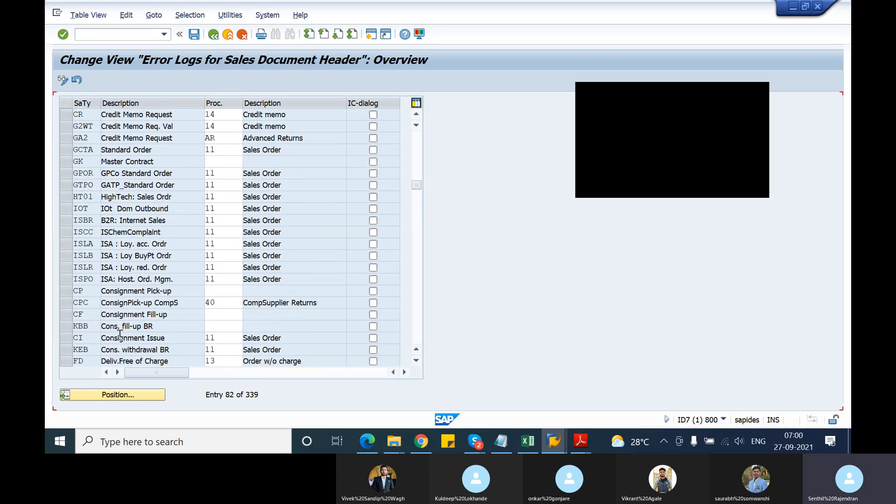
scroll(121, 340, "down", 1)
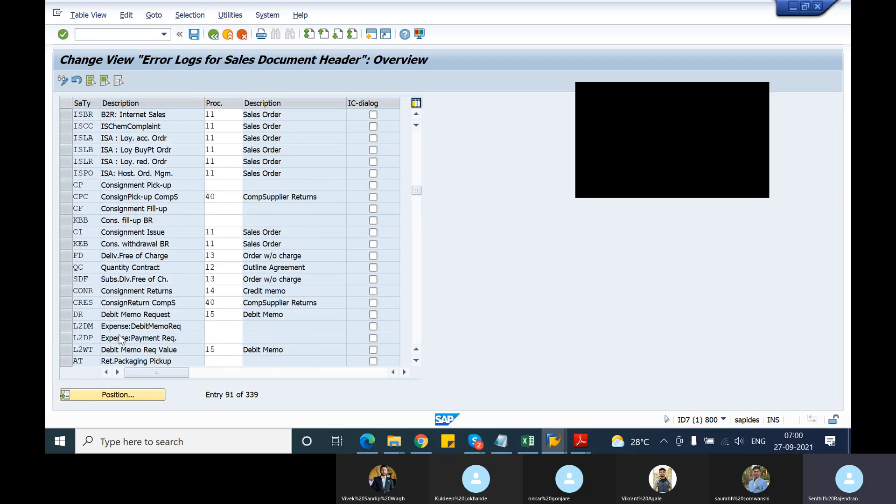
left_click(145, 396)
type("or")
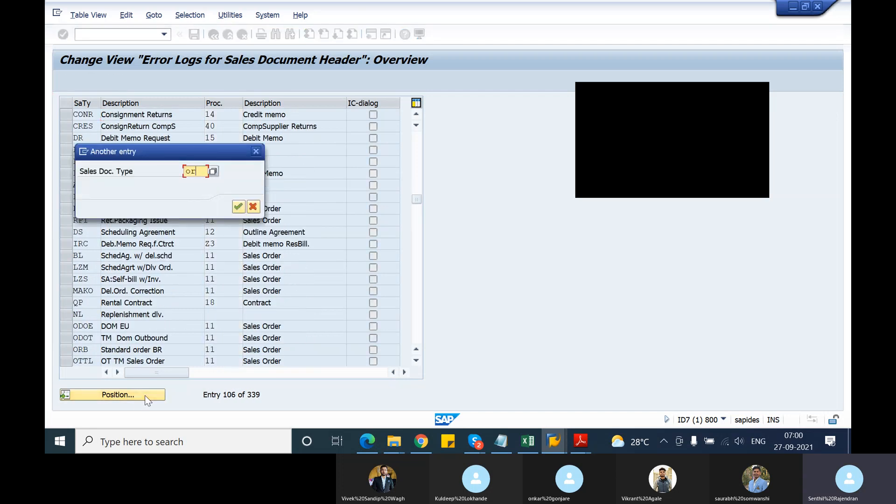
key("Return")
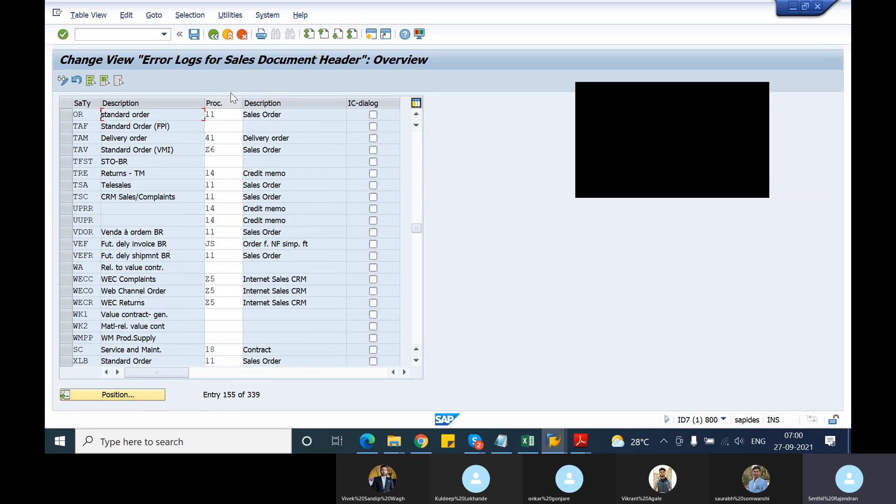
left_click(213, 34)
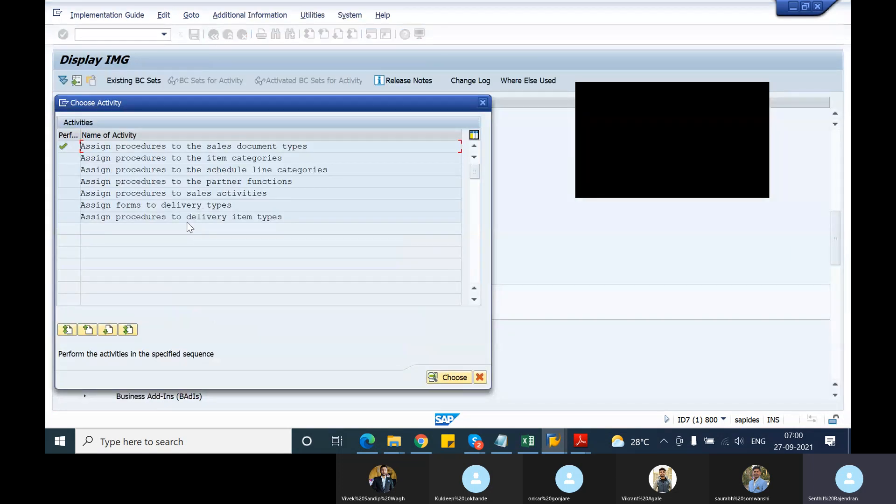
Open the procedure assignment for delivery item types, check item category TAN, and return to the IMG structure.
double_click(187, 217)
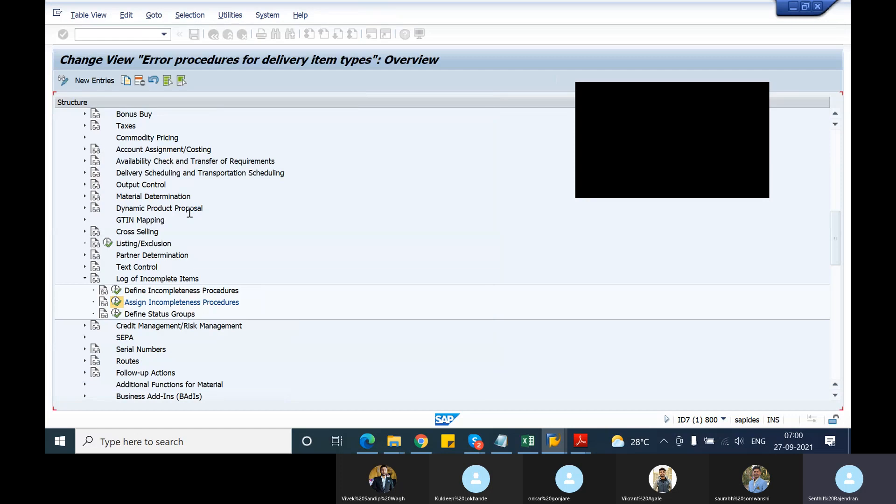
scroll(113, 225, "down", 9)
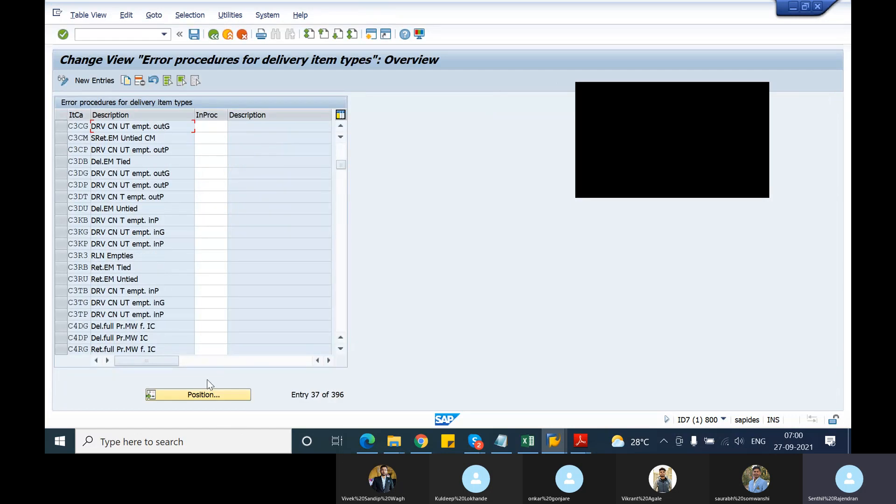
left_click(216, 395)
type("tan")
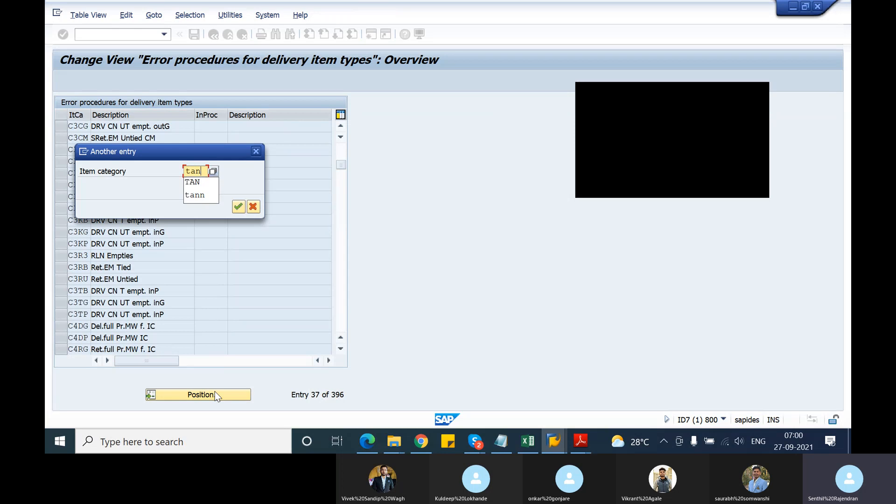
key("Return")
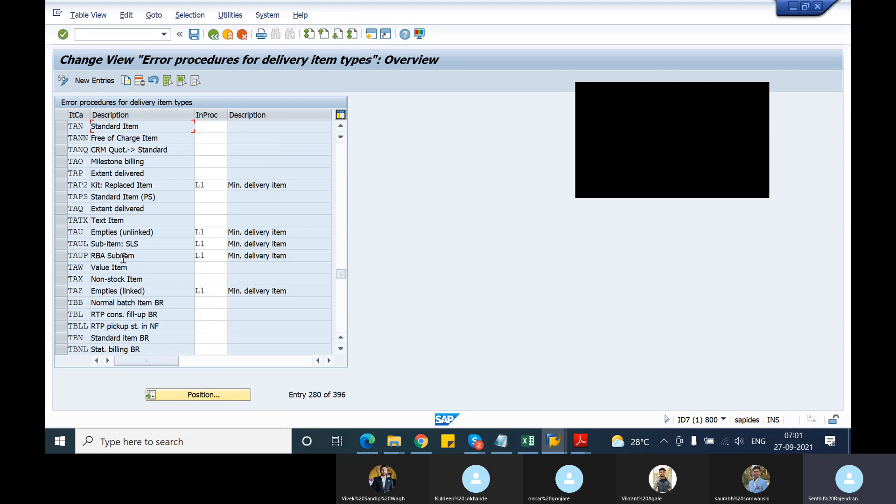
scroll(123, 259, "up", 1)
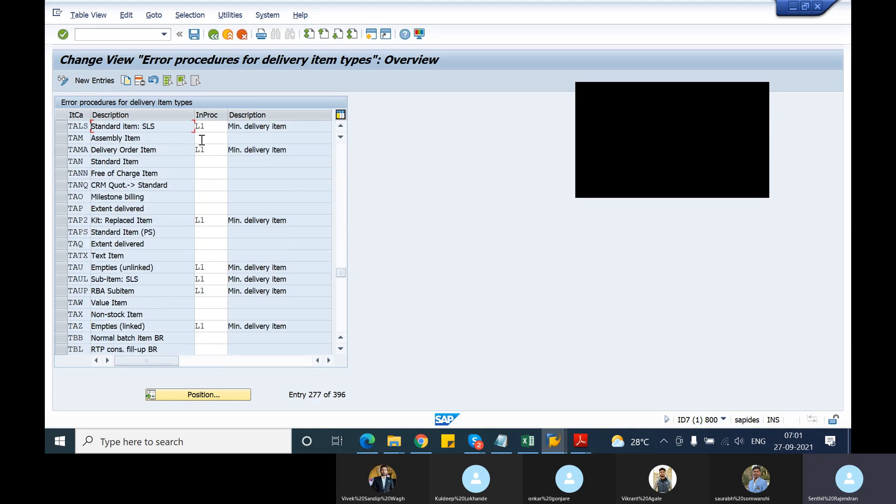
left_click(213, 35)
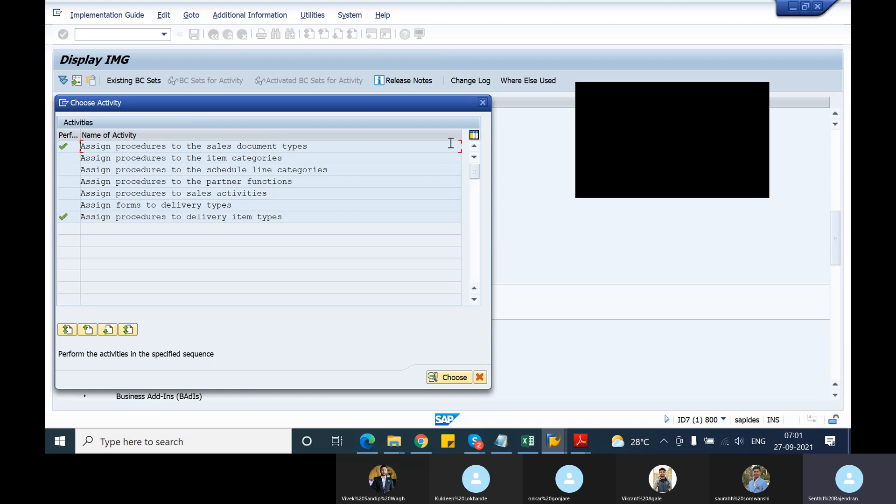
key("Escape")
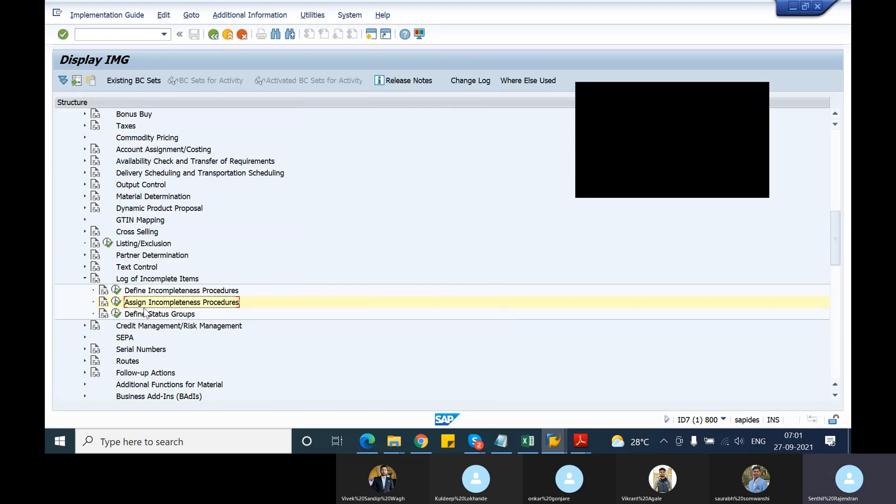
Open the Define Incompleteness Procedures activity and go through the incompletion groups from Sales - Header to Delivery item.
left_click(116, 291)
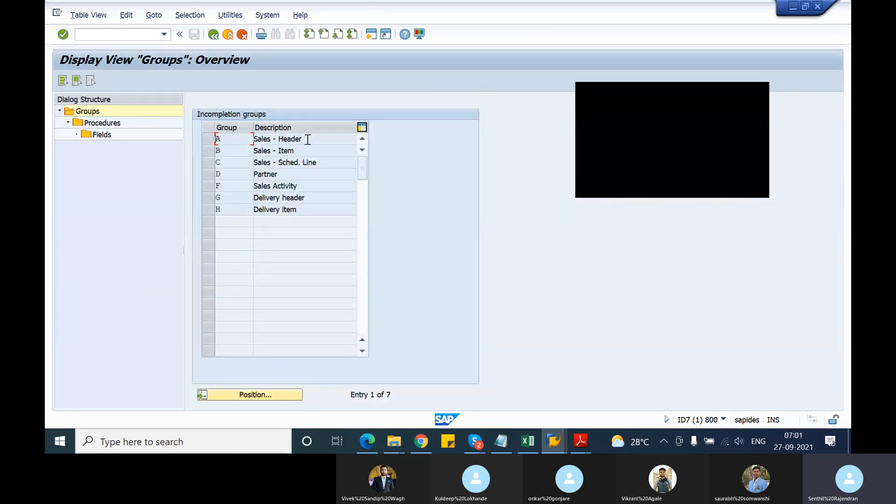
left_click(309, 140)
left_click_drag(255, 140, 251, 161)
left_click(255, 174)
left_click_drag(311, 191, 230, 191)
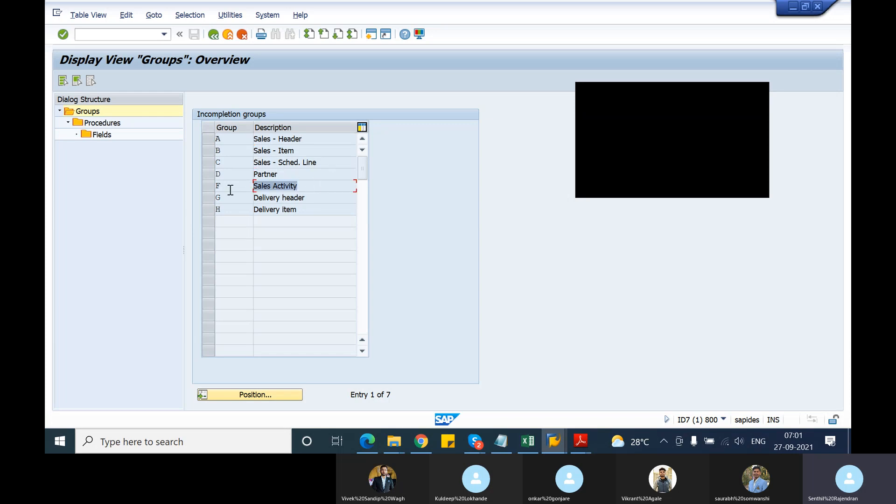
left_click(308, 209)
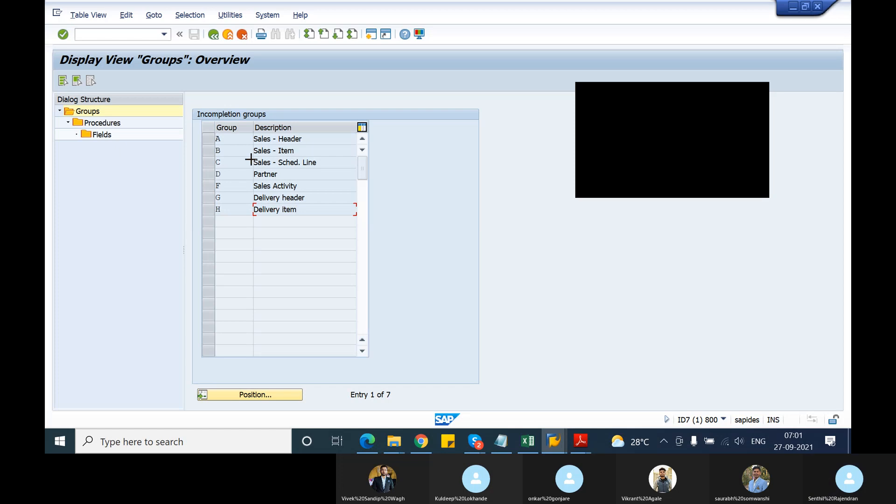
Copy all incompletion groups A to H with their descriptions and switch to the SAP_Batch_1309201 notes in Notepad.
left_click_drag(252, 135, 308, 209)
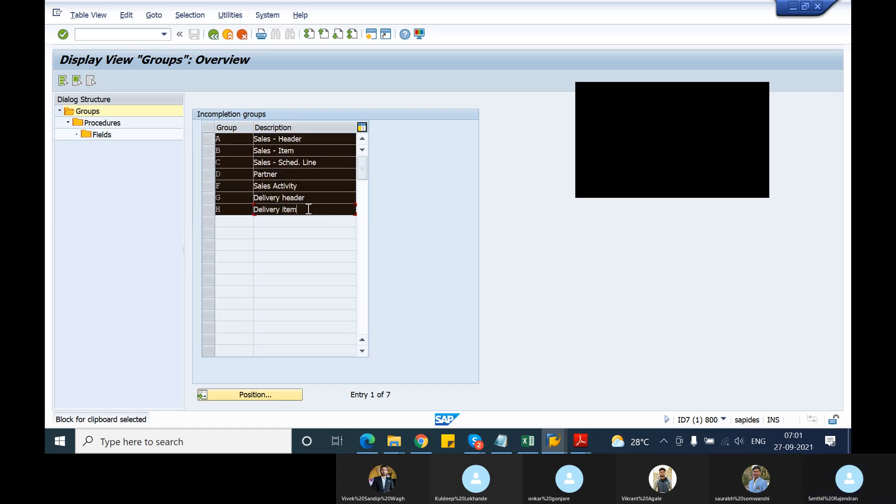
key("ctrl+c")
left_click(501, 441)
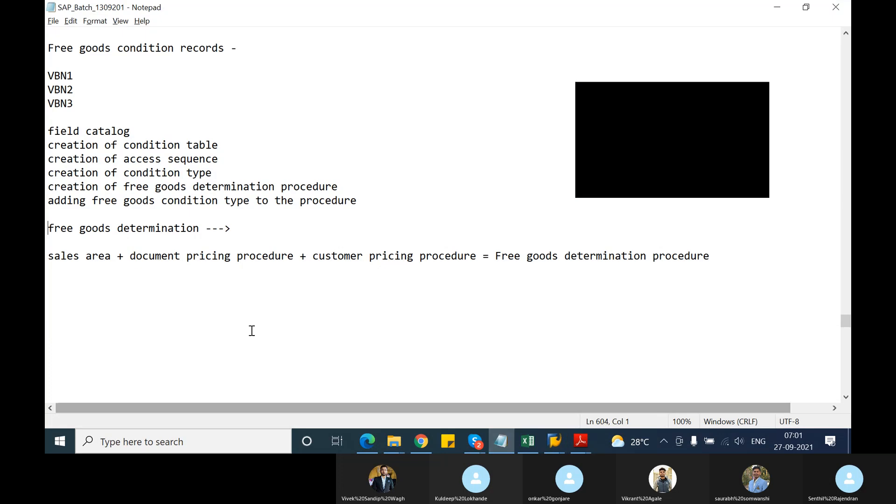
Add the heading "Day 11 - 27/09/2021" below the free goods determination notes.
left_click(88, 293)
type("D")
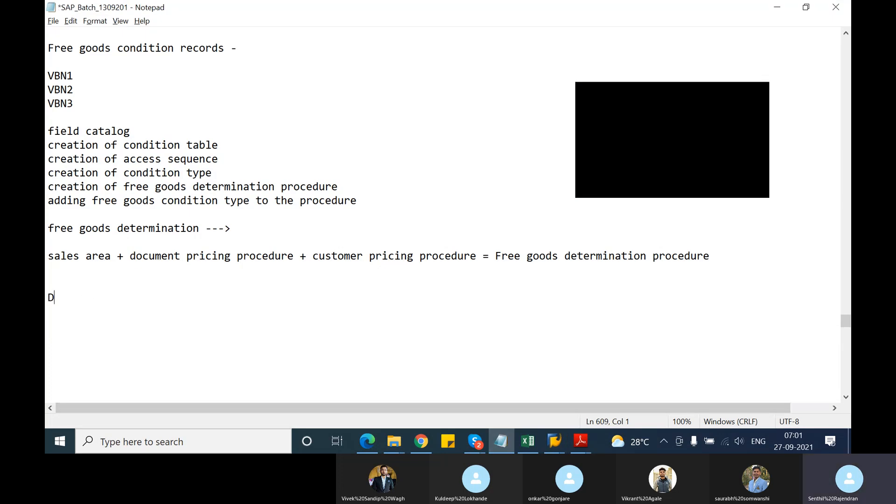
type("ay 11 - 27/09/2021")
key("Return")
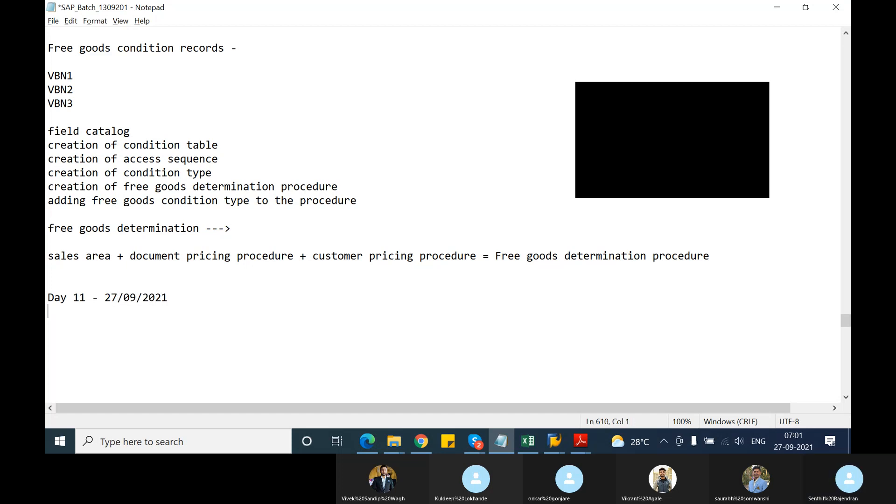
Paste the copied incompletion groups under the Day 11 heading, leaving a blank line above and several blank lines below.
key("Return")
key("ctrl+v")
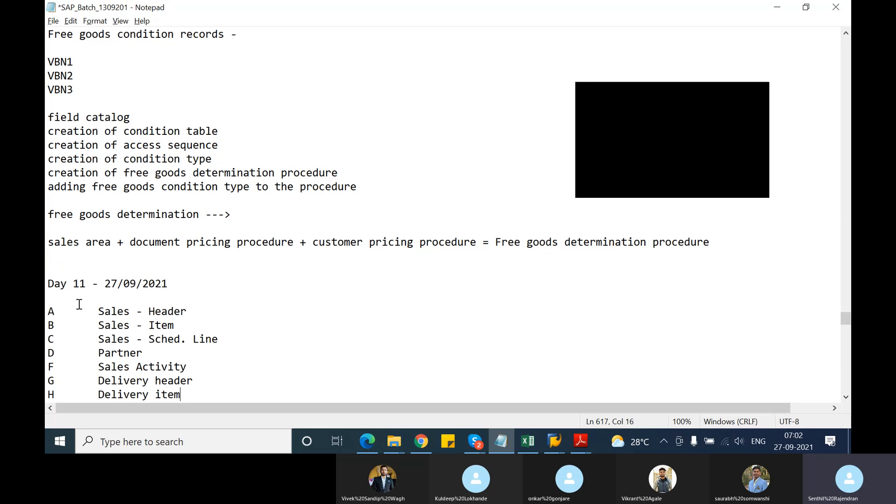
scroll(80, 306, "down", 4)
key("Return")
key("Return")
key("Return")
key("Return")
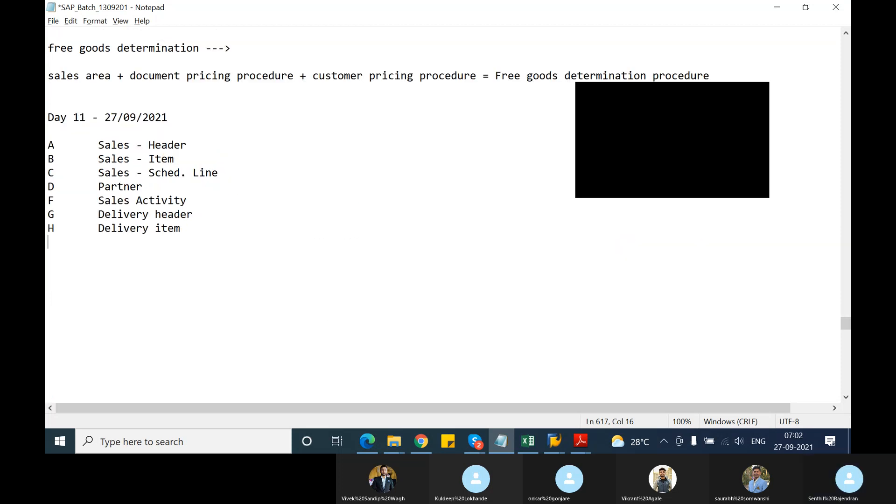
key("Return")
key("Return")
key("Return")
key("Return")
key("Return")
key("Return")
key("Return")
key("Return")
key("Return")
key("Return")
key("Return")
key("Return")
key("Return")
key("Return")
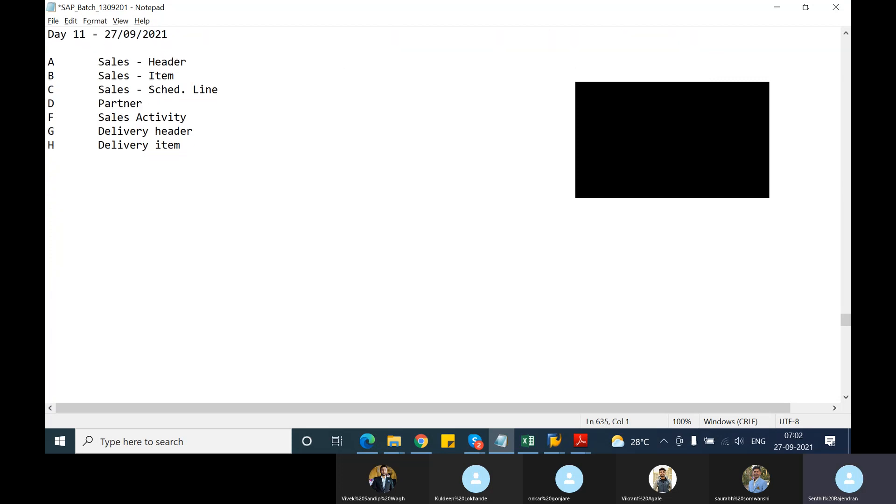
Insert two more line breaks after the Delivery item row and switch back to the SAP incompletion groups.
left_click(184, 145)
key("Return")
key("Return")
key("alt+Tab")
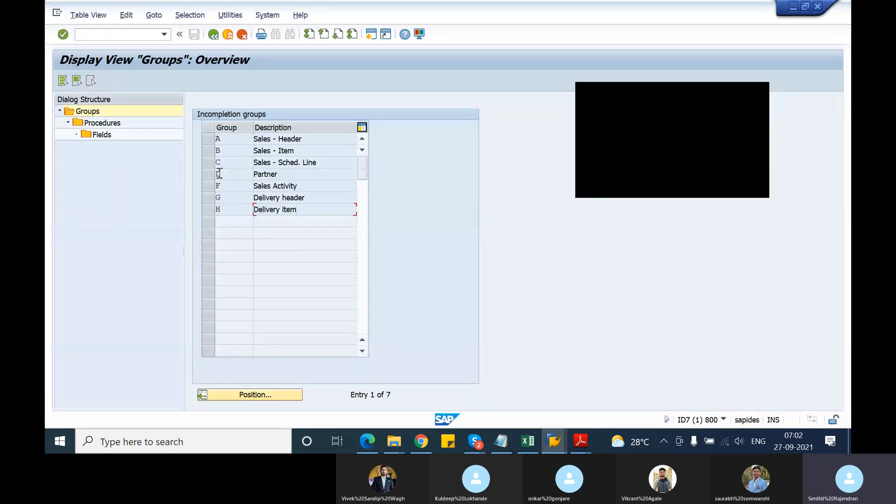
Display the incompletion fields of procedure 11 Sales Order under group A Sales - Header.
left_click(208, 138)
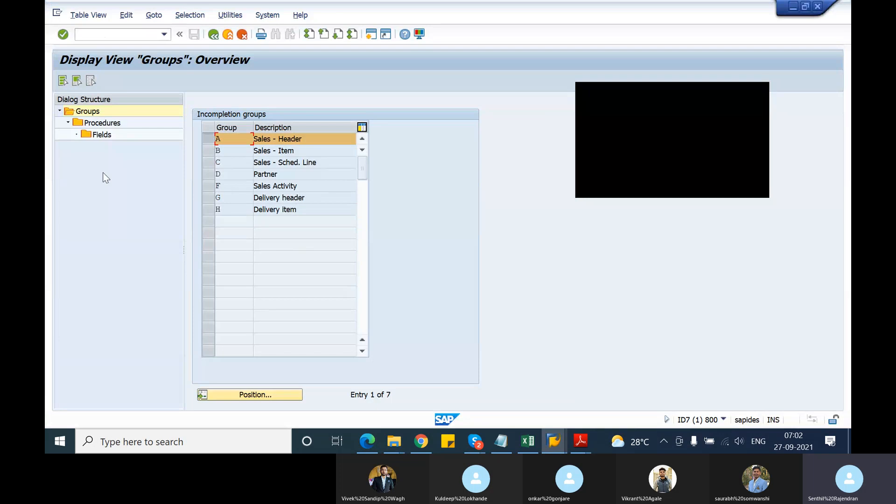
double_click(99, 124)
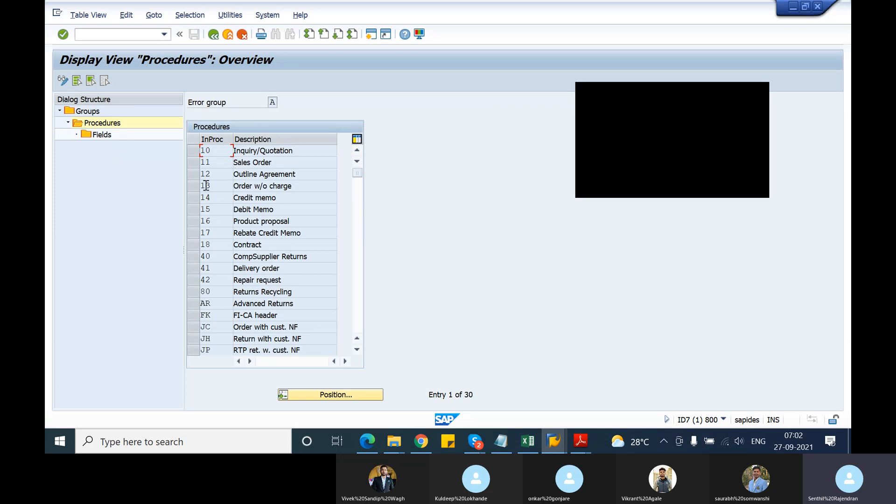
left_click(192, 163)
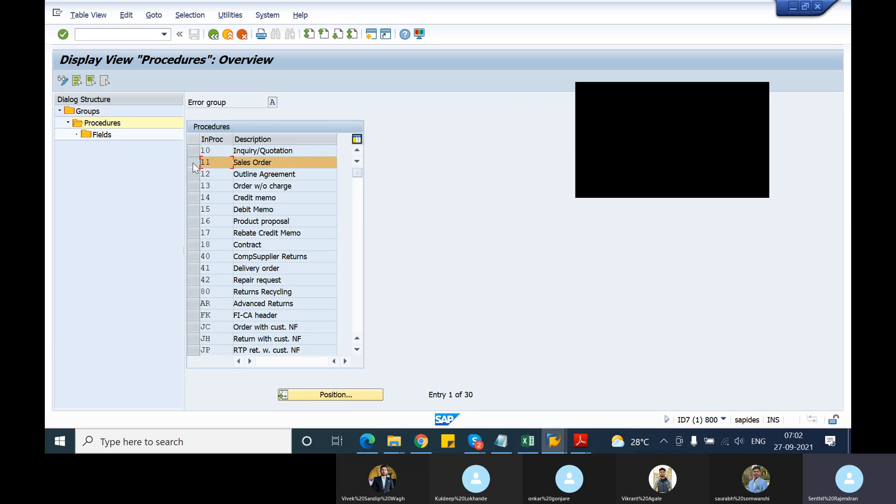
double_click(95, 136)
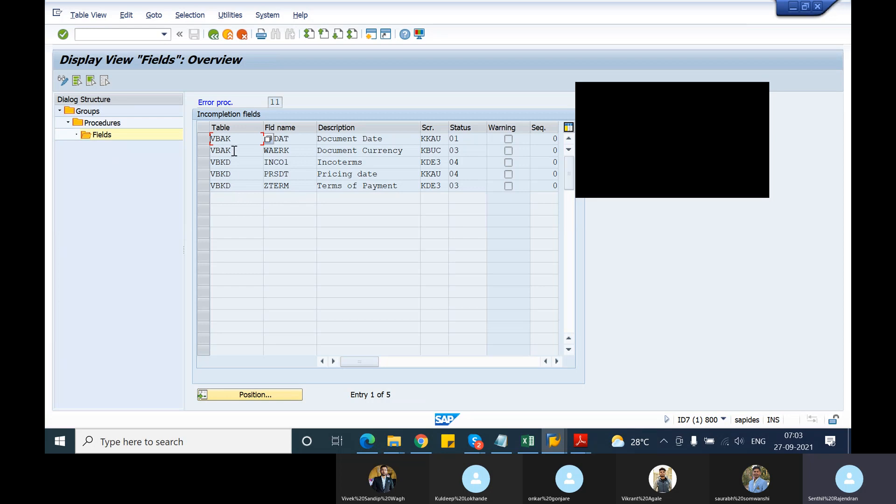
Examine the incompletion field columns of procedure 11 through to Seq., widening the Seq. column.
left_click_drag(234, 150, 205, 151)
left_click(208, 152)
left_click(560, 362)
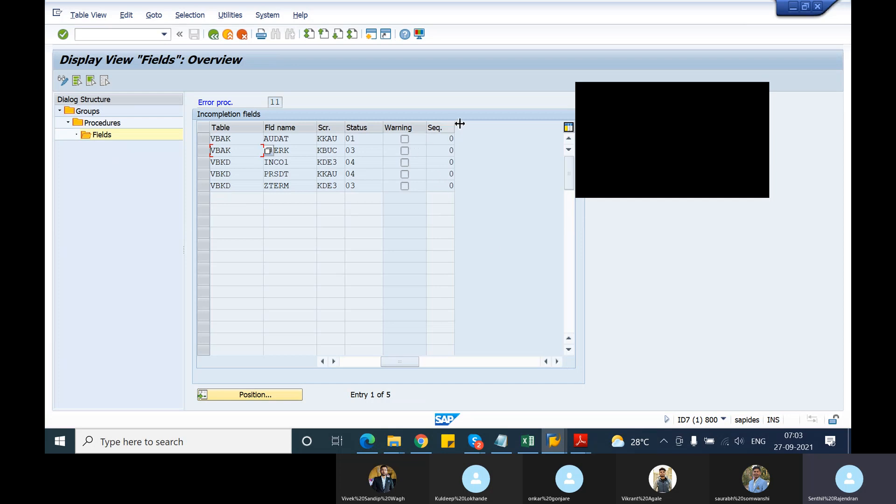
left_click_drag(456, 125, 530, 126)
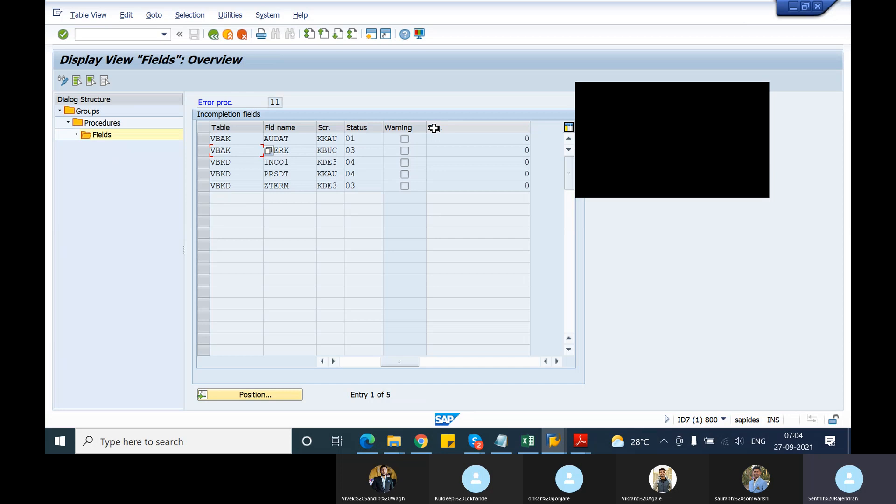
left_click_drag(392, 360, 344, 367)
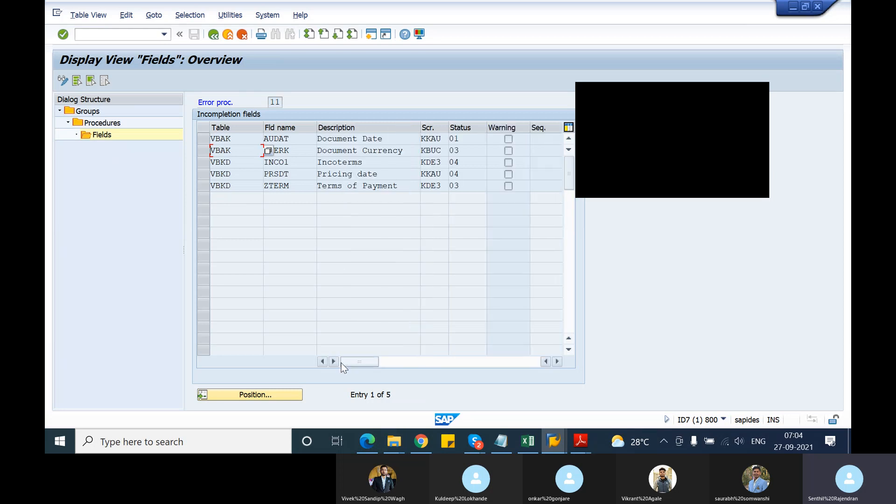
Switch the incompletion fields to change mode and start a new entry with table VBAK.
left_click(63, 81)
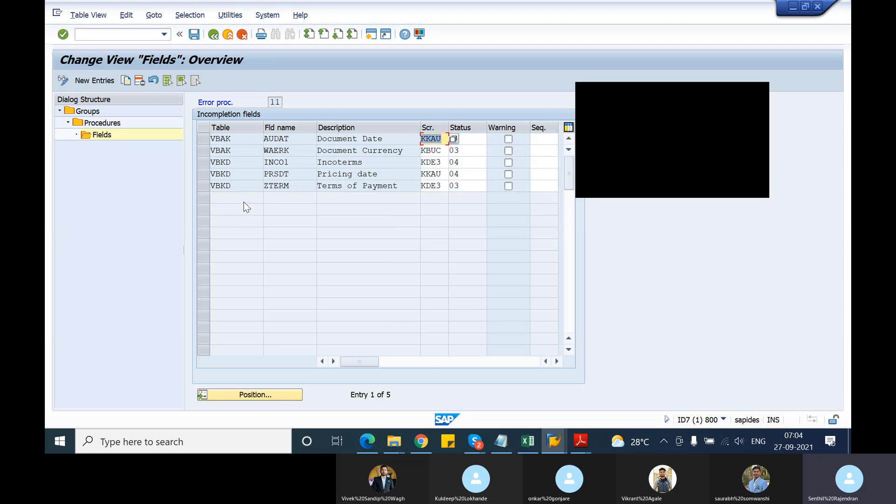
left_click(82, 82)
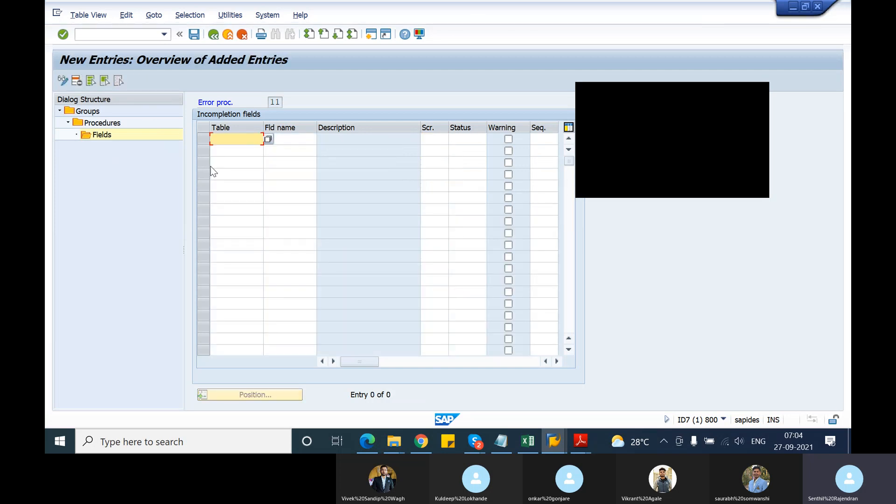
left_click(269, 139)
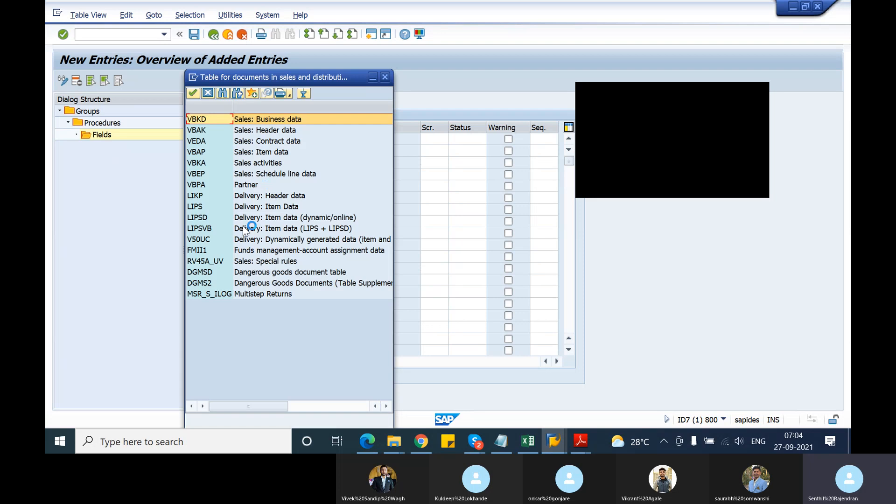
double_click(195, 133)
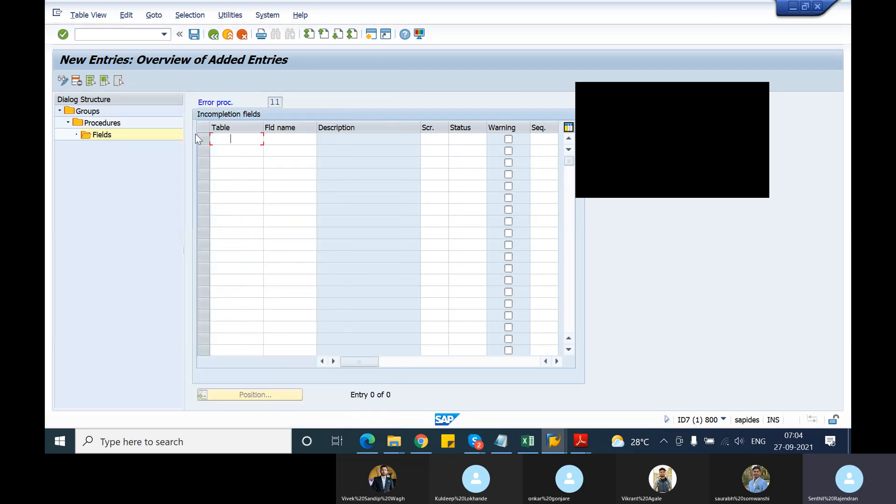
Look through the available VBAK document field names for the new entry.
left_click(285, 139)
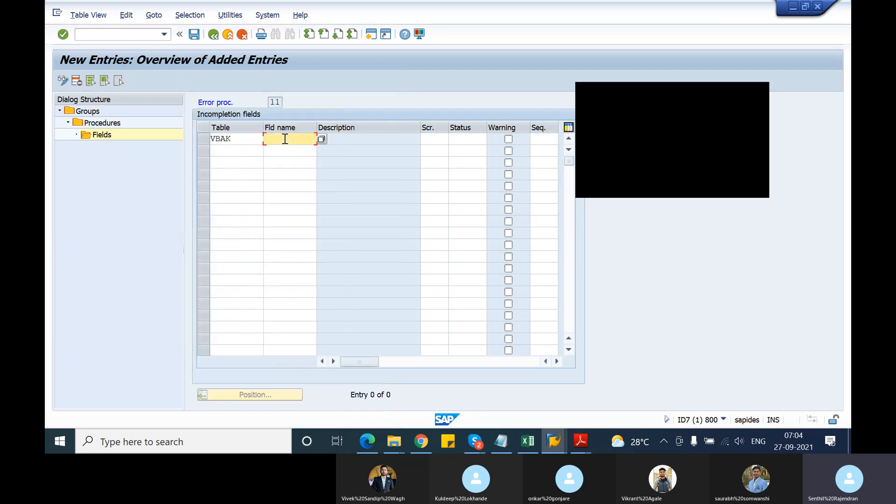
left_click(321, 140)
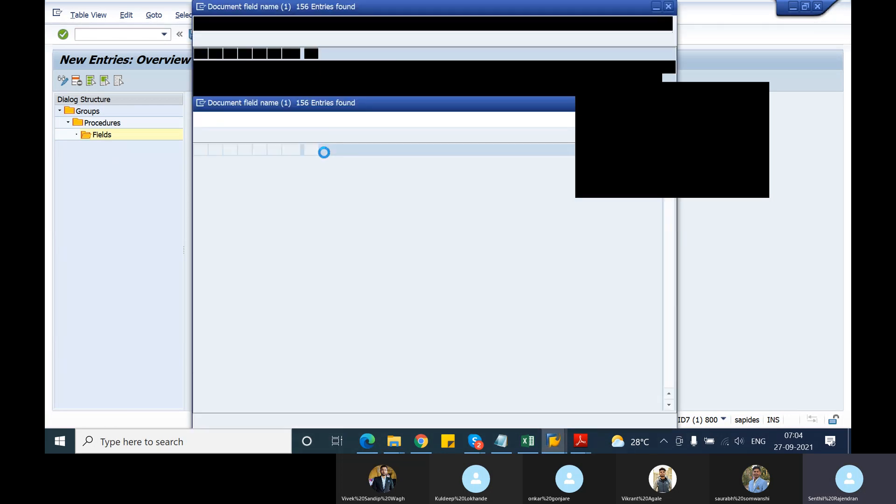
scroll(299, 286, "down", 20)
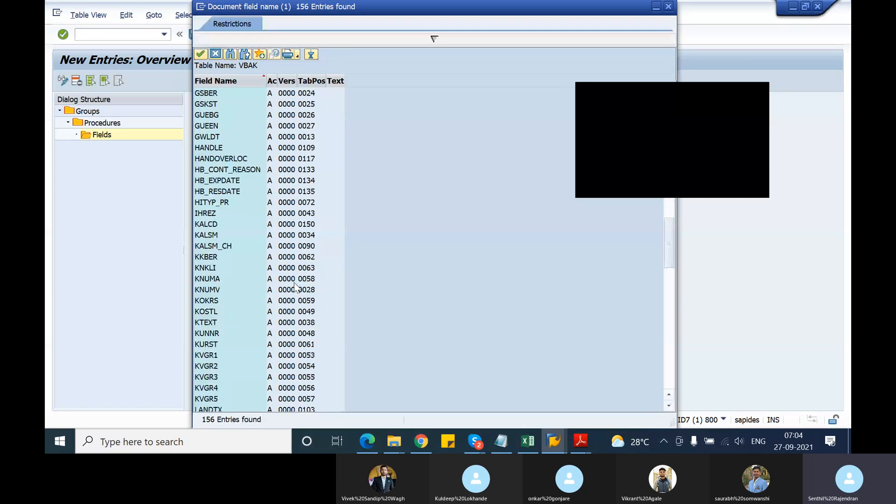
scroll(295, 286, "down", 12)
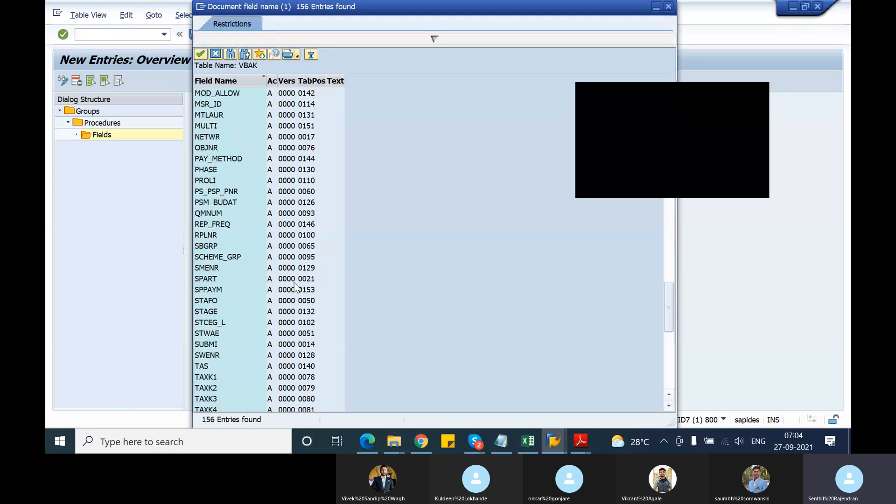
scroll(295, 286, "down", 9)
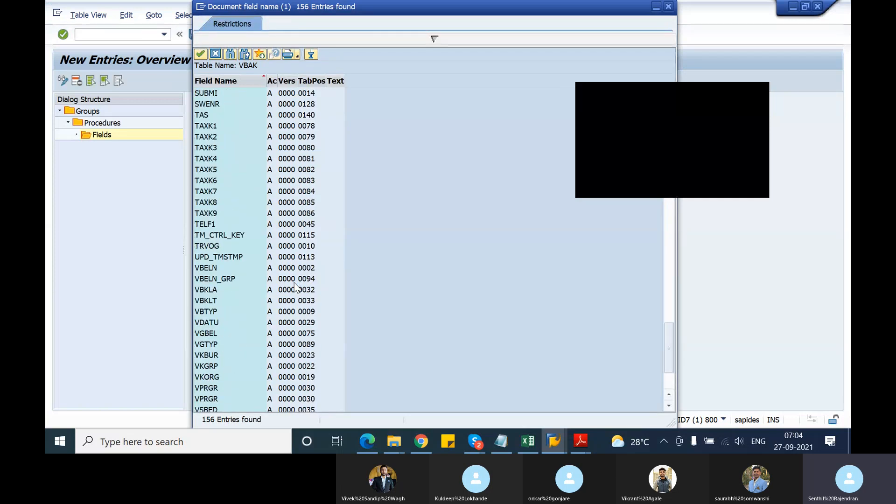
scroll(295, 286, "down", 2)
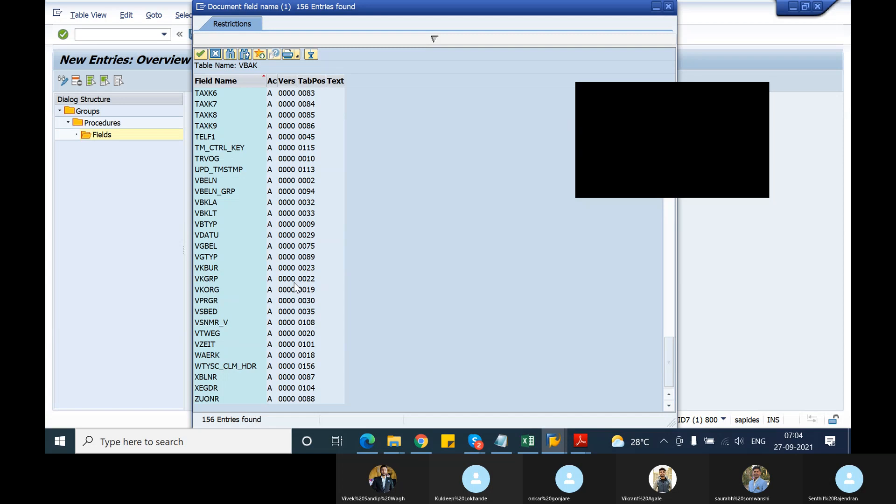
scroll(295, 286, "up", 12)
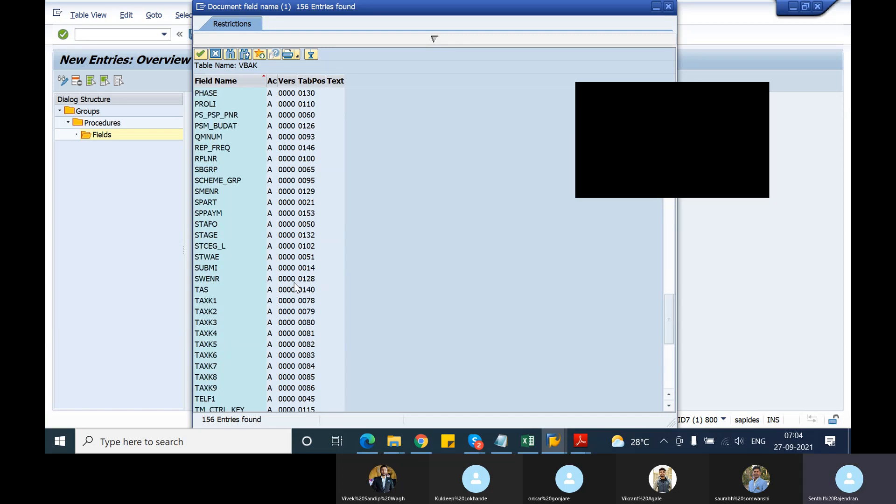
scroll(295, 286, "up", 7)
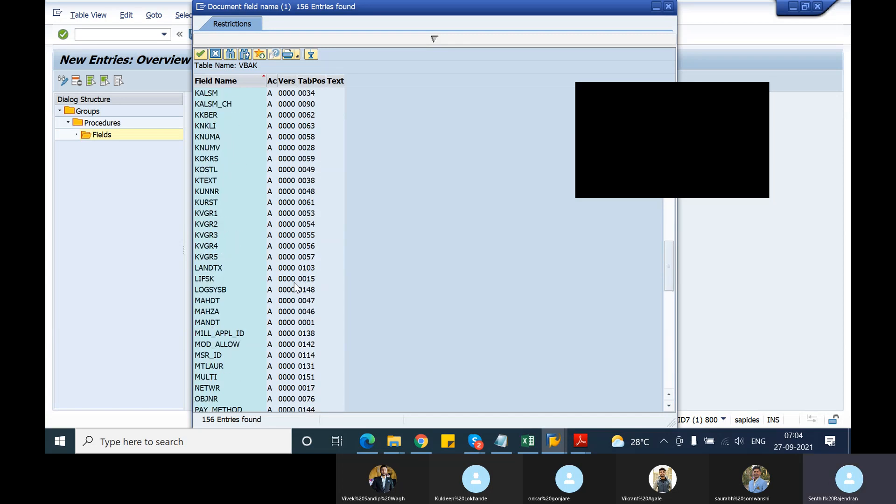
Create a new session, start transaction SE16N and load the selection fields of table VBAK.
left_click(201, 7)
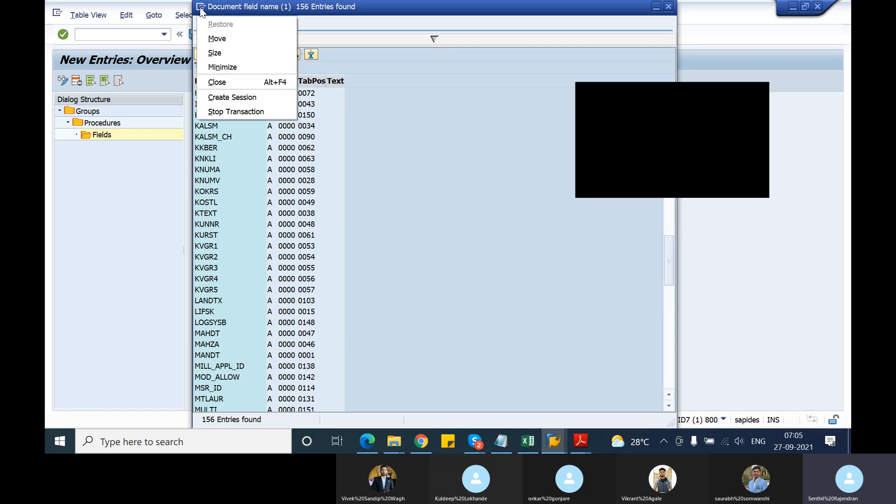
left_click(210, 97)
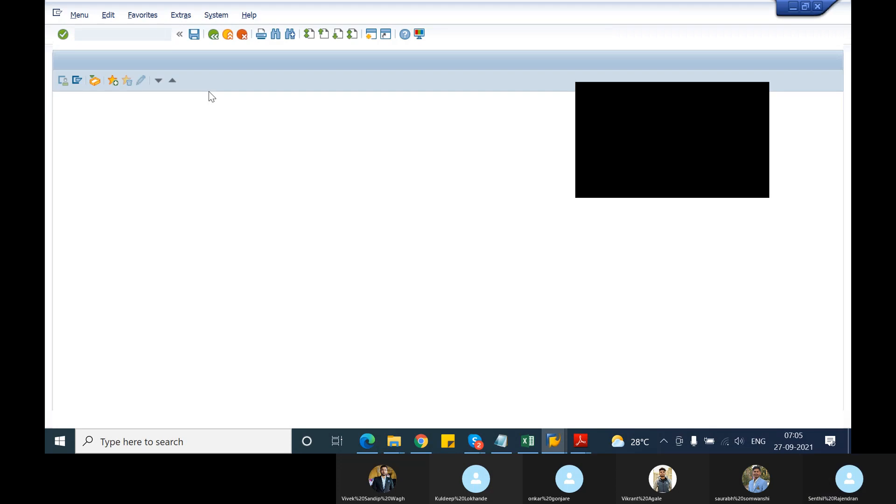
type("se16n")
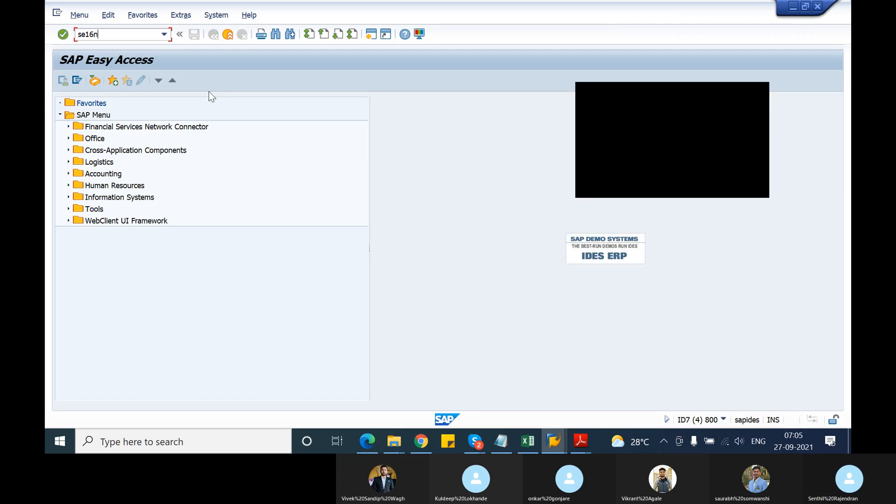
key("Return")
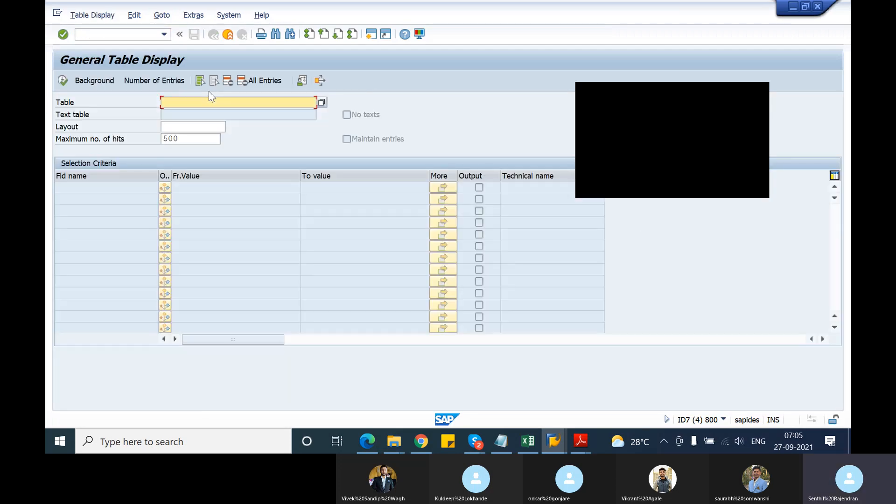
type("vbak")
key("Return")
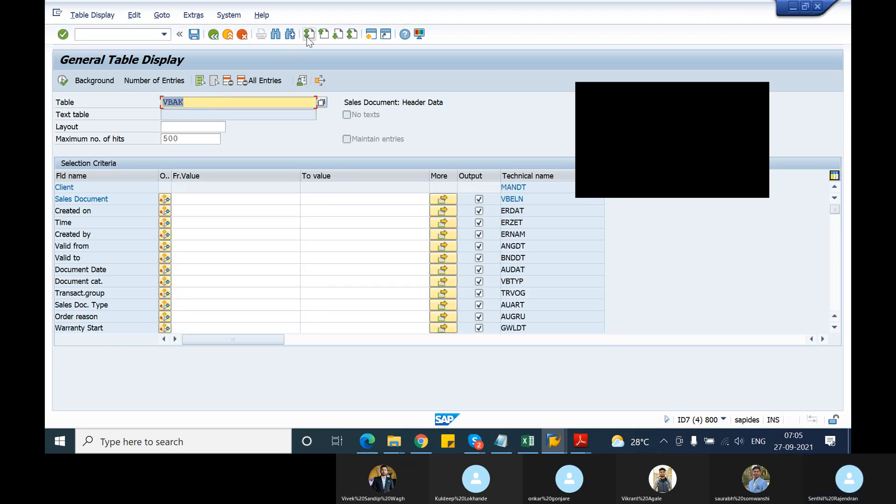
Search the VBAK field names for "purchase".
left_click(278, 36)
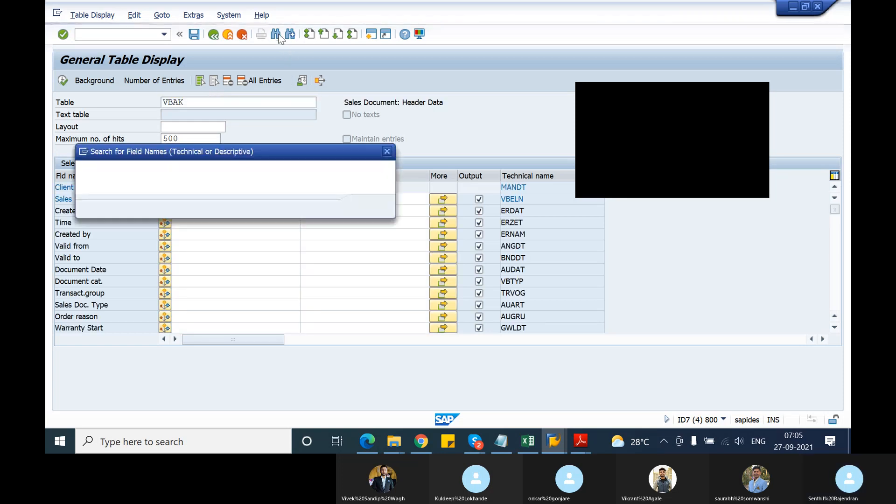
type("purchase")
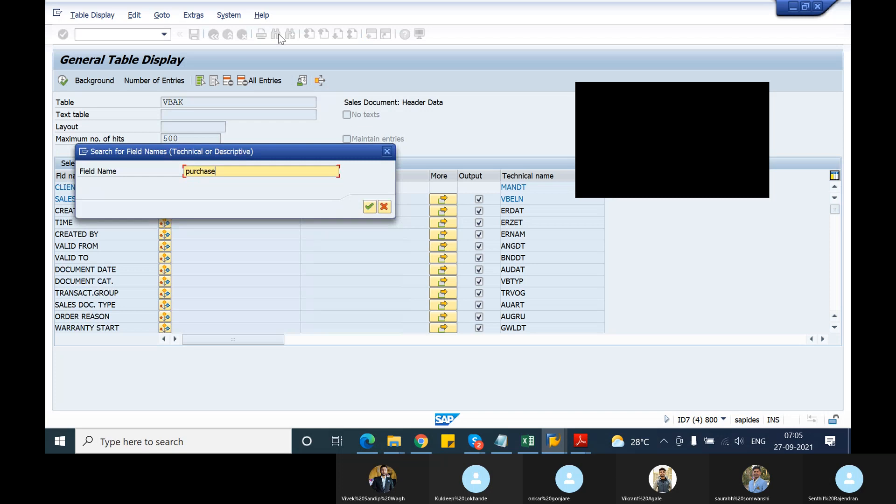
key("Return")
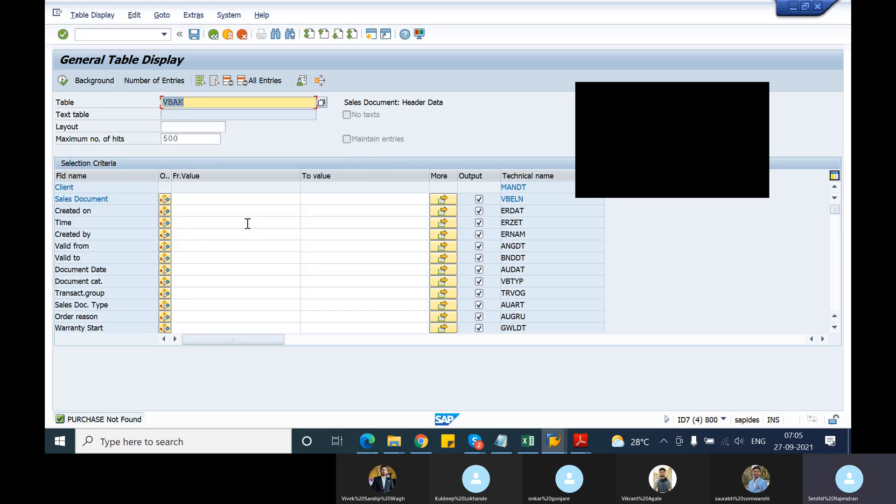
Change the displayed table to VBKD and search its field names for "purchase".
left_click(199, 106)
key("BackSpace")
key("BackSpace")
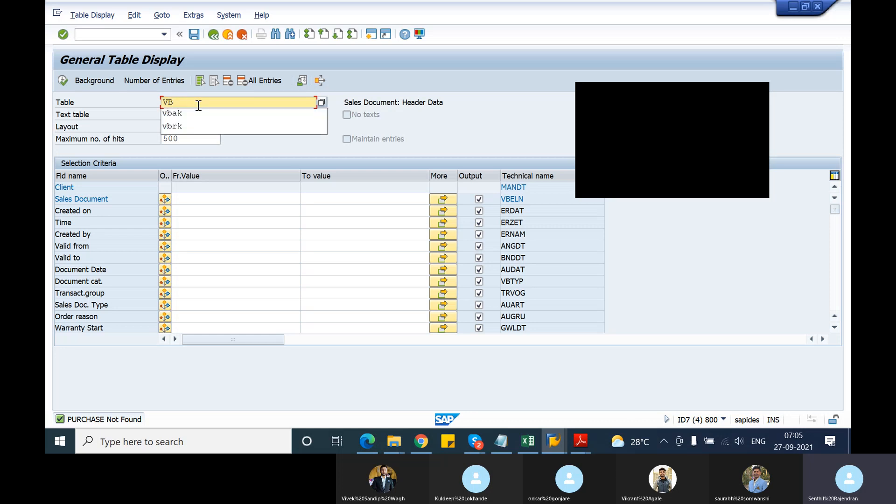
type("KD")
key("Return")
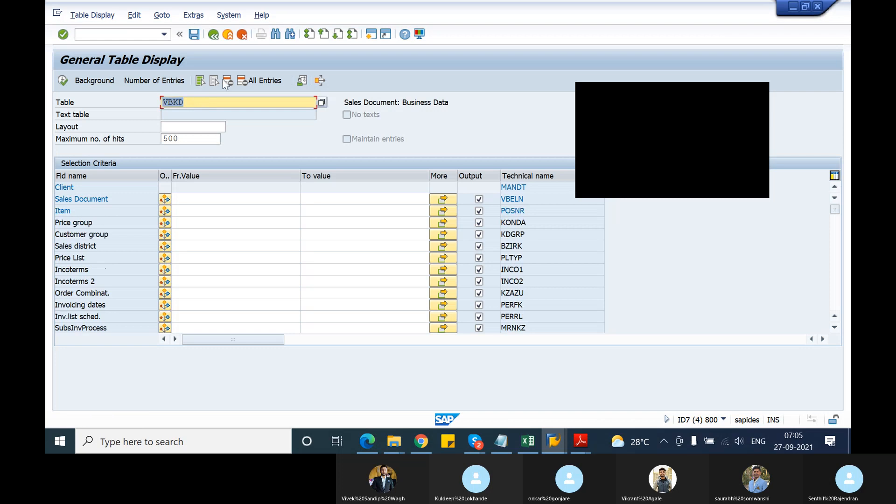
left_click(275, 36)
type("purchase")
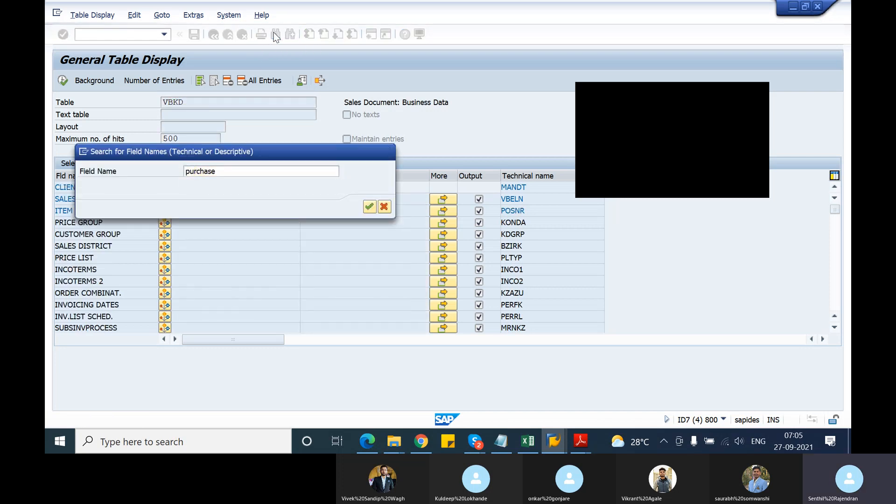
key("Return")
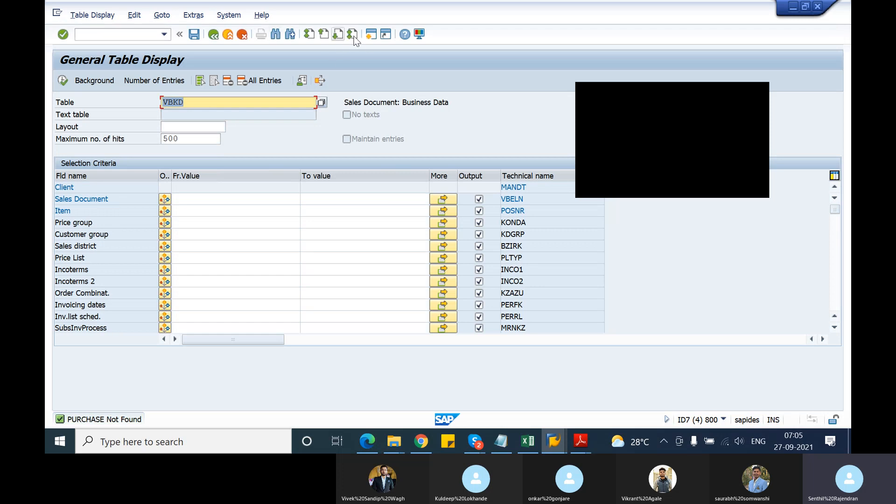
Start transaction VA01 in another new session and continue with the preset order type OR and sales area 1000/12/00.
left_click(372, 36)
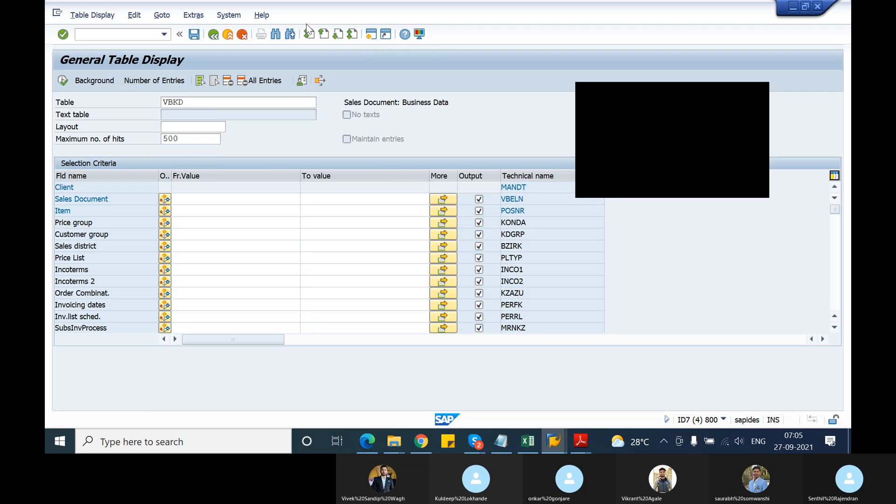
type("va")
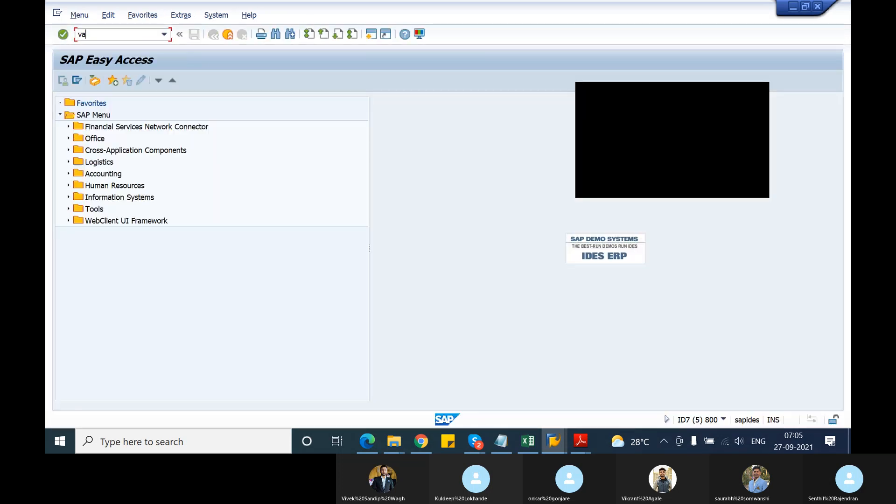
type("01")
key("Return")
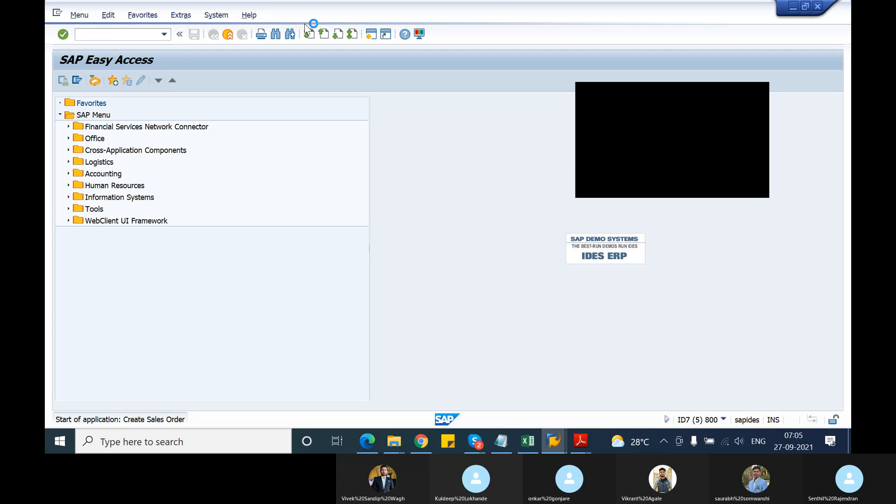
key("Return")
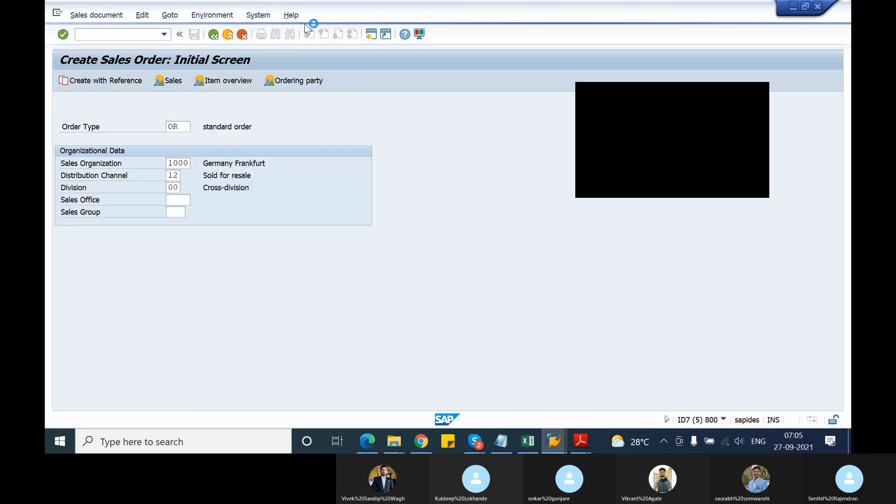
Return to General Table Display, change the displayed table to VBAK and search its field names for "PO".
left_click(169, 142)
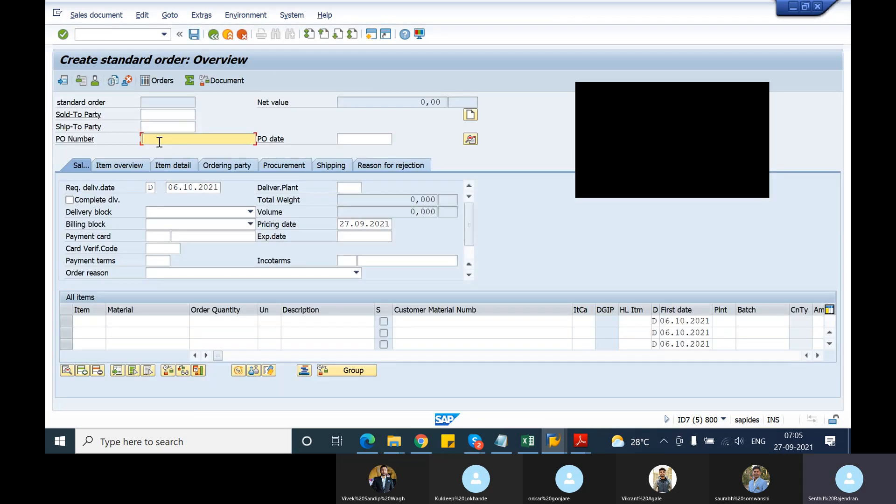
key("alt+Tab")
left_click(190, 103)
key("BackSpace")
key("BackSpace")
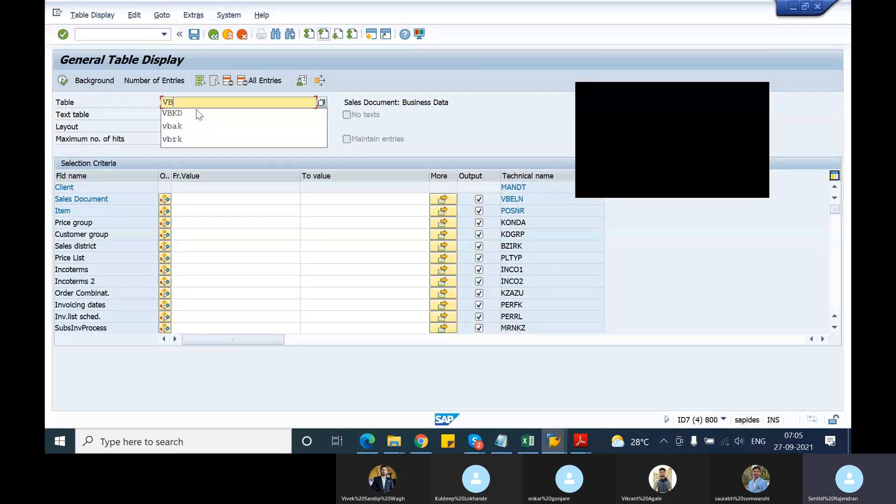
type("ak")
key("Return")
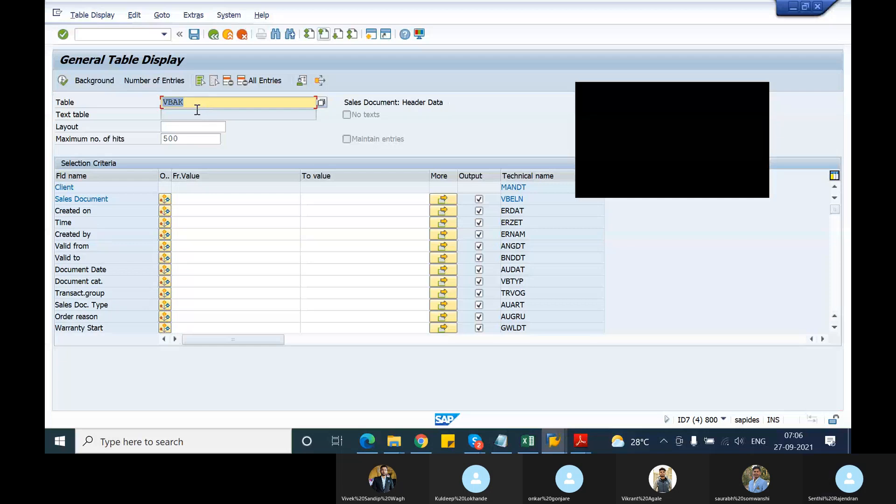
left_click(275, 36)
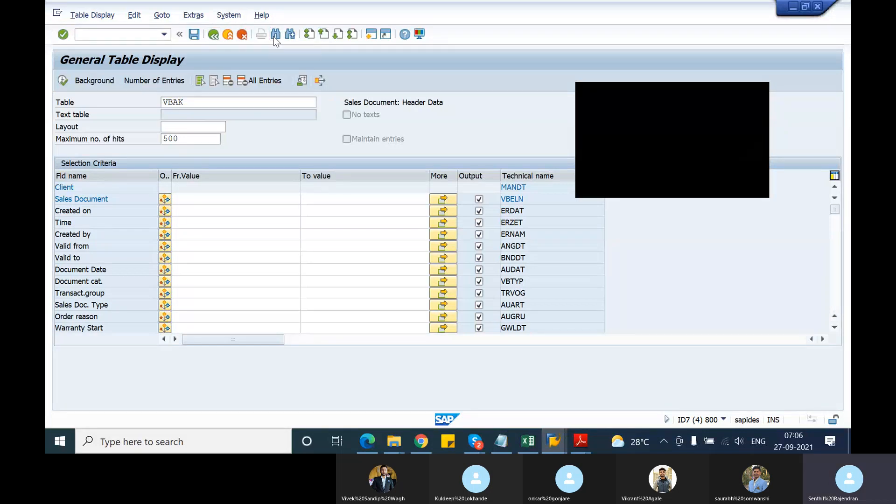
type("PO")
key("Return")
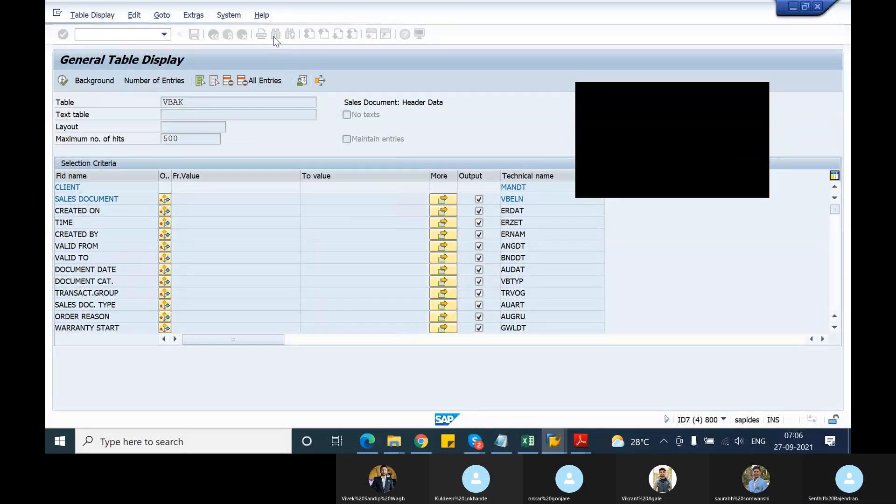
left_click(532, 189)
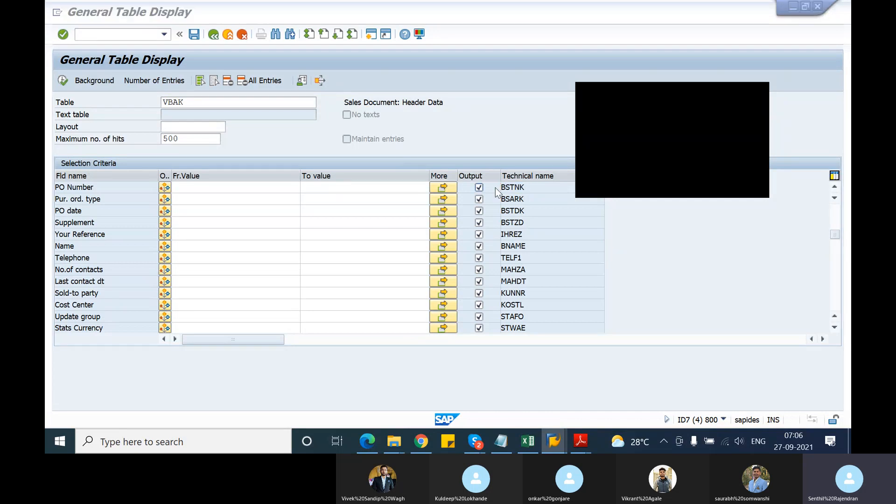
Switch back to the new incompletion fields of procedure 11 and enter field name BSTNK for the VBAK entry.
key("alt+Tab")
key("alt+Tab")
key("Escape")
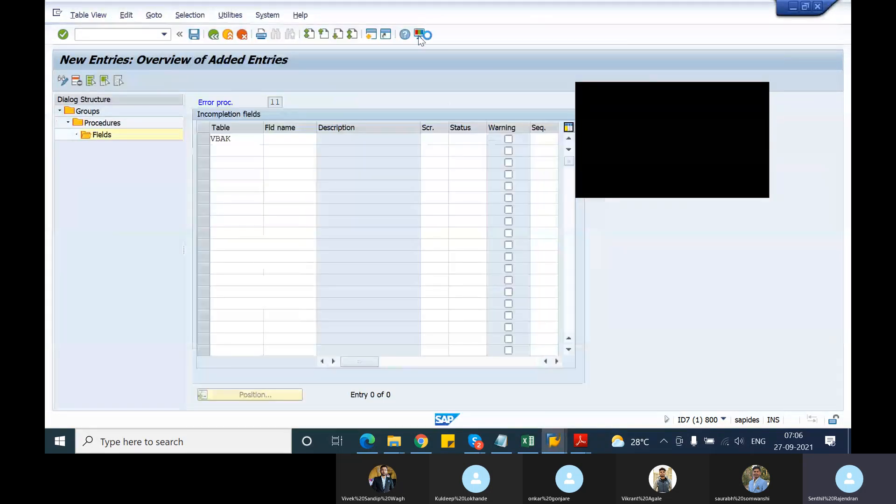
left_click(279, 142)
type("BSTNK")
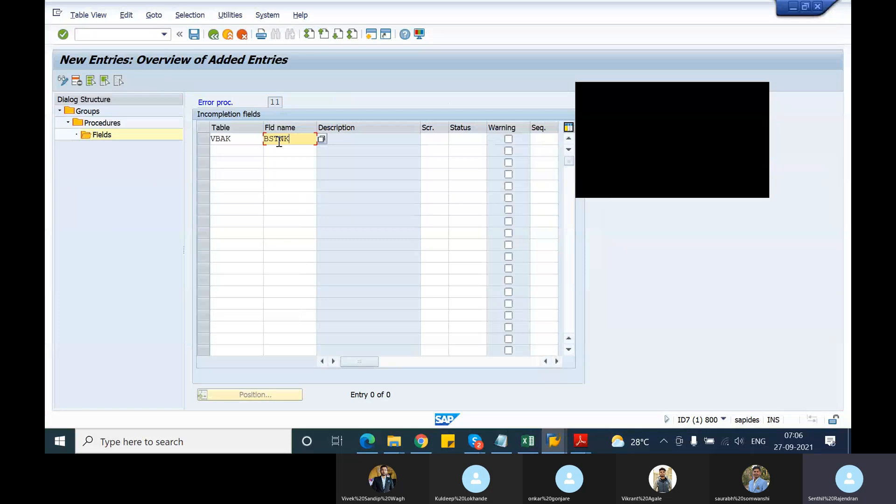
key("Return")
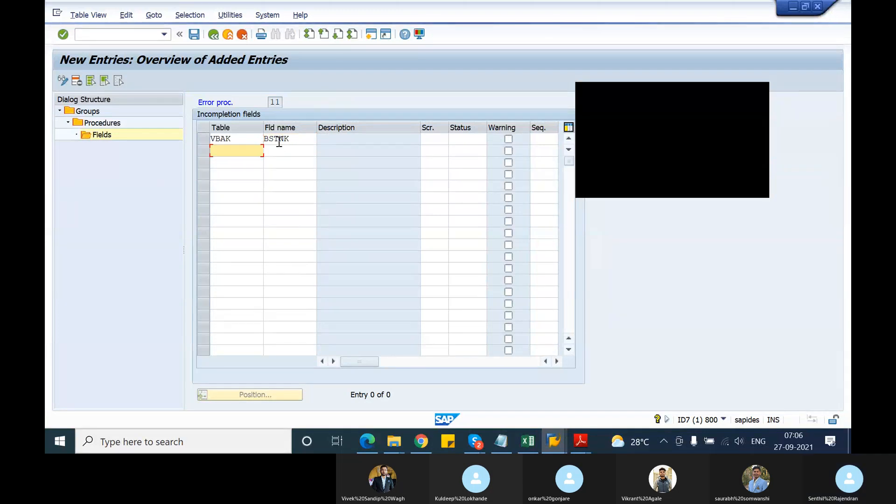
Assign screen KBES (Sales: Header - PO data) to the BSTNK entry.
left_click(444, 139)
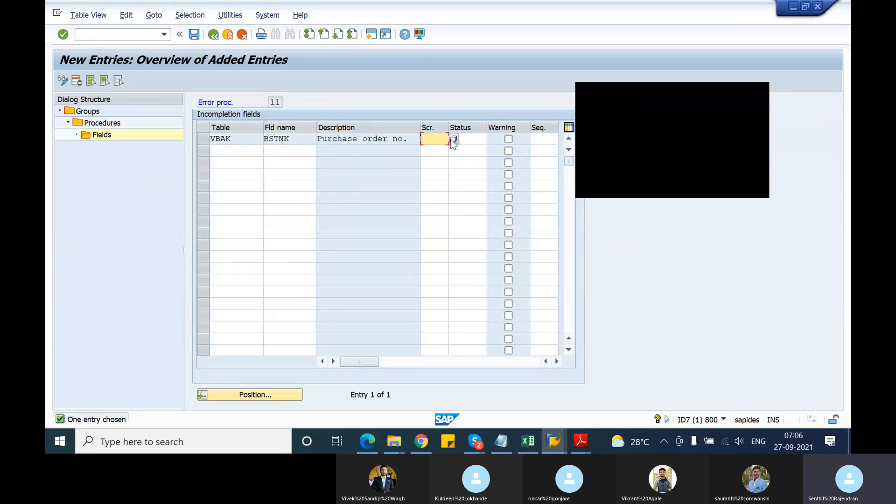
left_click(453, 140)
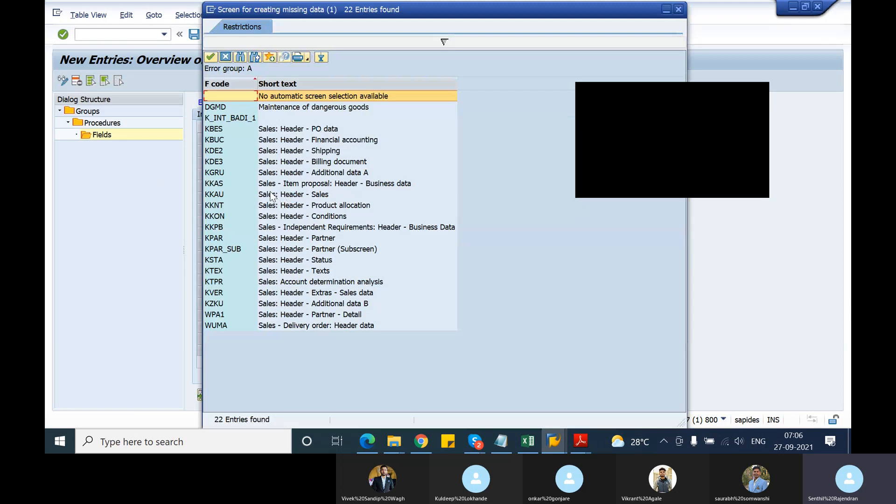
double_click(223, 131)
left_click(476, 141)
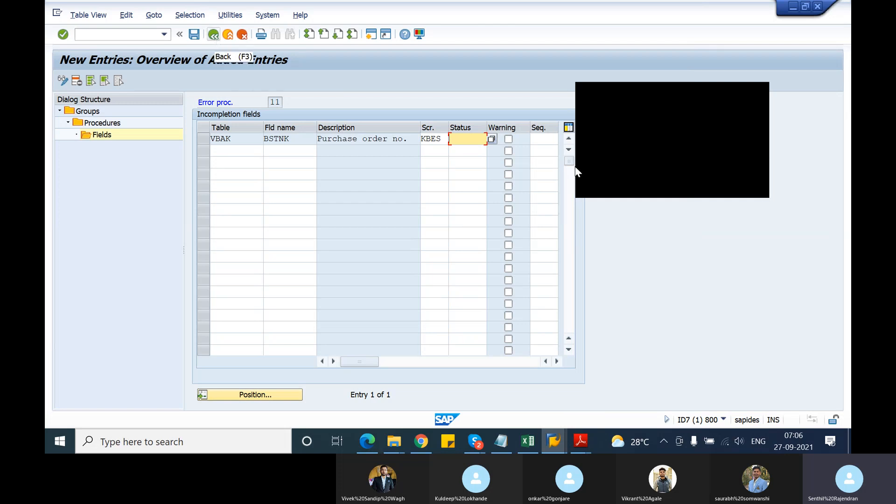
Assign status group 06 to the BSTNK entry and save the incompletion procedure.
left_click(490, 138)
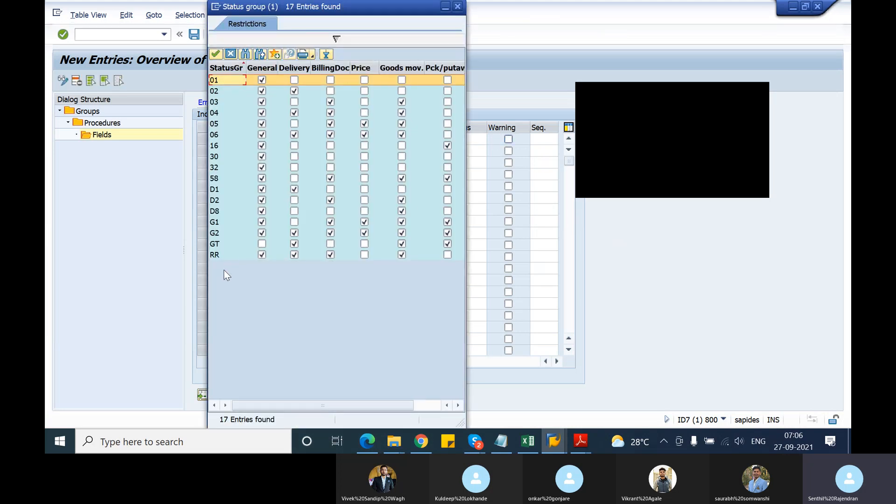
left_click(218, 135)
left_click(218, 56)
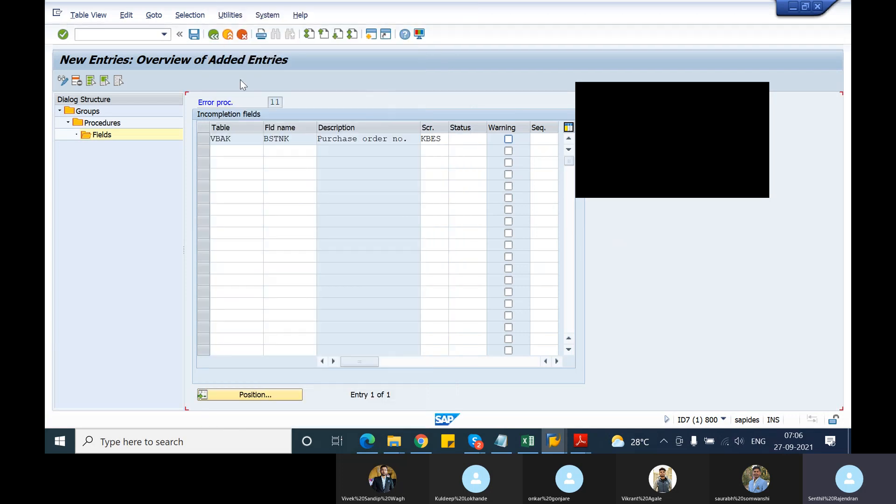
left_click(194, 34)
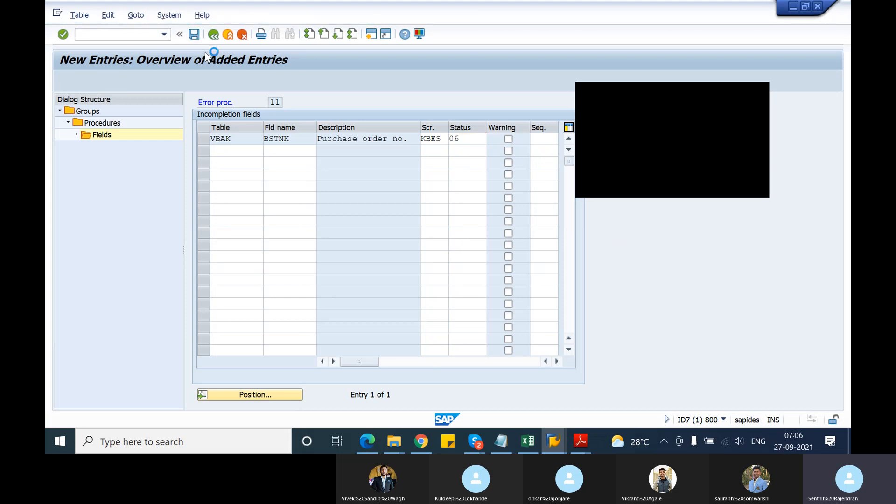
left_click(275, 206)
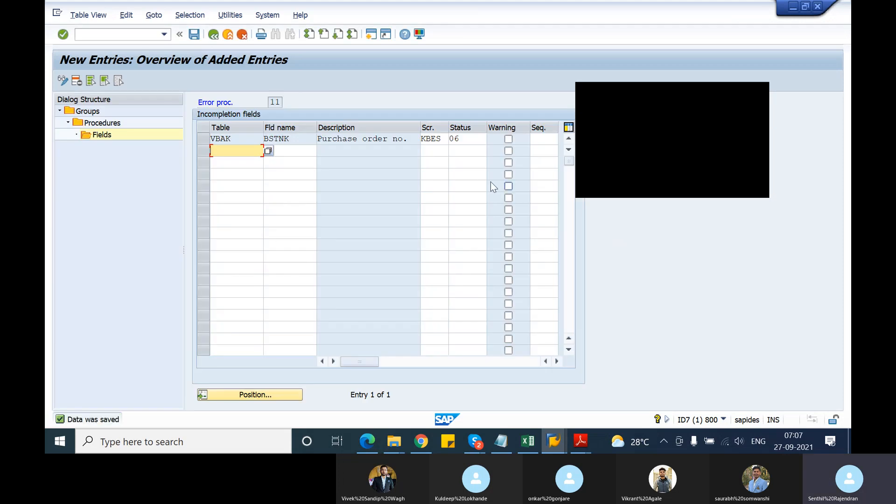
Leave the incompletion fields, procedures and groups views to return to the IMG structure.
left_click(465, 139)
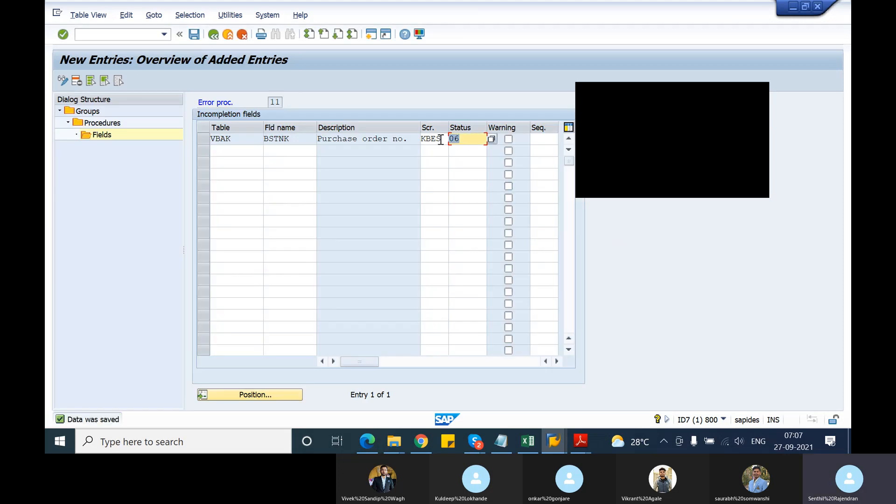
left_click(214, 35)
left_click(214, 35)
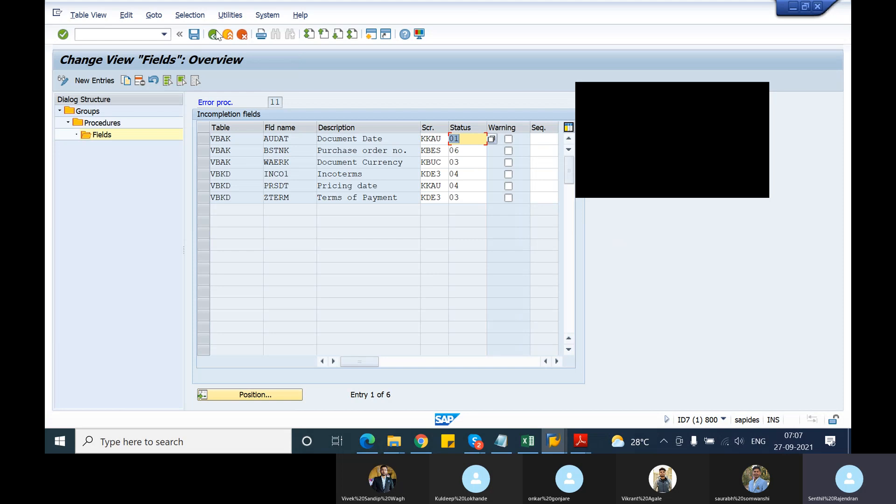
left_click(216, 30)
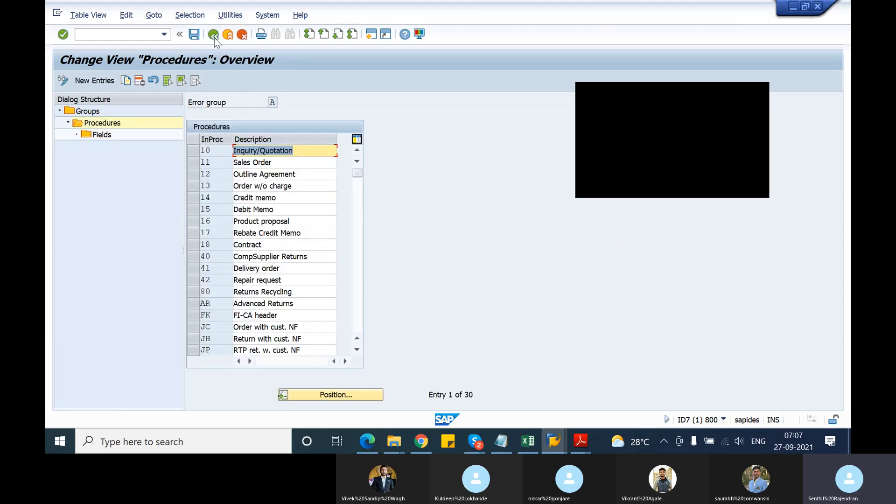
left_click(215, 36)
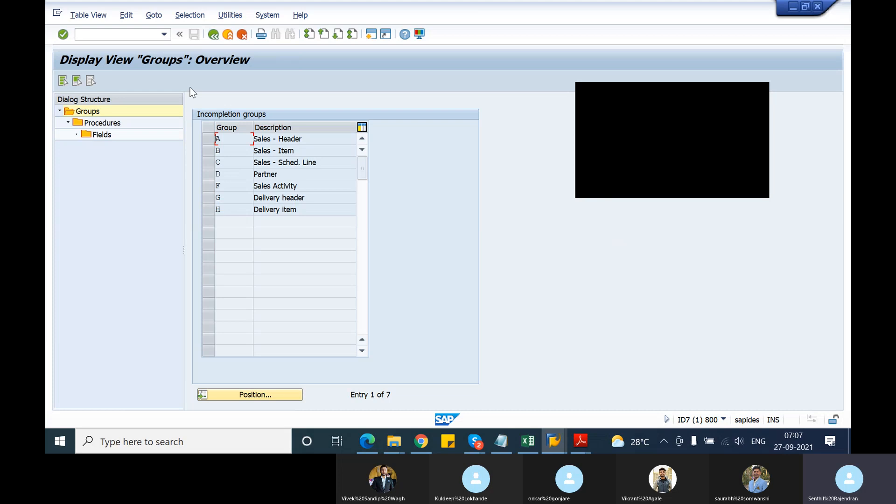
left_click(209, 40)
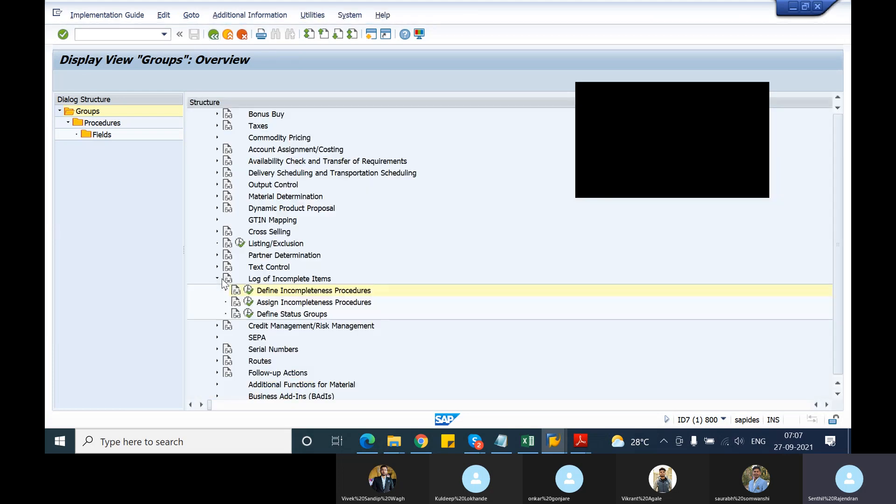
Open the Define Status Groups activity, examine which statuses group 06 covers, and exit without saving changes.
left_click(116, 314)
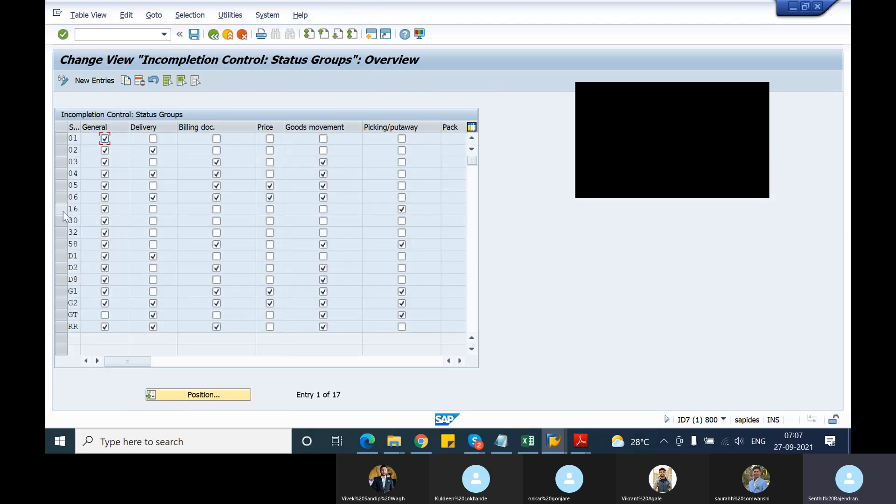
left_click(64, 199)
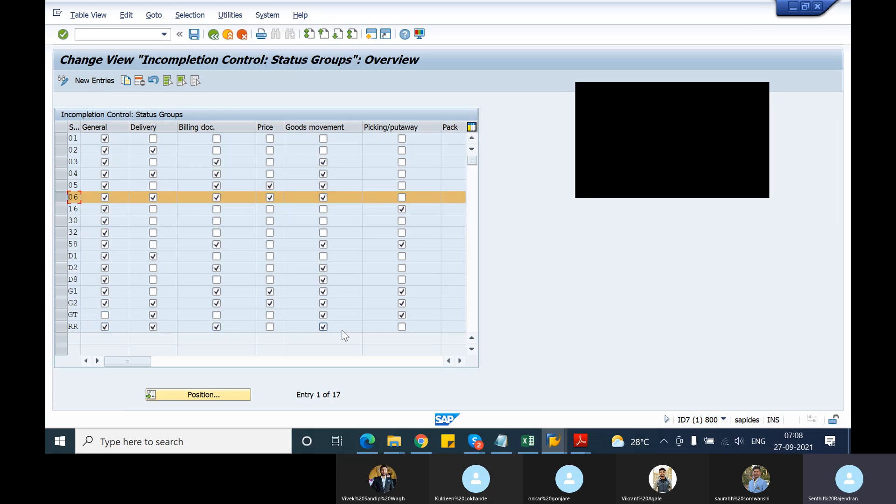
left_click(460, 361)
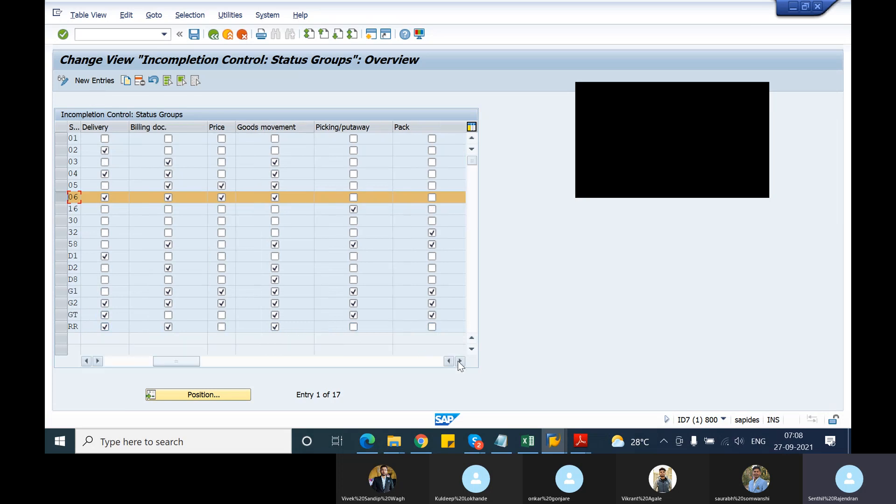
left_click(459, 361)
left_click(458, 362)
left_click_drag(286, 363, 143, 326)
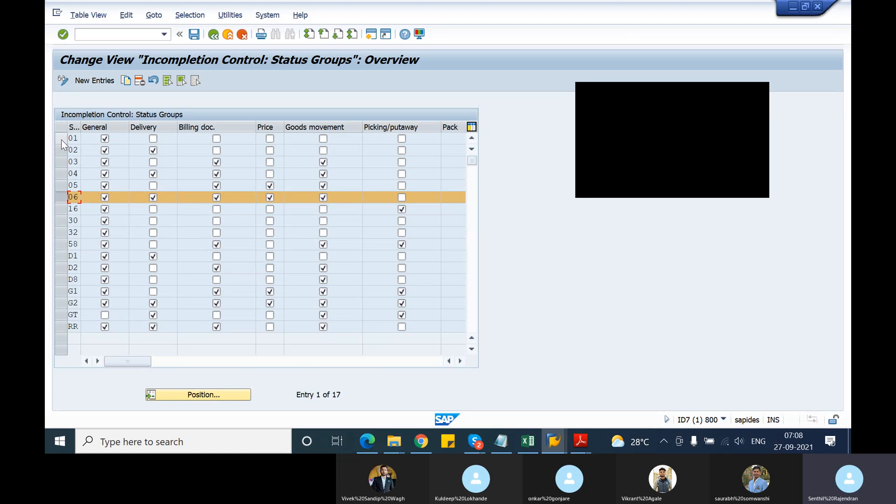
left_click(153, 149)
left_click(214, 35)
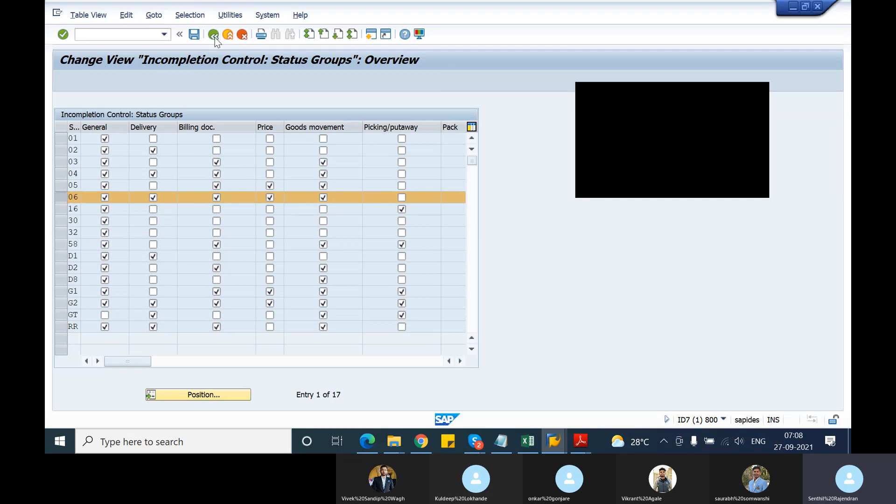
left_click(241, 40)
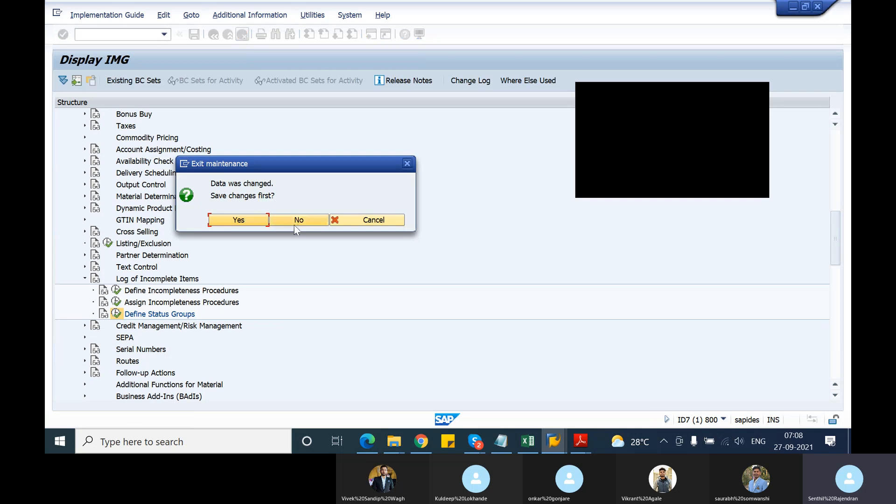
left_click(294, 222)
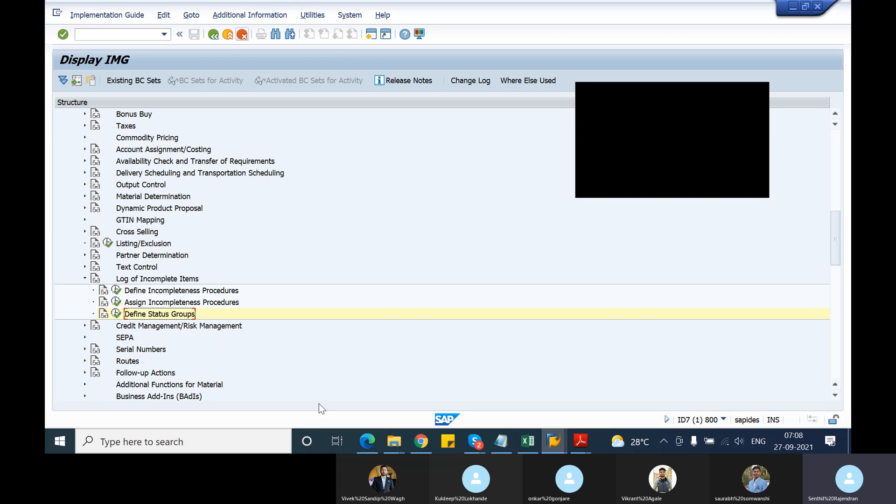
Switch to the Notepad notes and highlight the list of incompletion groups A to H.
left_click(497, 441)
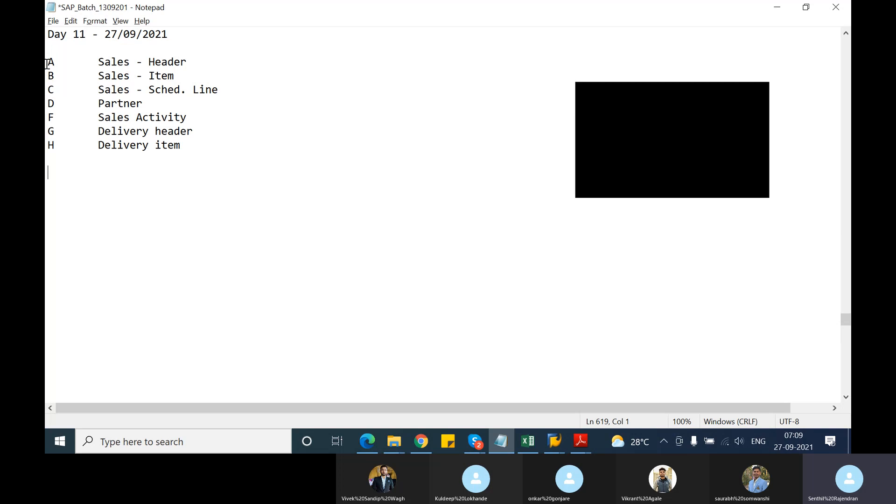
left_click_drag(48, 60, 222, 144)
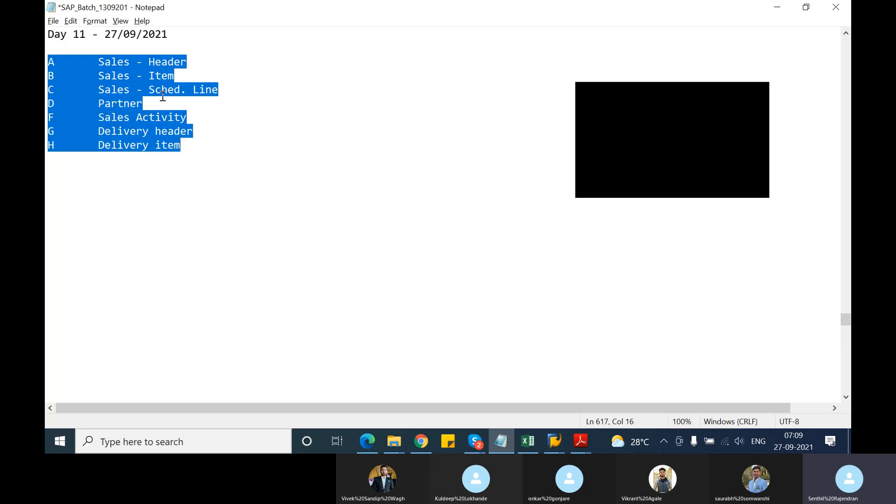
left_click(178, 131)
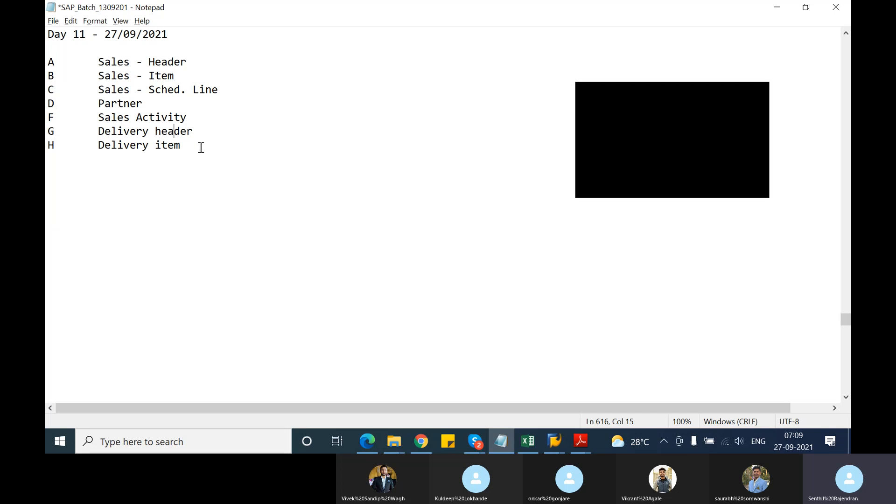
left_click_drag(194, 145, 48, 60)
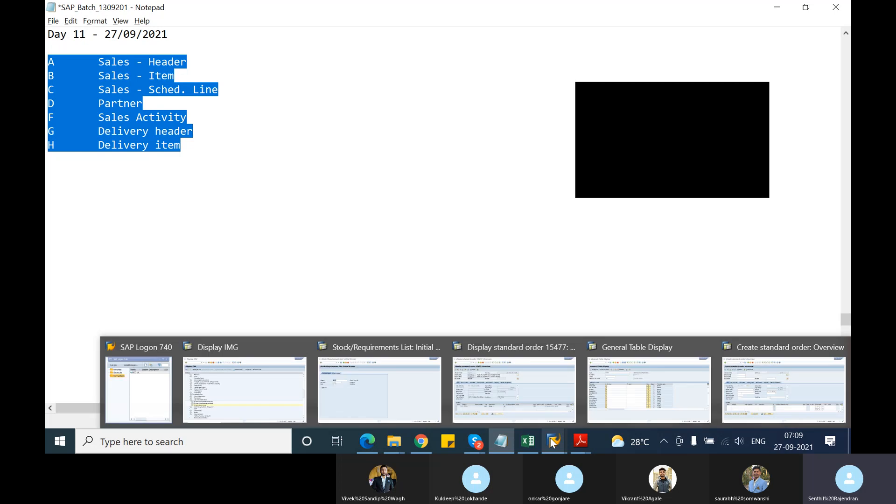
Switch to the Skype group call window.
mouse_move(474, 443)
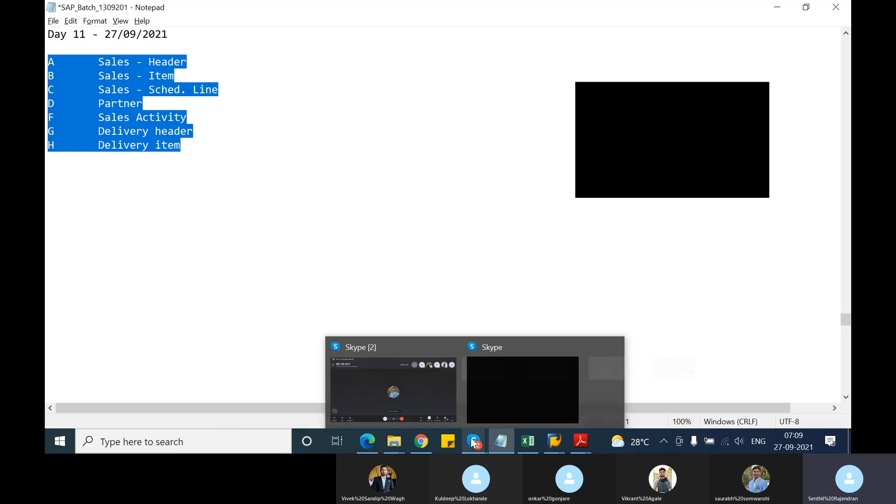
left_click(439, 389)
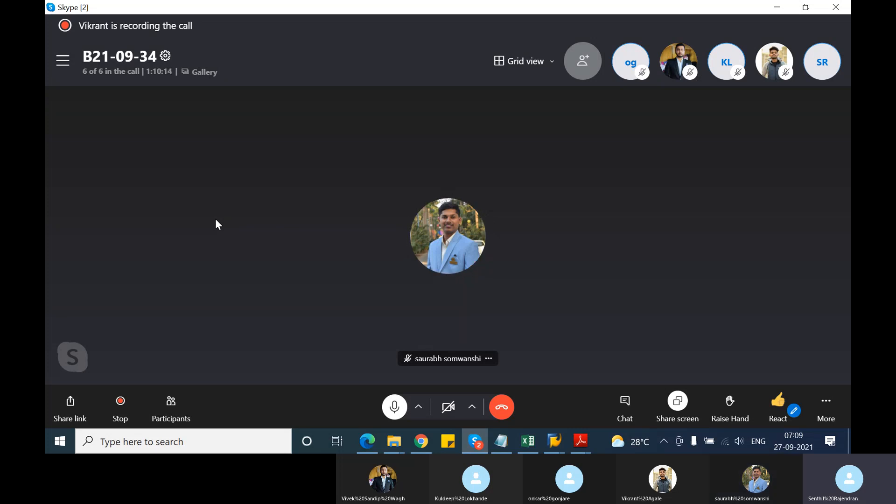
Switch to the Daywise Training Plan-SD workbook in Excel, check the Day 11 and Day 12 topics, and minimise it.
mouse_move(523, 446)
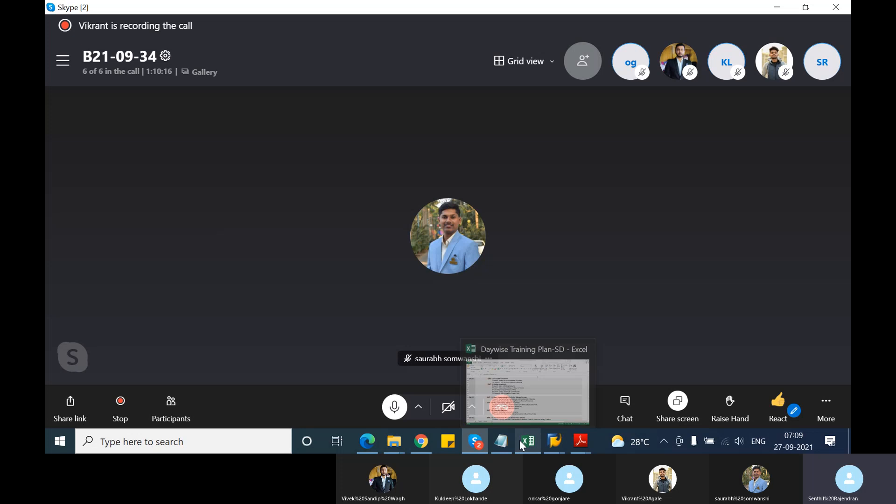
left_click(547, 398)
left_click(410, 273)
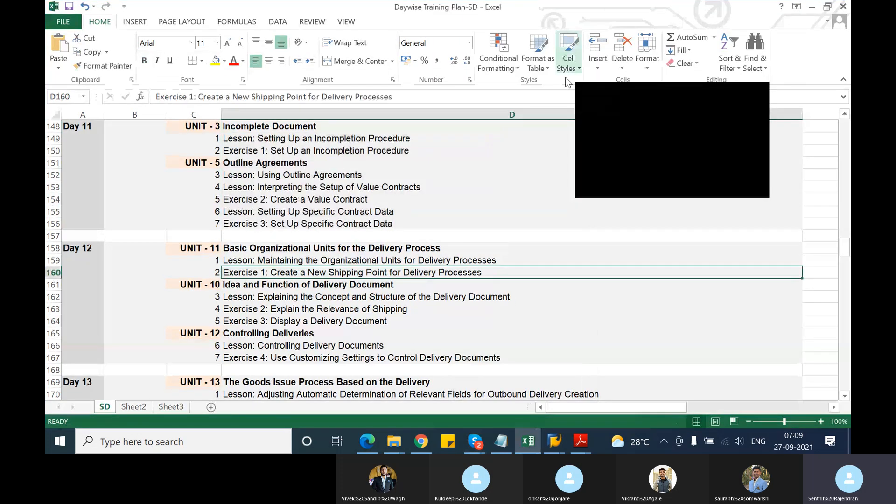
left_click(812, 7)
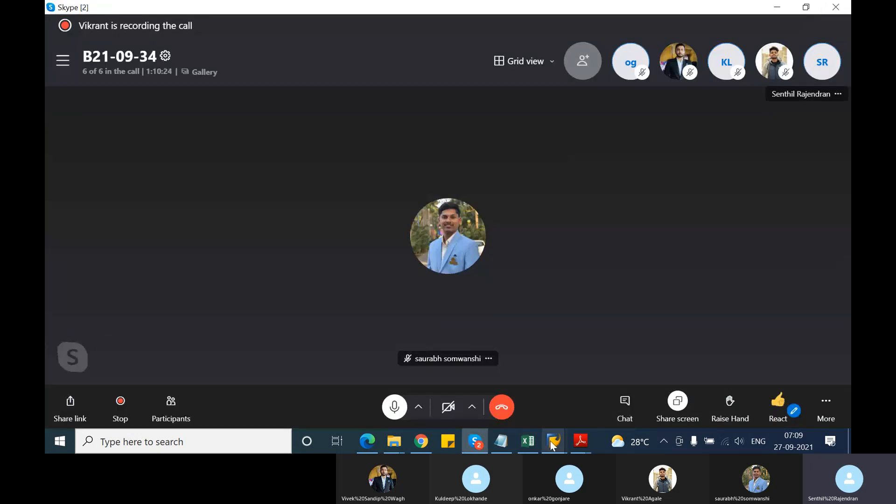
Switch to TSCM60_2.pdf in Adobe Reader and look over the Unit 8 Learning Assessment answers page.
mouse_move(553, 446)
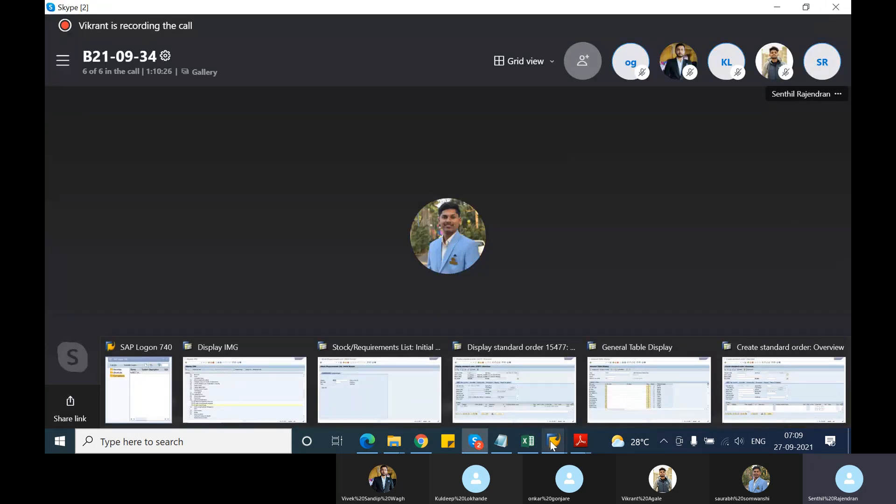
mouse_move(587, 442)
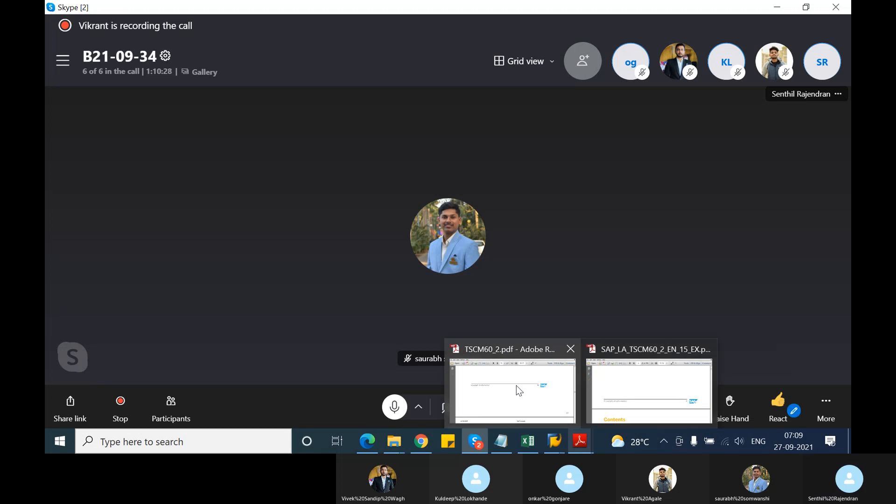
left_click(517, 386)
scroll(467, 334, "down", 5)
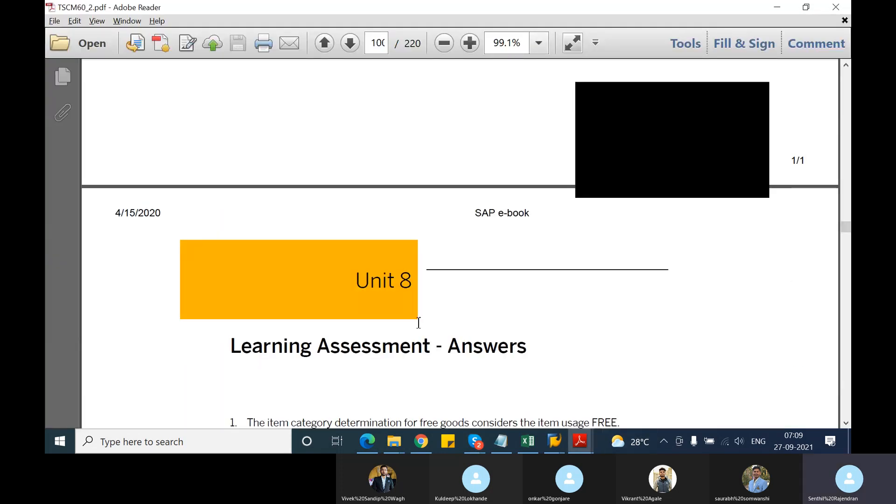
scroll(419, 323, "down", 6)
scroll(419, 324, "up", 4)
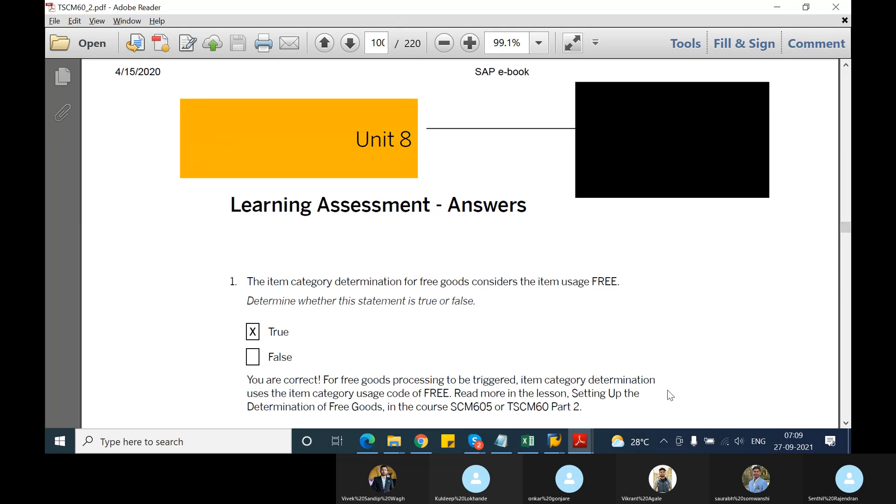
Check the Day 11 topics in the Excel training plan and find Unit 5 Lesson 1, Using Outline Agreements, in TSCM60_2.pdf.
left_click(527, 441)
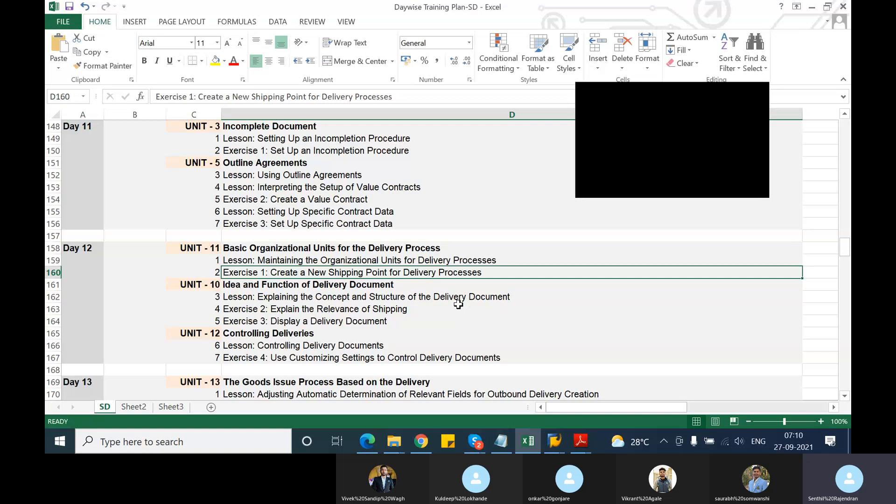
left_click(587, 441)
scroll(406, 320, "up", 4)
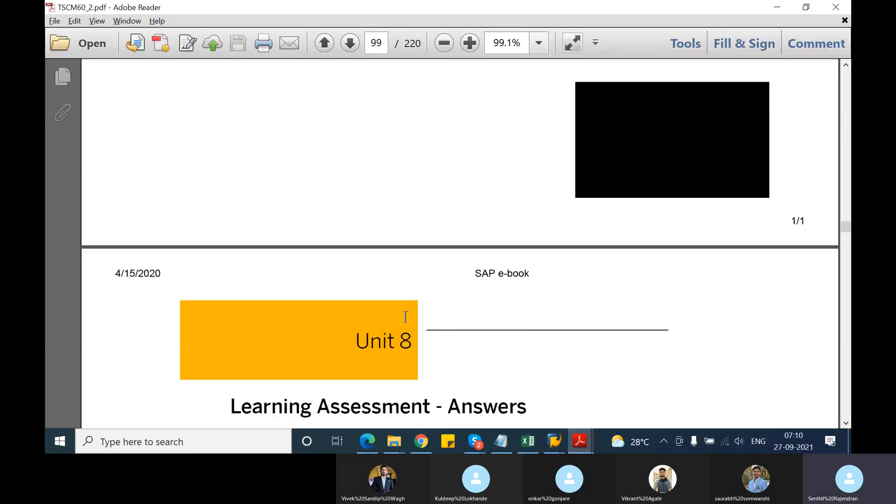
left_click_drag(846, 227, 846, 182)
scroll(363, 276, "up", 7)
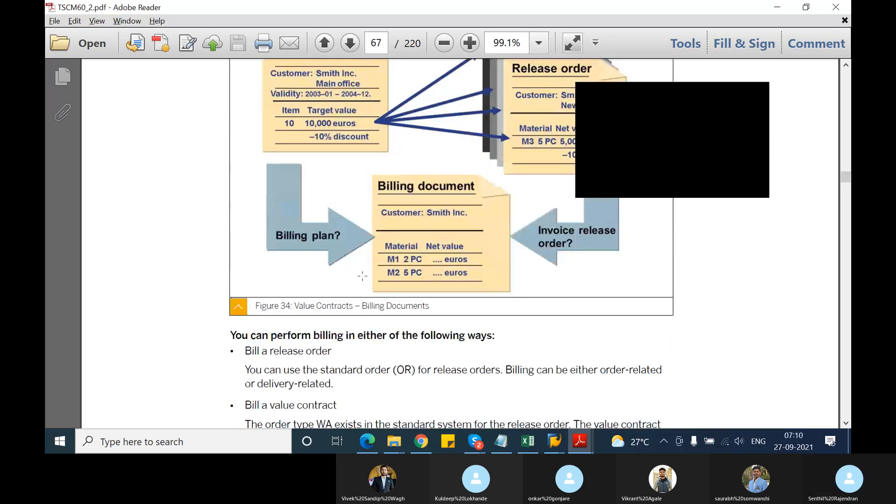
scroll(363, 276, "up", 20)
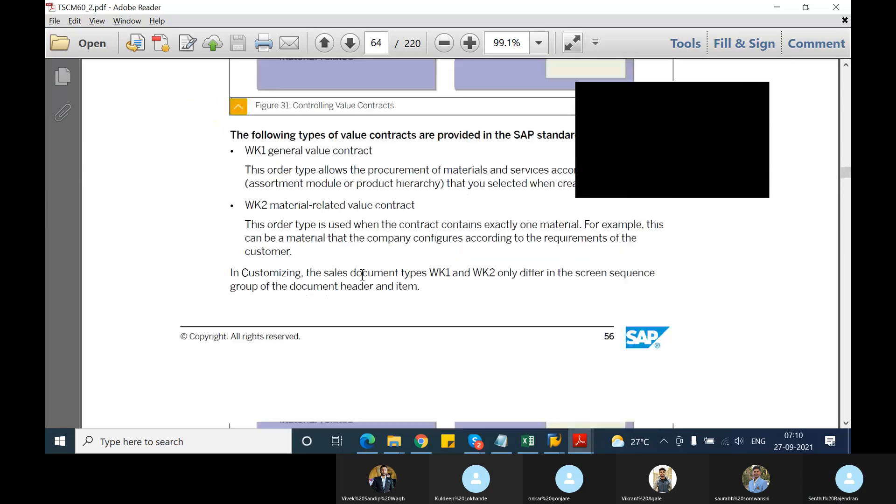
scroll(362, 275, "up", 12)
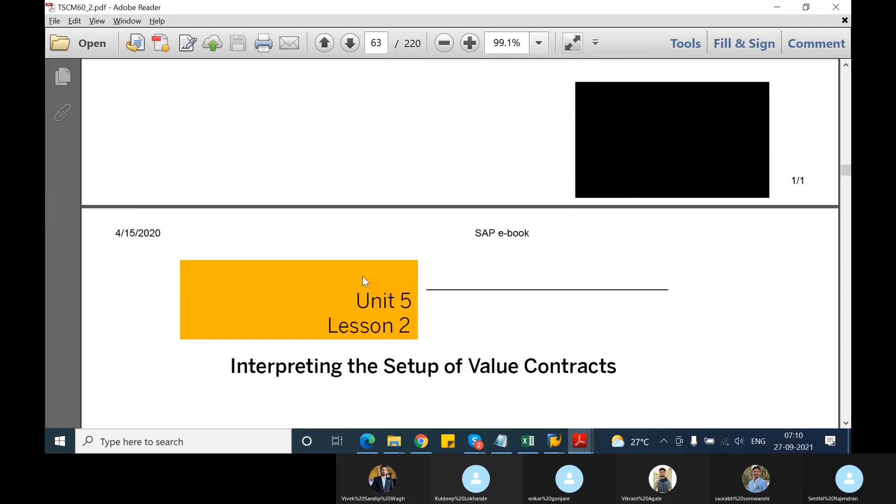
scroll(362, 276, "up", 15)
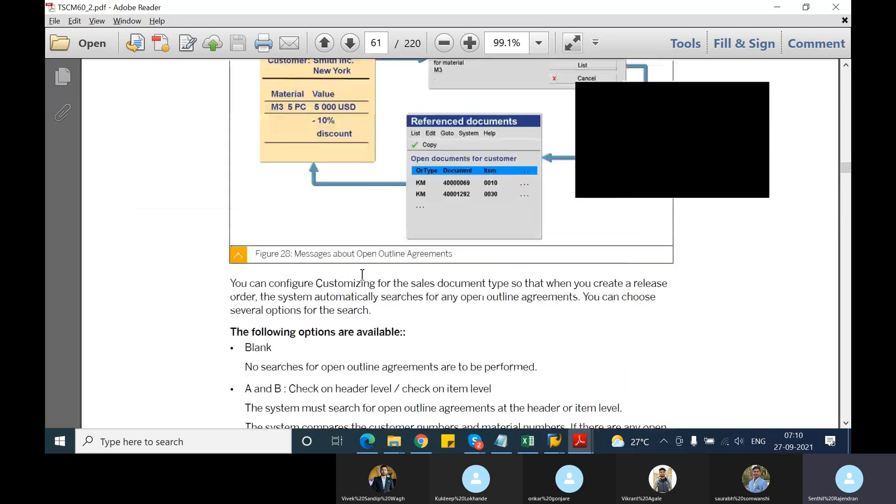
scroll(362, 276, "up", 20)
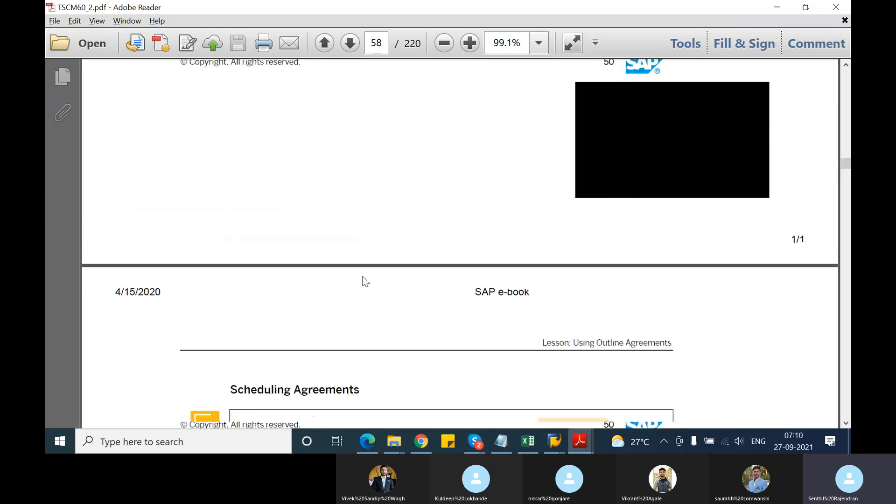
scroll(365, 280, "up", 10)
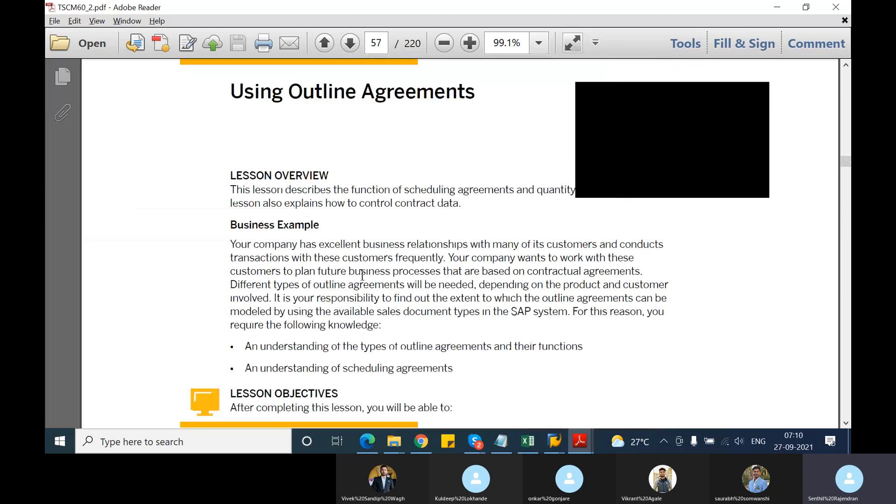
scroll(363, 276, "up", 8)
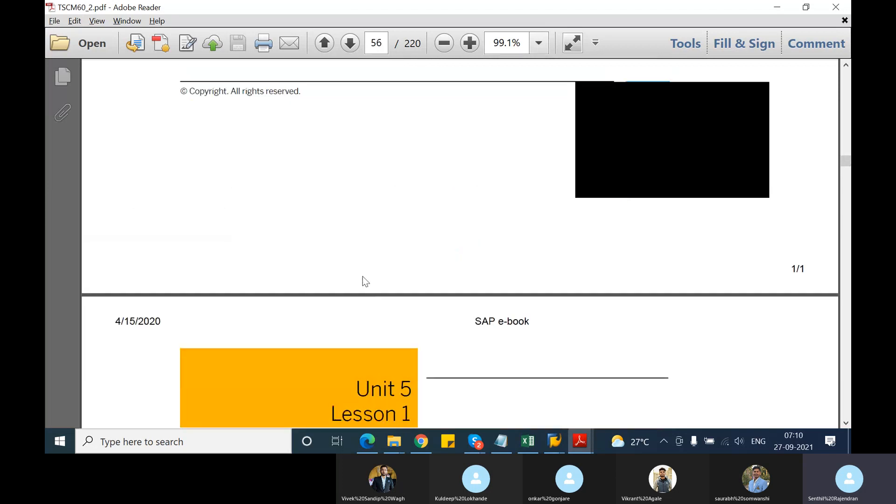
Read the Using Outline Agreements lesson overview and examine the figure of scheduling agreement and contract document types.
scroll(365, 280, "down", 9)
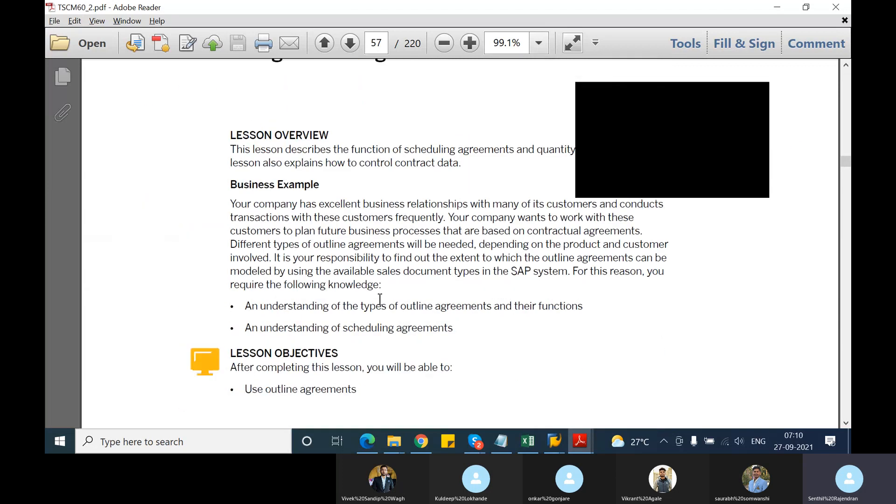
scroll(380, 299, "down", 10)
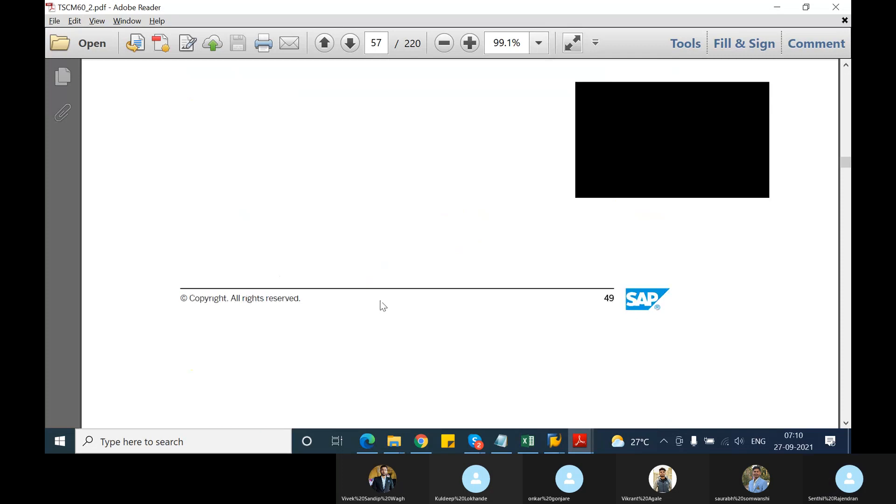
scroll(383, 306, "down", 4)
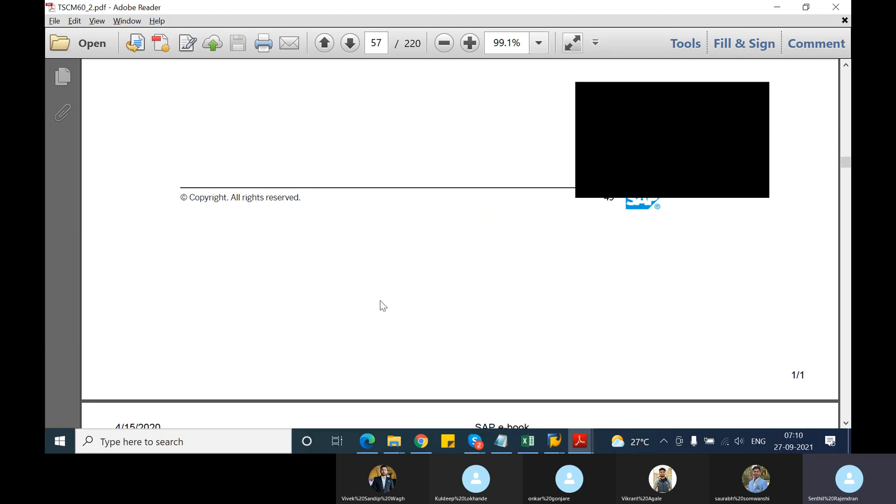
scroll(381, 302, "down", 5)
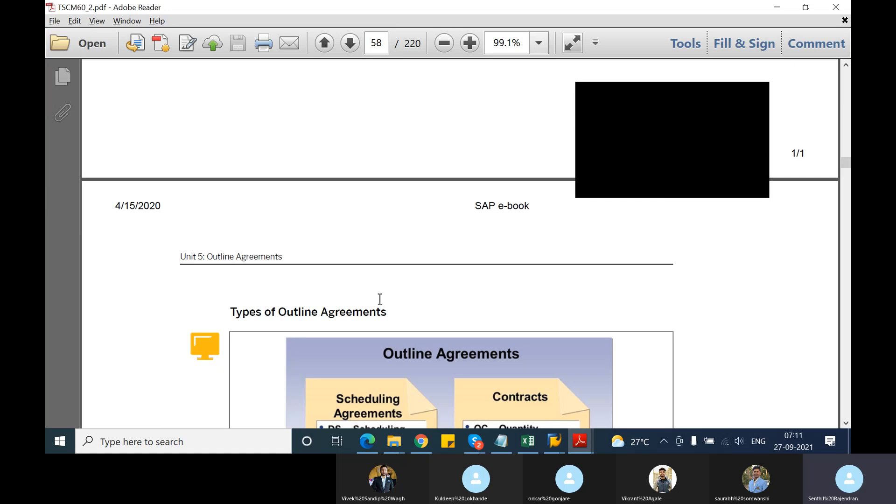
scroll(380, 299, "down", 5)
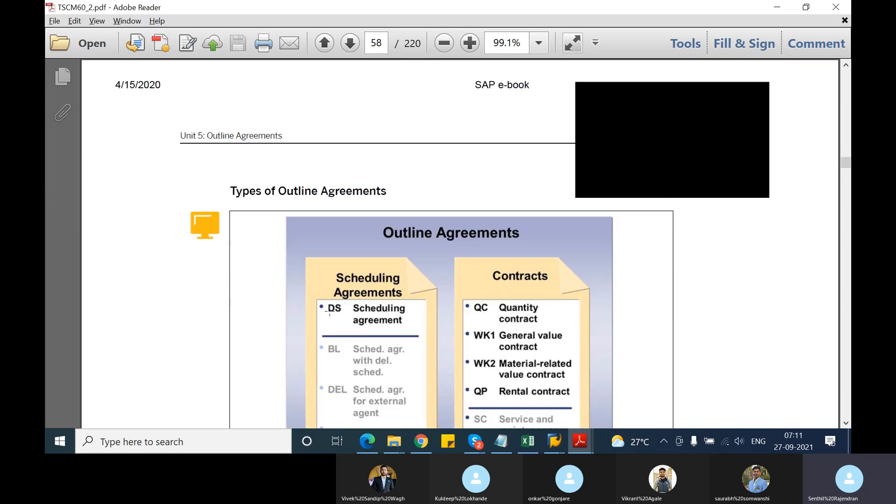
scroll(439, 304, "down", 6)
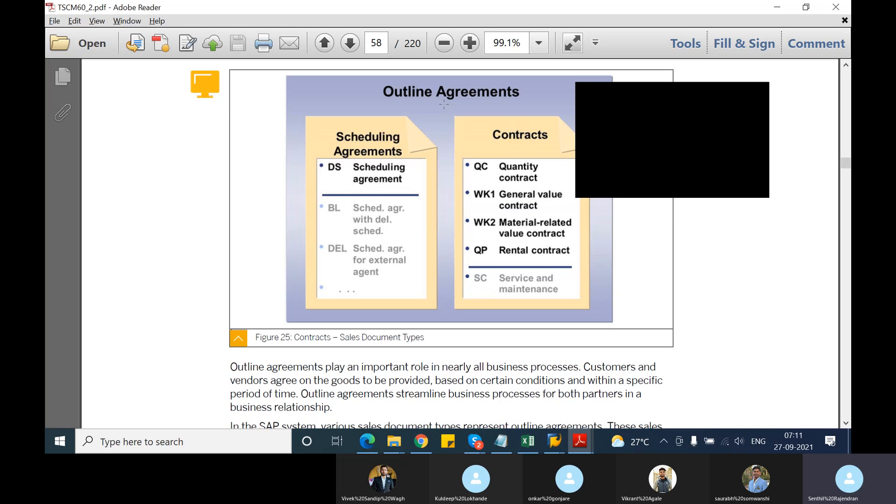
Switch to the Notepad notes and add the heading "outline agreements" below the incompletion groups list, followed by a blank line.
left_click(501, 441)
left_click(77, 176)
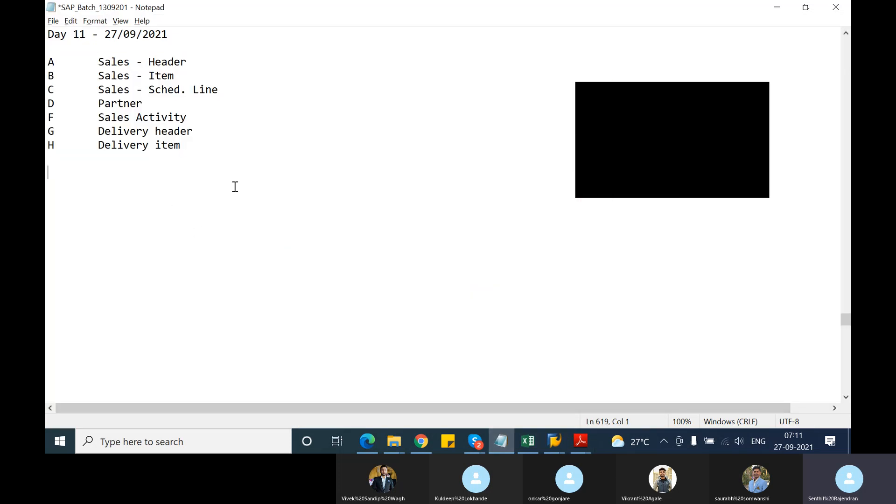
type("outline ")
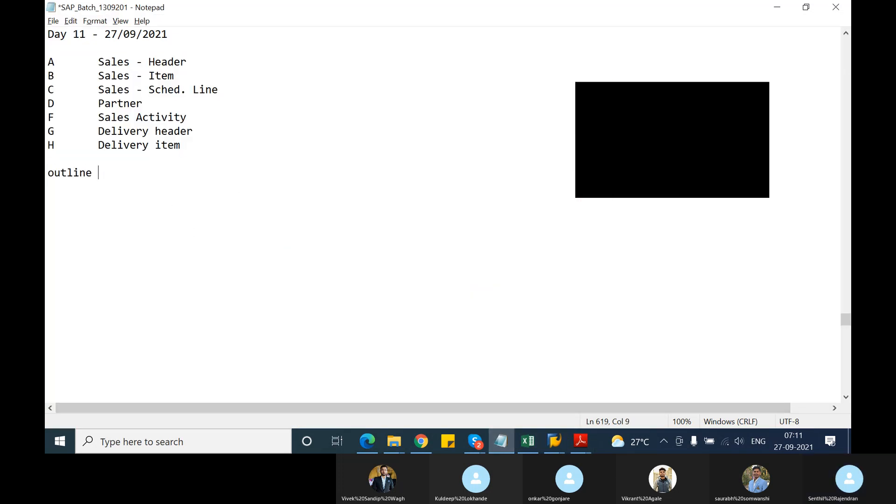
type("agreem")
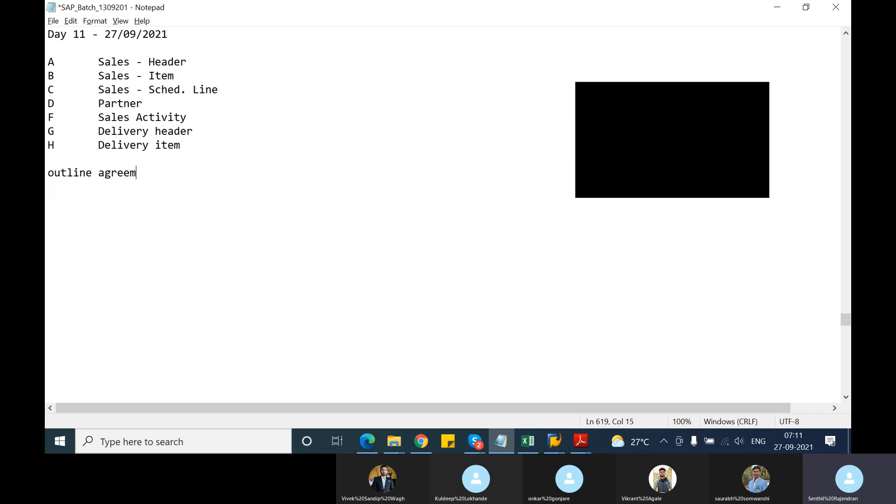
type("ents")
key("Return")
key("Return")
Add the entries "scheduling agreements" and "contracts" under the outline agreements heading, separated by a blank line.
type("scheduling ")
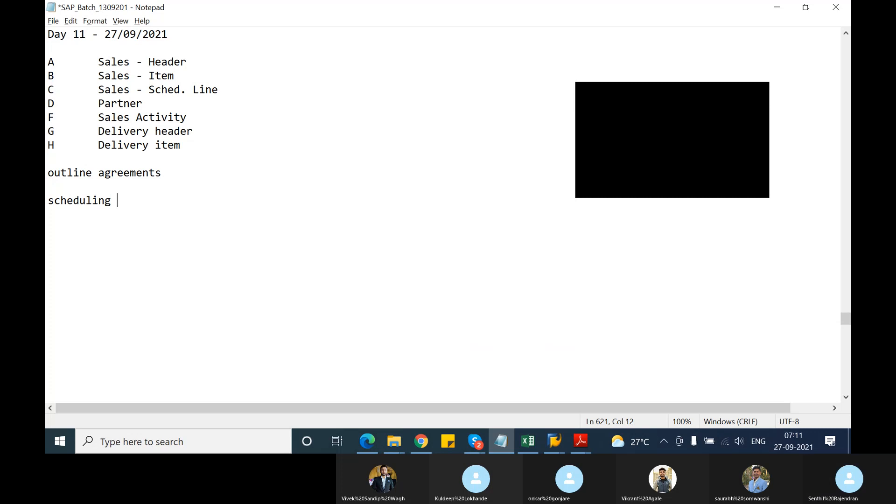
type("agreements")
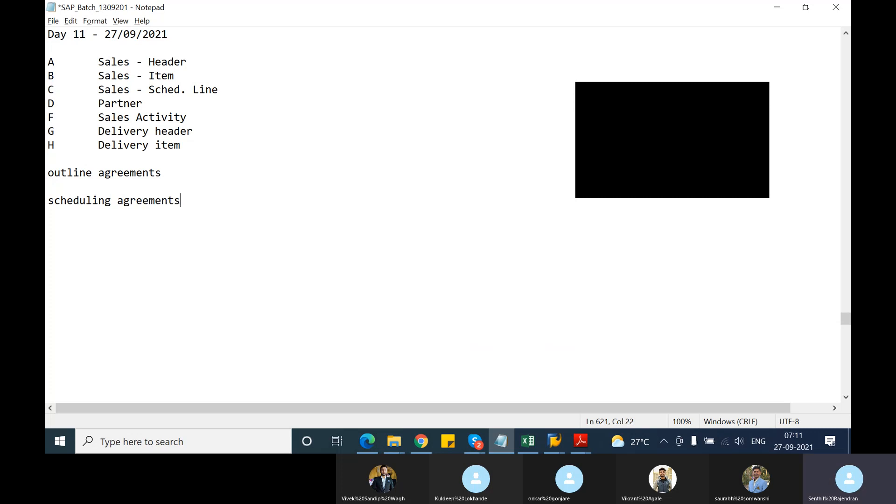
key("Return")
key("Return")
type("contracts")
key("Return")
Append "-->" to the "scheduling agreements" entry and insert two line breaks between it and "contracts".
left_click(207, 200)
type("-->")
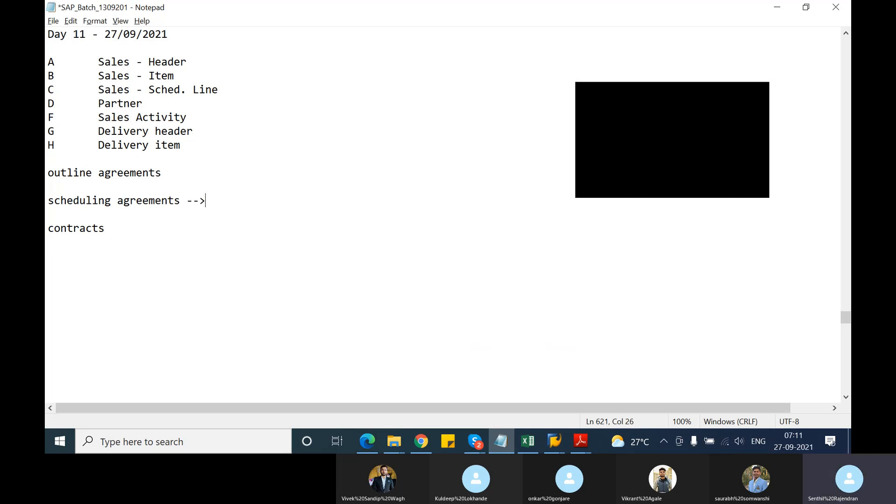
key("Return")
key("Return")
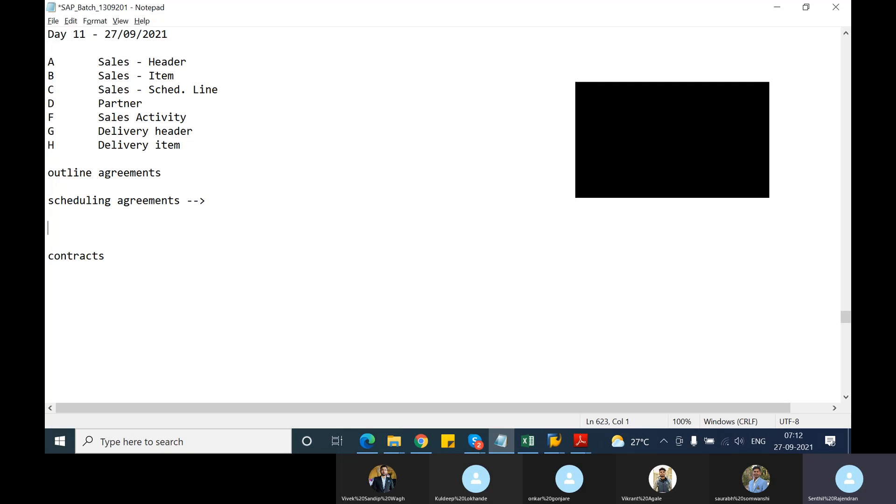
Return to TSCM60_2.pdf and read the explanation of outline agreement types up to the Scheduling Agreements figure.
key("alt+Tab")
scroll(300, 271, "down", 2)
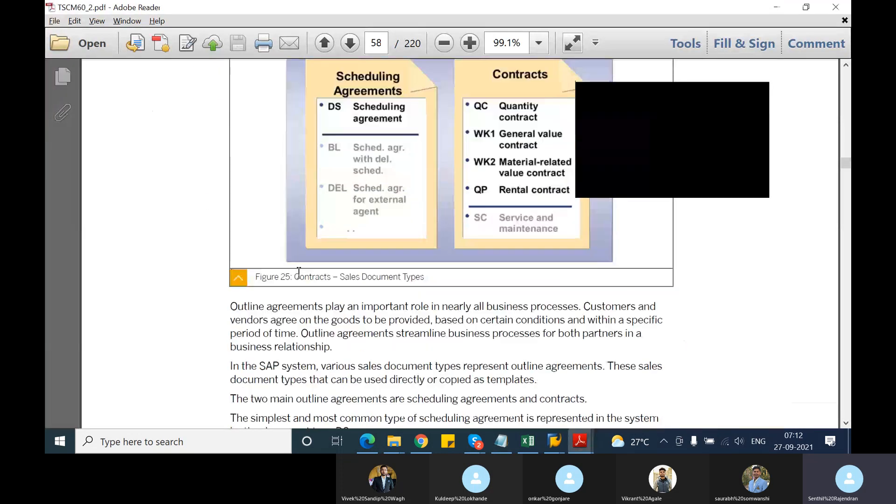
scroll(300, 270, "down", 2)
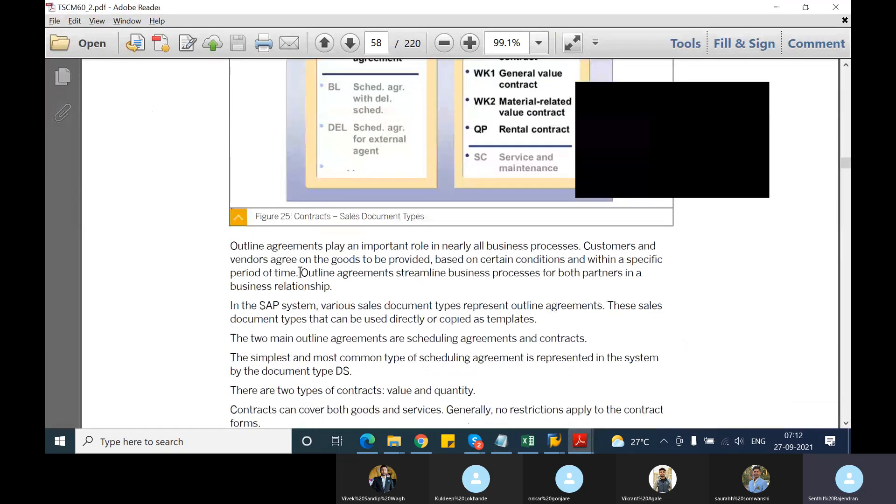
scroll(300, 273, "down", 1)
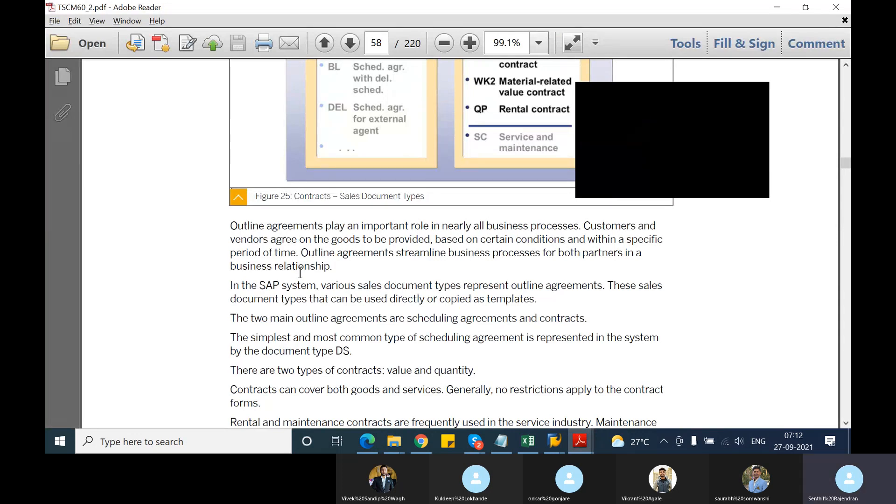
scroll(300, 273, "up", 2)
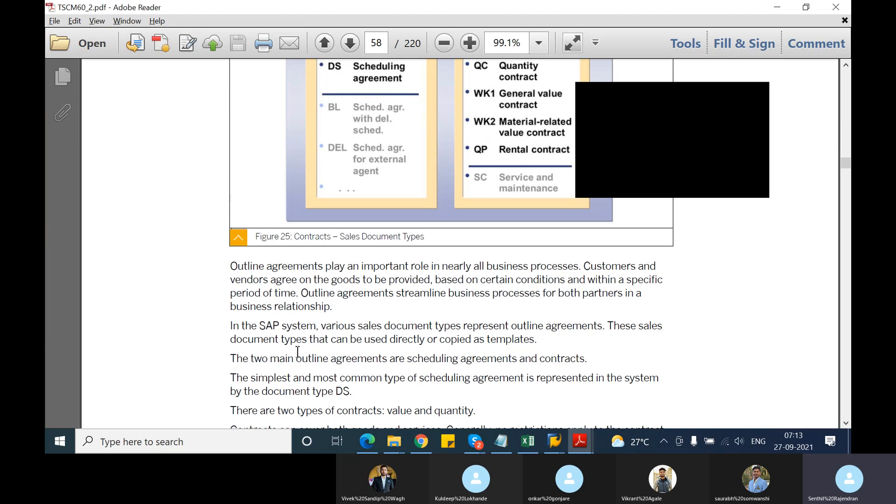
scroll(358, 349, "down", 3)
scroll(357, 348, "down", 12)
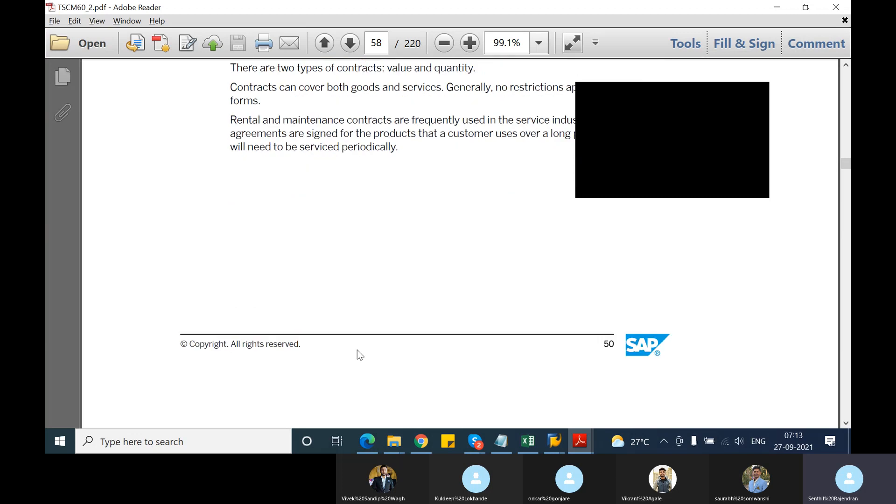
scroll(358, 351, "down", 10)
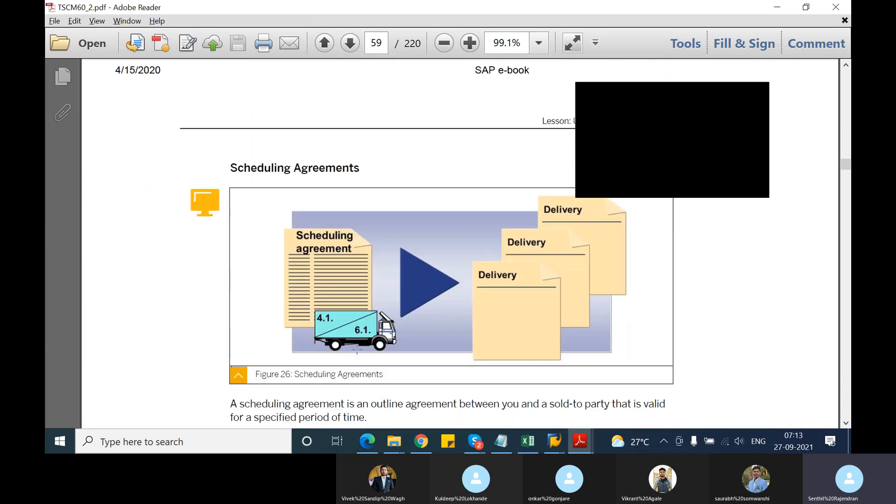
Read the Scheduling Agreements text, declining the SAP GUI error details and selecting the passages on validity period, fixed dates and quantities, and delivery creation.
scroll(357, 348, "down", 1)
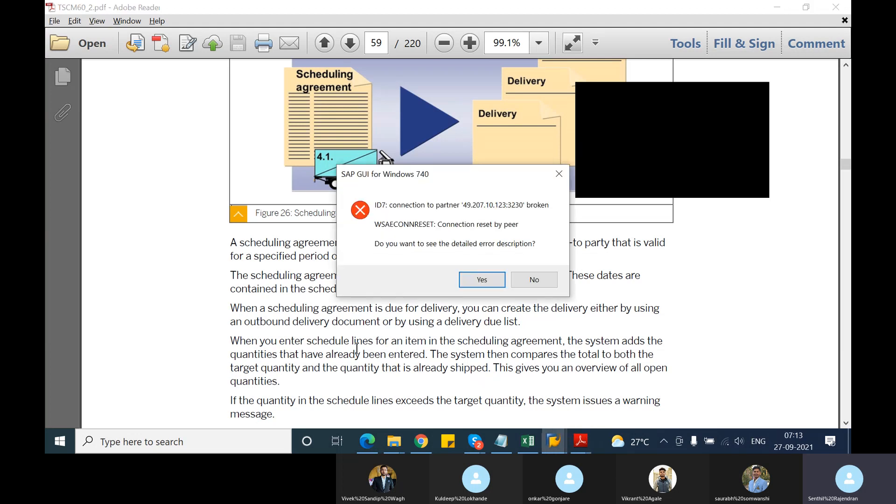
key("Tab")
key("Return")
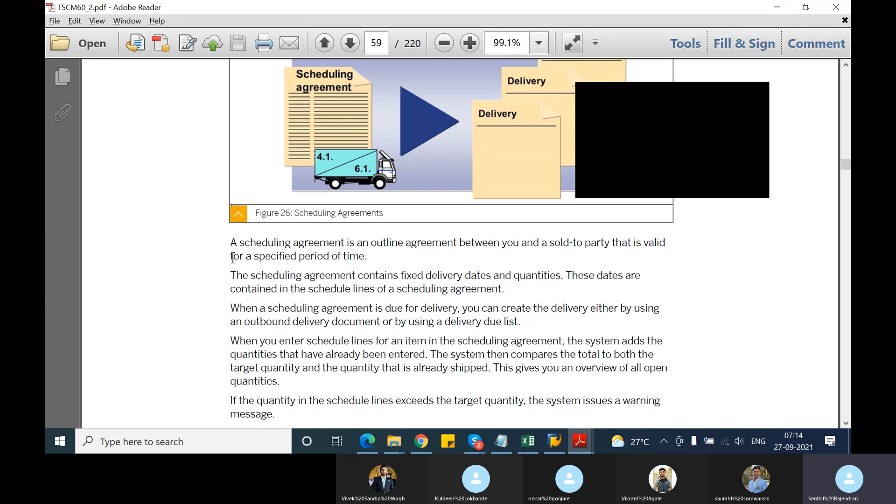
left_click_drag(231, 258, 369, 258)
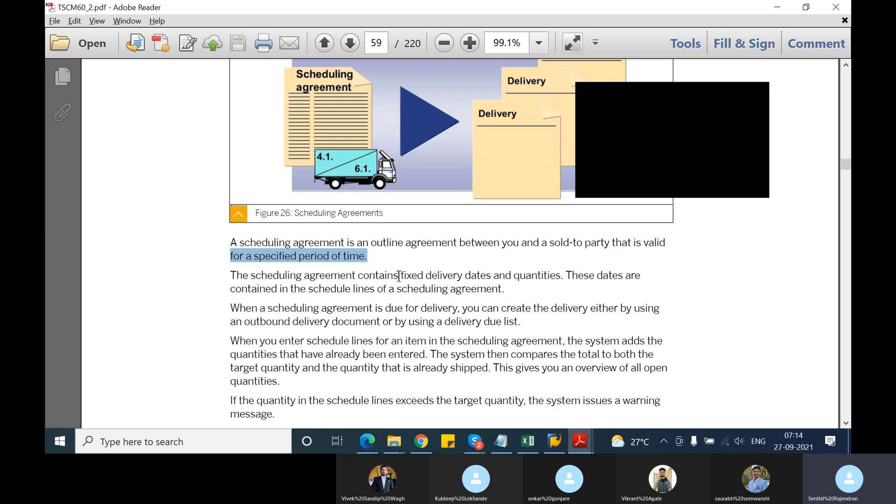
left_click_drag(401, 276, 560, 276)
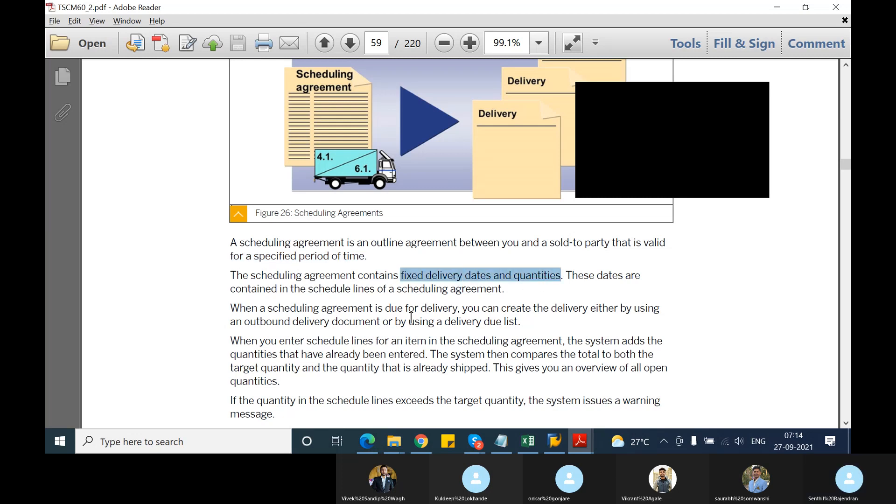
scroll(411, 318, "down", 3)
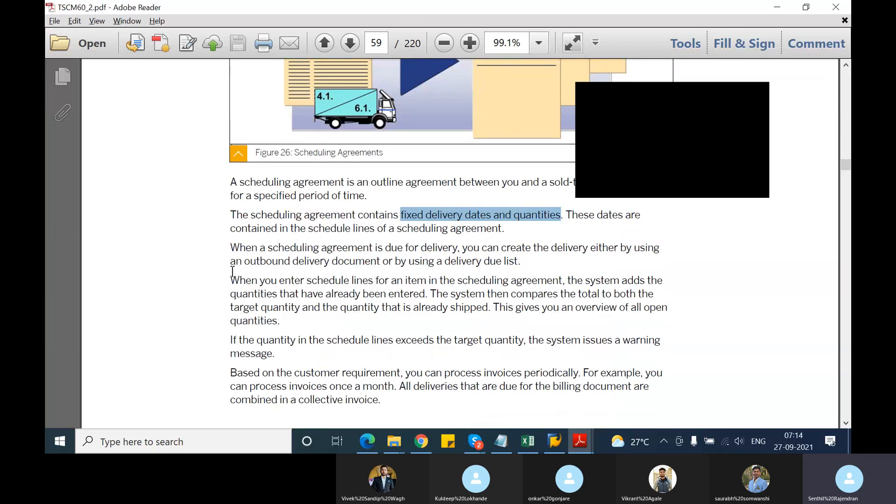
left_click_drag(231, 263, 499, 274)
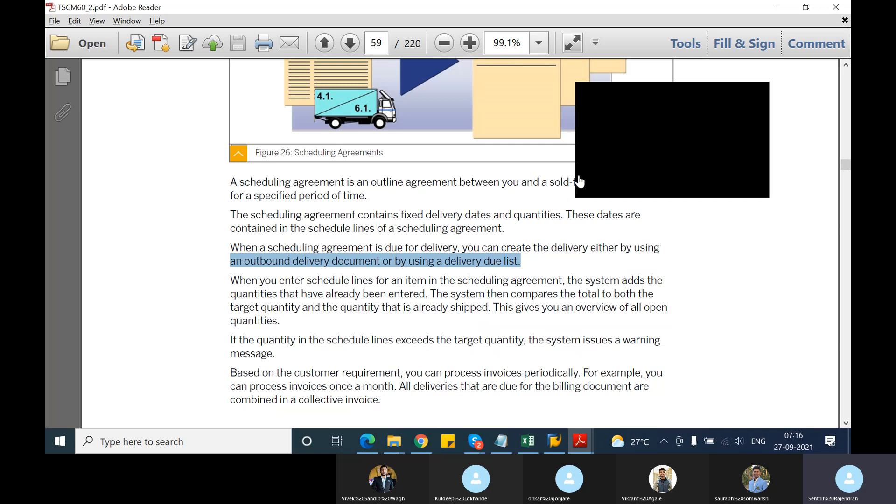
Skim past the end of the Scheduling Agreements page and return to the Types of Outline Agreements figure on page 58.
scroll(360, 326, "down", 10)
scroll(358, 322, "down", 20)
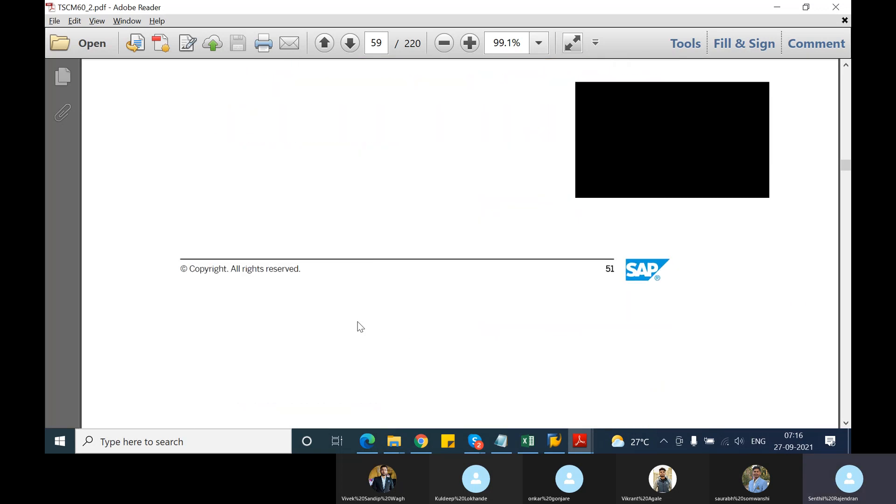
scroll(357, 321, "up", 20)
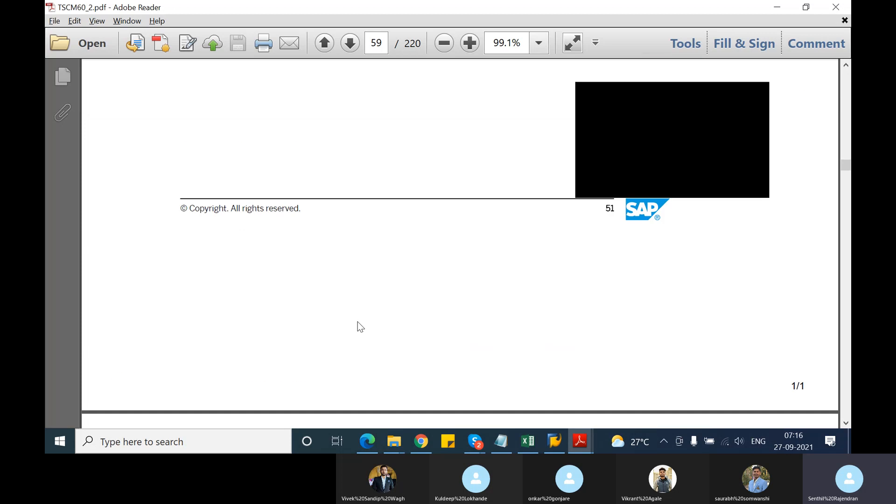
scroll(357, 321, "up", 20)
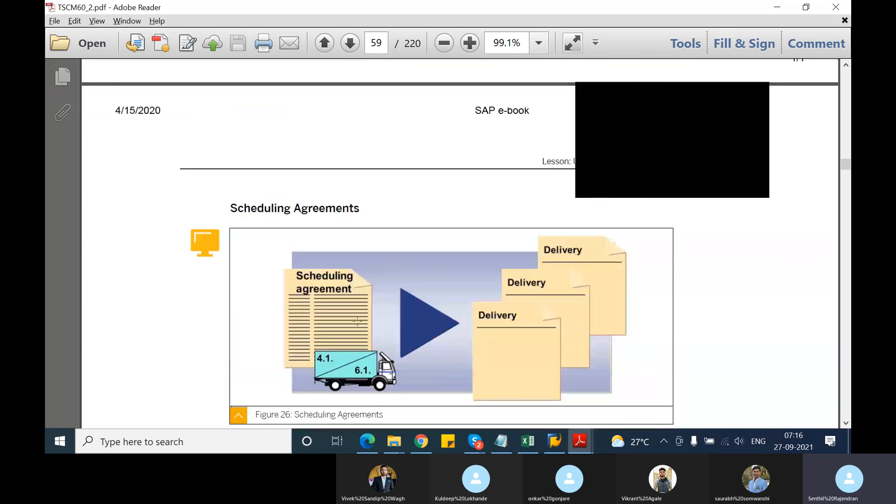
scroll(357, 322, "up", 6)
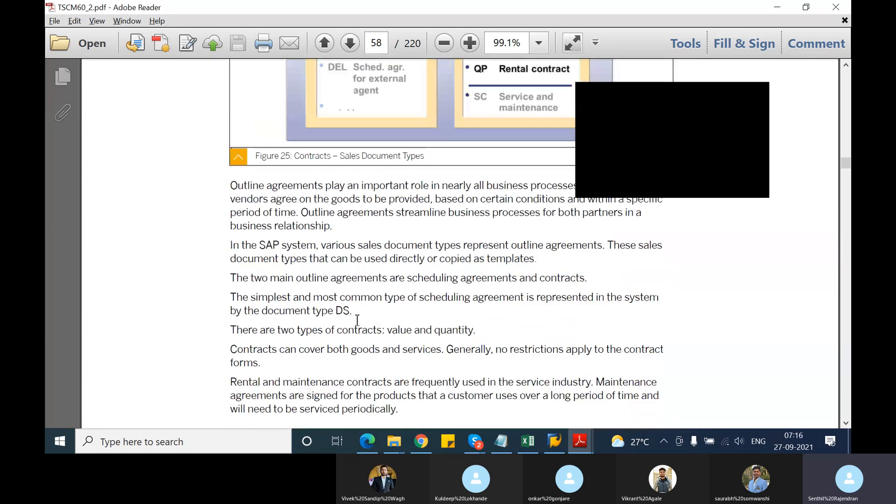
scroll(358, 321, "up", 12)
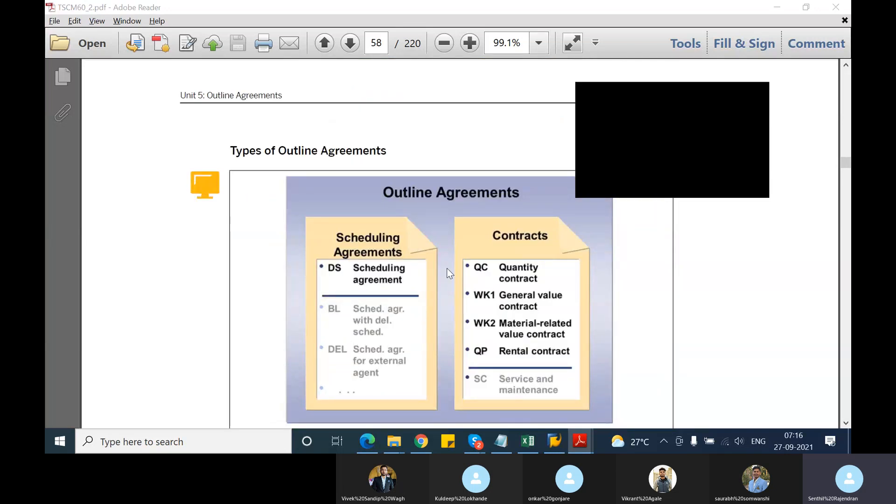
Switch to the Notepad notes and enter "document type - DS" under the scheduling agreements entry.
key("alt+Tab")
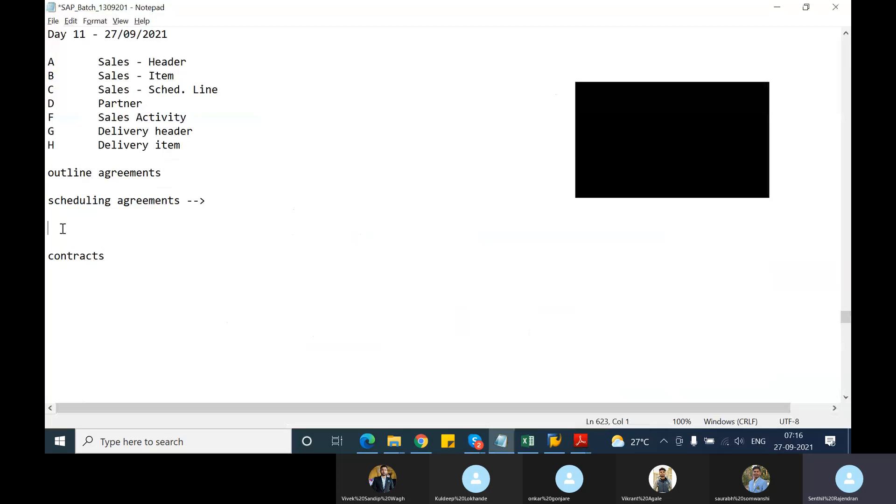
type("doc")
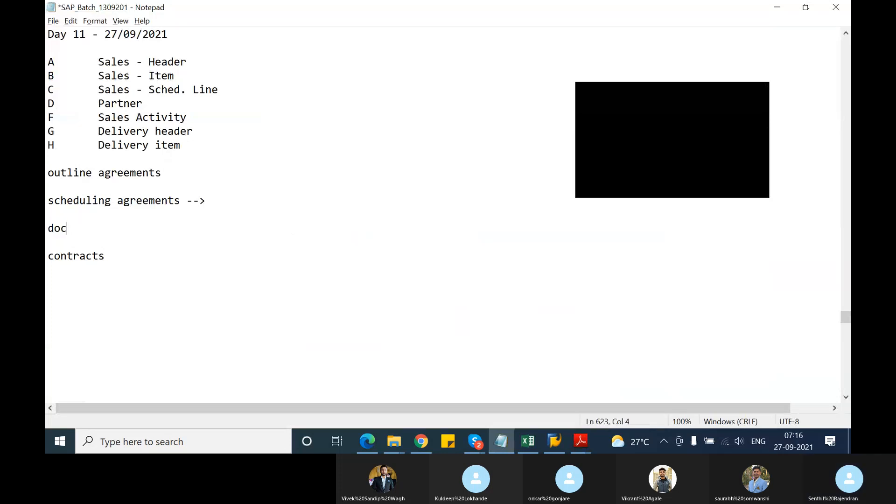
type("ument type")
key("BackSpace")
type("pe - DS")
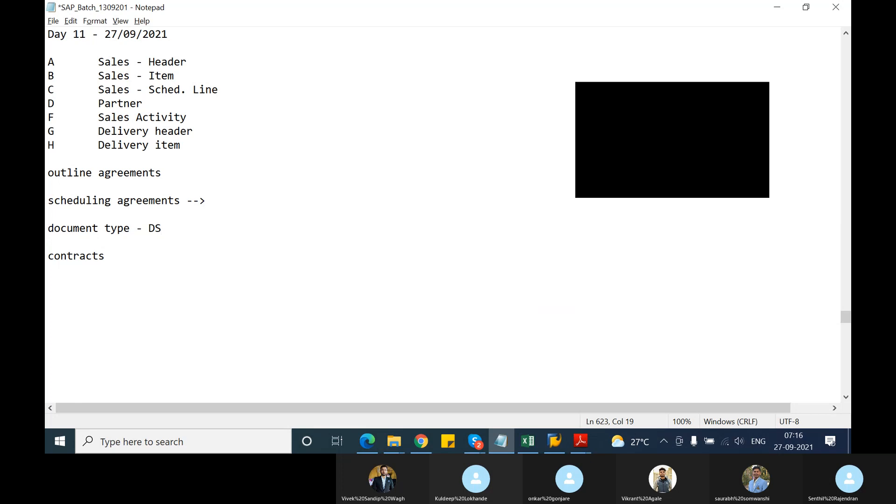
Underline the "contracts" heading with a row of dashes, leave a blank line below, and check the contract types in the PDF figure.
left_click(104, 257)
key("Return")
type("---------")
key("Return")
key("Return")
key("alt+Tab")
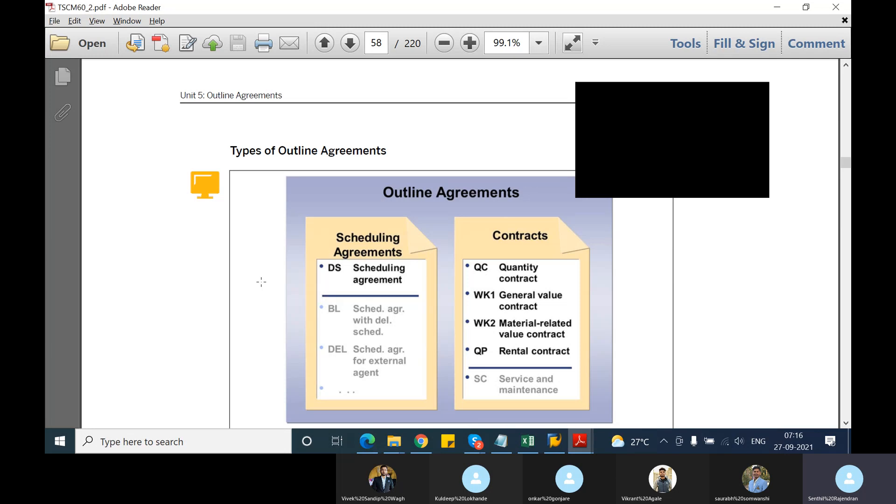
key("alt+Tab")
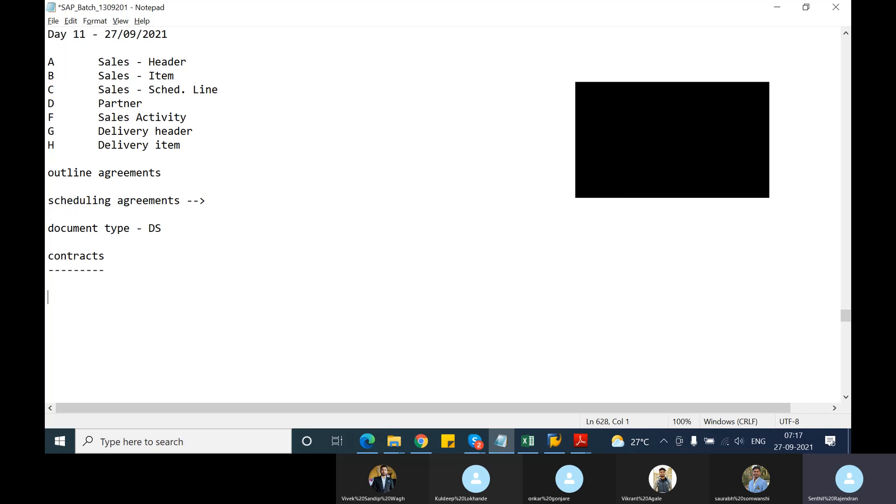
Add the entries "Quantity contract" and "Value contract" under the contracts heading, separated by a blank line.
type("Quantity cont")
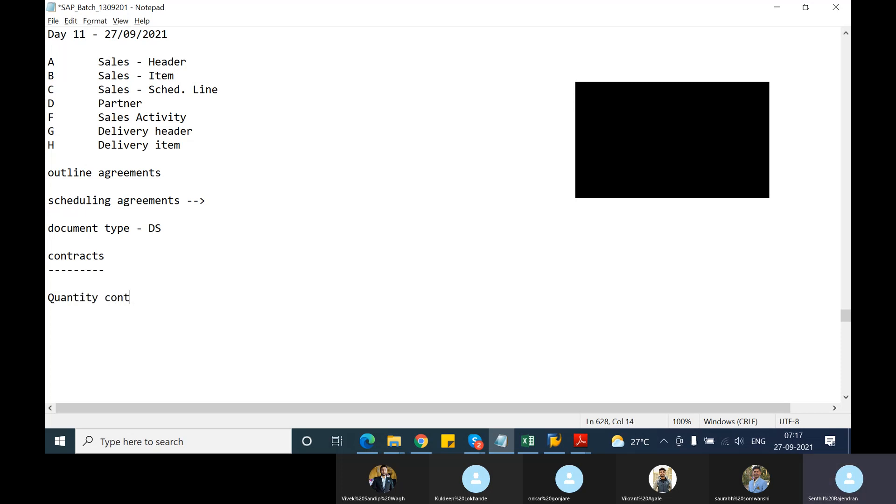
type("rat")
key("Return")
key("Return")
type("Value contract")
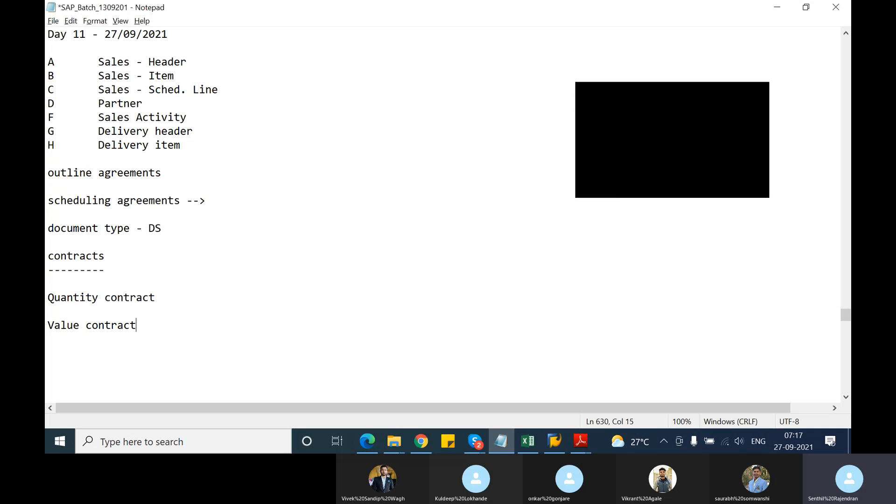
Add the entry "Rental contract" below "Value contract", leaving a blank line between them.
key("Return")
key("Return")
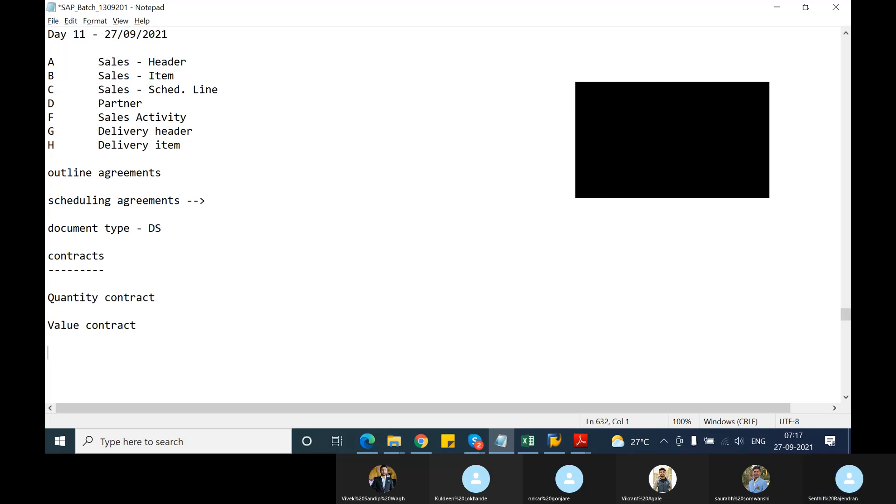
type("Renat")
key("BackSpace")
key("BackSpace")
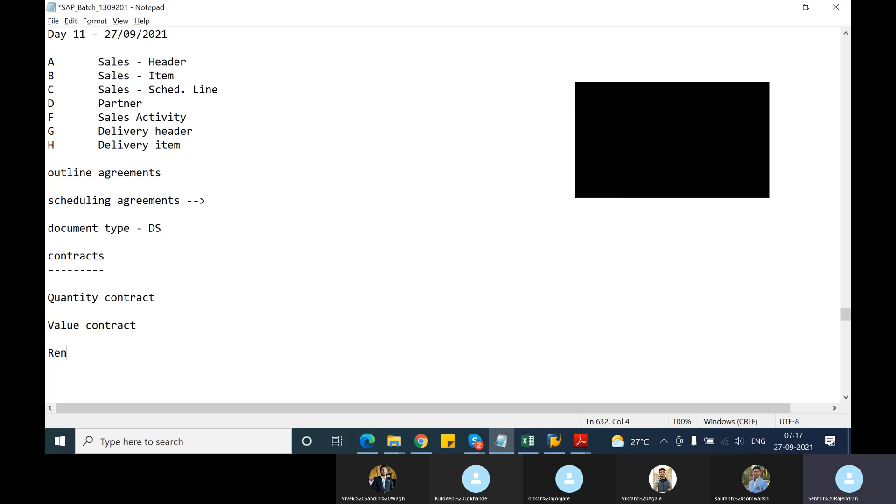
type("tal contract")
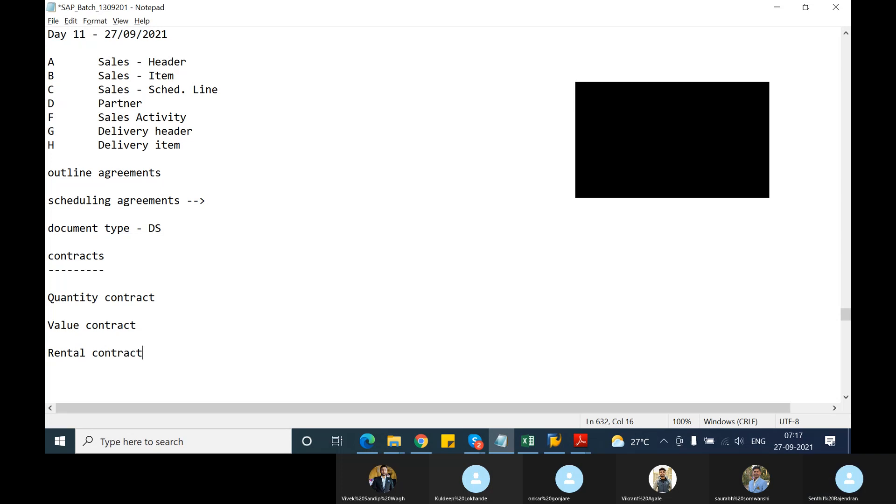
Add the entry "service and maintenance contract -->" below "Rental contract", leaving a blank line between them.
key("Return")
key("Return")
type("service and mainte")
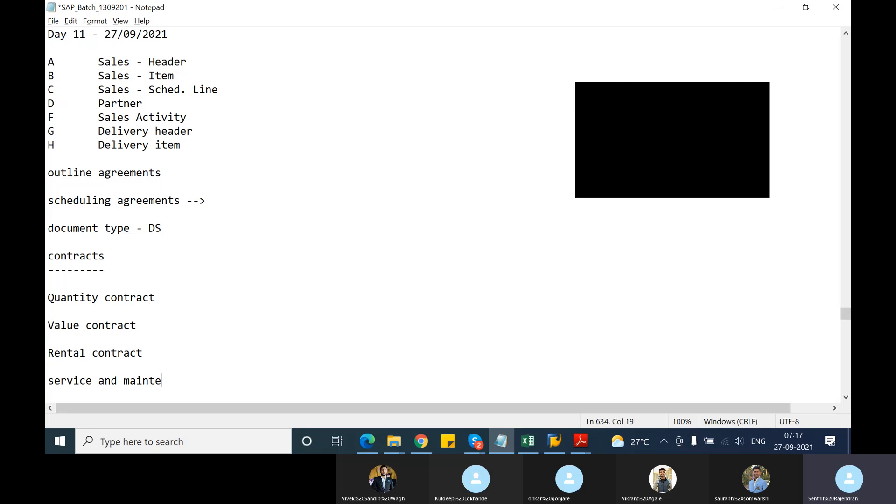
type("nance contract --")
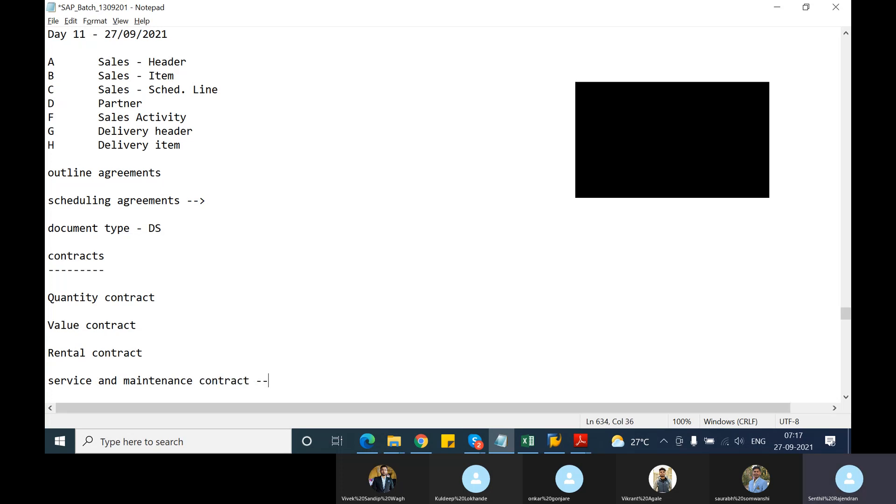
type(">")
Append "--->" to the Quantity contract, Value contract and Rental contract entries.
key("Up")
left_click(156, 294)
type("--->")
key("Down")
key("Down")
left_click(152, 323)
type("--->")
key("Down")
key("Down")
key("End")
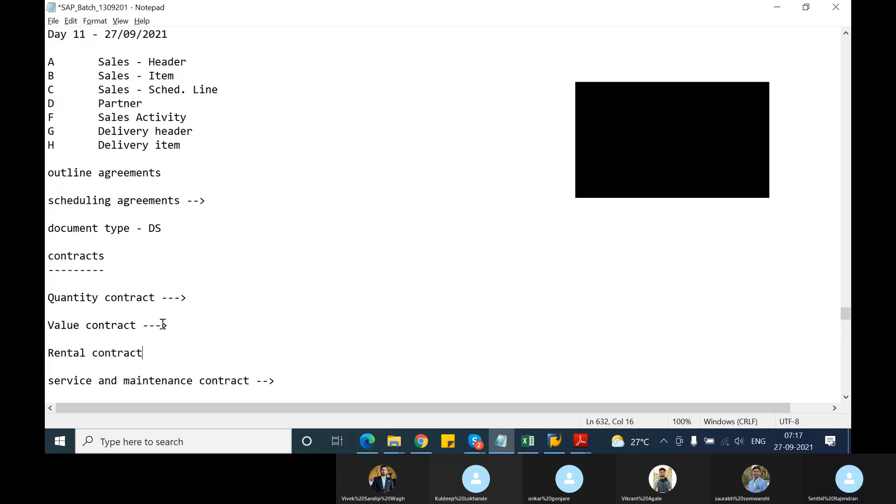
type("--->")
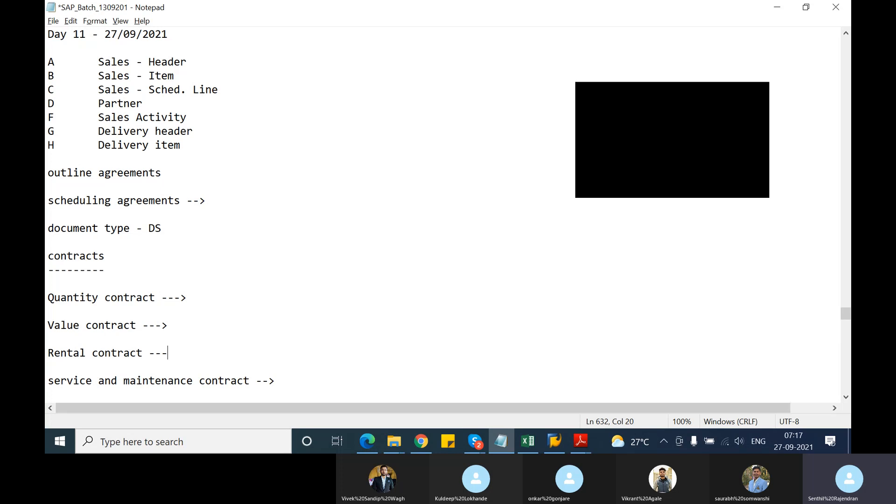
Begin the definition below the Quantity contract entry with "it is an agreement between you and your customer where".
left_click(217, 296)
key("Return")
key("Return")
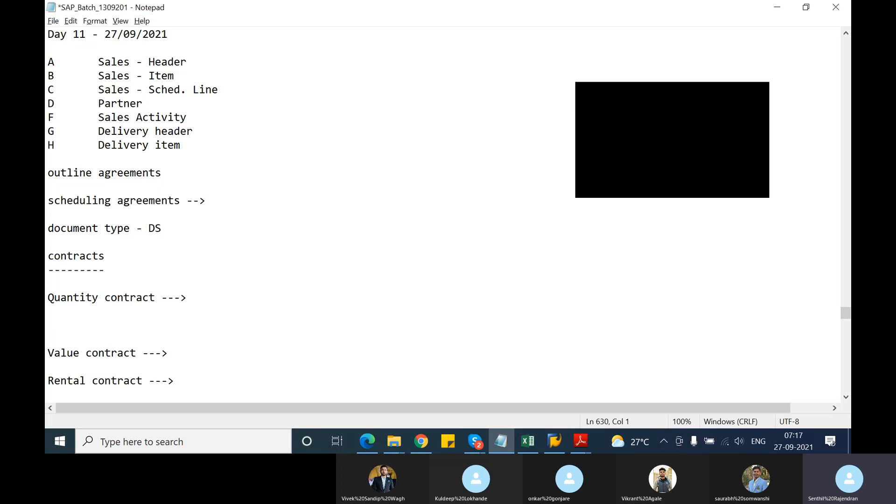
type("it is an agreement be")
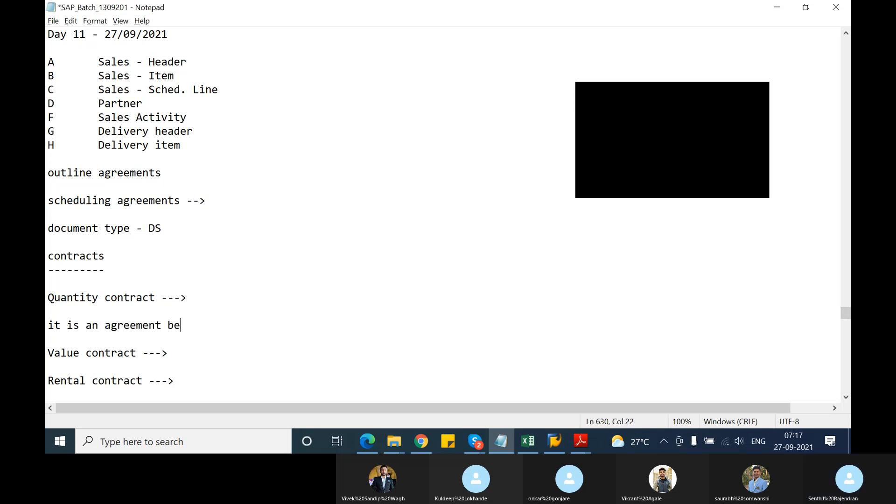
type("tween you and y")
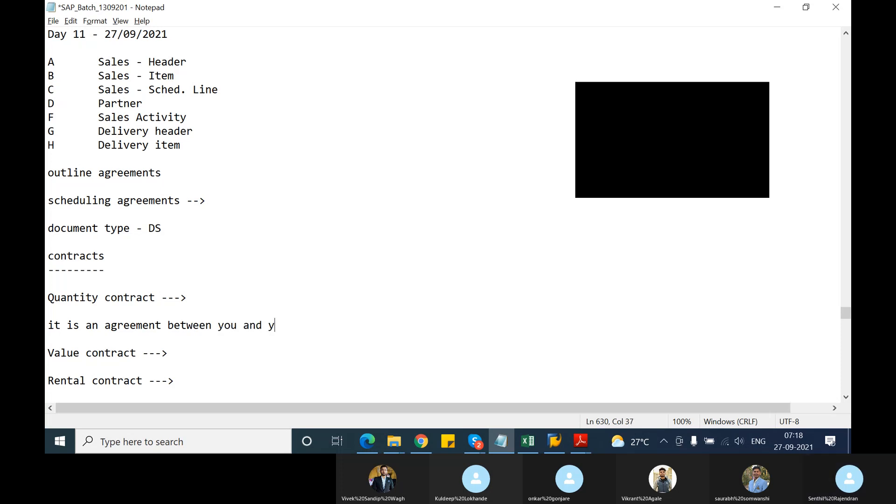
type("our cys")
key("BackSpace")
key("BackSpace")
type("ustoer")
key("BackSpace")
key("BackSpace")
key("BackSpace")
type("e")
key("BackSpace")
type("mer where")
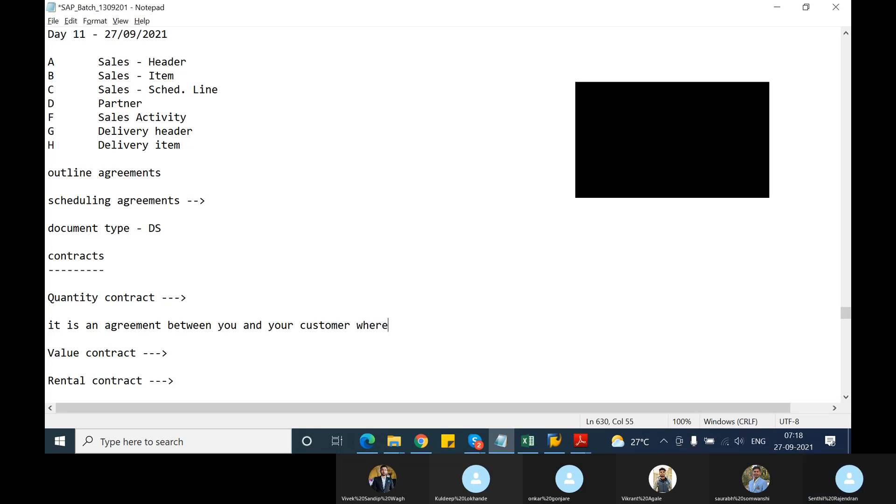
type(" in yu")
Complete the quantity contract definition with "in you agree to supply a certain qty of material with in a specified period of time".
key("BackSpace")
type("ou agree ti")
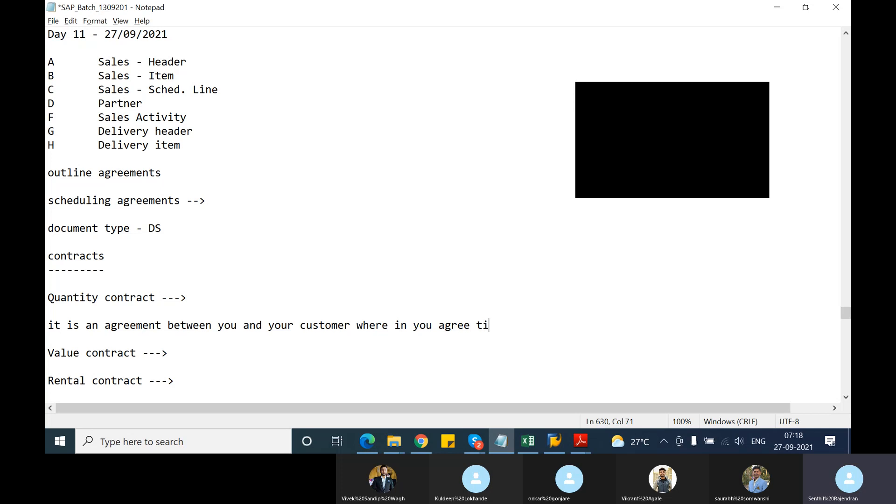
key("BackSpace")
key("BackSpace")
type("o supply a ce")
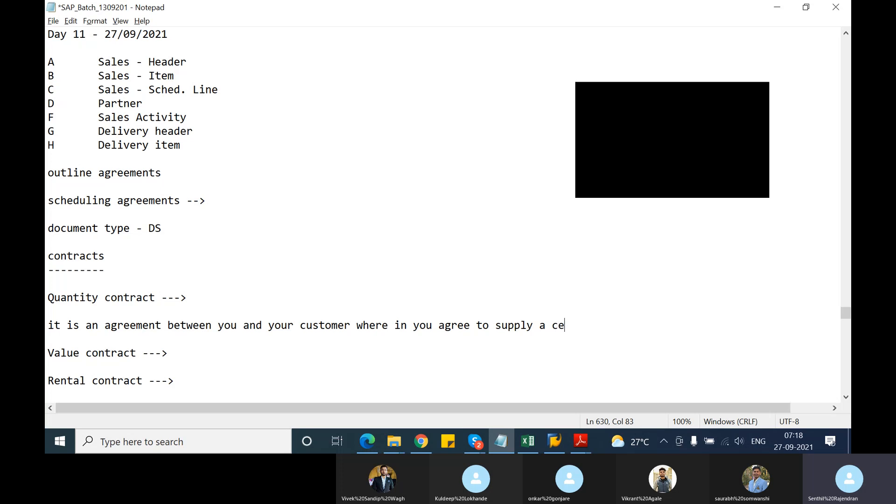
type("rtain qty of material wit")
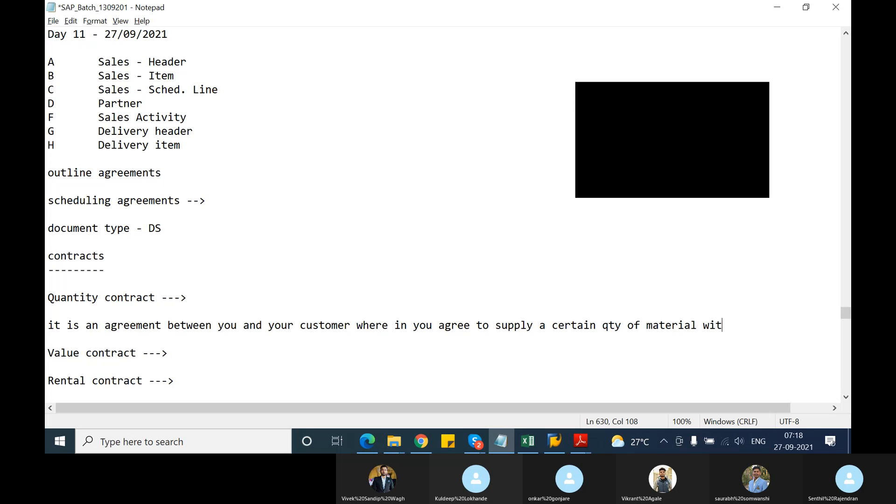
type("h in a specified perio")
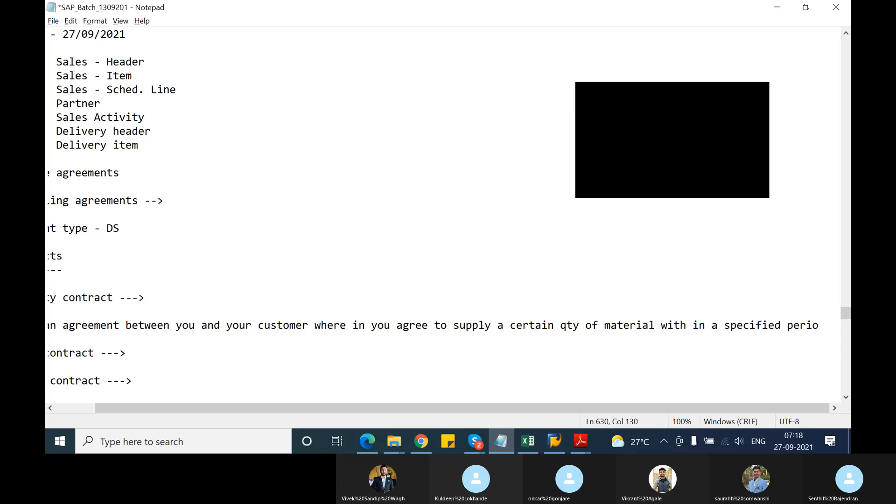
type("d of time")
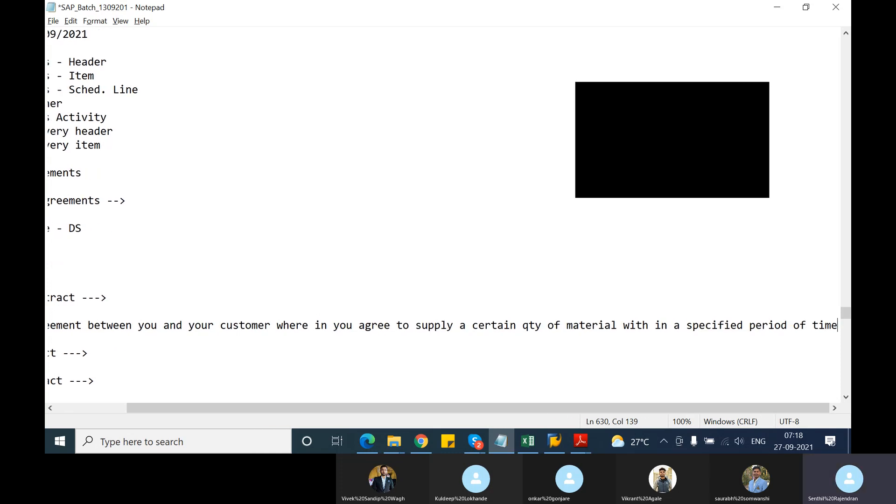
left_click_drag(312, 411, 146, 400)
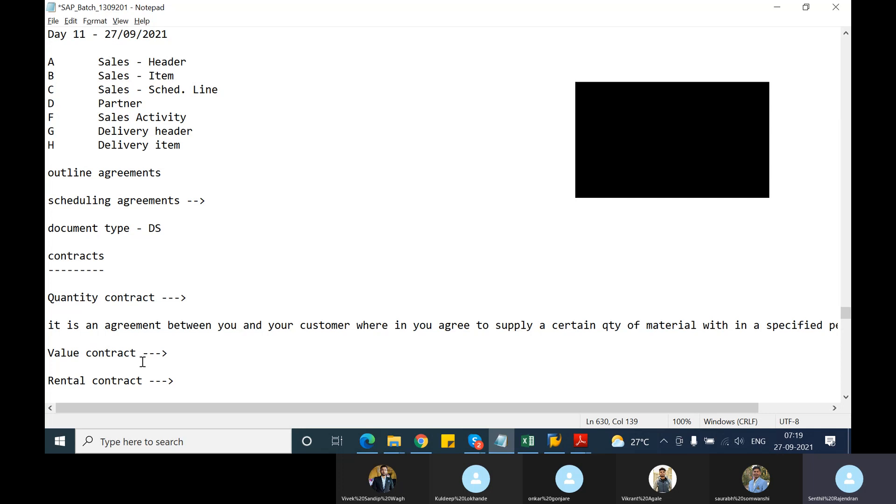
Add the line "standard document type used in SAP - QC" below the quantity contract definition.
left_click(73, 337)
key("Return")
type("stad")
key("BackSpace")
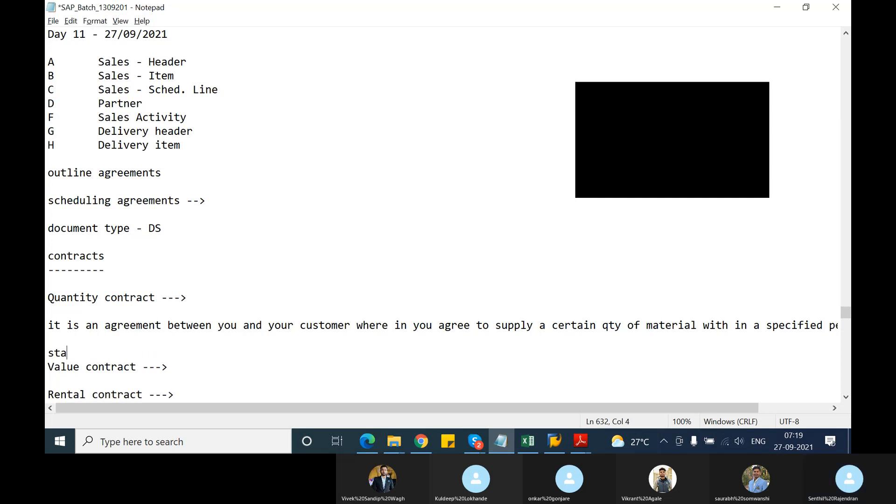
type("ndard docum")
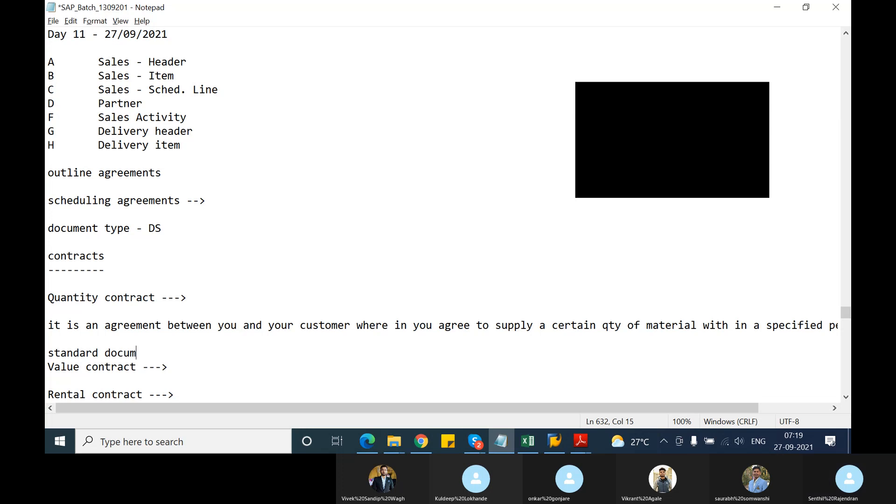
type("ent type ")
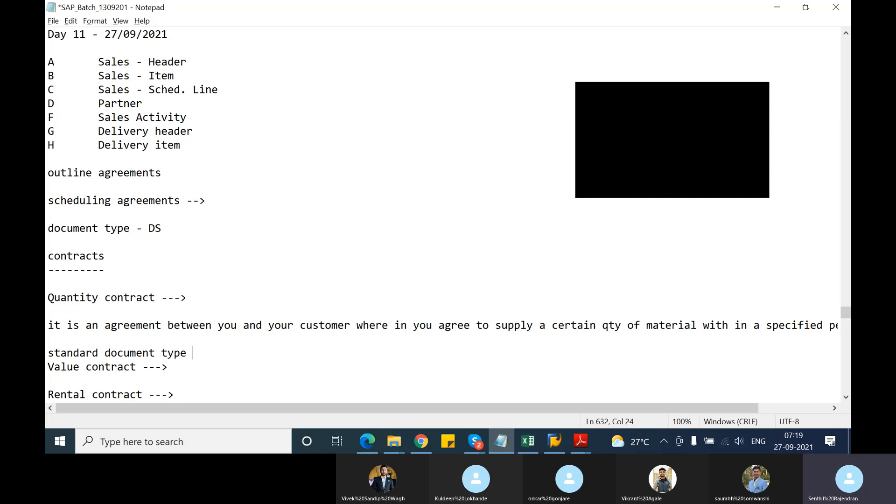
type("used i")
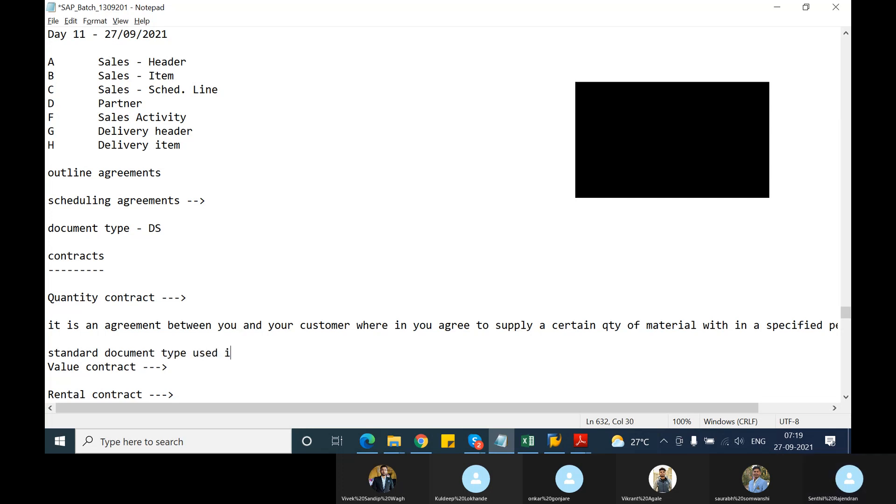
type("n SAP - QC")
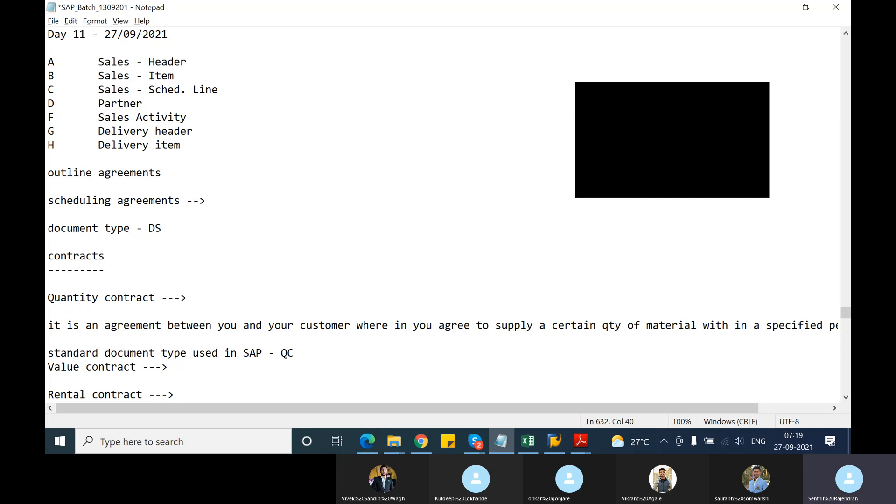
Check the contract document types in the TSCM60_2 PDF in Adobe Reader and add a blank line above "Value contract" in the Notepad notes.
key("alt+Tab")
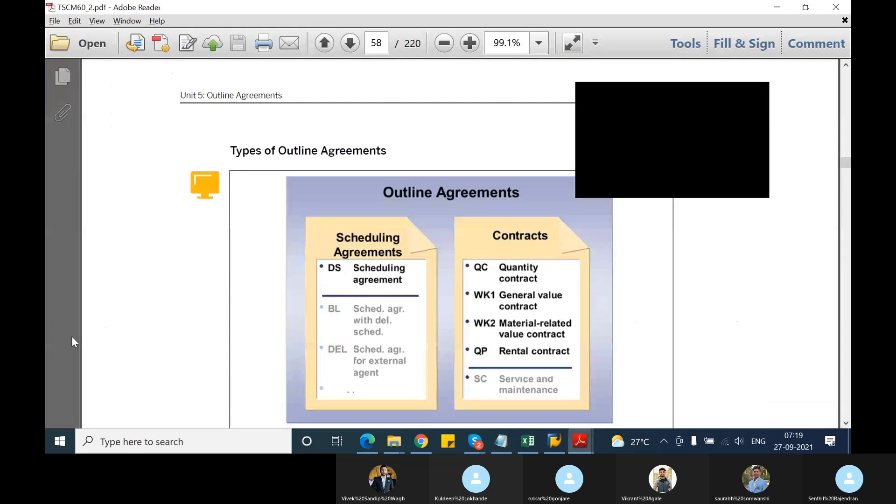
key("alt+Tab")
key("Return")
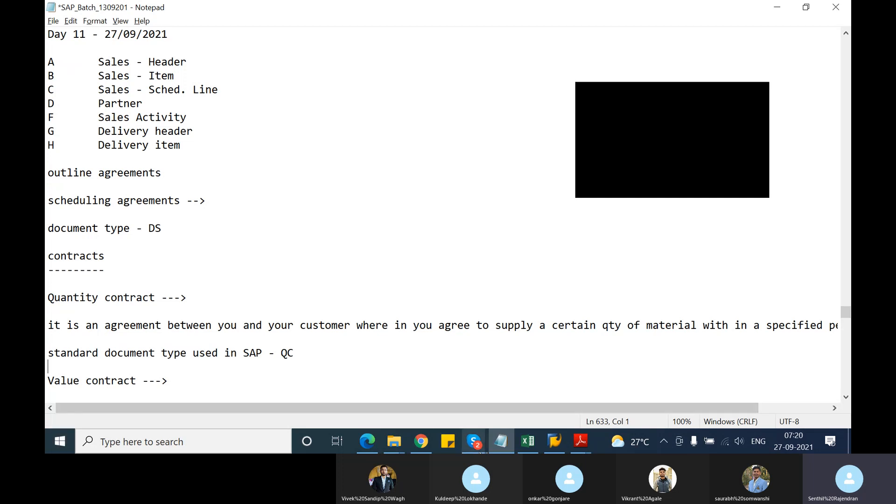
Switch to the Skype call window and mute the microphone.
mouse_move(474, 441)
left_click(452, 394)
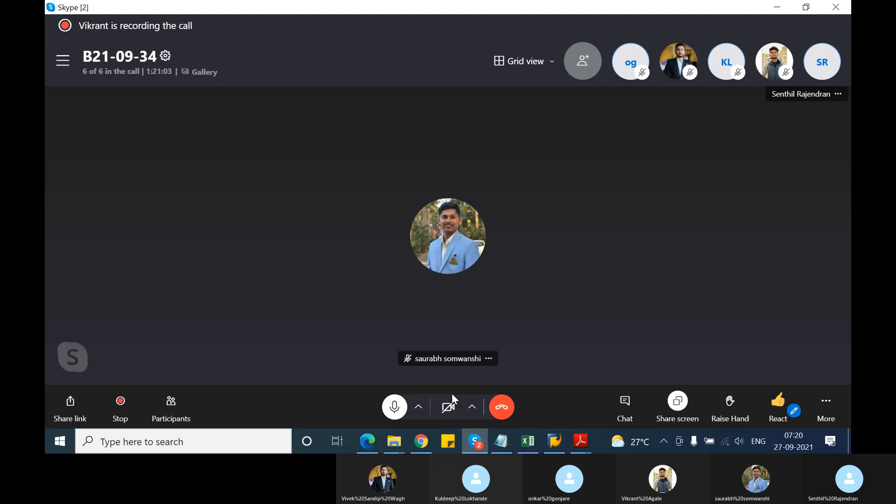
left_click(392, 410)
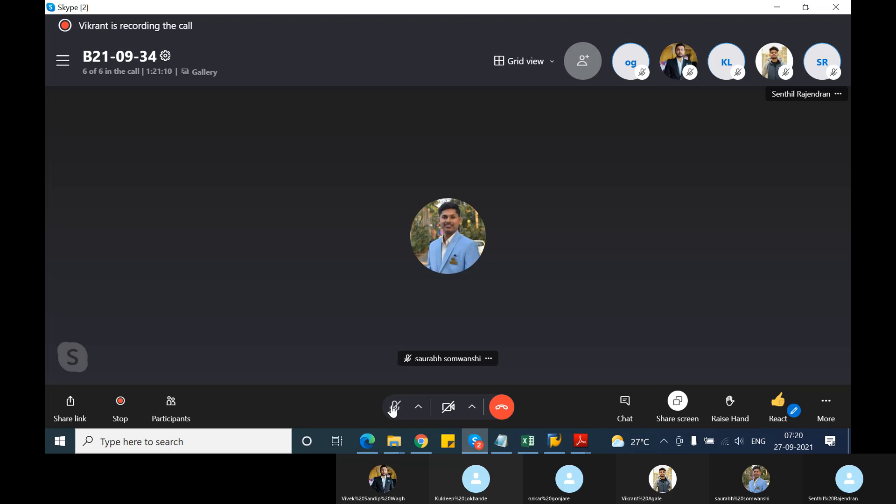
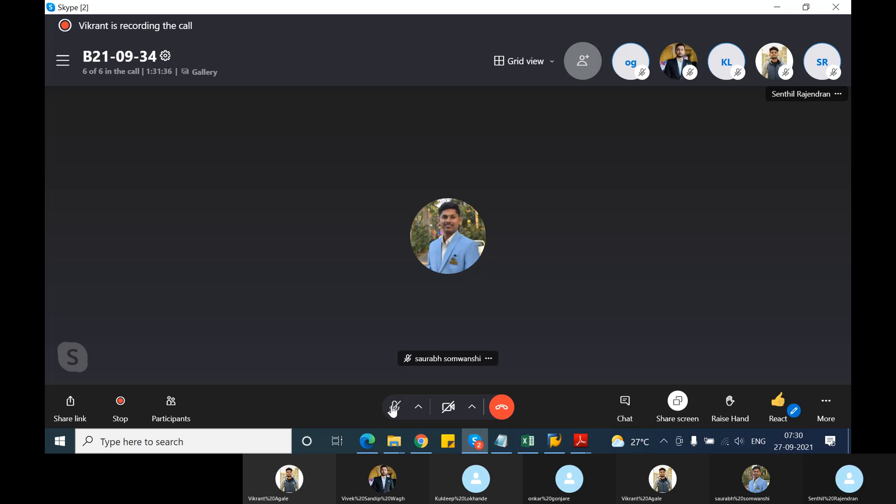
Unmute the microphone in the Skype call and switch back to the Notepad notes.
left_click(394, 409)
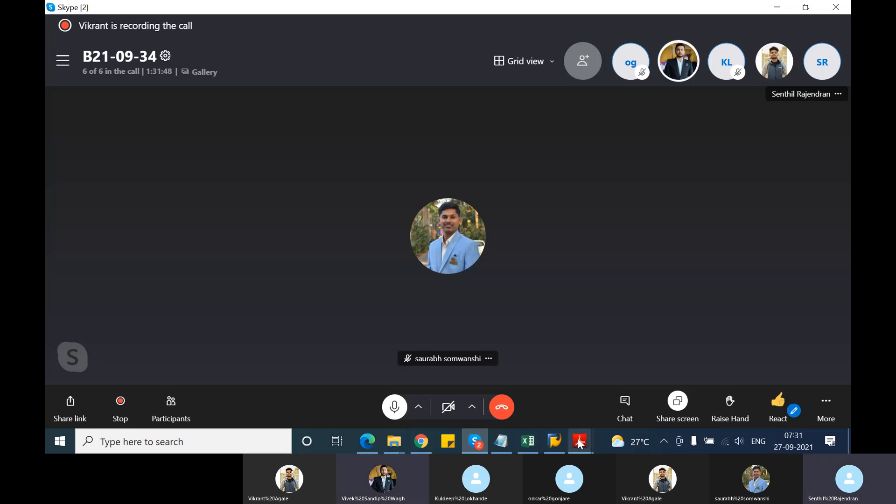
mouse_move(558, 444)
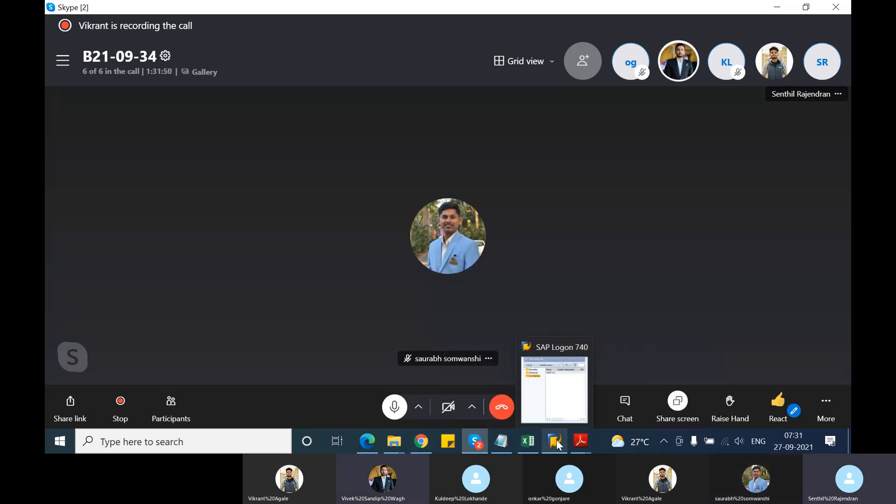
left_click(563, 400)
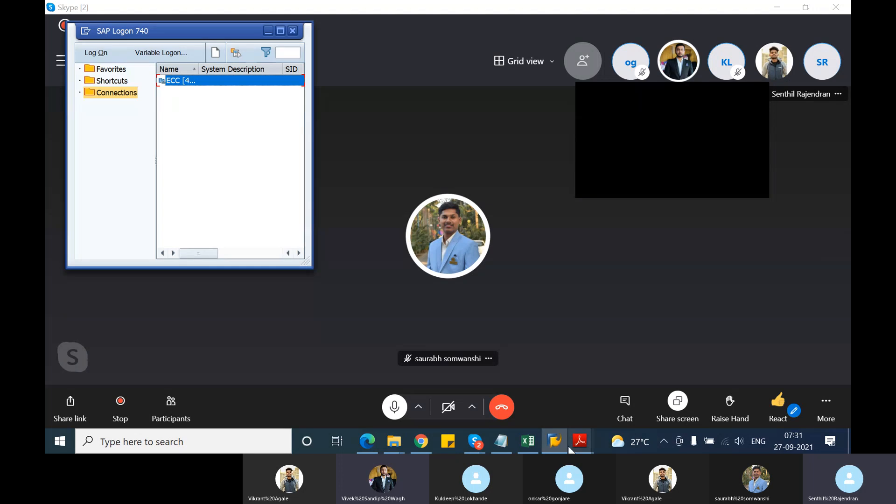
left_click(500, 444)
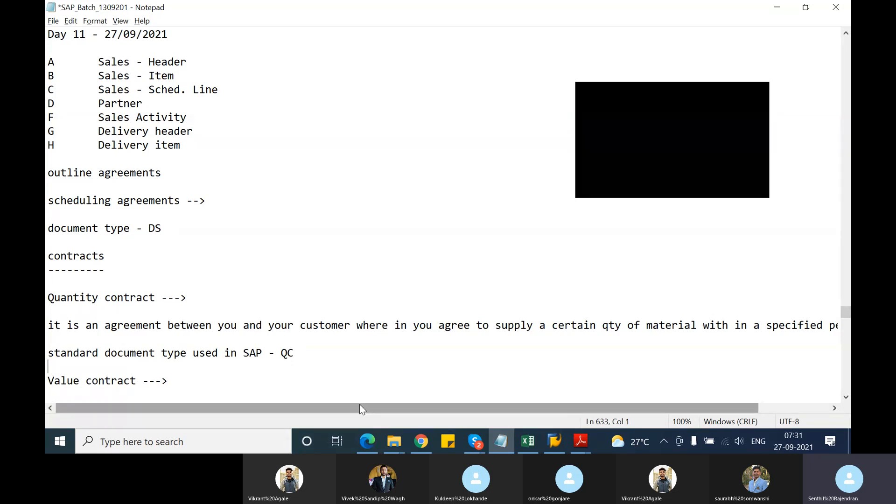
Switch to SAP Logon, open the ECC connection and return to the Notepad notes.
key("Up")
key("Up")
key("Up")
key("Up")
key("Up")
key("Up")
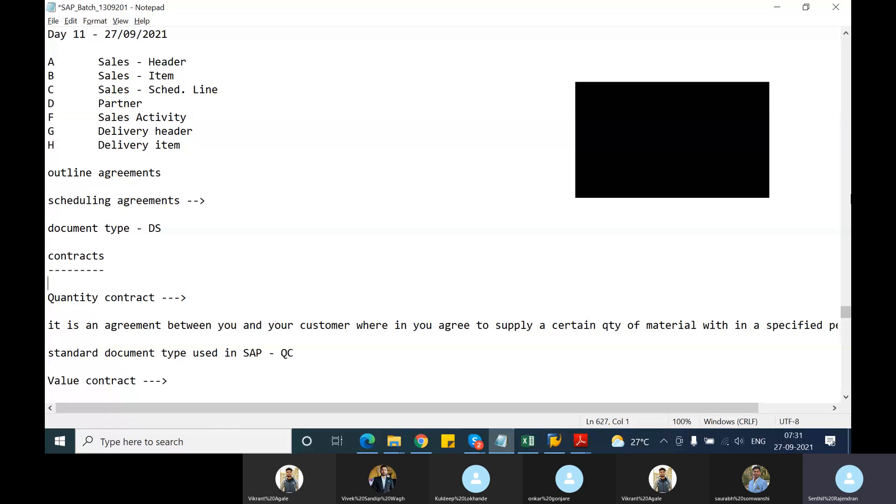
key("alt+Tab")
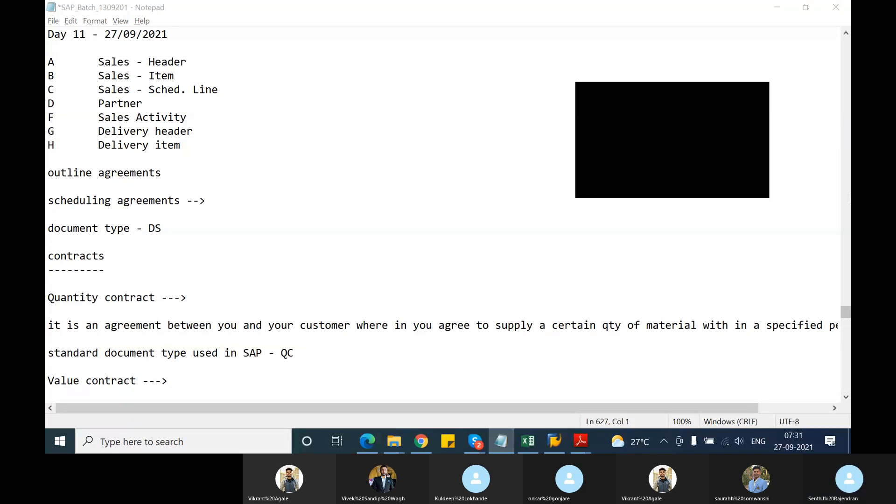
key("alt+Tab")
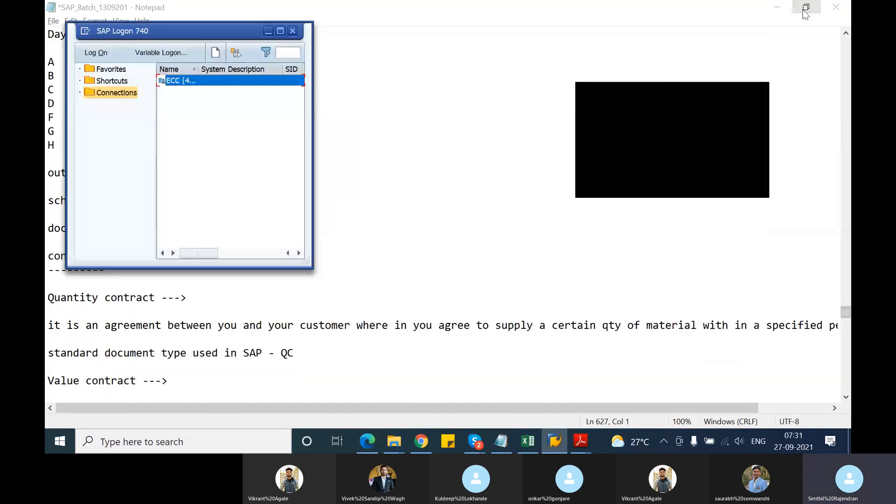
double_click(208, 81)
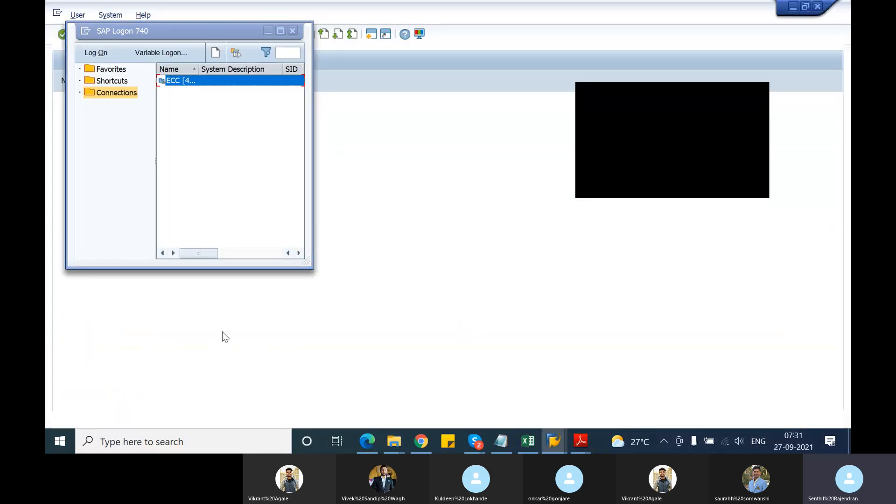
key("alt+Tab")
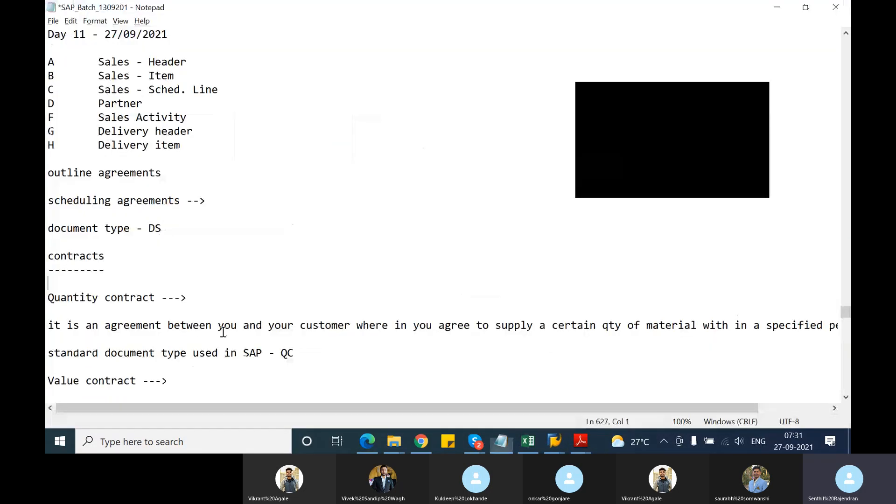
Write "it would be based on the value of the material" as the definition below the "Value contract --->" heading.
left_click(49, 297)
left_click_drag(49, 298, 163, 298)
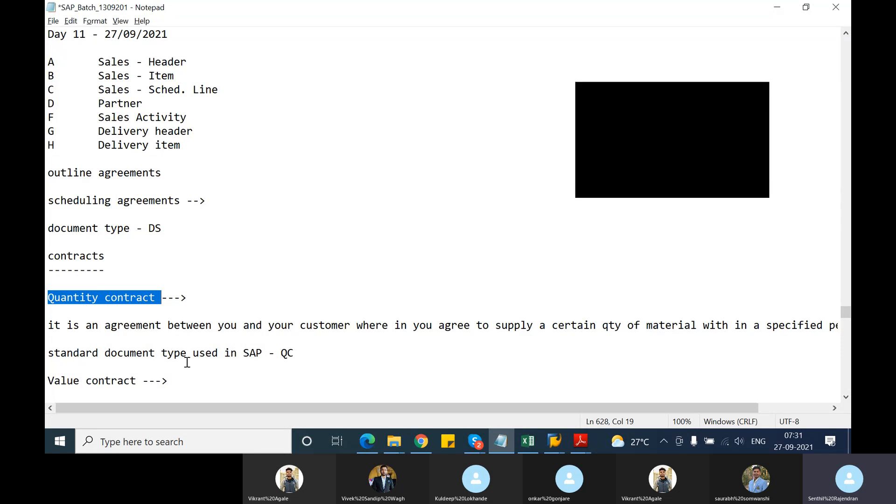
left_click(175, 380)
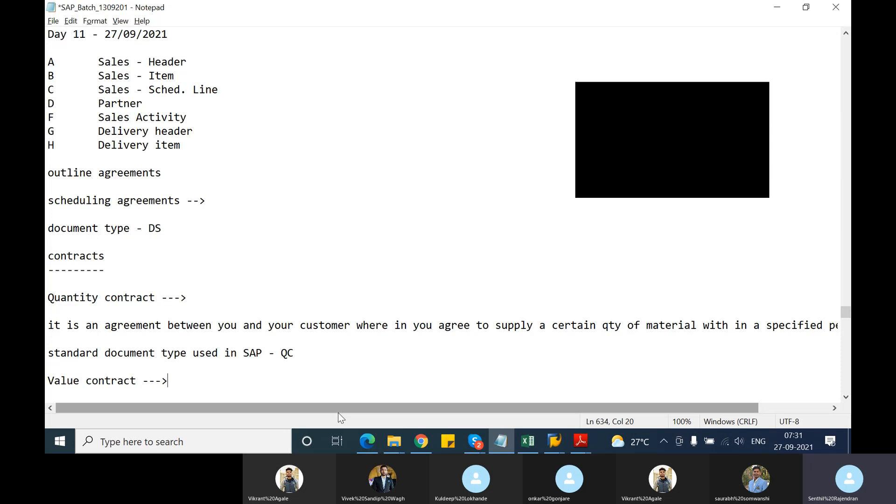
key("Return")
key("Return")
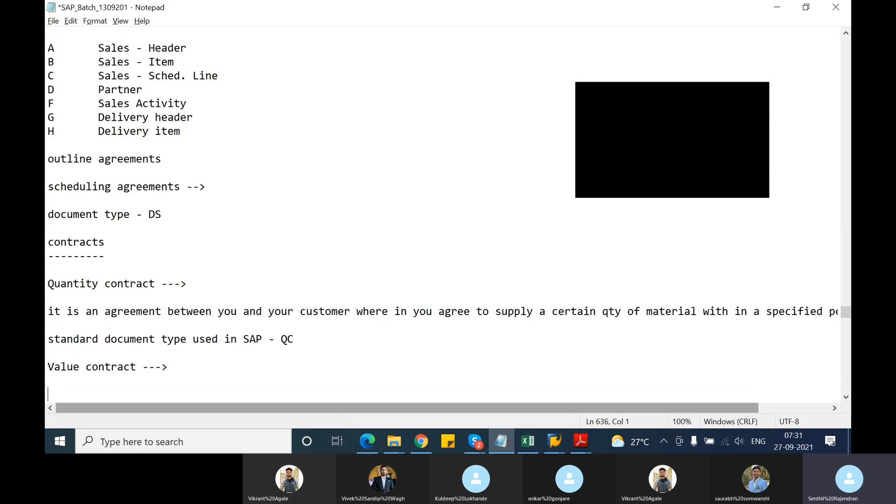
type("it would be ba")
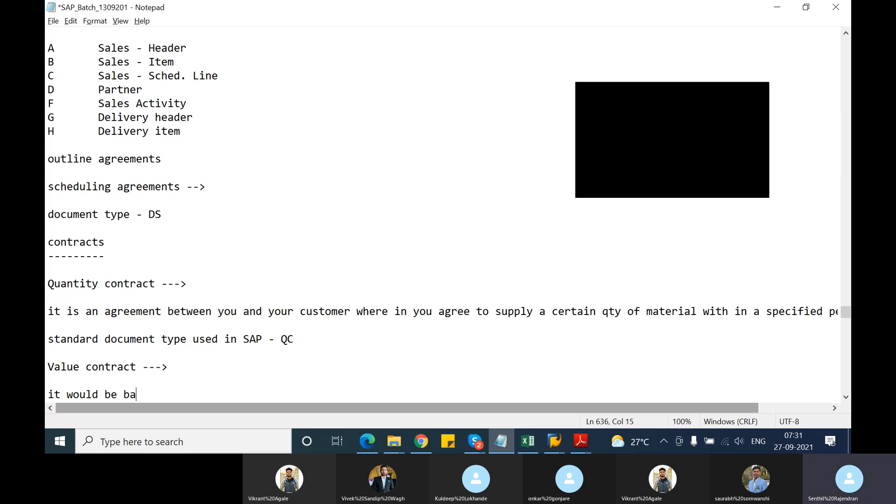
type("sed on the value of the nam")
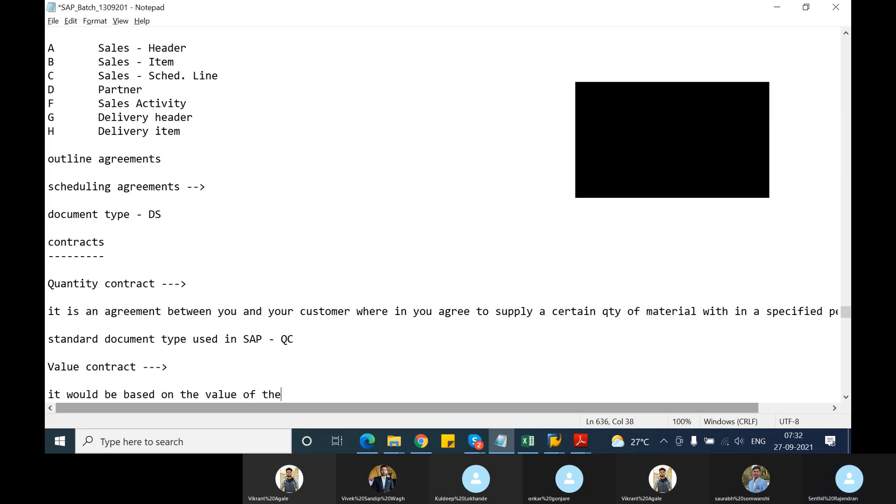
key("BackSpace")
key("BackSpace")
key("BackSpace")
type("material")
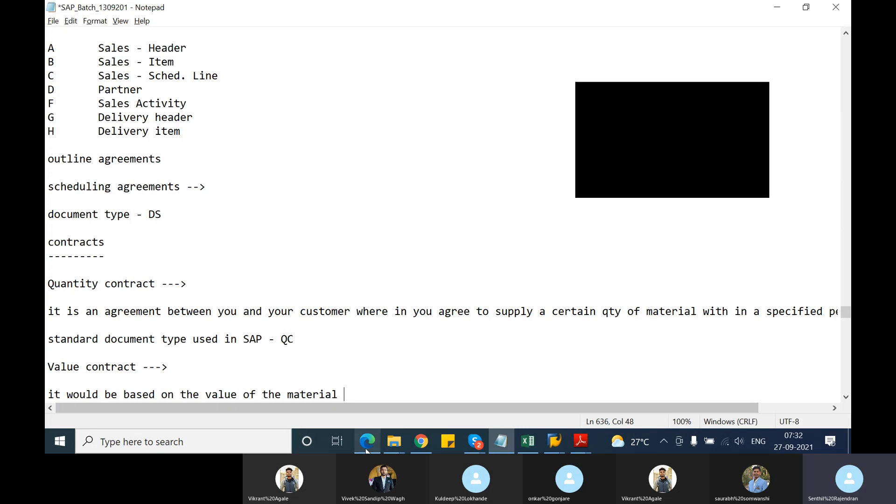
Add the entry "a. general value contract" below the value contract definition, separated by a blank line.
scroll(243, 378, "down", 2)
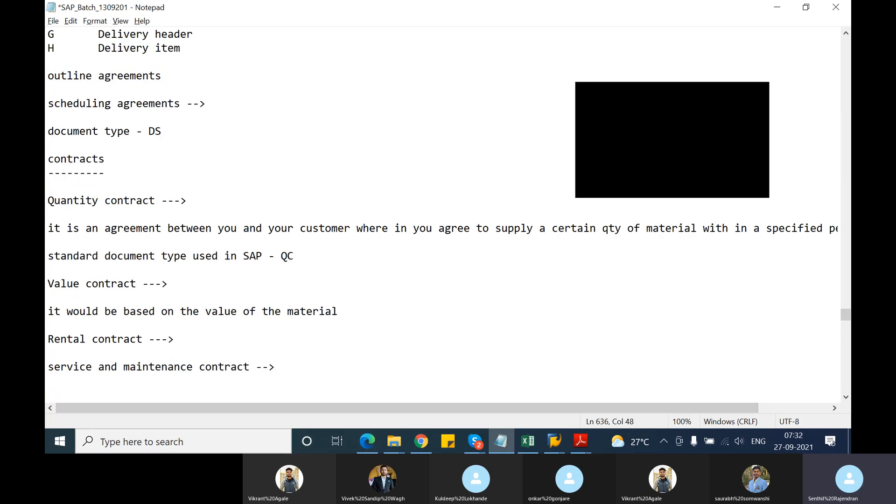
key("Return")
key("Return")
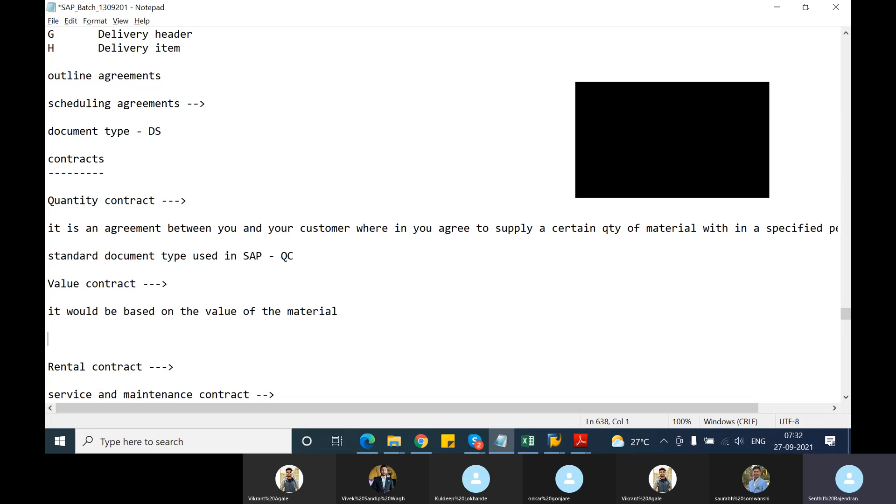
type("a. general value co")
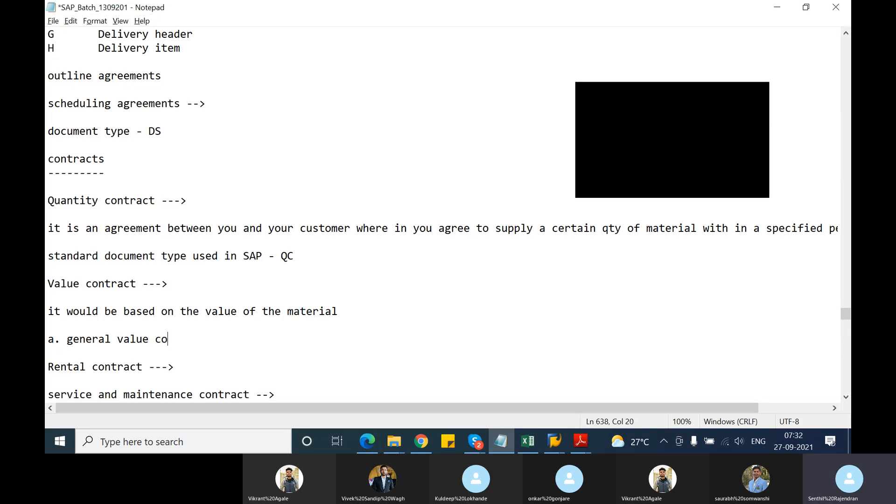
type("ntract")
Add the entry "b. material related value contract" below the general value contract entry, separated by a blank line.
key("Return")
key("Return")
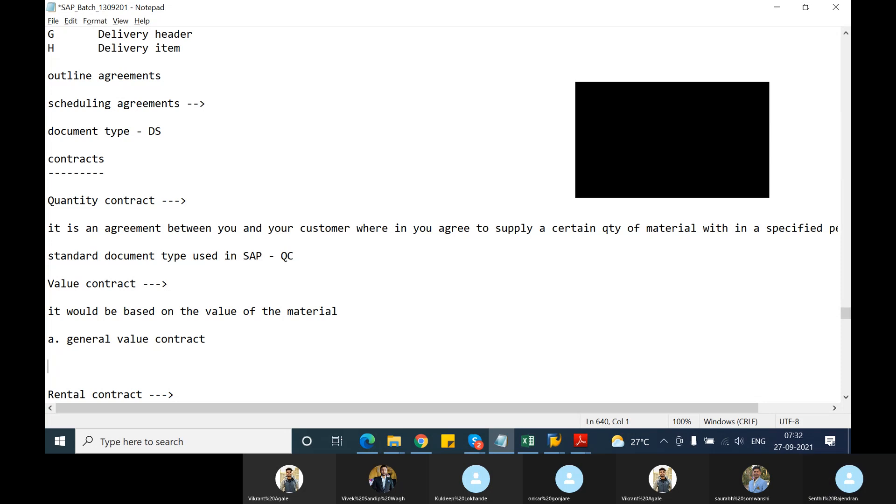
type("b. materi")
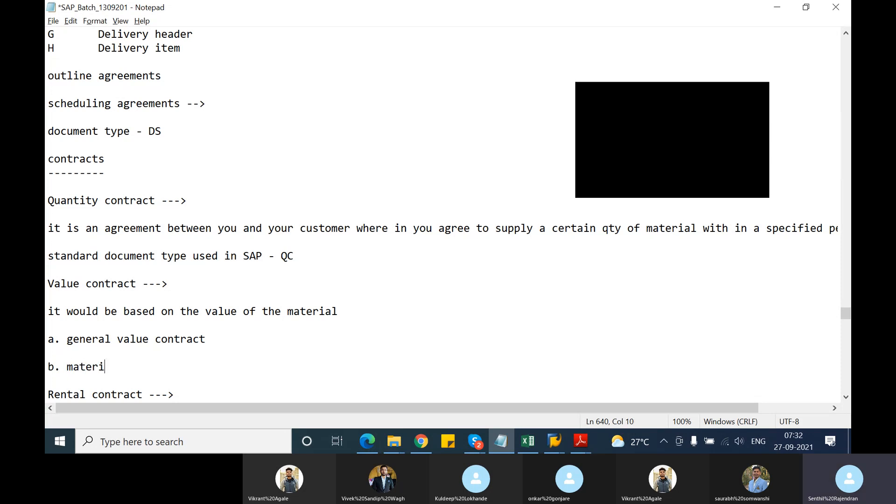
type("al related value contr")
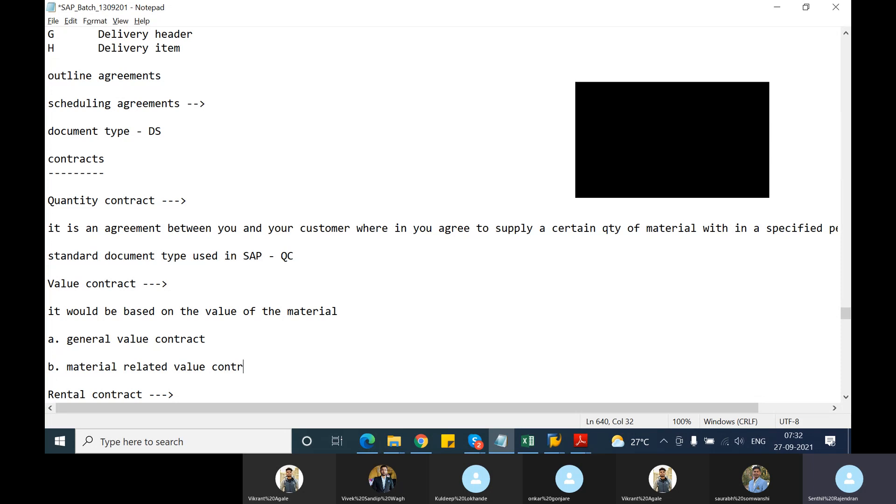
type("act")
Insert two line breaks after the "Rental contract --->" heading to make room for its definition.
scroll(226, 206, "down", 3)
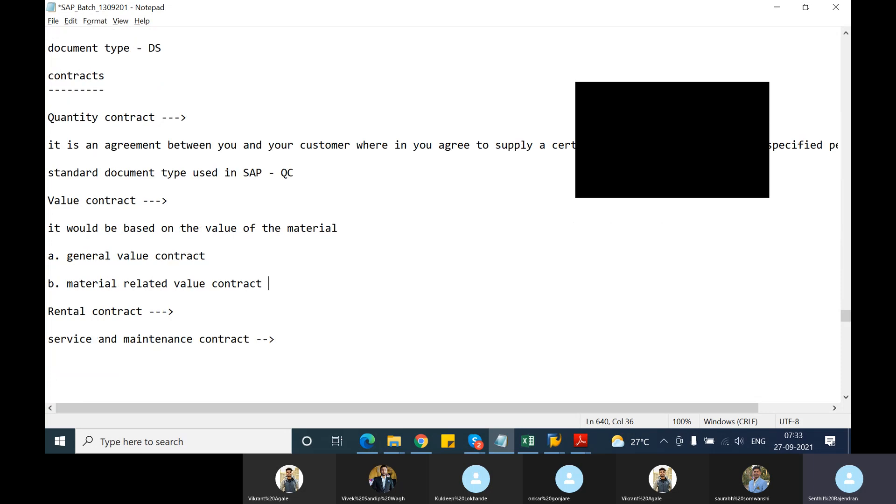
left_click(185, 185)
key("Return")
key("Return")
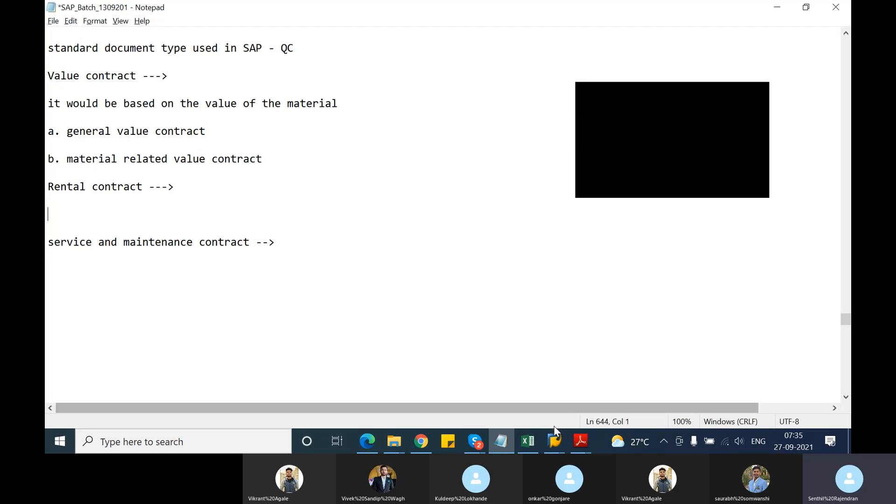
Look through the outline agreement pages in TSCM60_2.pdf in Adobe Reader, from contract document types to Contract Update.
mouse_move(579, 443)
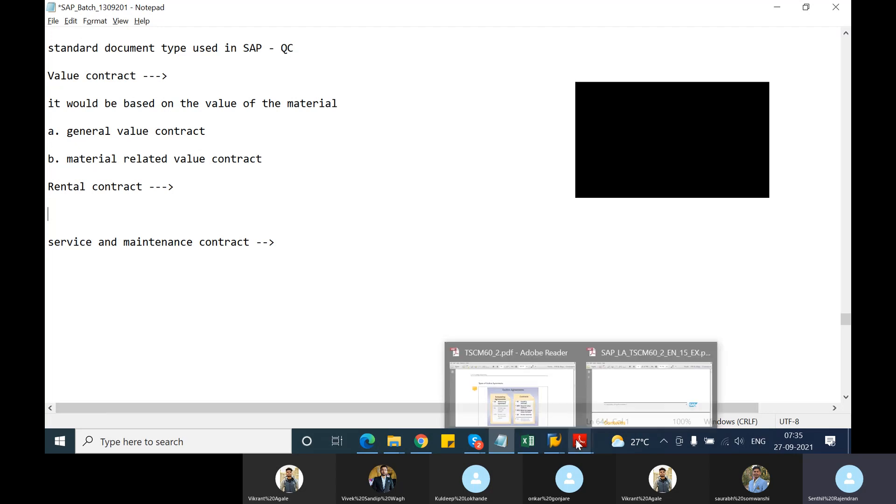
left_click(547, 404)
scroll(407, 311, "down", 10)
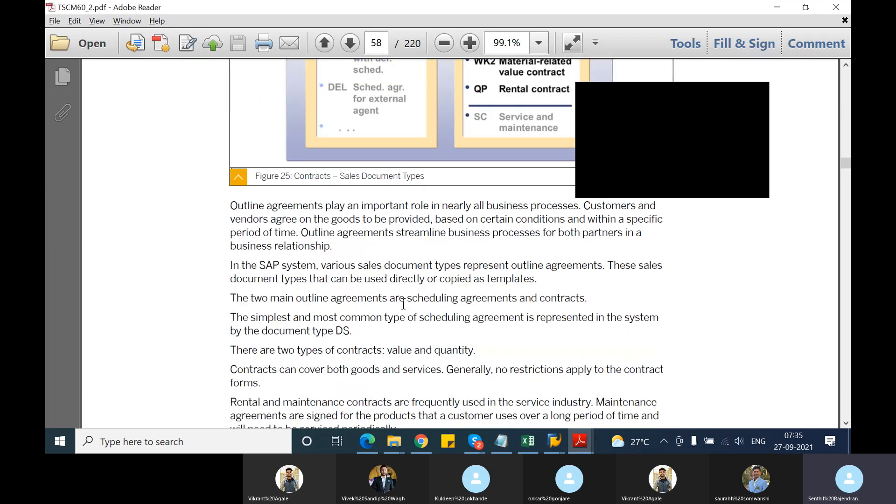
scroll(404, 305, "down", 15)
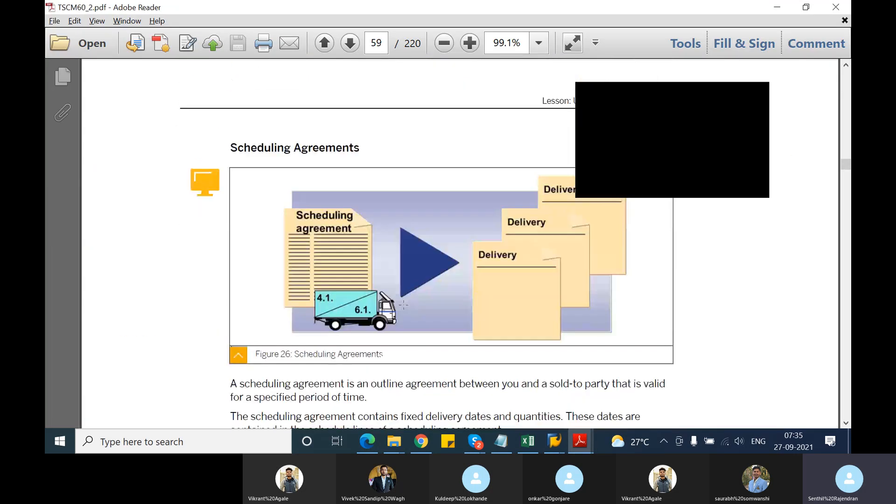
scroll(404, 304, "down", 15)
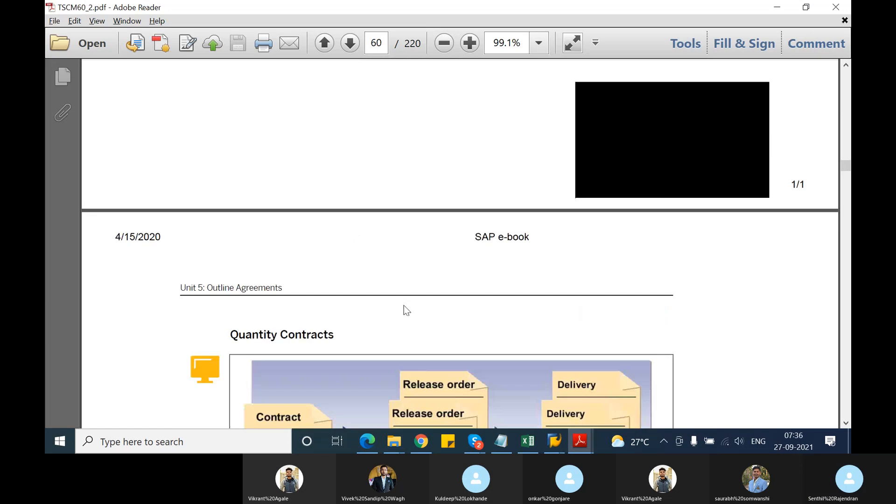
scroll(404, 306, "down", 15)
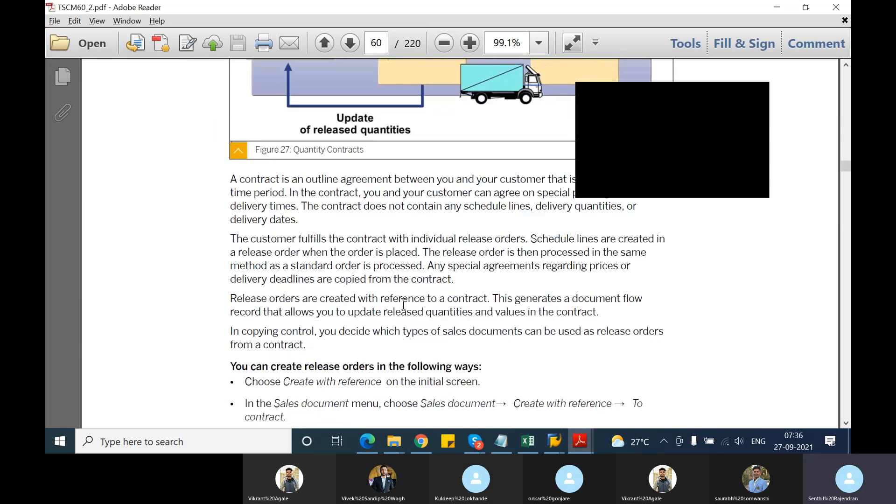
scroll(404, 305, "down", 15)
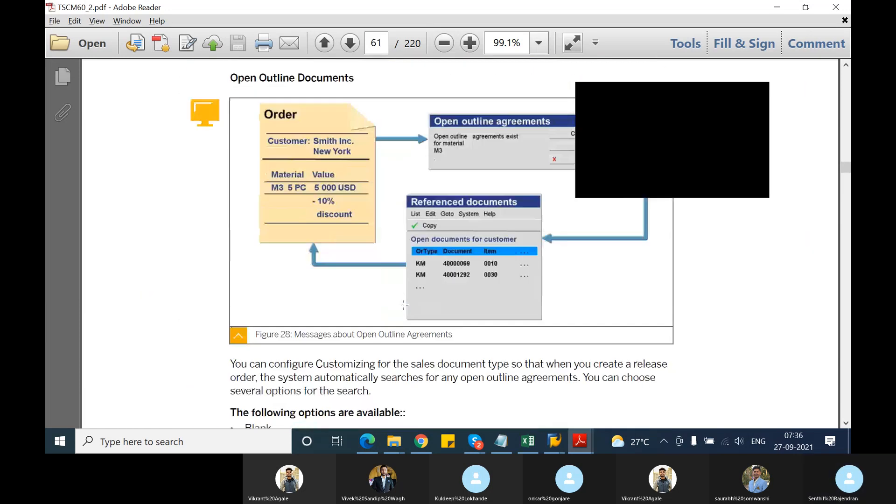
scroll(404, 305, "down", 15)
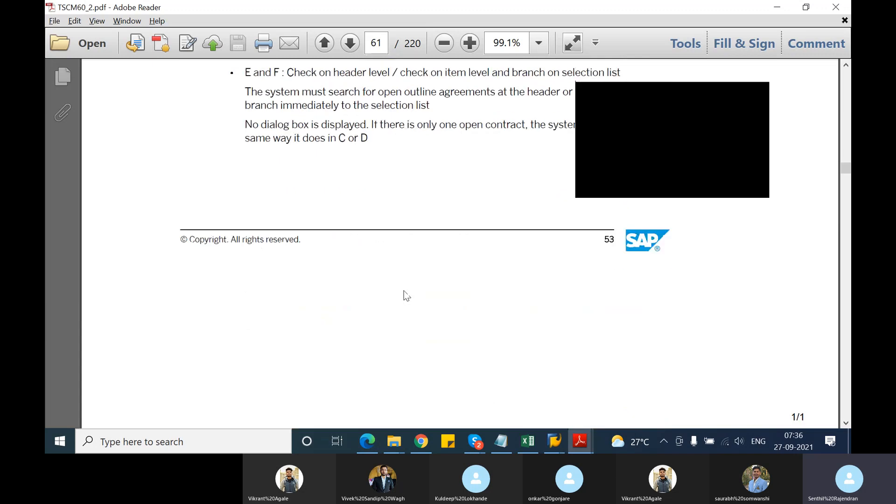
scroll(406, 295, "down", 4)
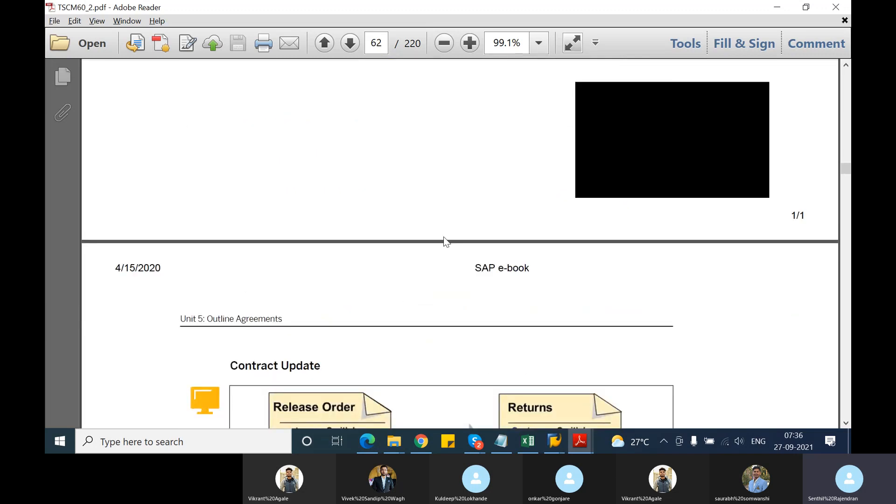
Switch to the SAP logon window and log on to client 800 with the user name and account password.
key("alt+Tab")
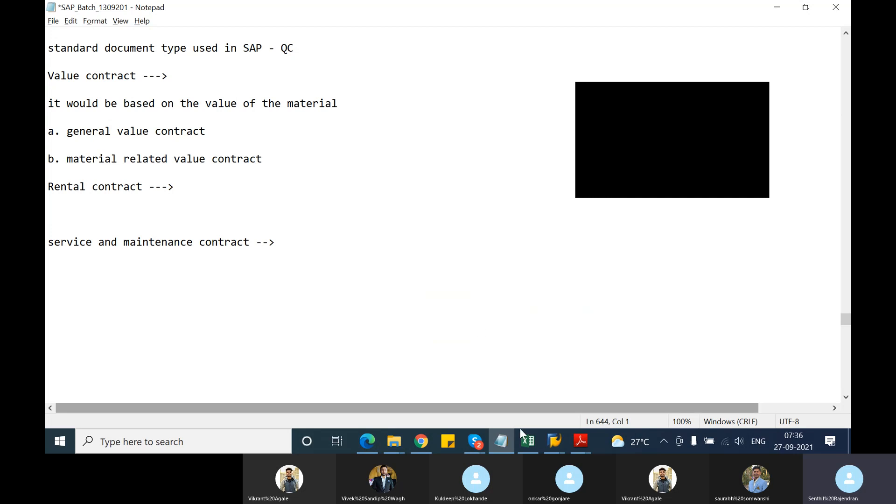
left_click(554, 442)
left_click(562, 405)
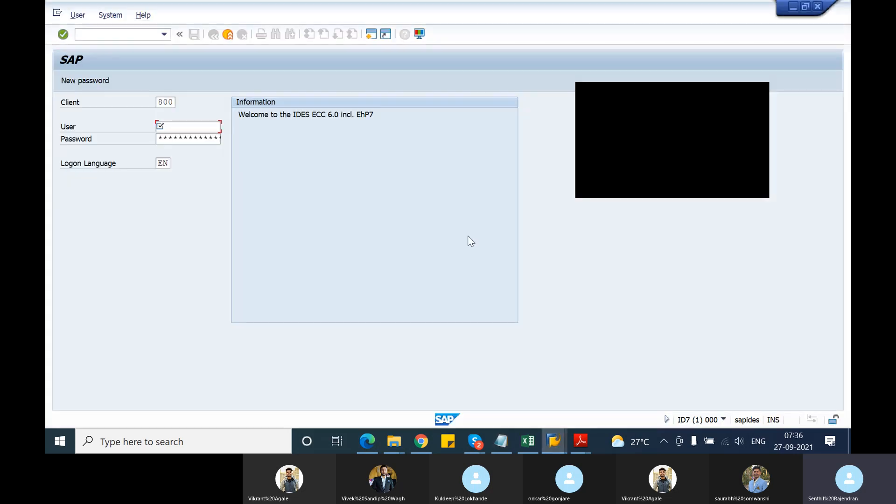
left_click(185, 129)
left_click(185, 138)
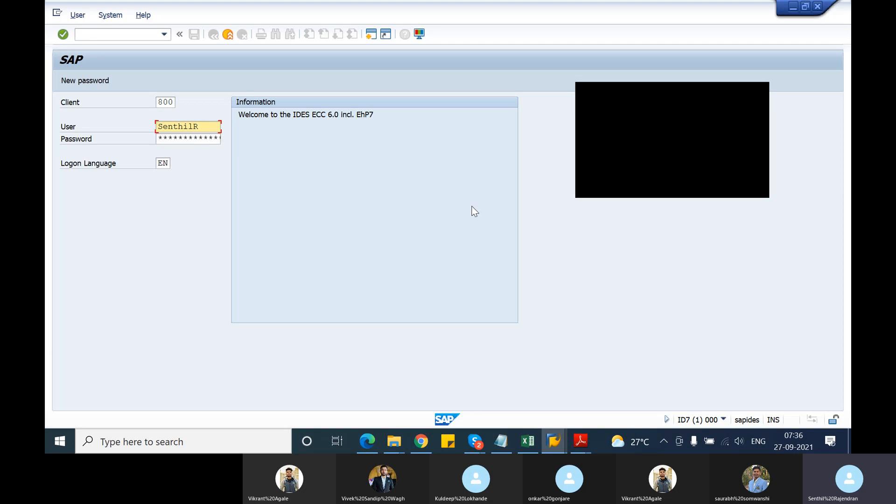
key("Tab")
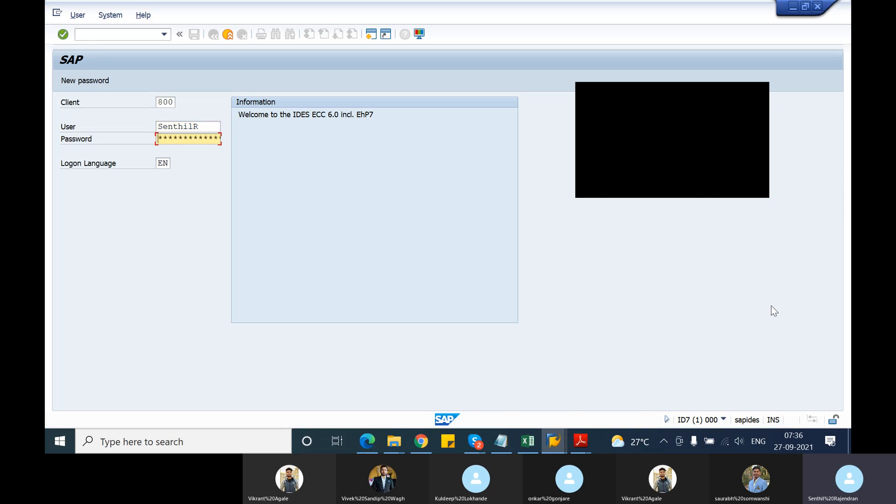
type("*****")
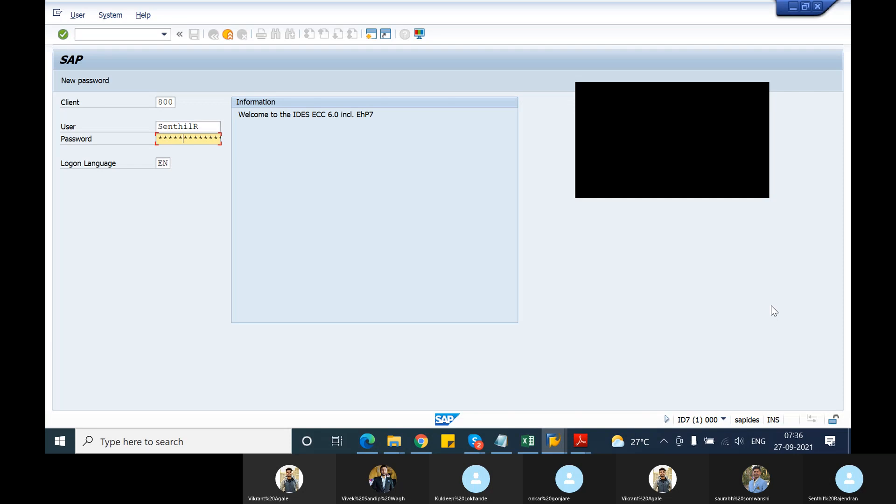
type("***")
key("Return")
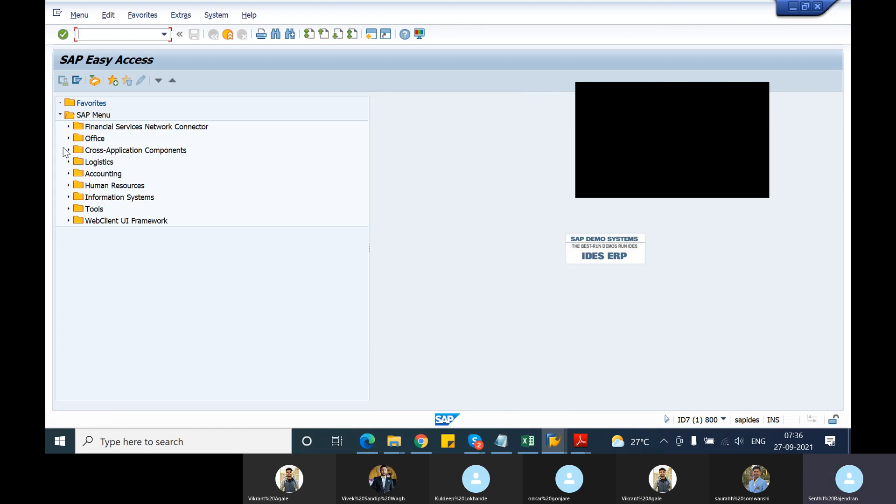
Expand Logistics, Sales and Distribution, Sales, Scheduling Agreement and Contract in the SAP tree, and start transaction VA41 - Create.
left_click(70, 162)
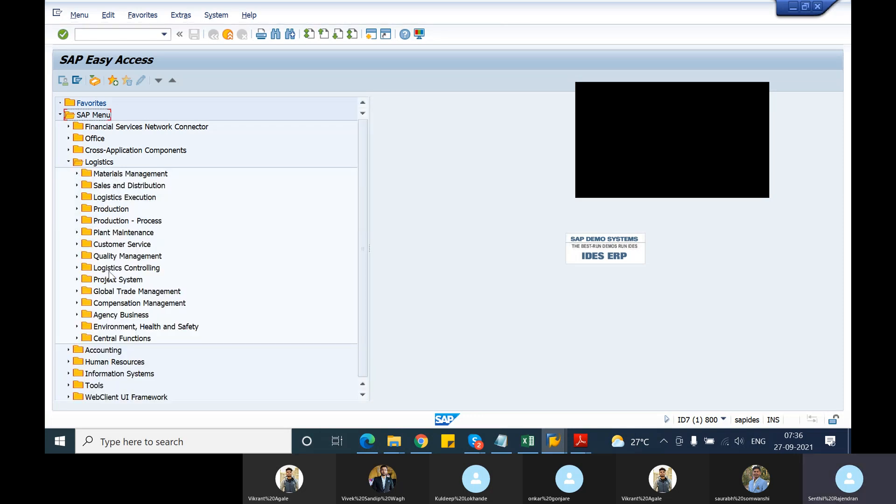
left_click(77, 185)
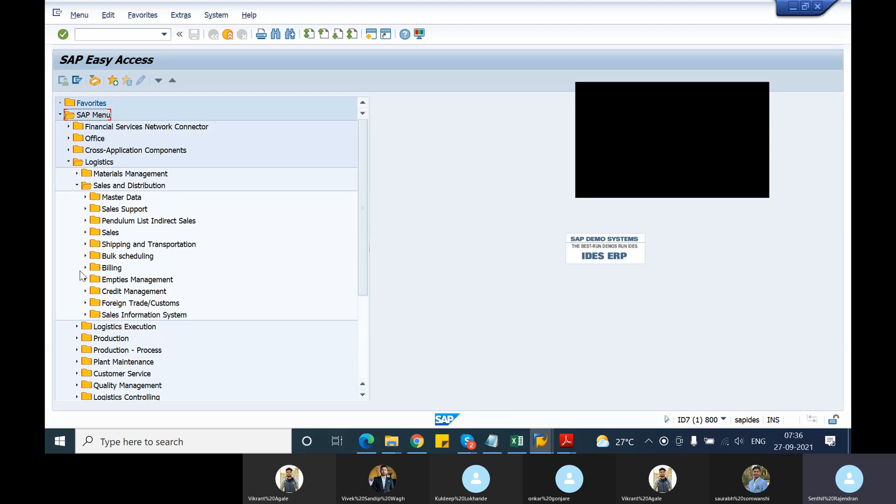
left_click(86, 233)
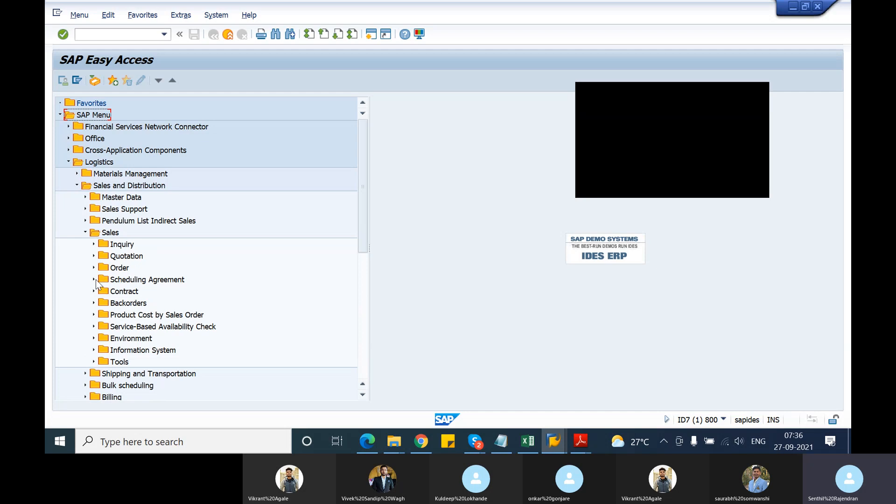
left_click(94, 279)
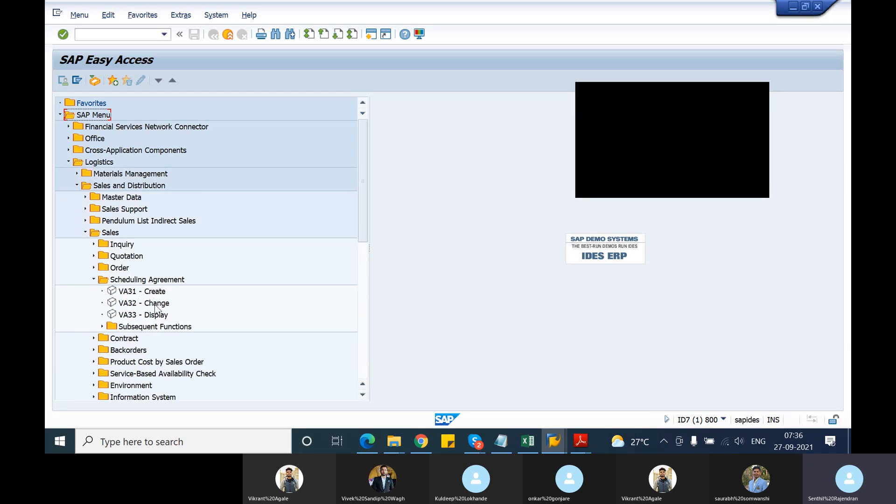
left_click(93, 339)
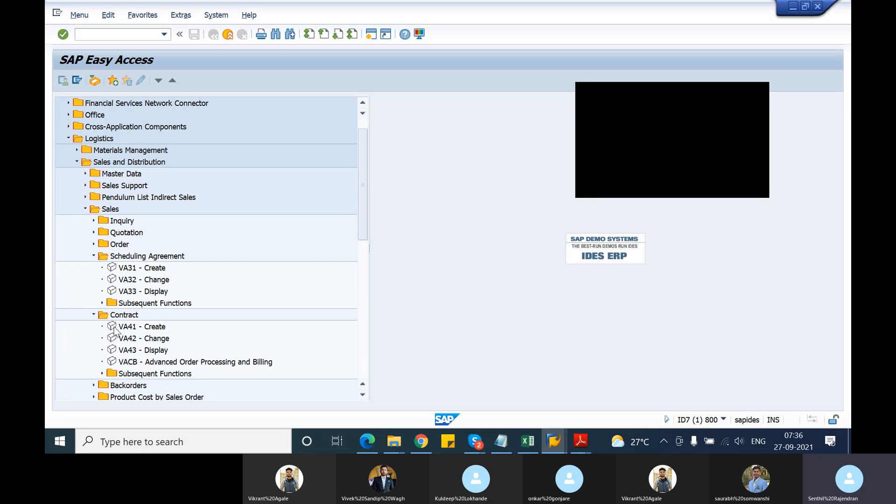
double_click(115, 329)
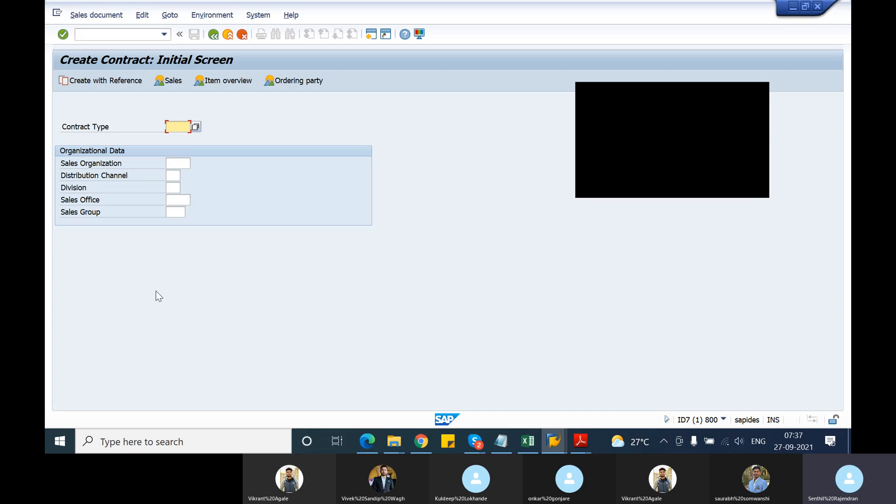
Start a contract of type QC for sales organization 1000, distribution channel 12 and division 00.
type("QC")
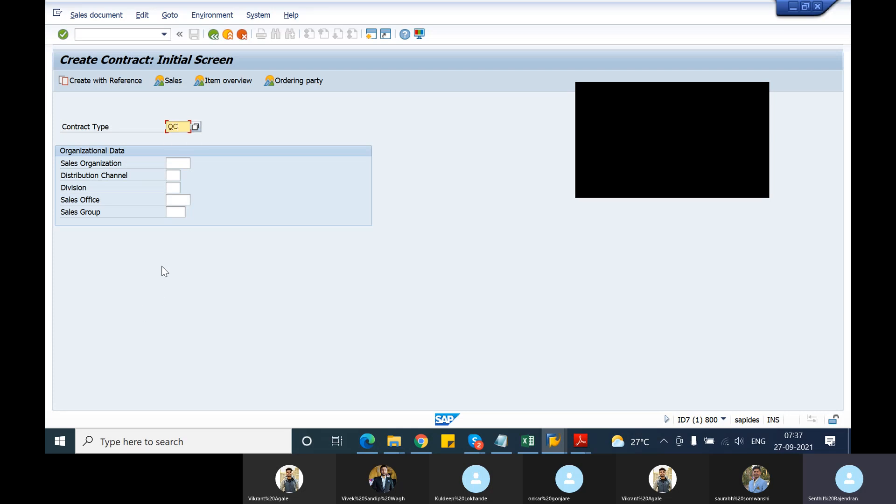
left_click(179, 164)
type("1000")
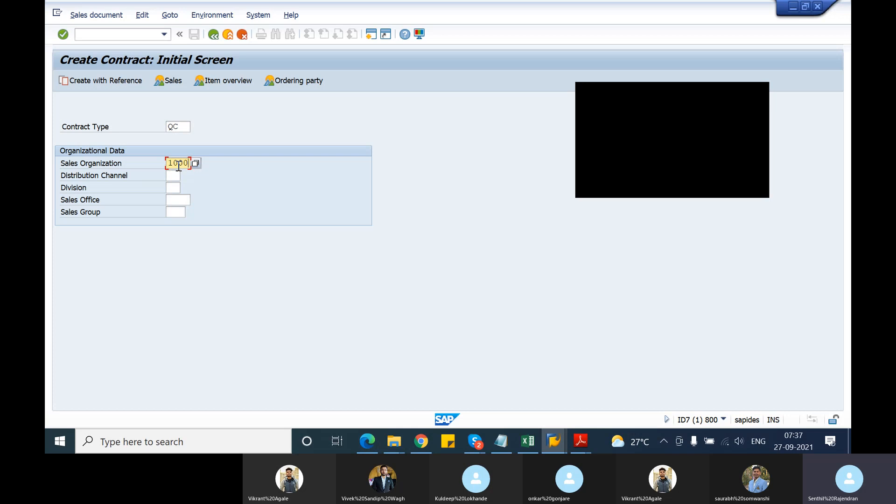
key("Tab")
type("12")
key("Tab")
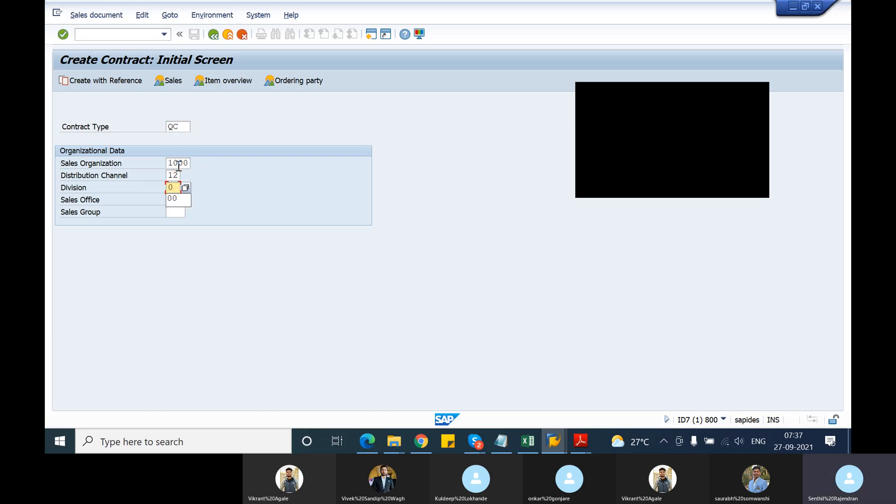
type("00")
key("Return")
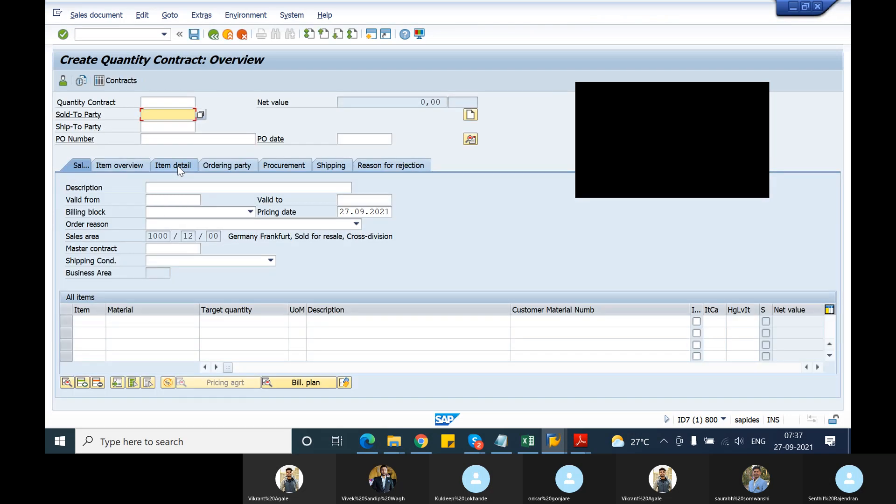
Fill in the sold-to party and ship-to party with the same customer number, using the first suggested entry for the sold-to party.
key("space")
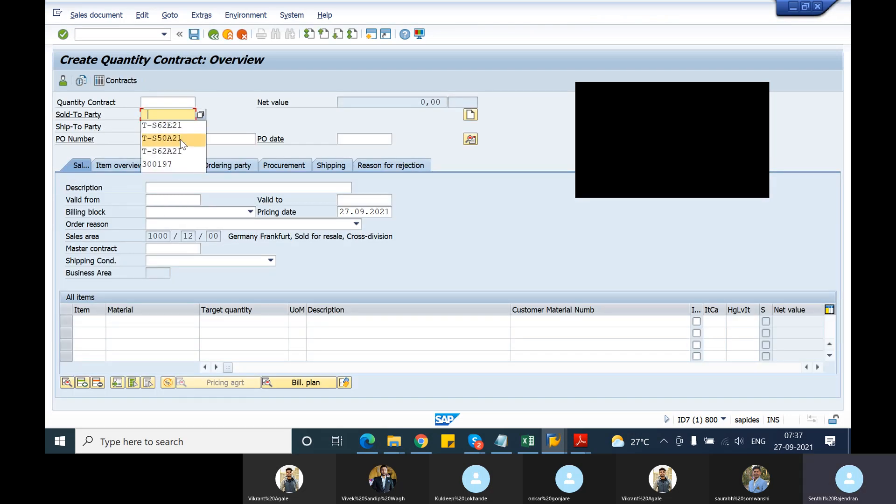
left_click(174, 128)
left_click(172, 128)
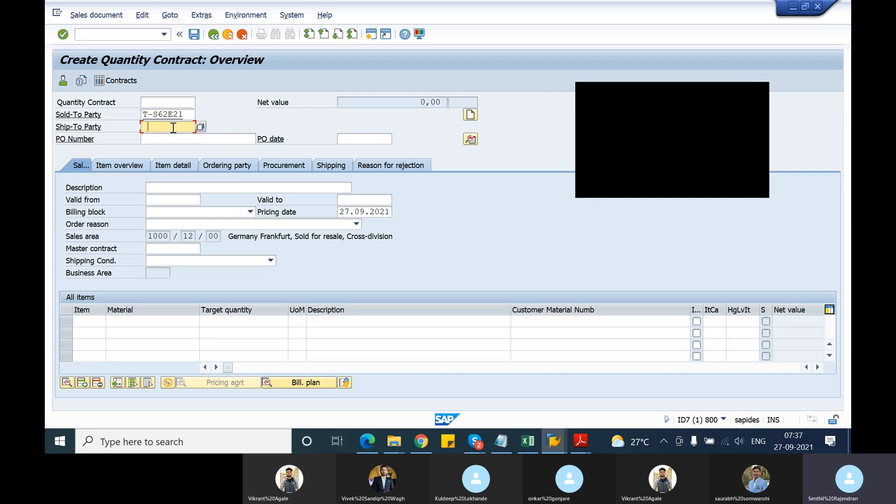
key("space")
left_click(168, 139)
Enter "test contract" as the PO number of the quantity contract.
left_click(169, 140)
key("space")
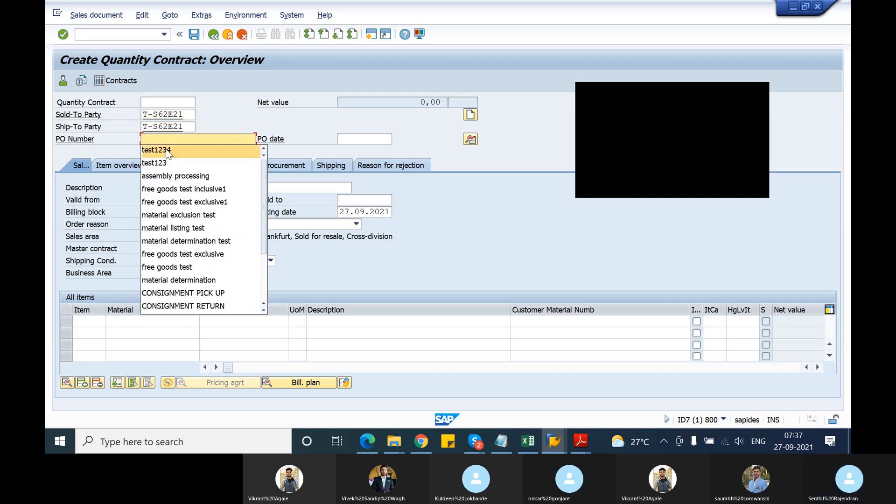
left_click(167, 151)
type("5")
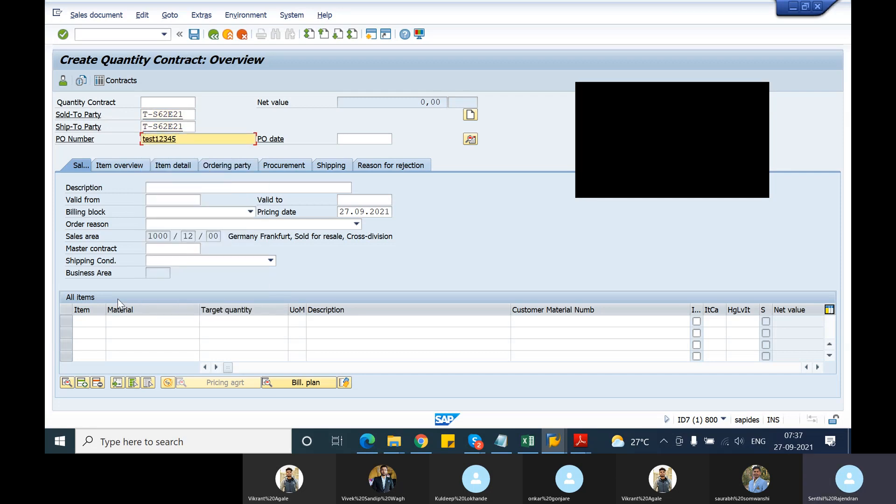
key("BackSpace")
key("BackSpace")
key("BackSpace")
key("BackSpace")
key("BackSpace")
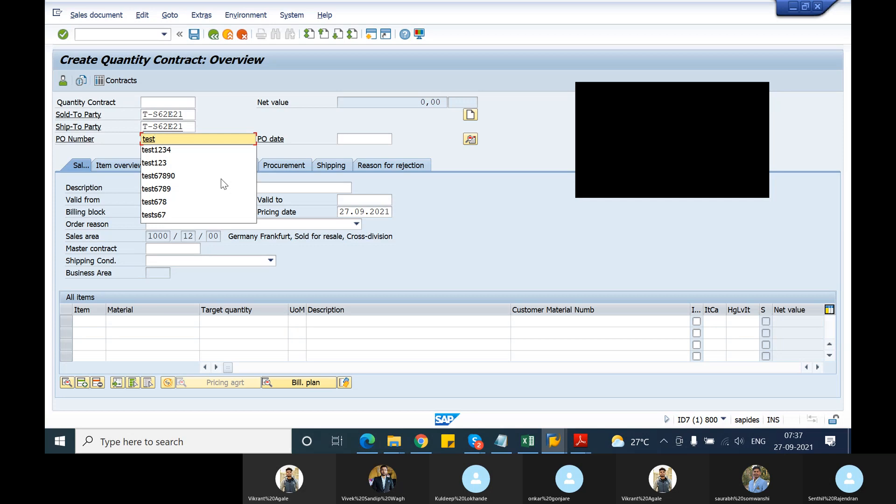
type("contract")
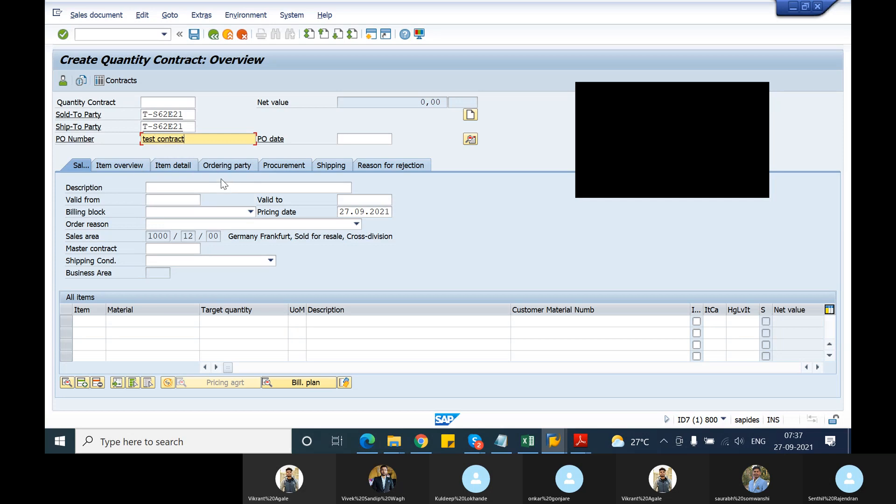
Add material T-ATD21 as the first contract item with a target quantity of 100.
left_click(169, 321)
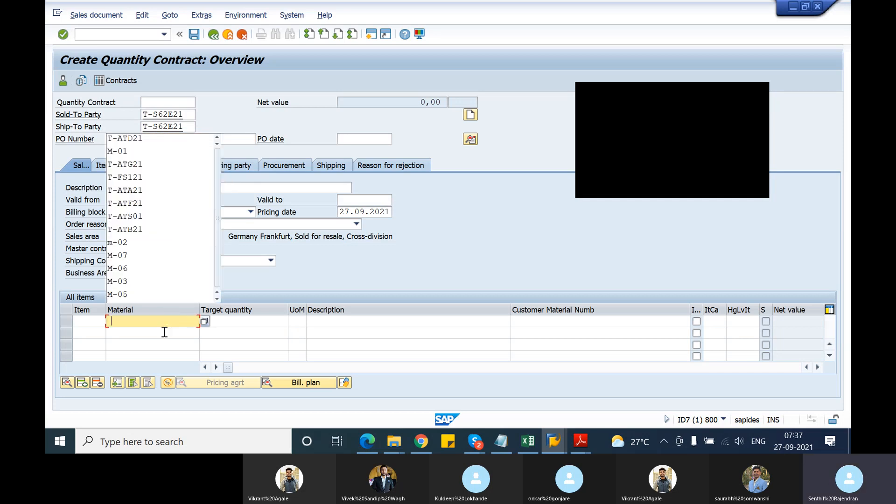
left_click(142, 143)
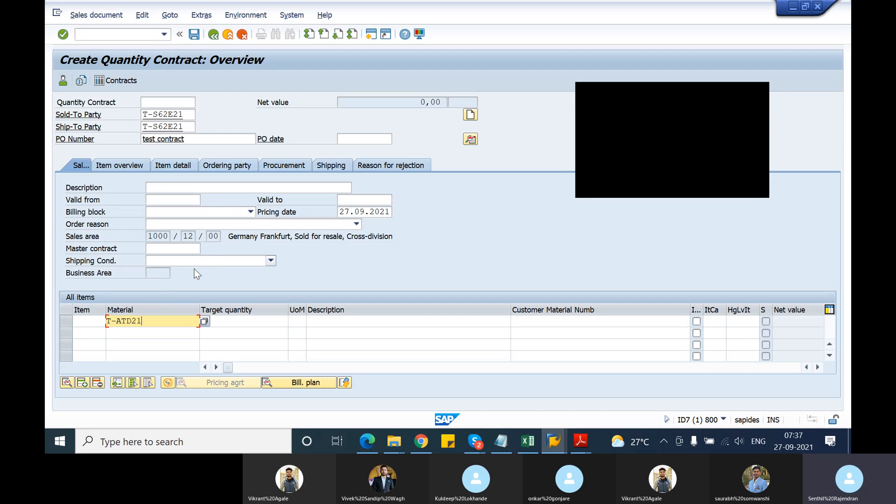
left_click(232, 321)
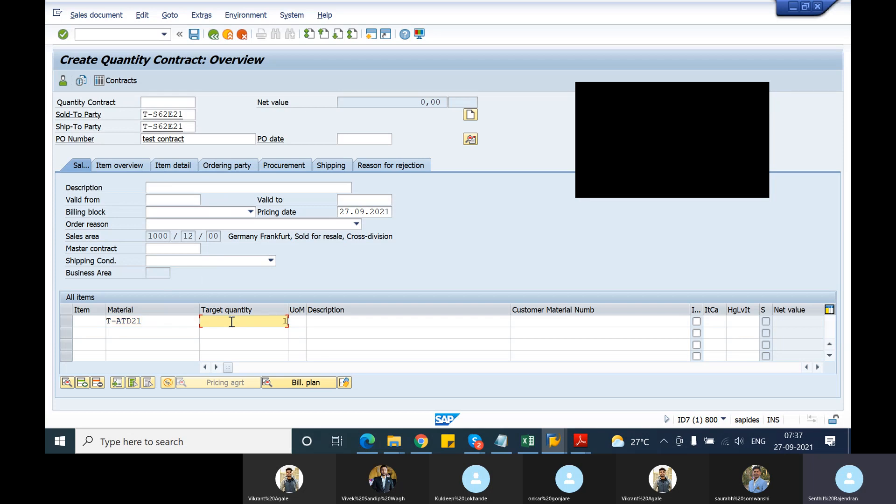
key("Return")
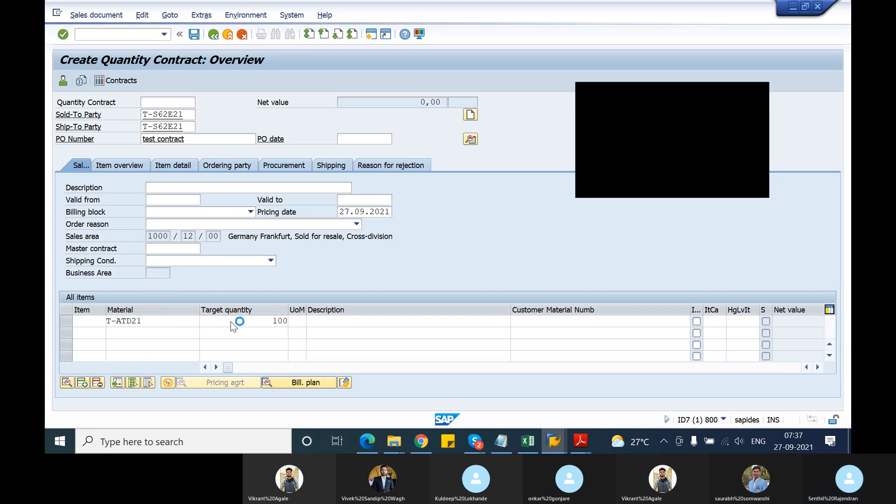
key("Return")
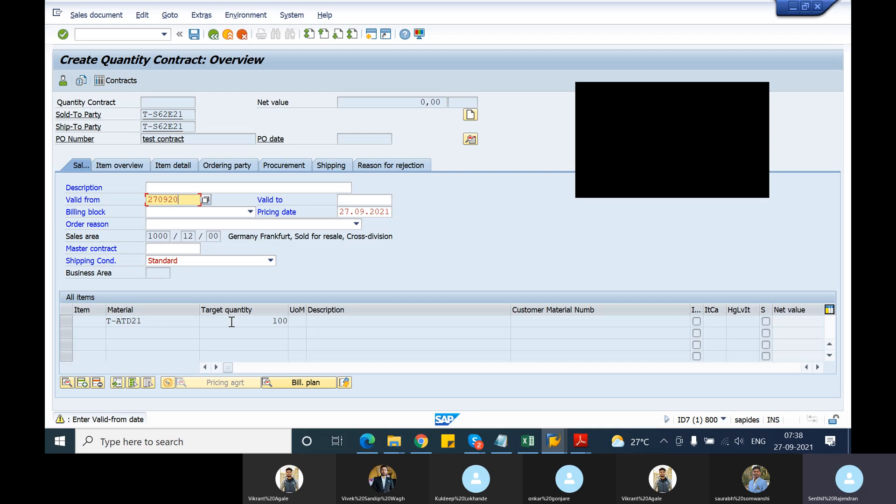
Set the contract's validity from 27092021 to 31122021 and accept the entries until the item is determined.
key("Tab")
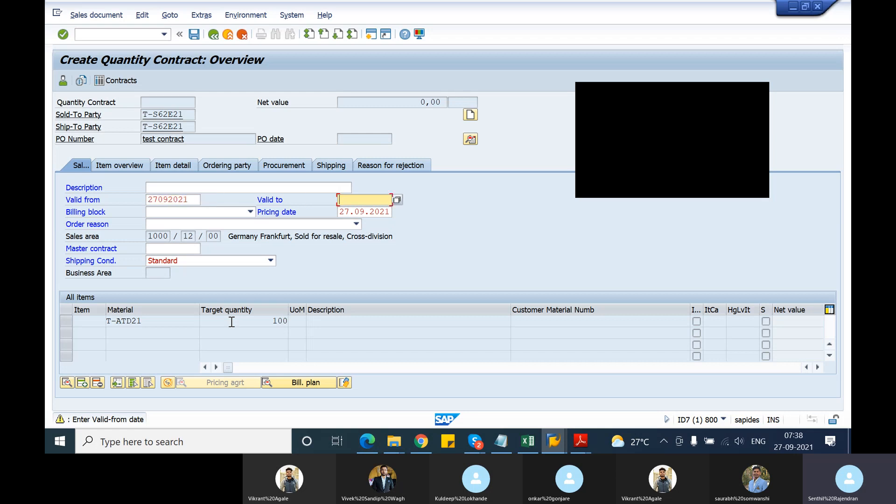
type("21")
type("311220")
key("Return")
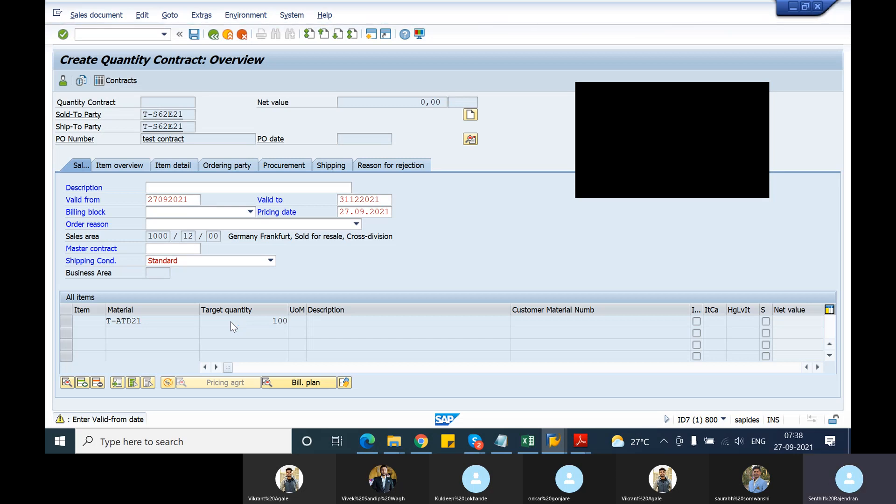
key("Return")
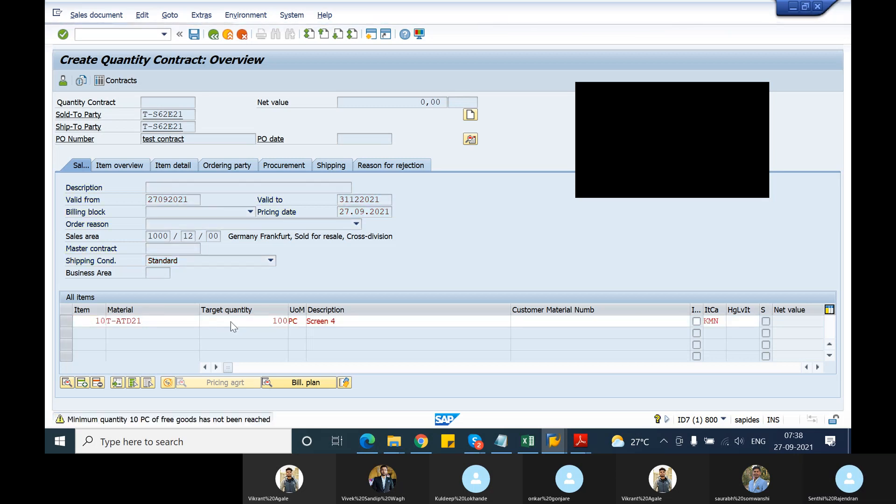
key("Return")
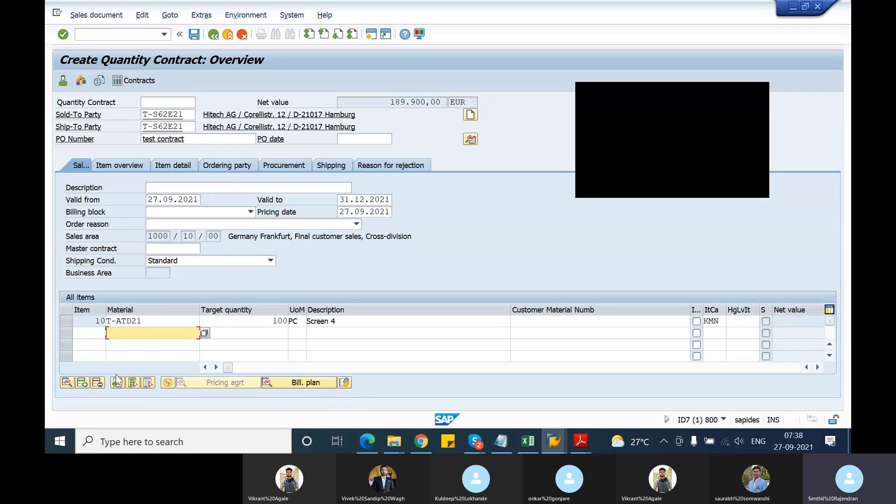
Examine the item data of item 10 (T-ATD21) in the quantity contract and return to the overview.
left_click(68, 324)
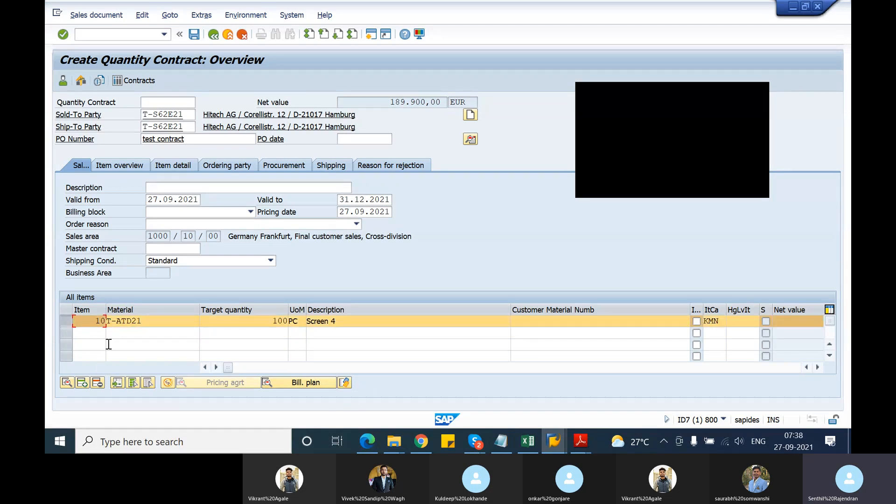
left_click(70, 385)
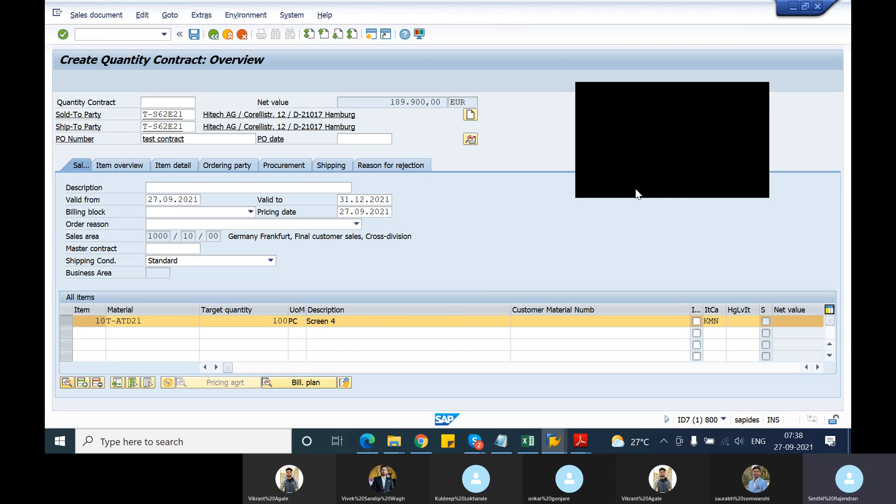
left_click(757, 91)
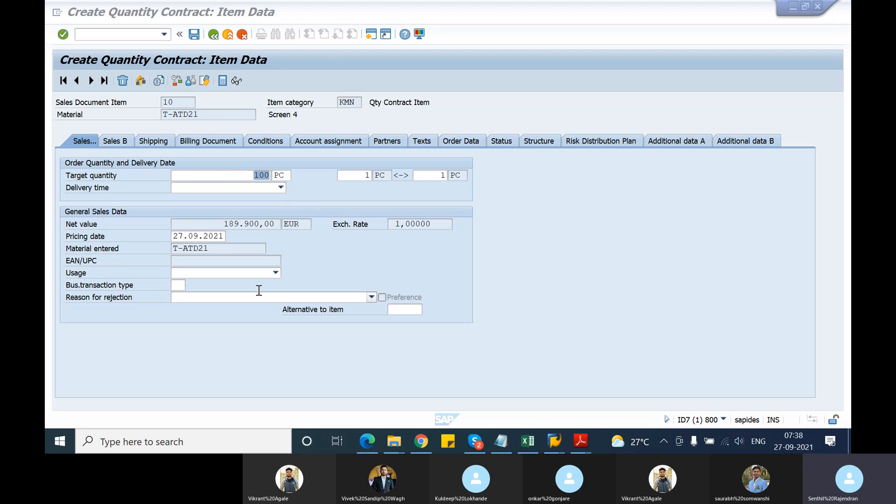
left_click(213, 36)
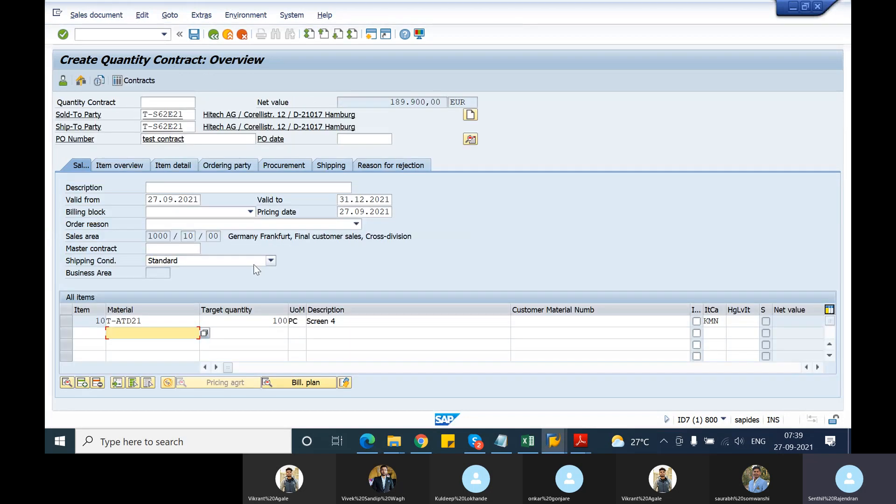
Check the item category of item 10 and the pricing procedure in the contract's header data, and return to the overview.
left_click(149, 322)
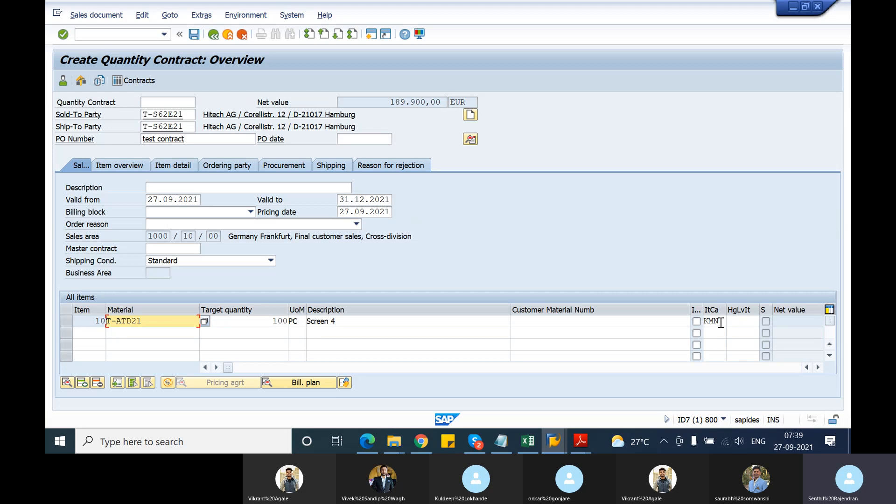
left_click_drag(721, 323, 704, 322)
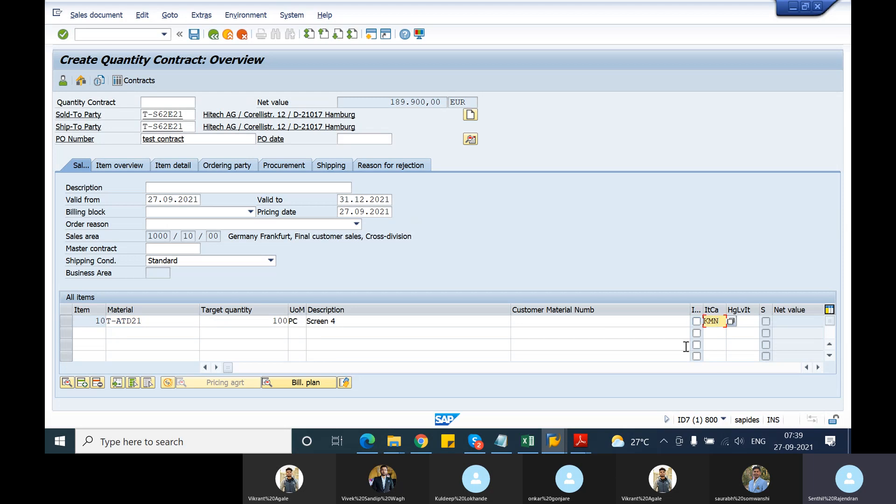
left_click(470, 139)
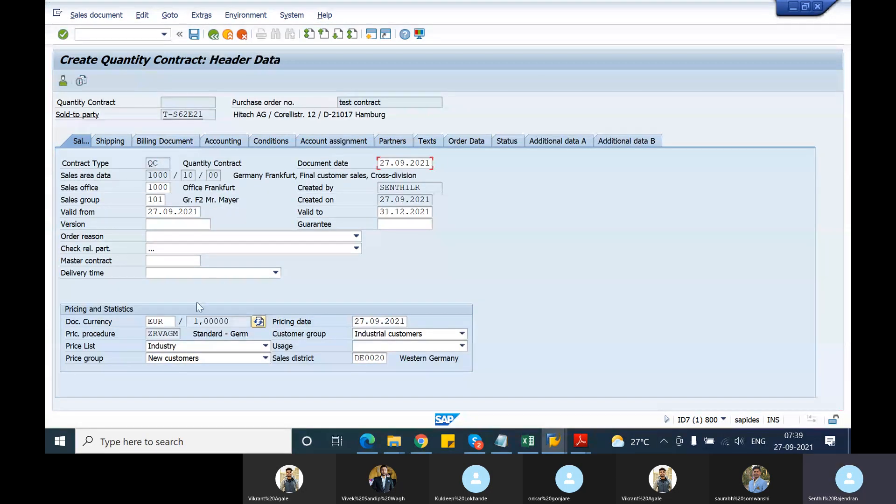
left_click(151, 332)
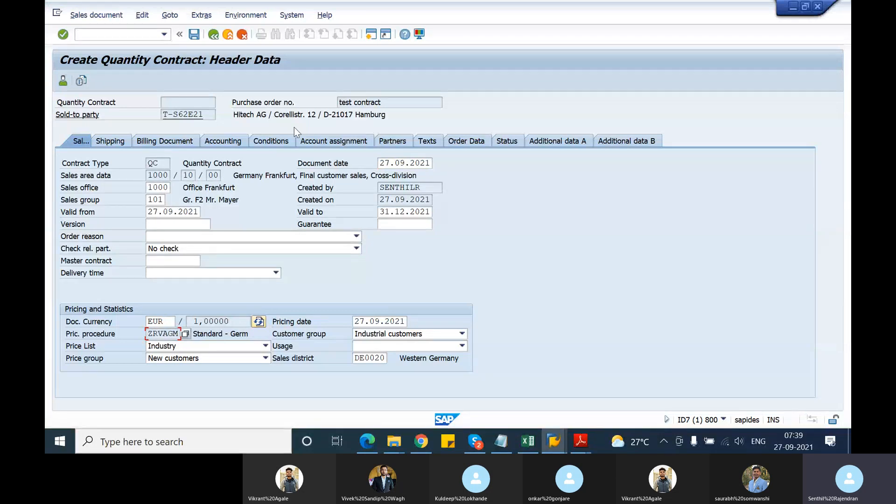
left_click(215, 36)
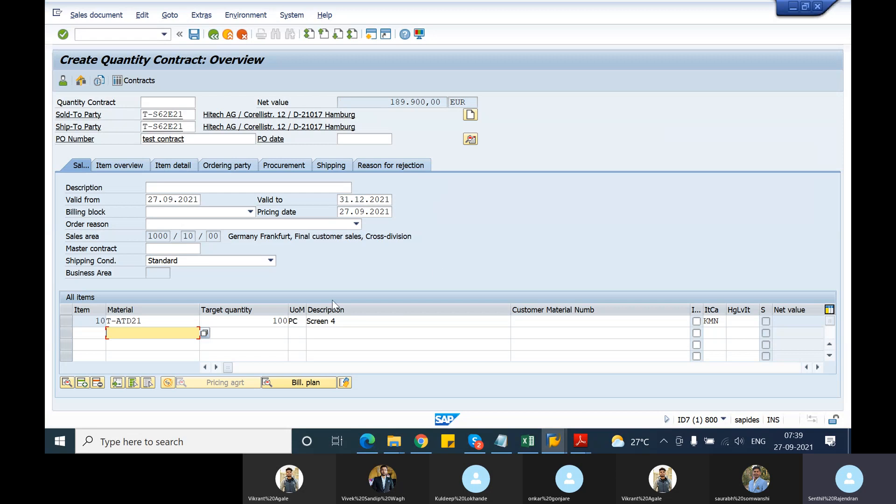
Check the quantity contract with the incompletion log and save it.
left_click(146, 20)
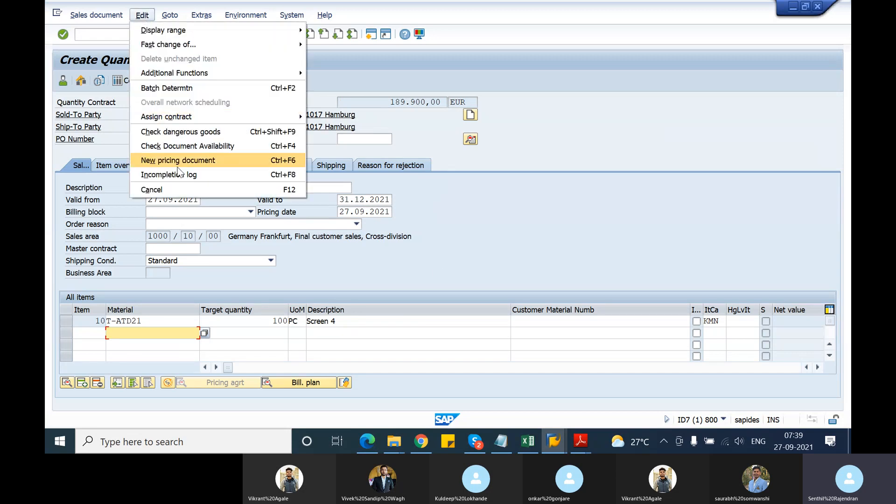
left_click(180, 173)
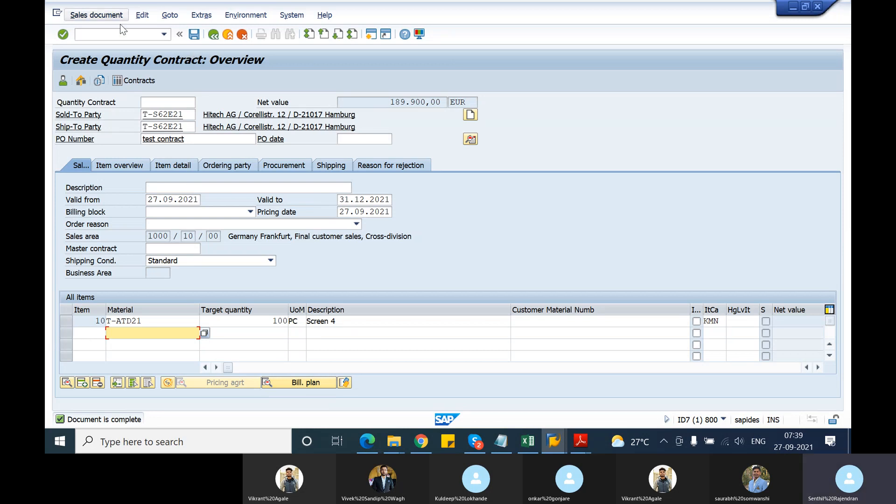
left_click(195, 35)
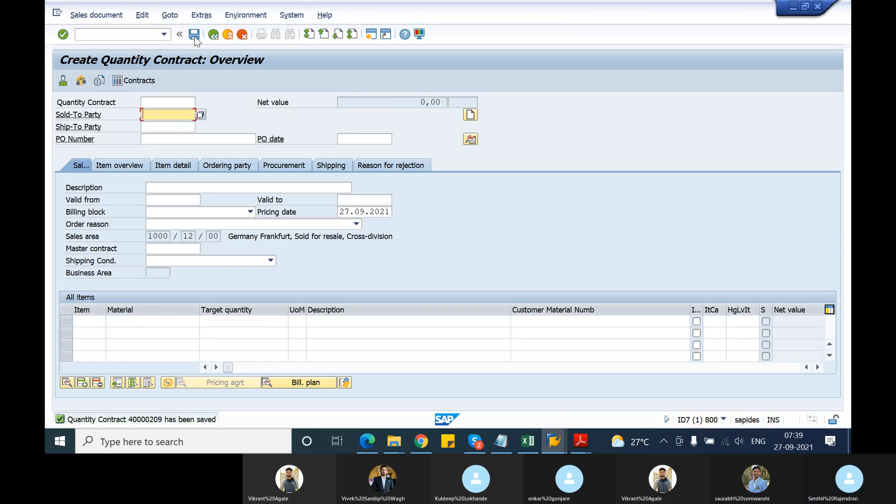
Try to open the newly saved quantity contract in change mode.
left_click(82, 16)
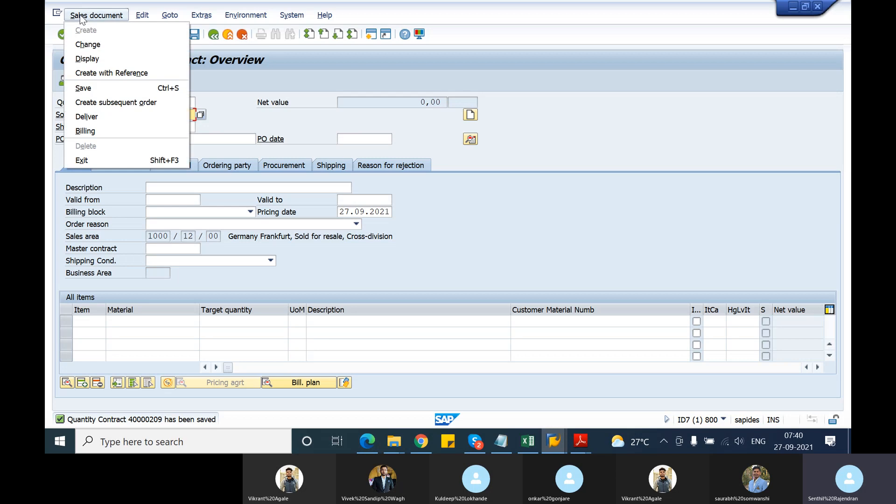
left_click(95, 46)
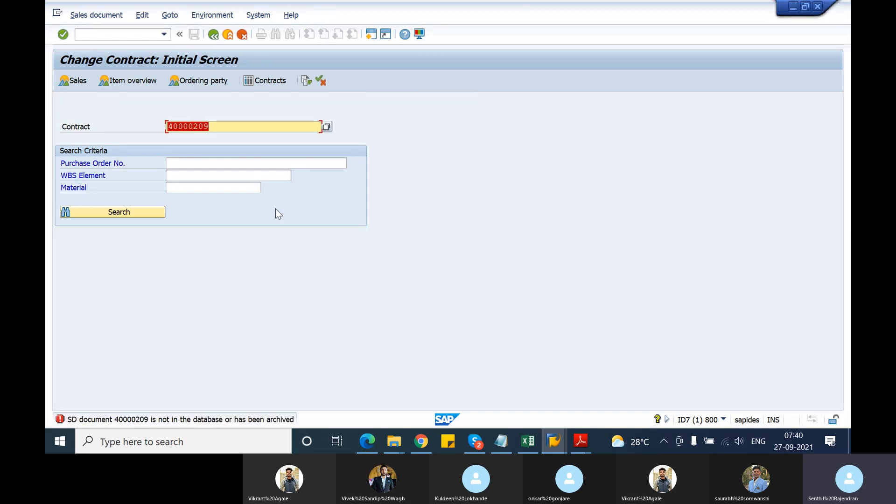
key("Return")
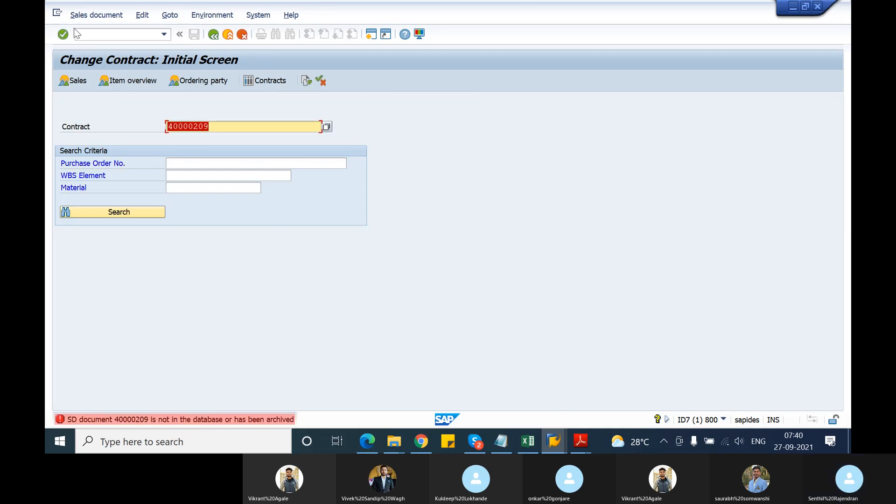
Try to open the saved contract in display mode and return to the initial screen for changing it.
left_click(80, 15)
left_click(83, 58)
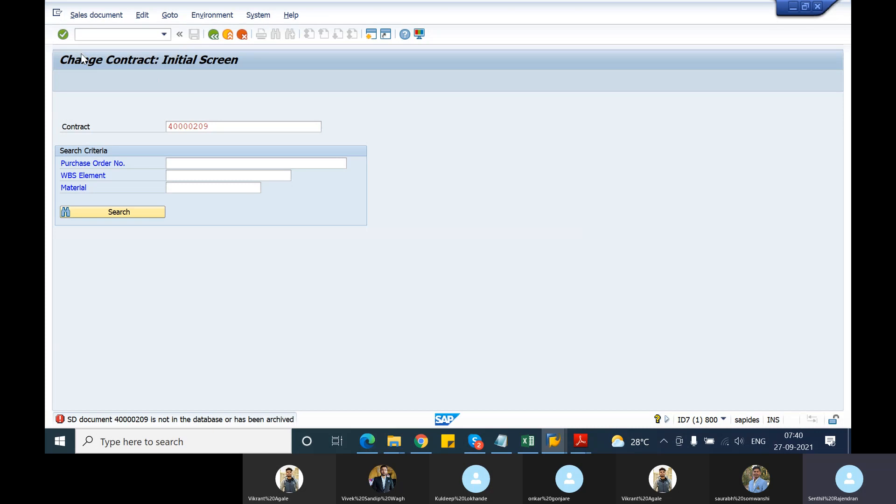
key("Return")
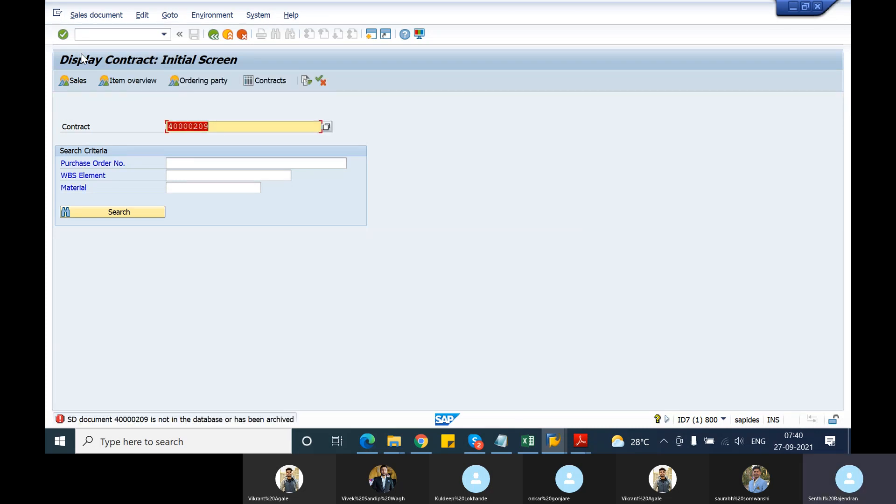
key("Return")
left_click(70, 16)
left_click(88, 44)
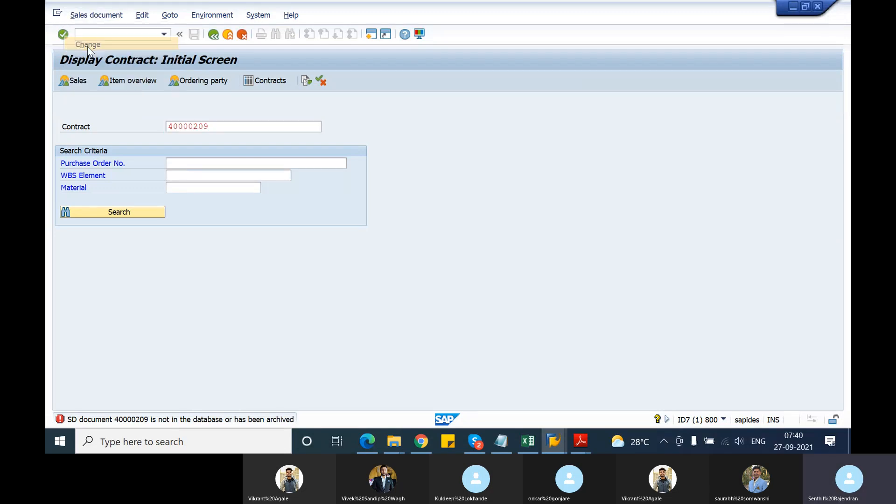
key("Return")
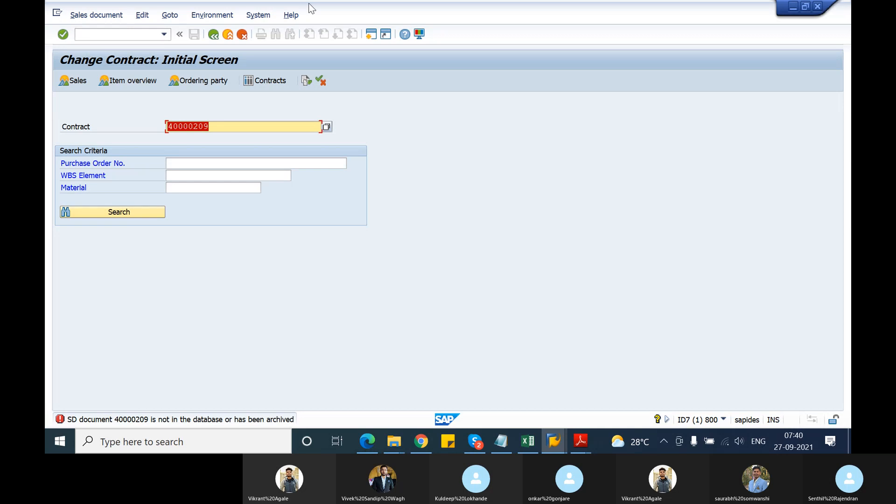
Open a new session, list the lock entries of the current user in client 800 with SM12, and return to the selection.
left_click(369, 41)
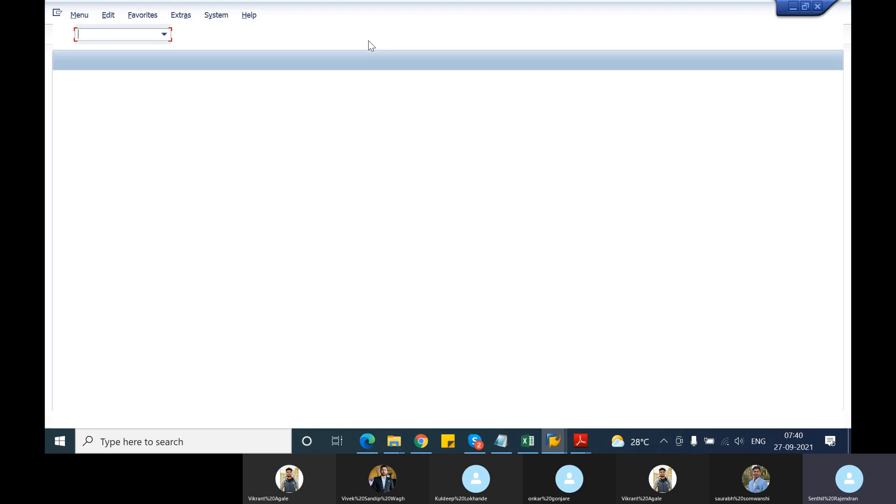
type("sm1")
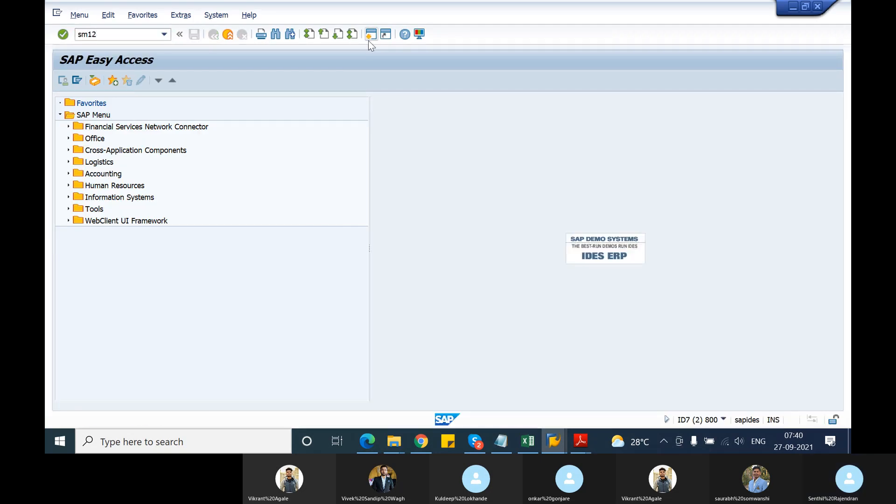
type("2")
key("Return")
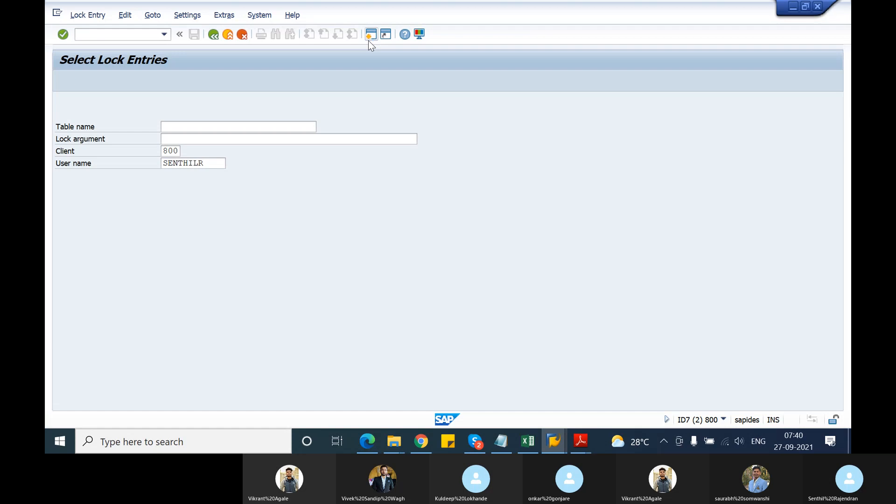
key("Return")
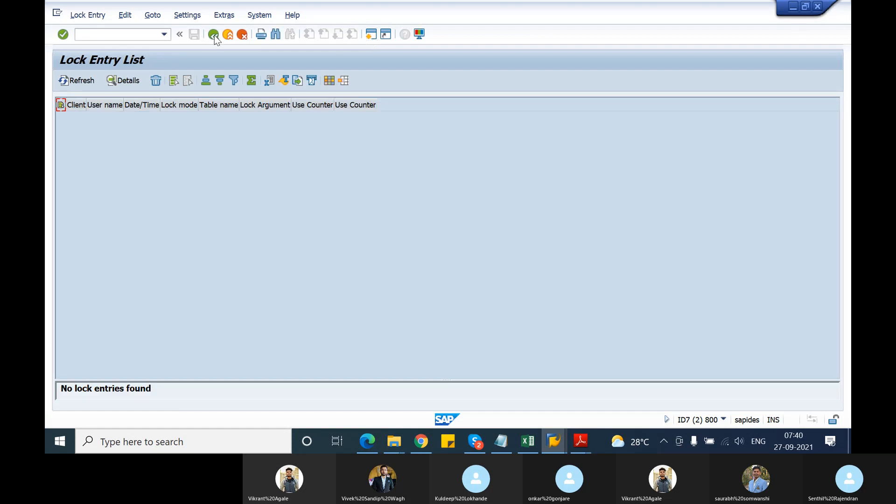
left_click(214, 35)
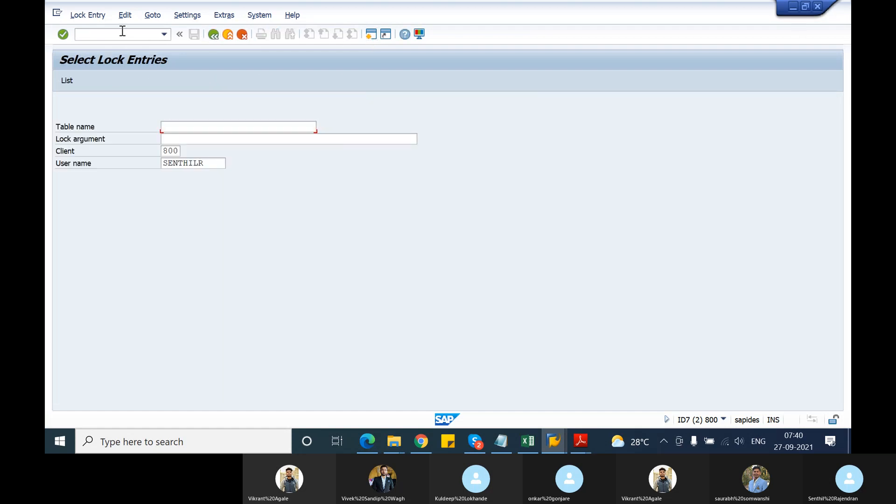
Start the Business Workplace with /nsbwp and open the unread documents in the inbox.
type("/ns")
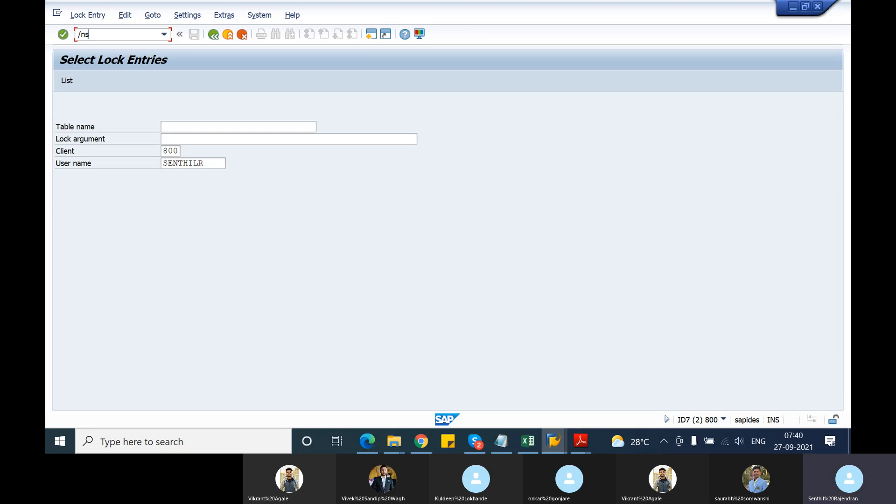
type("bw")
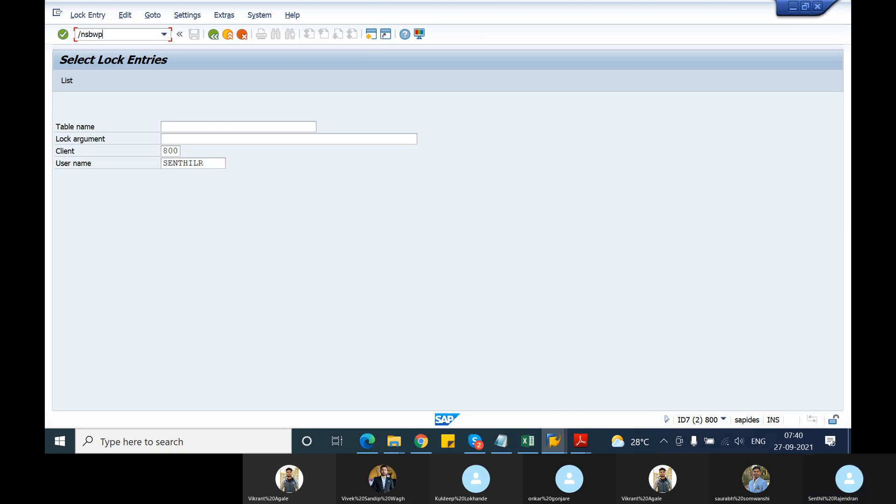
type("p")
key("Return")
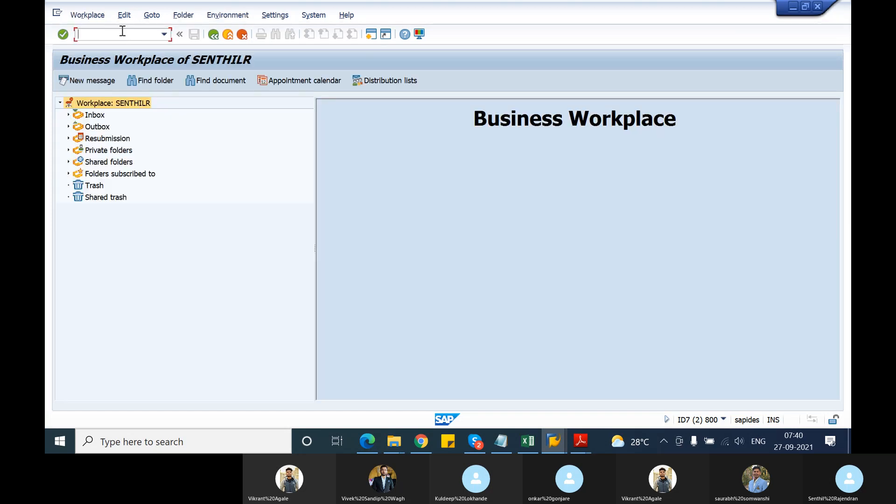
left_click(69, 115)
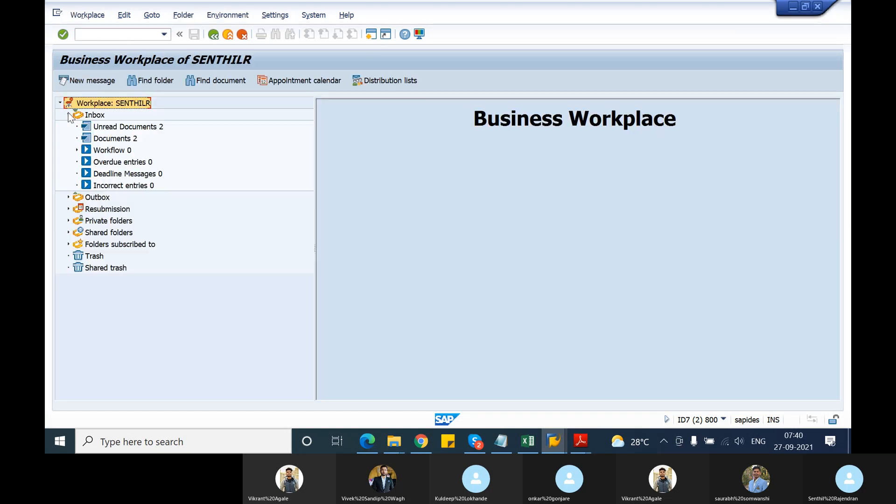
left_click(127, 131)
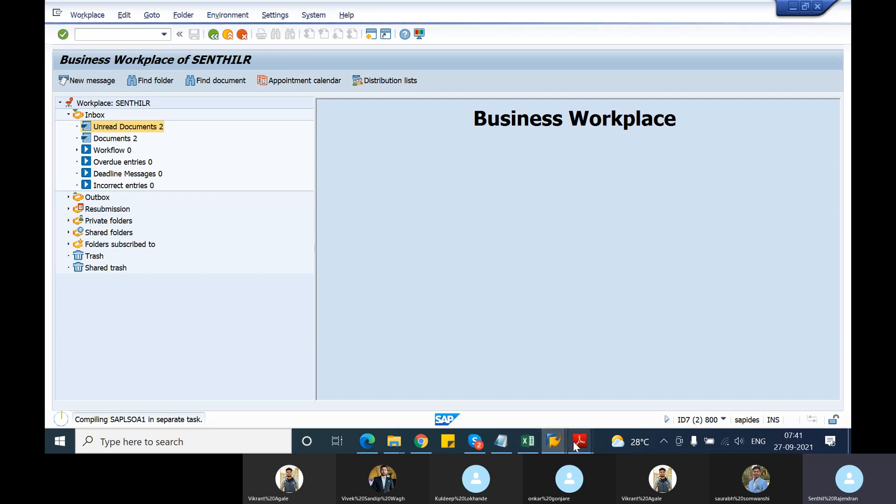
Switch back to the Change Contract session, open the saved quantity contract, and select the target quantity of item 10.
mouse_move(559, 442)
left_click(514, 397)
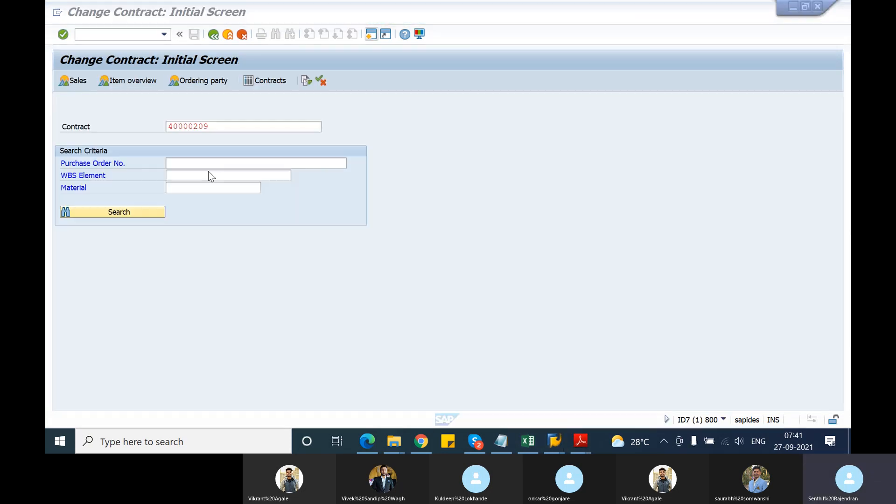
key("Return")
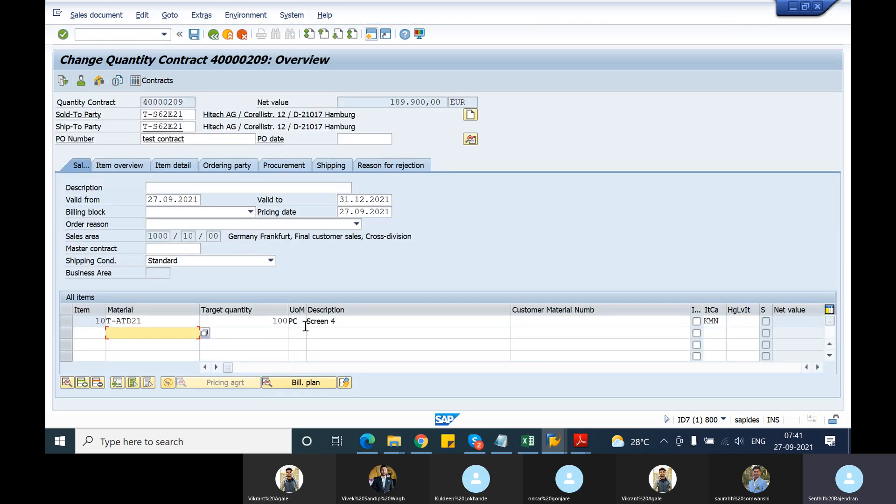
left_click(271, 321)
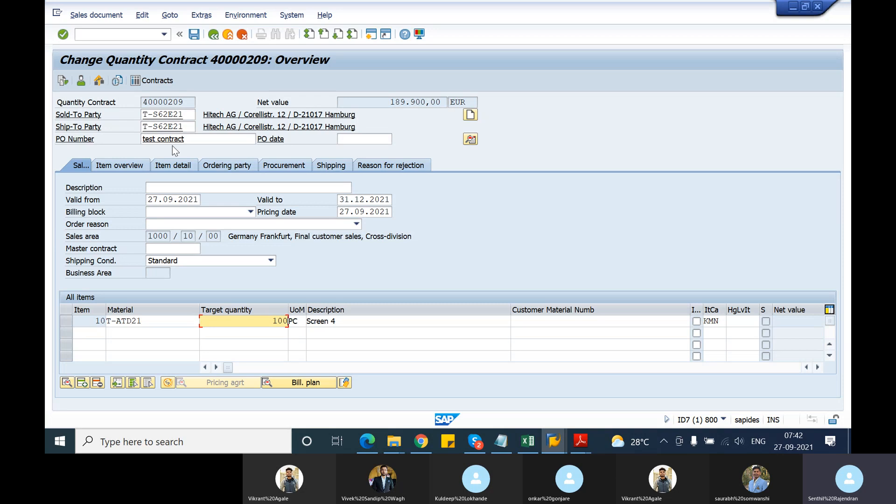
Copy the quantity contract's number and go to the initial screen for creating a sales order.
left_click_drag(188, 101, 141, 105)
key("ctrl+c")
left_click(126, 37)
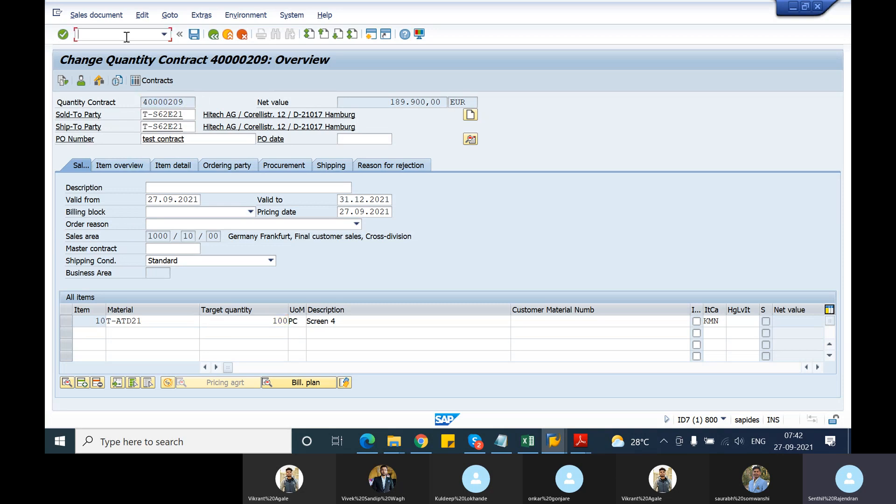
type("/nva01")
key("Return")
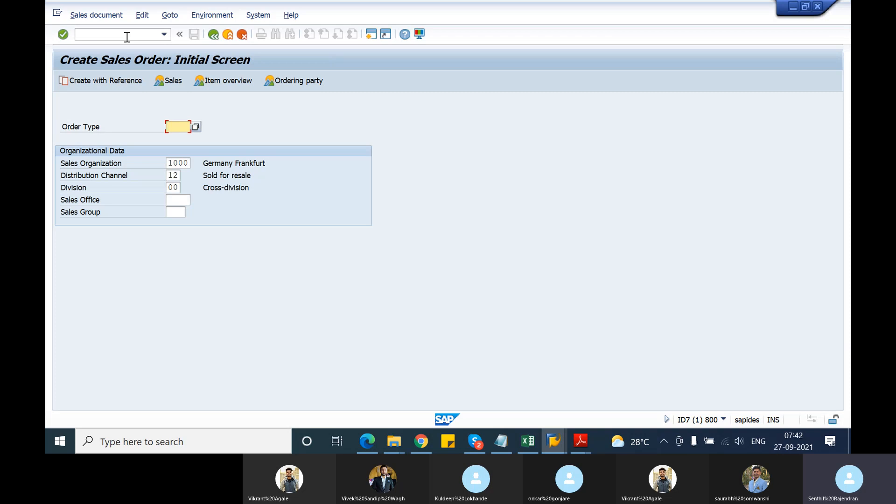
Set the order type to OR and try to create the order with reference to the contract using the copied contract number.
type("or")
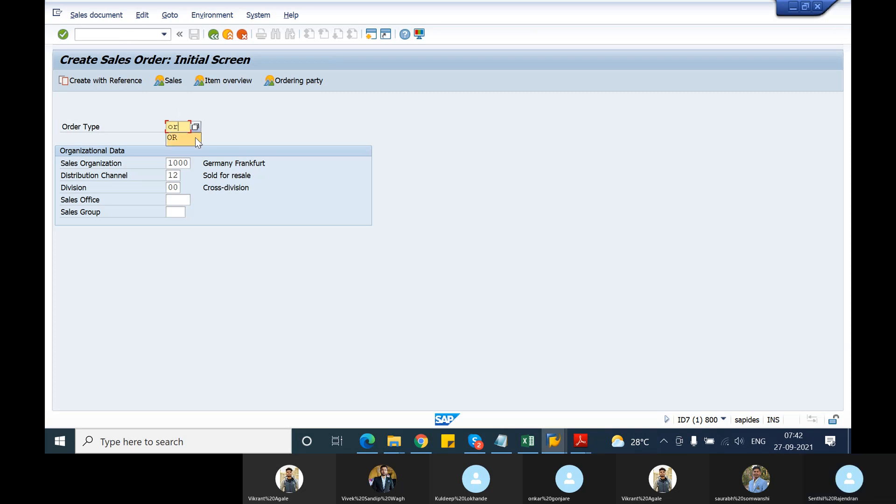
left_click(124, 85)
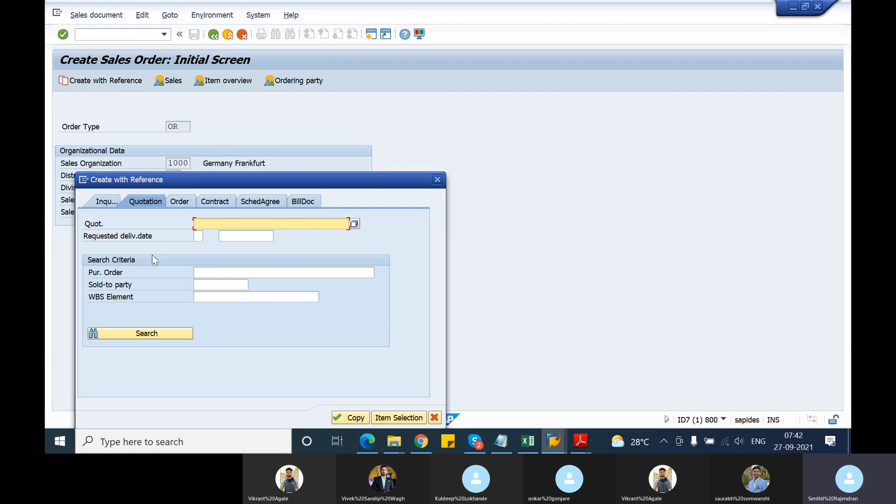
left_click(218, 201)
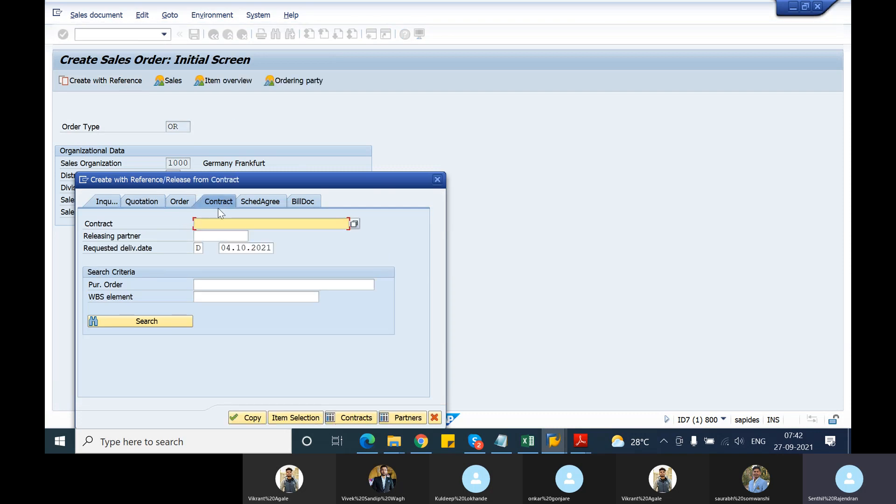
key("ctrl+v")
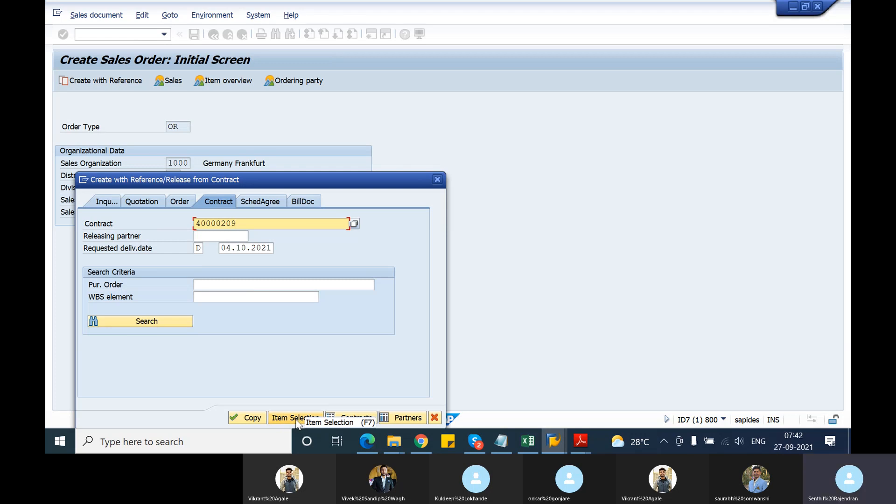
left_click(250, 419)
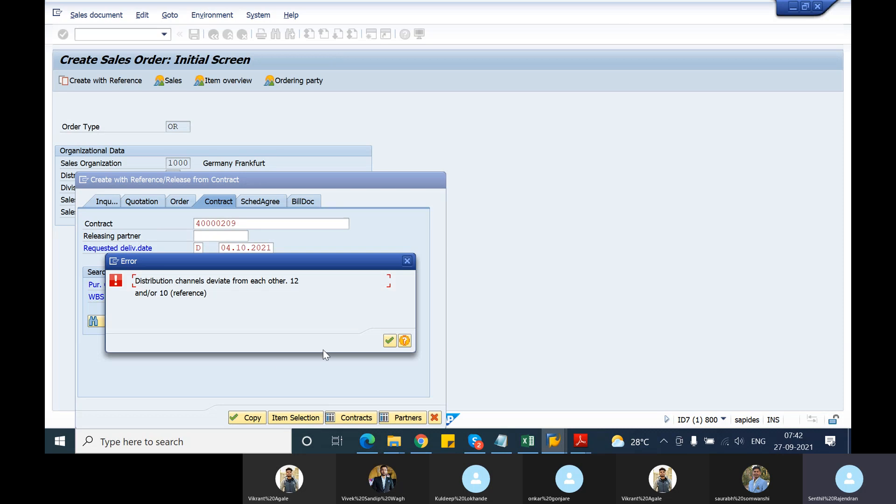
Leave the reference dialog, set the distribution channel to 10, and restart creating the order with reference.
left_click(389, 341)
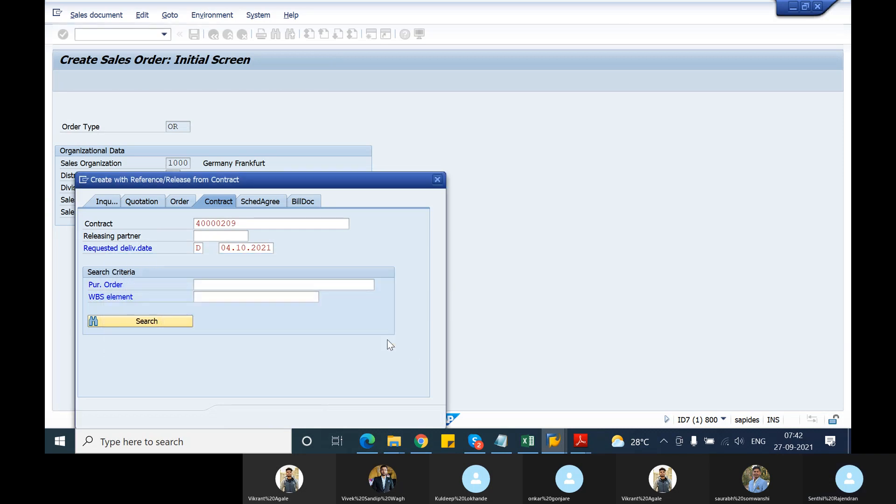
key("Delete")
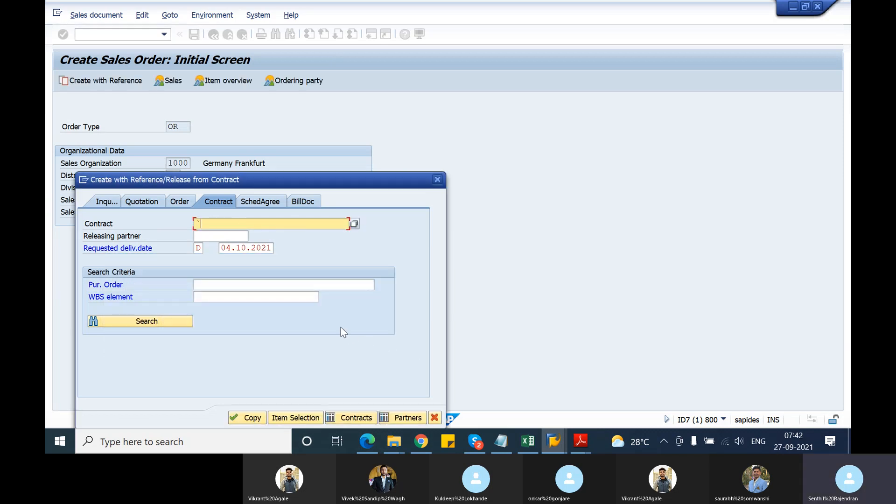
key("Escape")
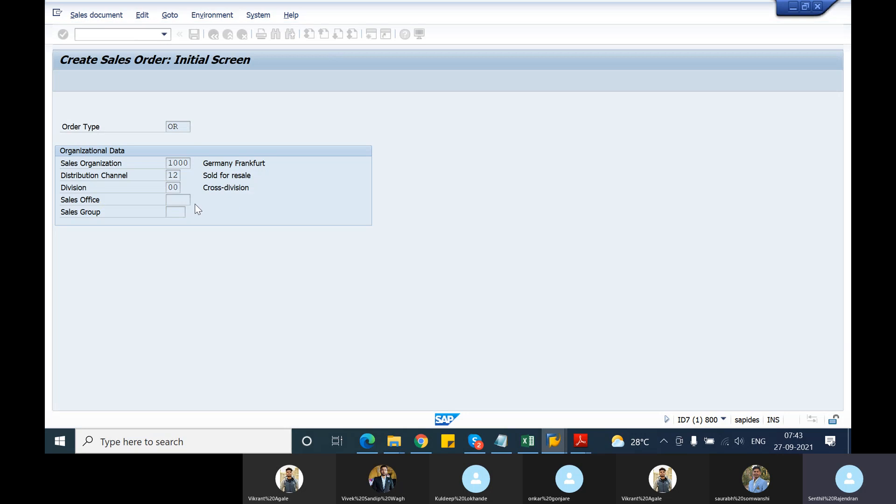
key("Tab")
key("Tab")
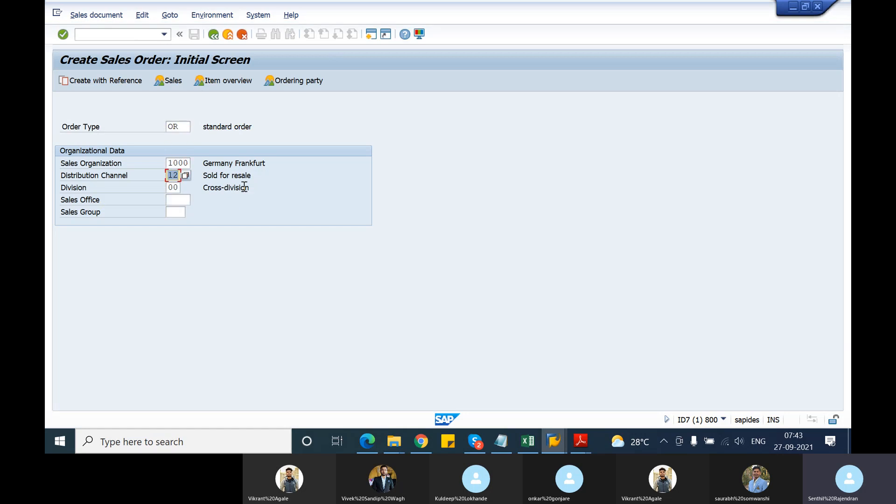
type("10")
left_click(86, 77)
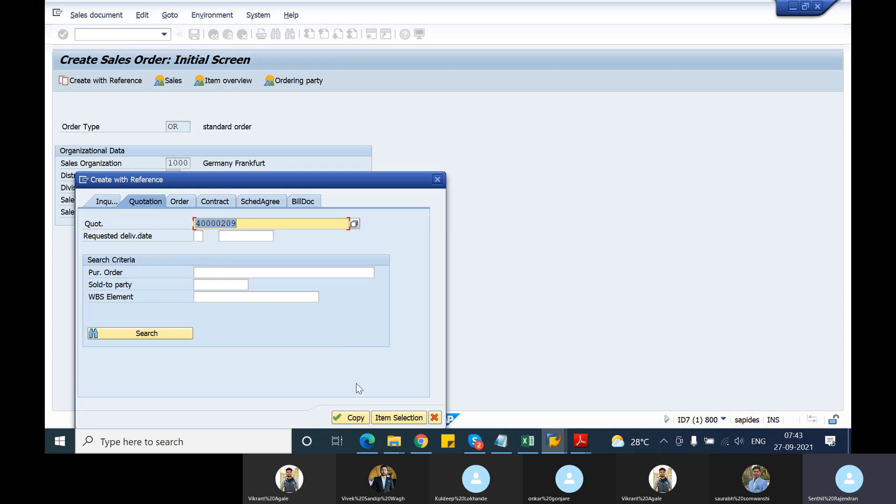
left_click(353, 416)
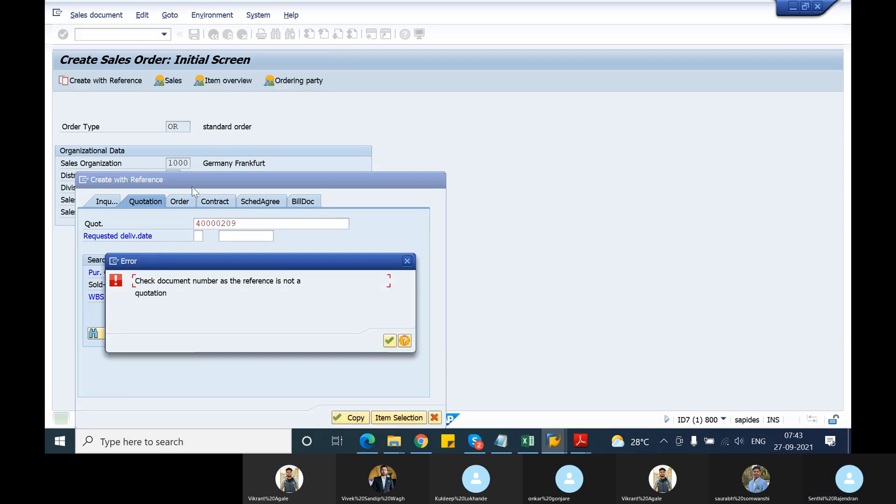
left_click(407, 262)
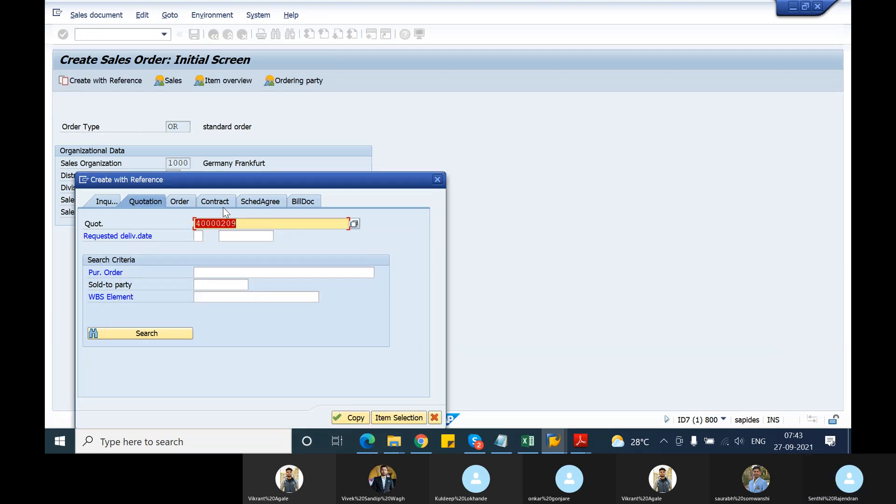
key("BackSpace")
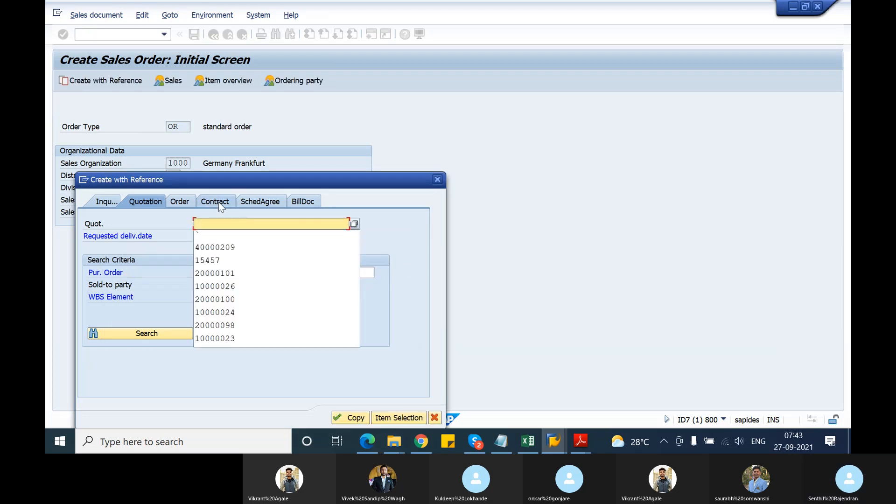
Enter the copied contract number as the reference contract and copy its data into the OR order.
left_click(219, 204)
key("ctrl+v")
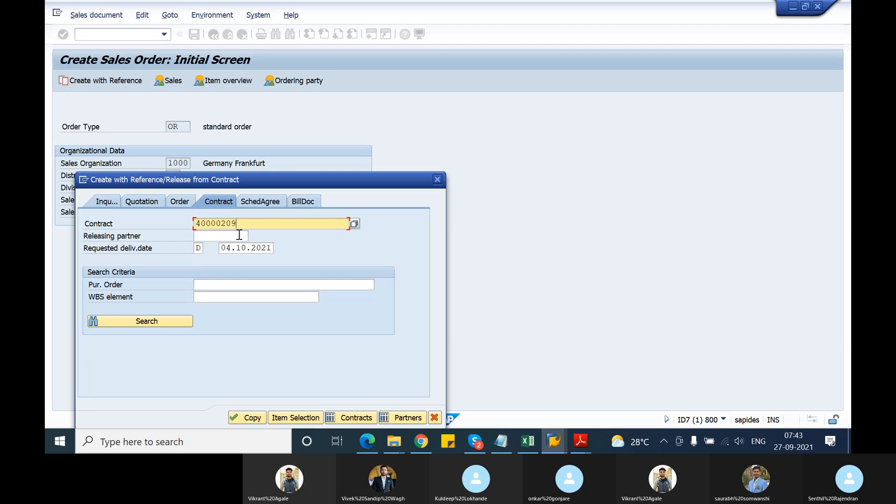
left_click(241, 418)
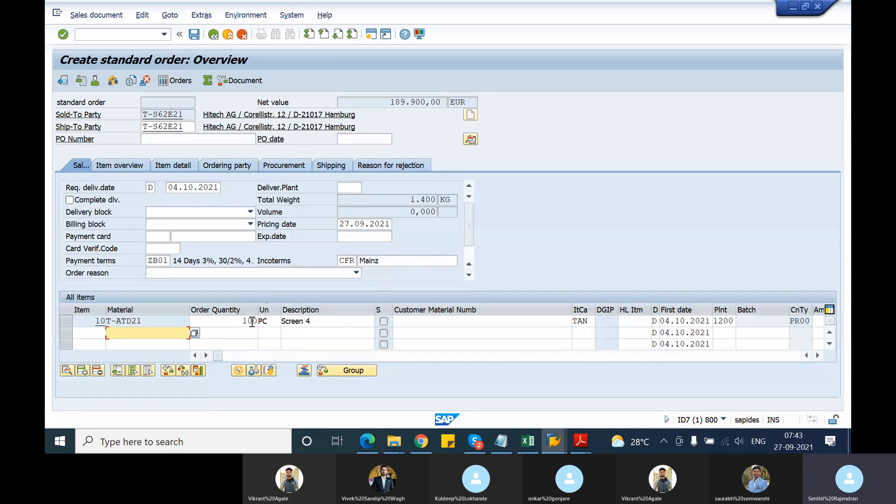
Set item 10's order quantity to 10 and its schedule line's delivery date to 29.10.2021, and return to the order overview.
left_click(252, 321)
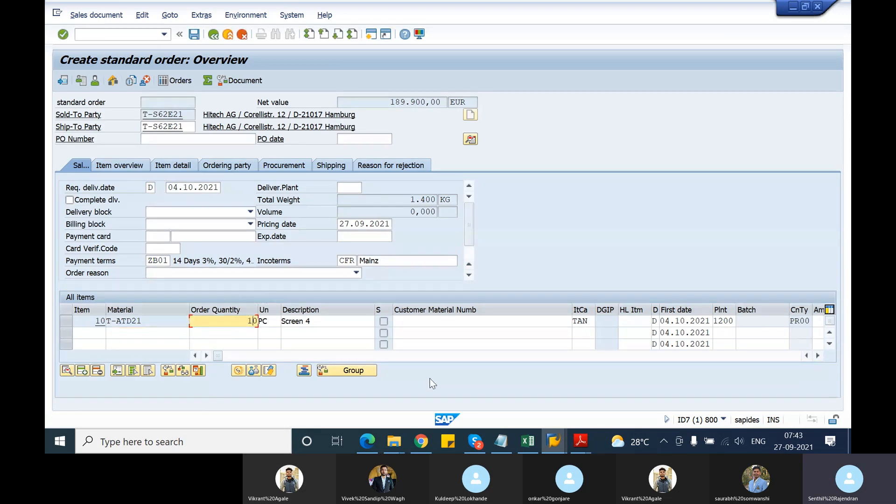
key("Return")
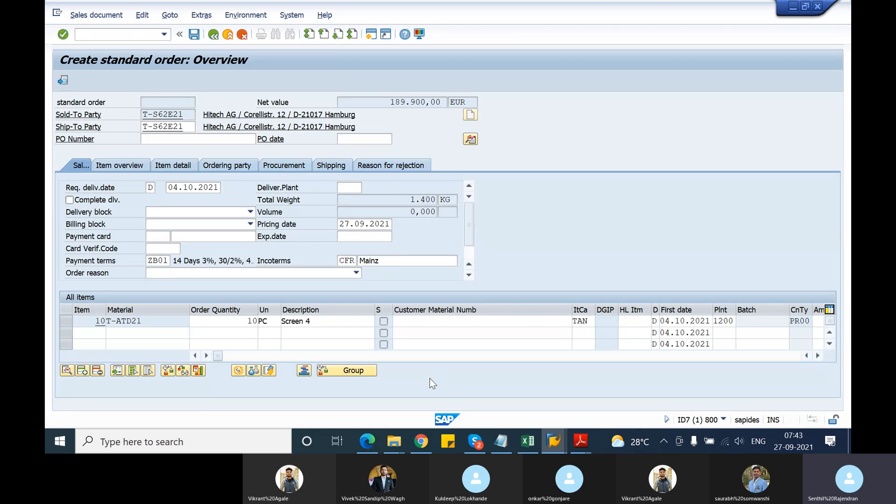
left_click(65, 321)
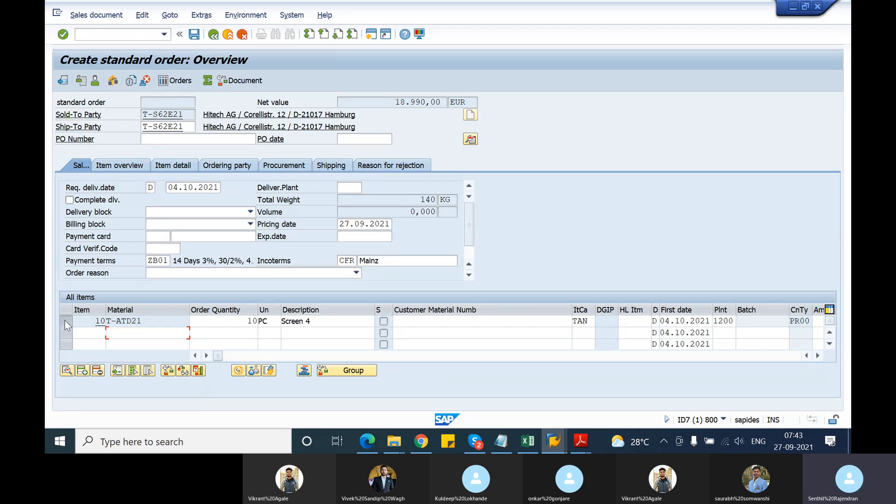
left_click(196, 370)
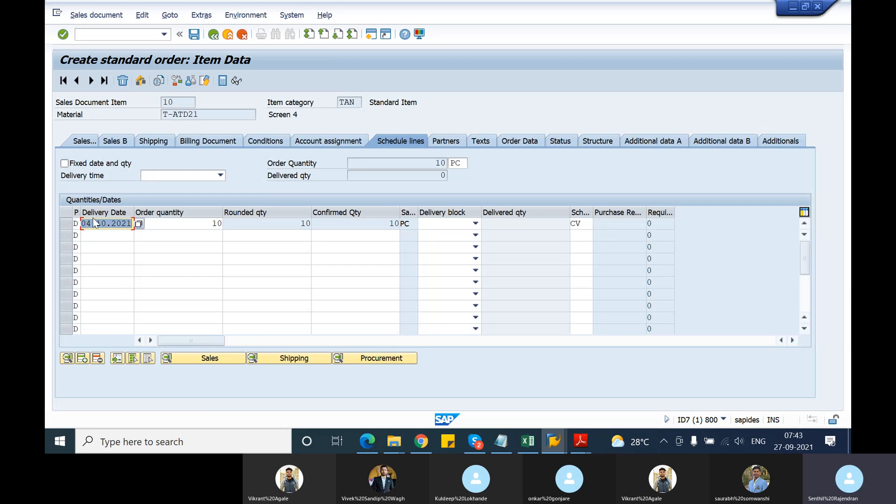
left_click(96, 226)
key("BackSpace")
key("BackSpace")
type("29")
key("Return")
left_click(216, 39)
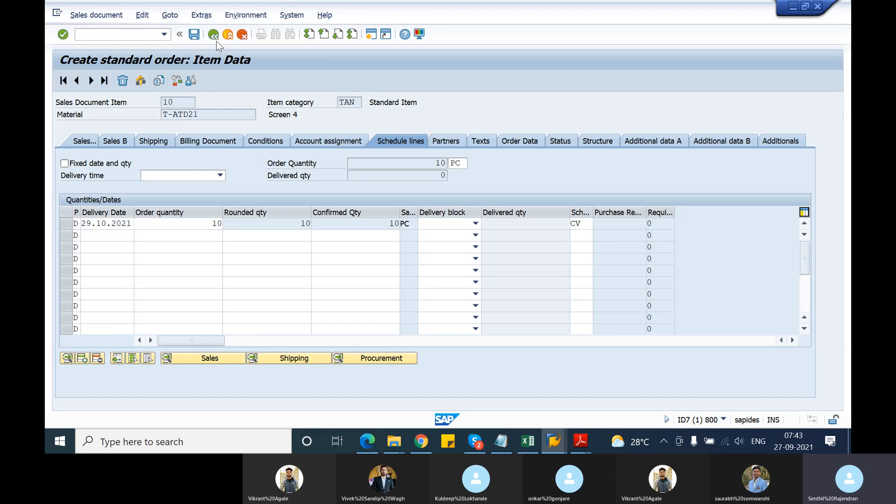
Open the order's incompletion log and go to complete the missing purchase order number.
left_click(170, 17)
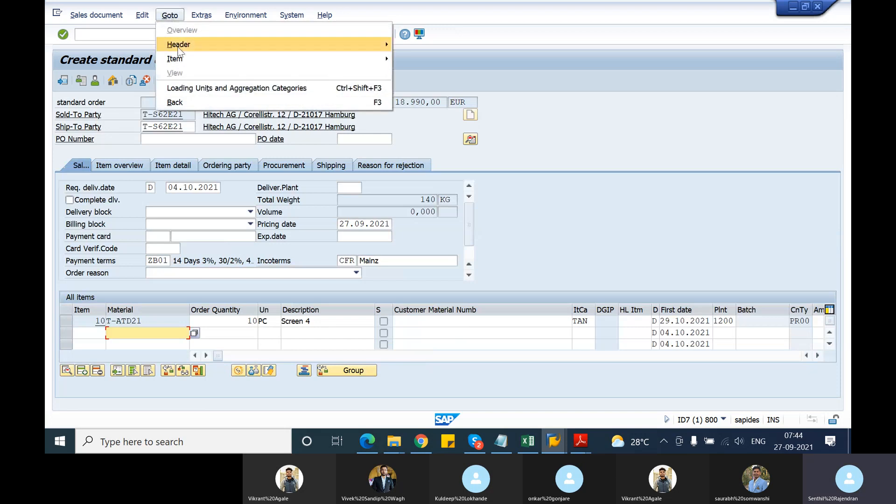
mouse_move(142, 16)
left_click(180, 178)
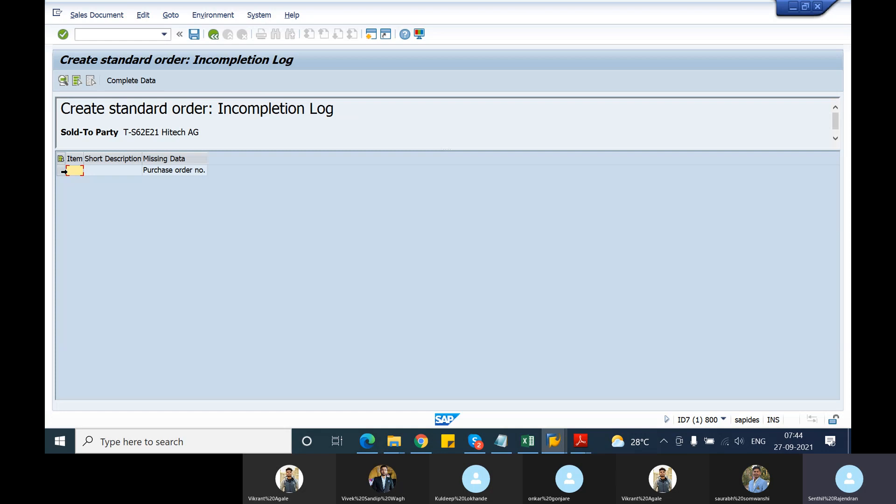
left_click(61, 170)
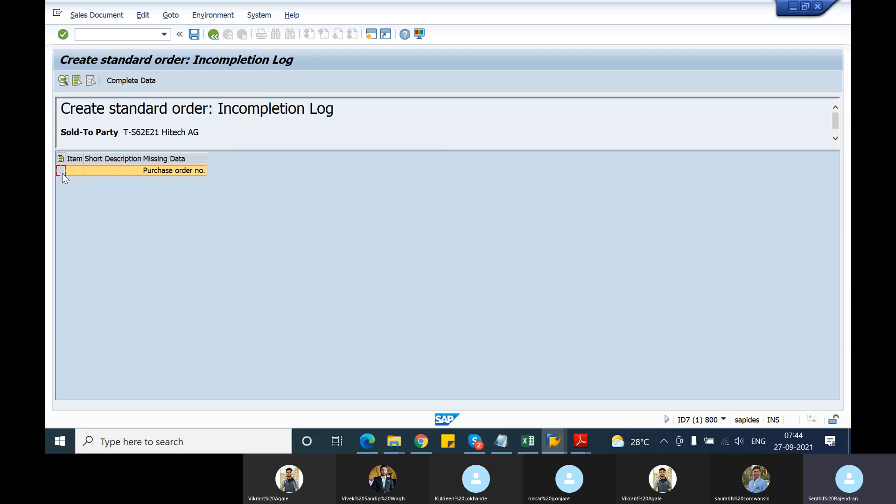
left_click(120, 82)
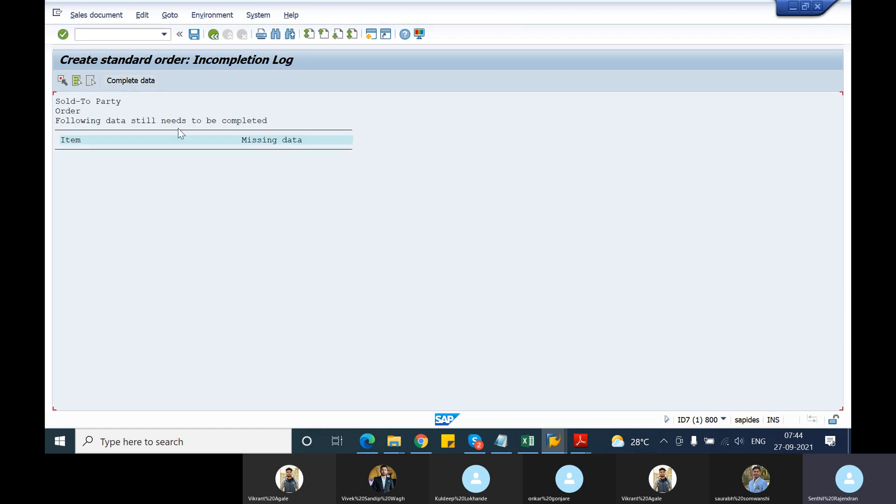
left_click(138, 80)
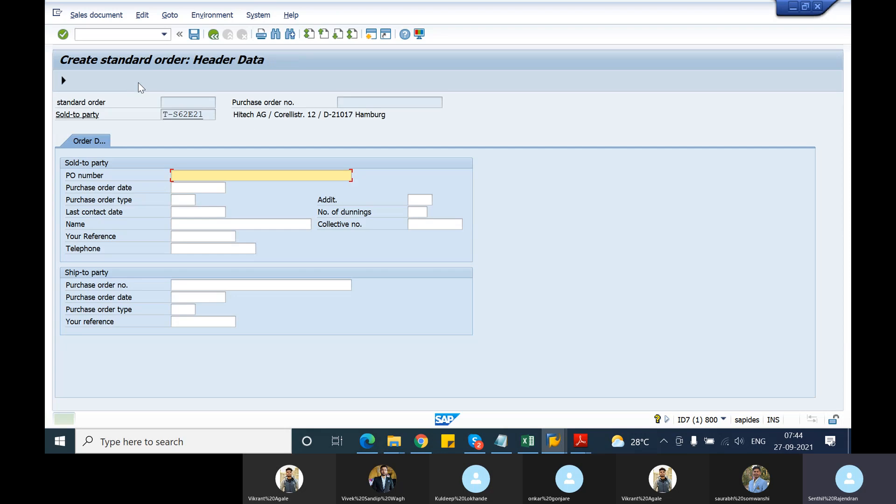
Enter "test release order" as the sold-to party's PO number and save the standard order.
type("t")
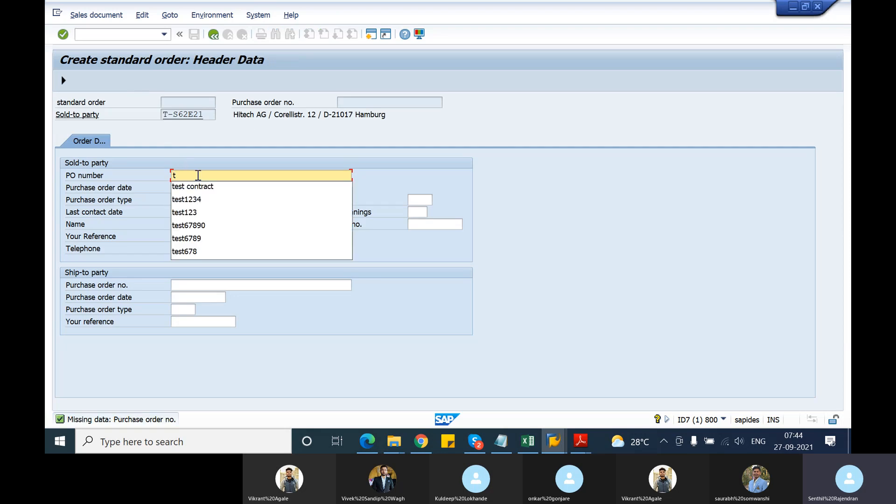
type("est e")
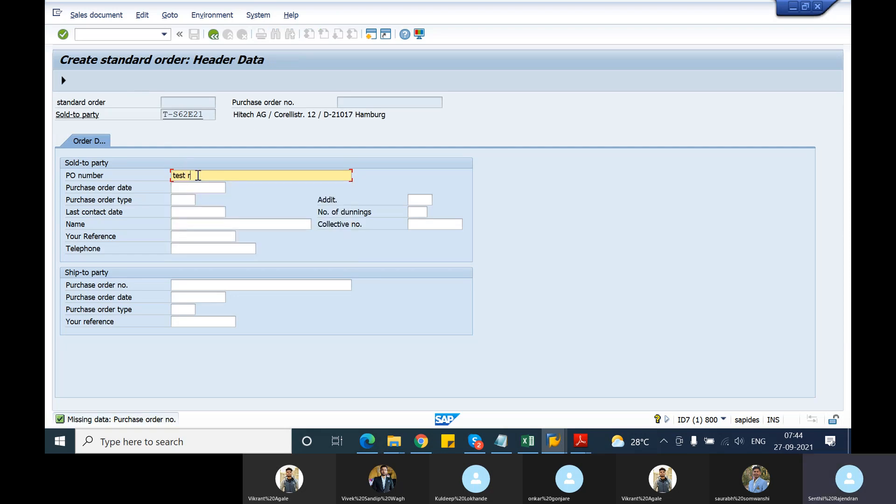
type("elease")
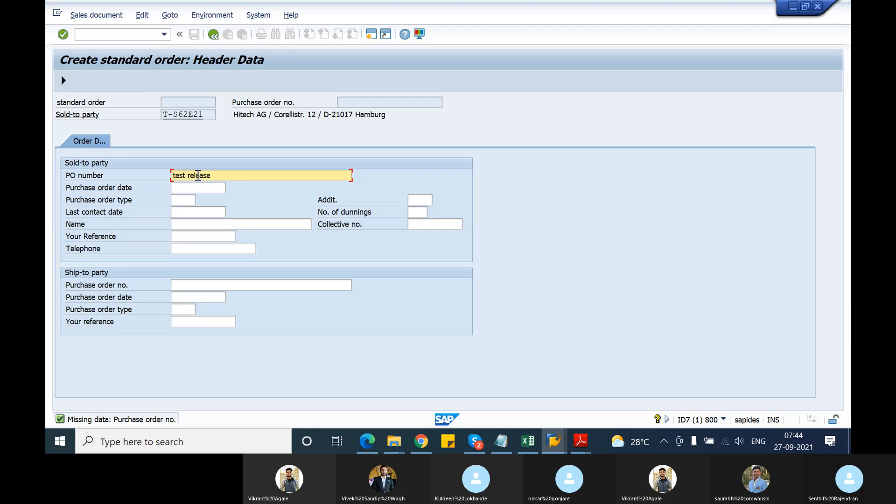
type(" order")
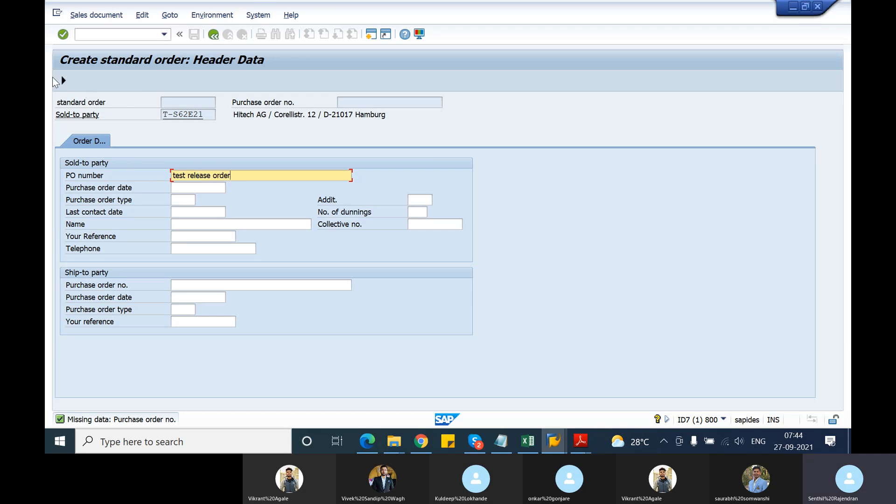
left_click(63, 80)
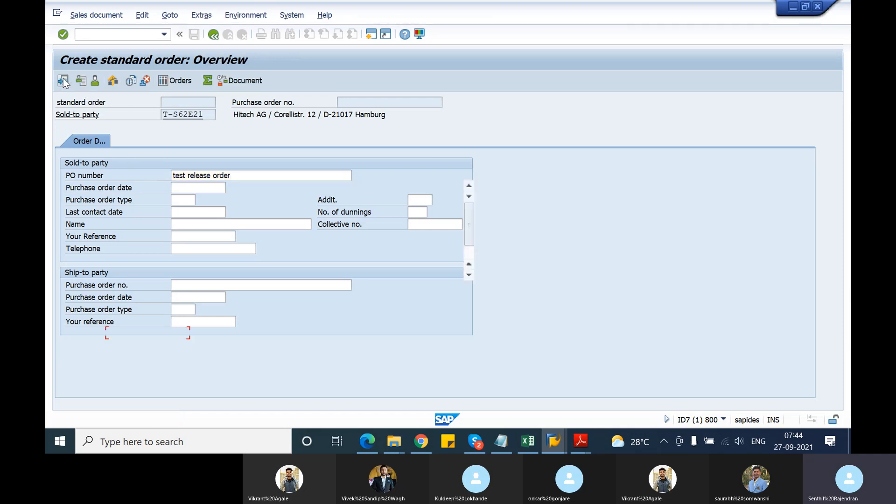
left_click(193, 36)
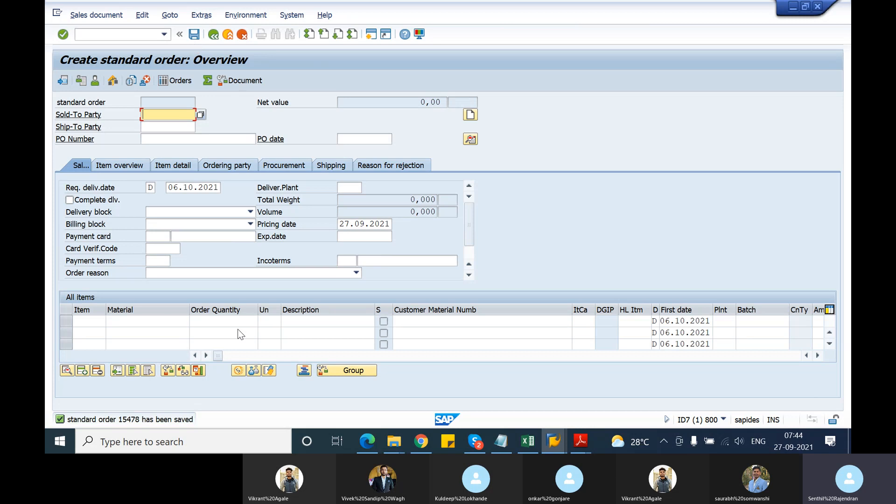
Display the saved order's document flow and examine the link between the quantity contract and the standard order.
left_click(74, 14)
left_click(91, 58)
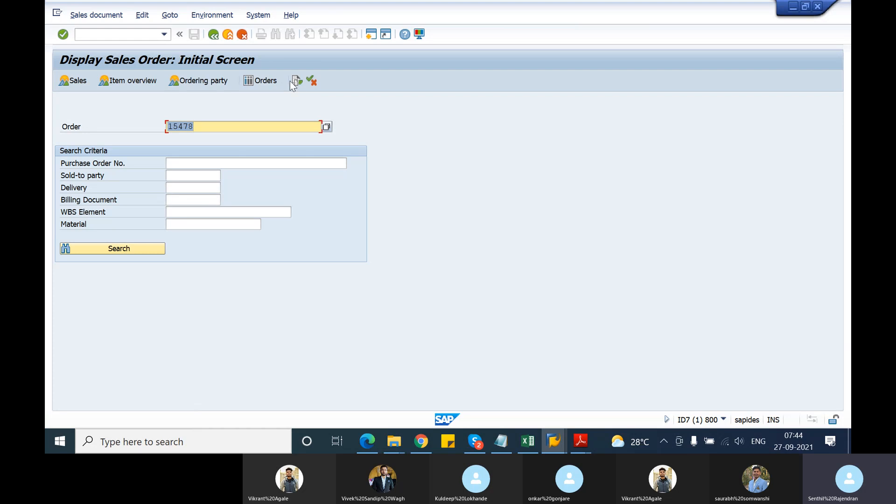
left_click(297, 80)
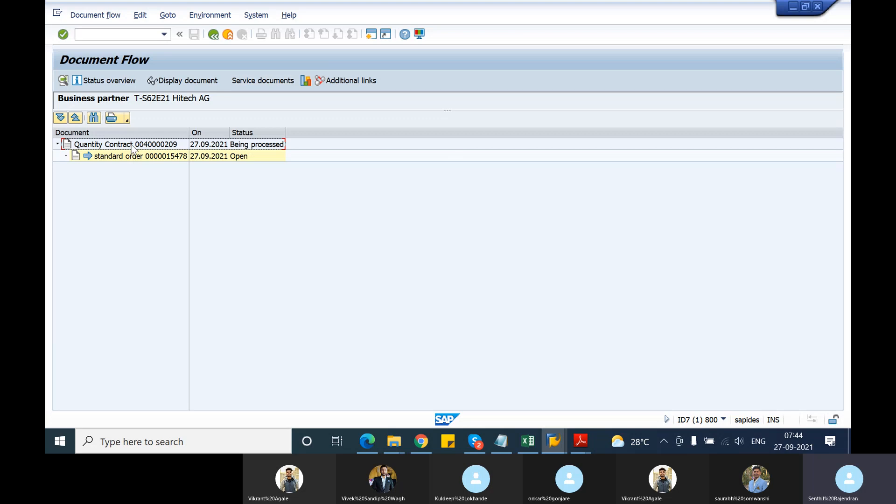
left_click(133, 146)
left_click(133, 158)
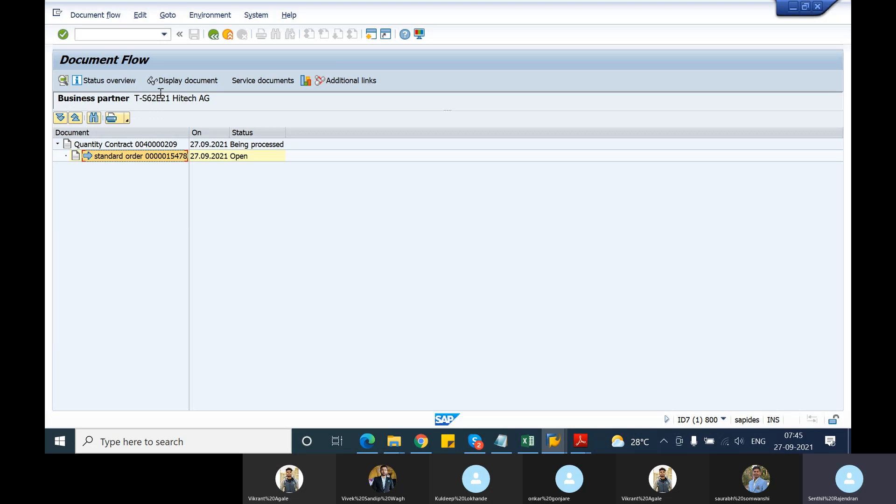
left_click(214, 37)
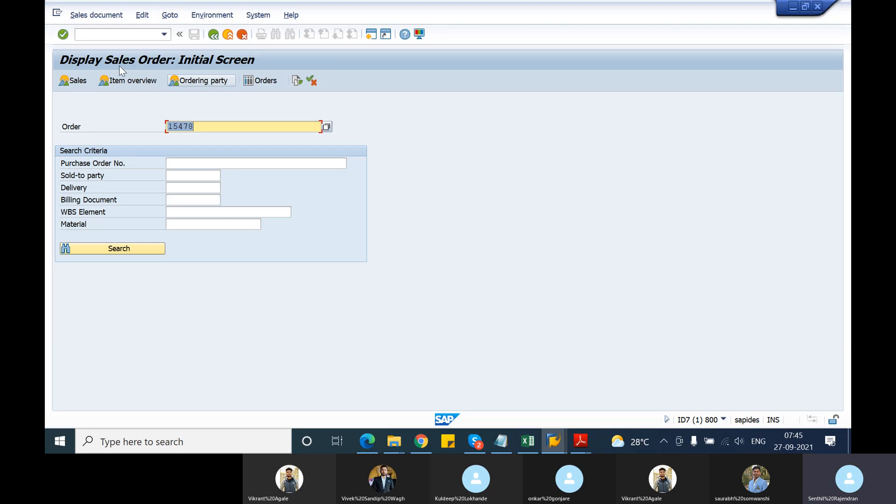
Leave the sales order display and open the referenced quantity contract in Change Contract.
left_click(116, 36)
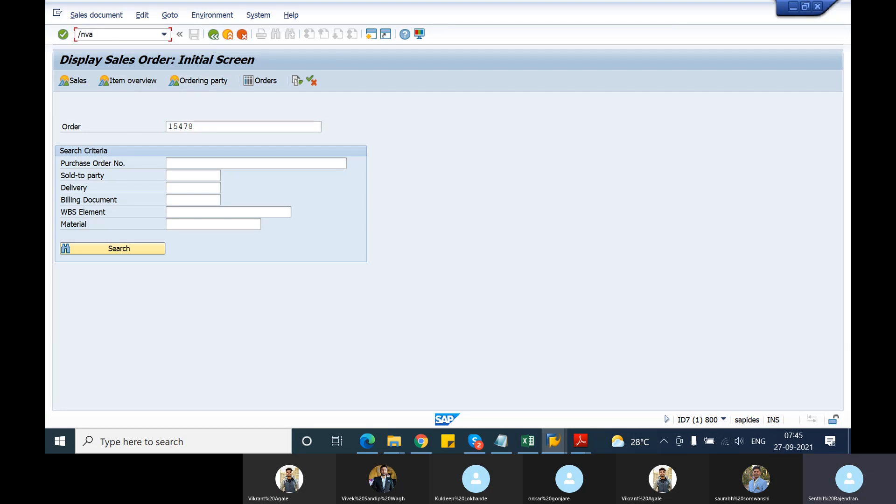
key("Return")
key("Return")
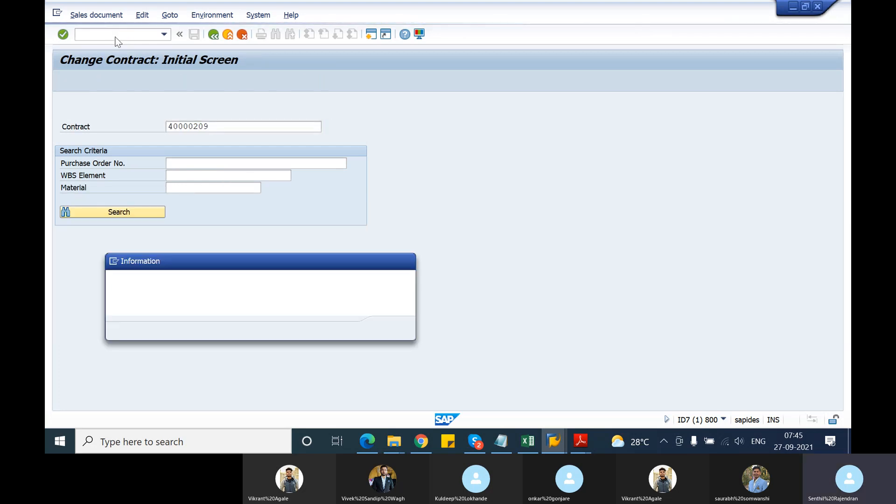
left_click(389, 329)
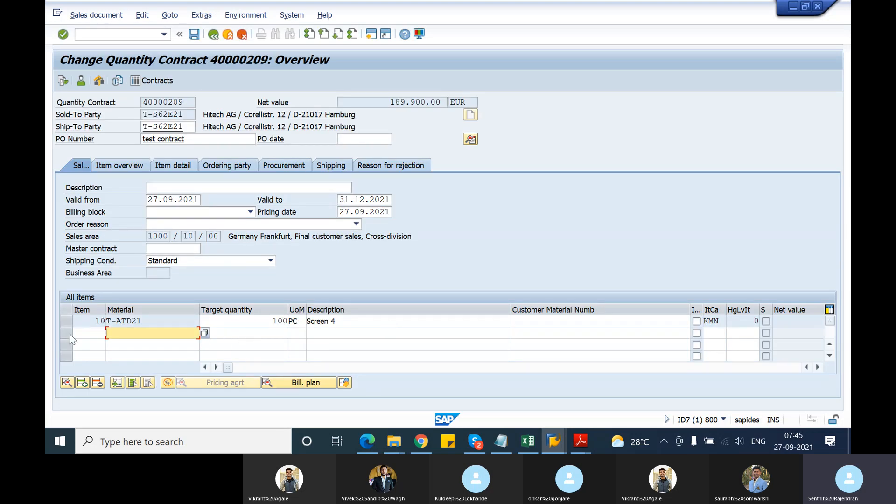
Examine item 10's columns in the quantity contract, including the order quantity released against the target quantity.
left_click(66, 320)
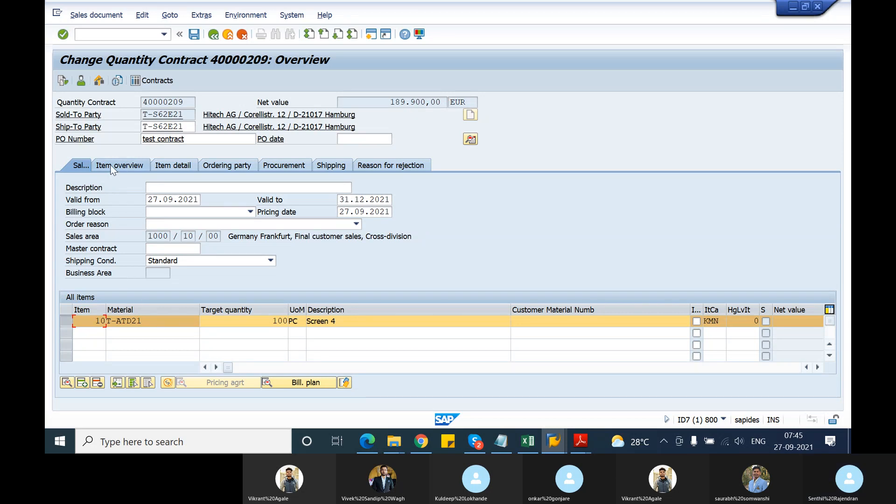
left_click(818, 368)
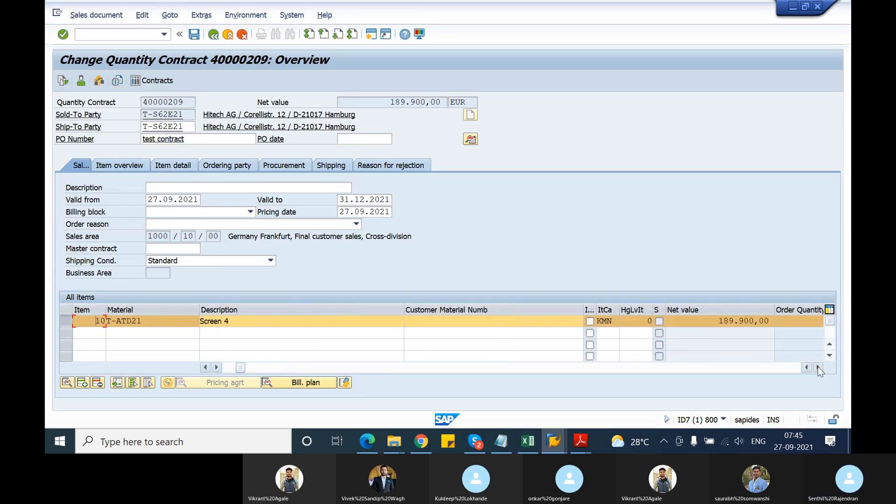
left_click(818, 367)
left_click(818, 367)
left_click(818, 368)
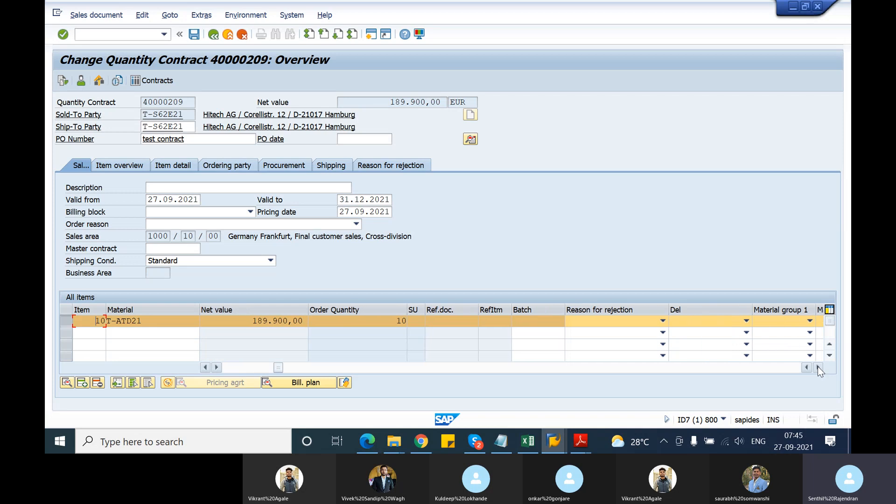
left_click(818, 368)
left_click(818, 367)
left_click(818, 367)
left_click(818, 368)
left_click(818, 367)
left_click(818, 368)
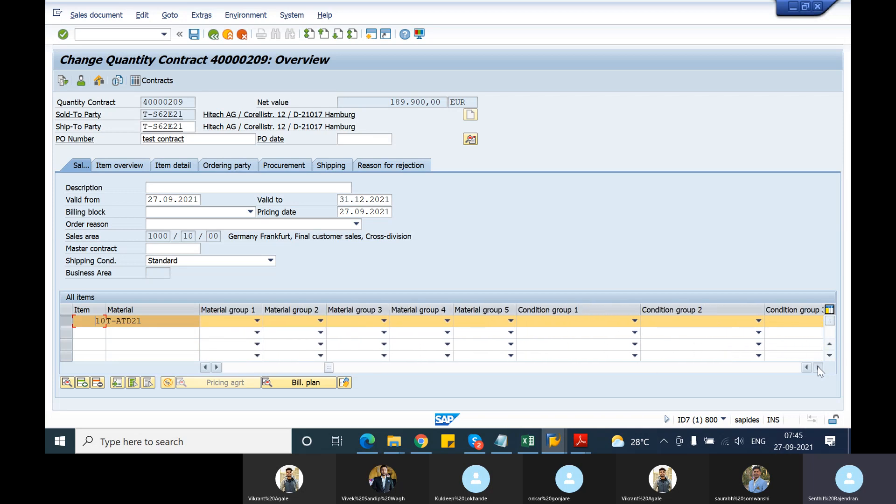
left_click(818, 367)
left_click(818, 367)
left_click(818, 368)
left_click(818, 368)
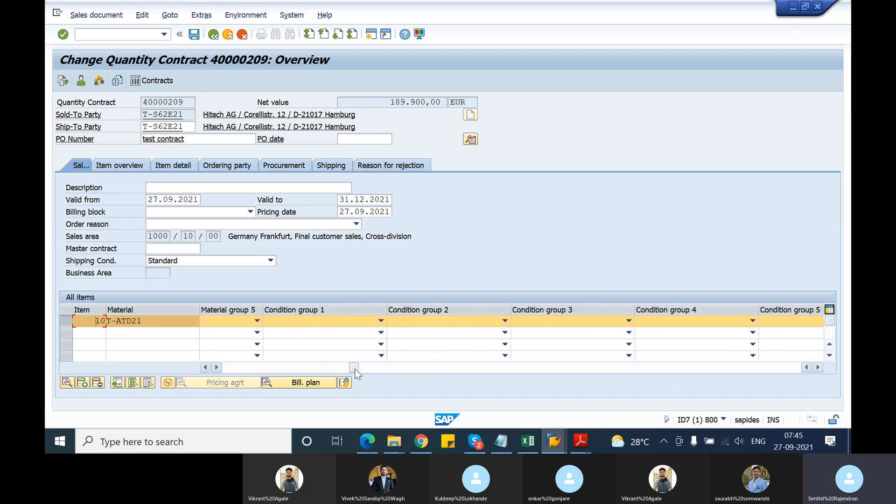
left_click_drag(355, 368, 208, 371)
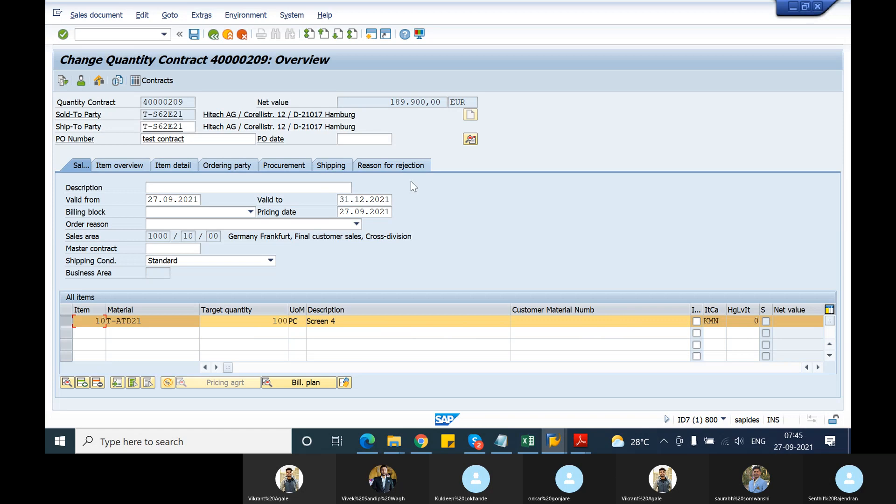
Review the sales and shipping data in the contract header and return to the contract overview.
left_click(470, 139)
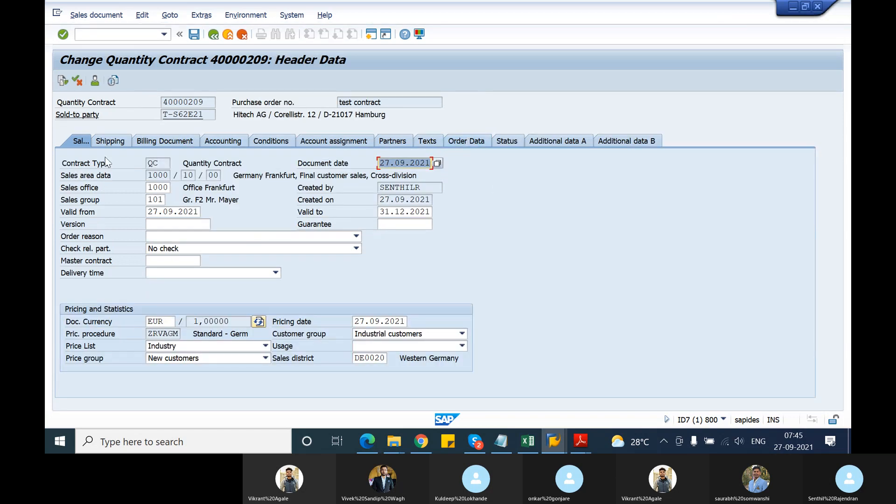
left_click(138, 140)
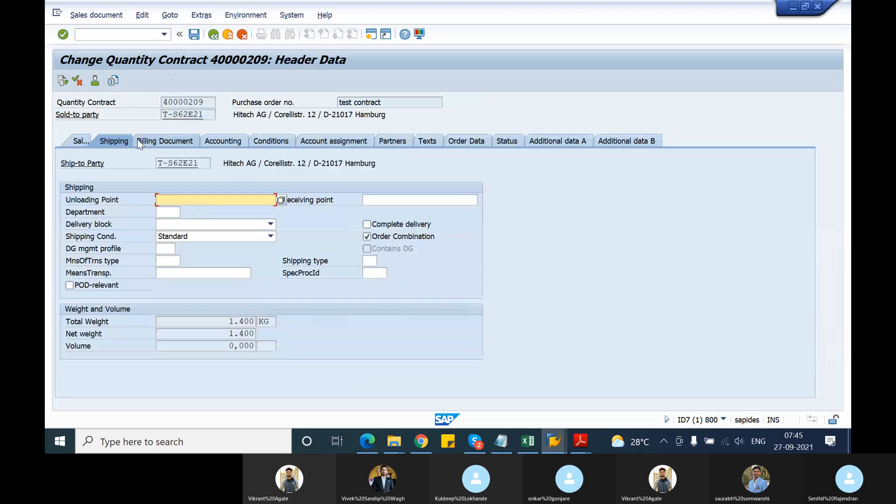
left_click(88, 138)
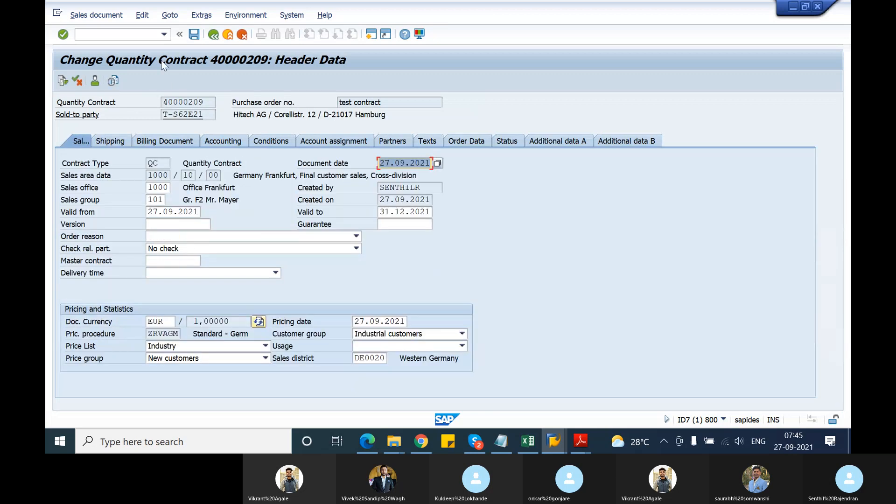
left_click(214, 35)
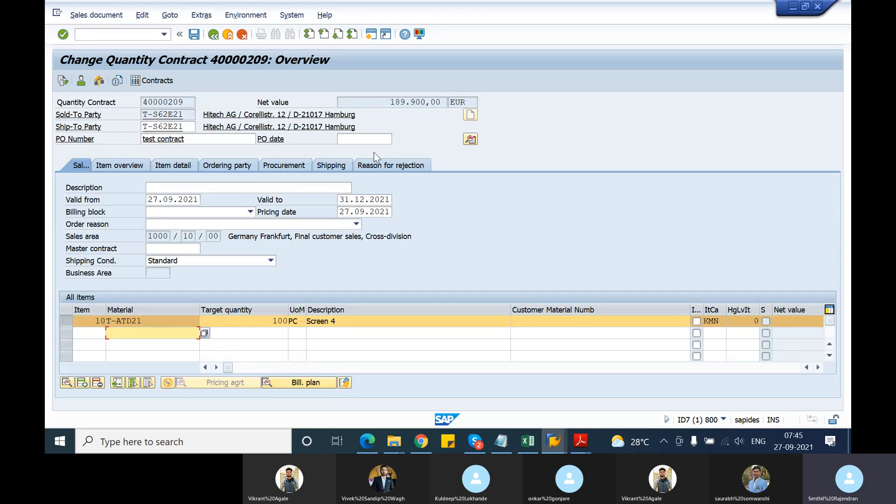
Review item 10 in the contract's item overview and item detail, then check its target quantity in the sales view.
left_click(126, 166)
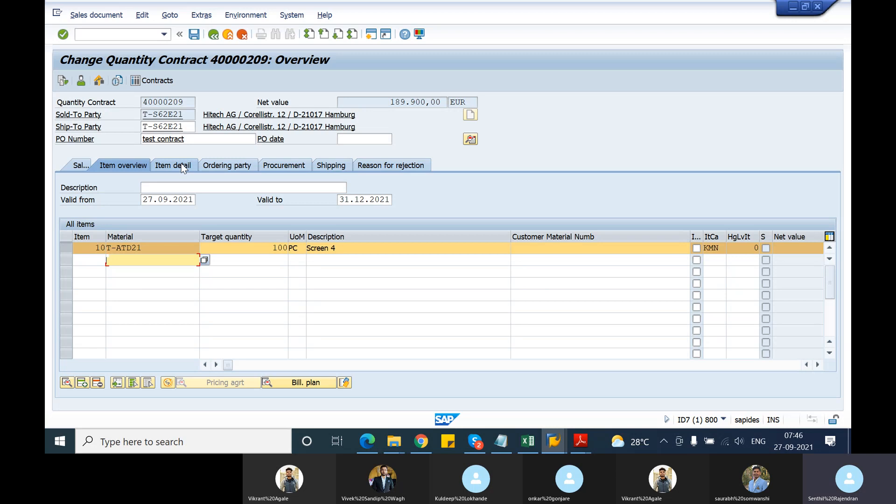
left_click(179, 166)
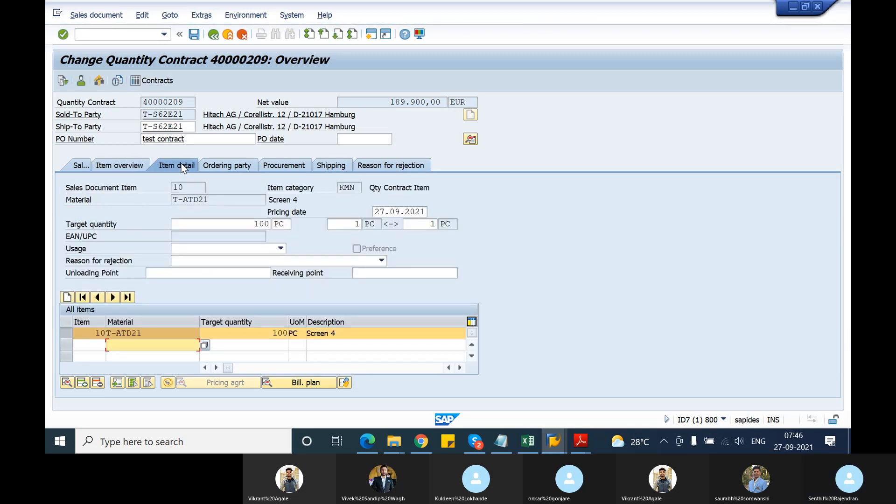
left_click(76, 167)
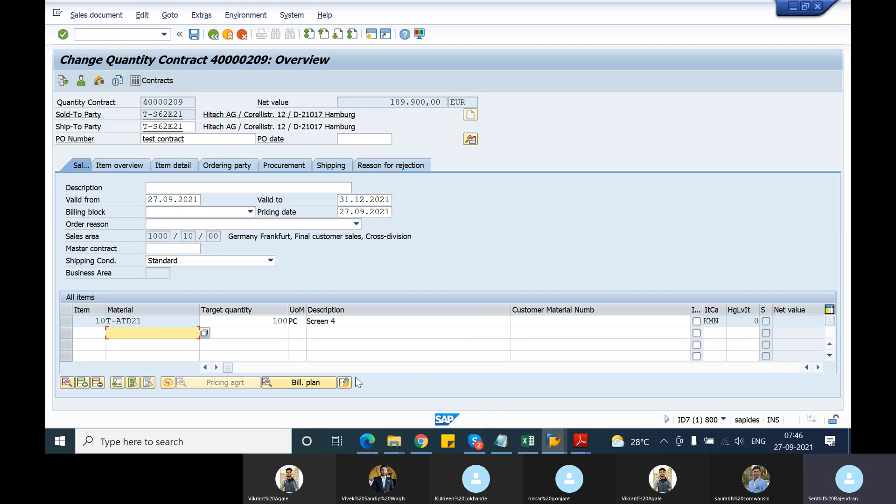
left_click(275, 321)
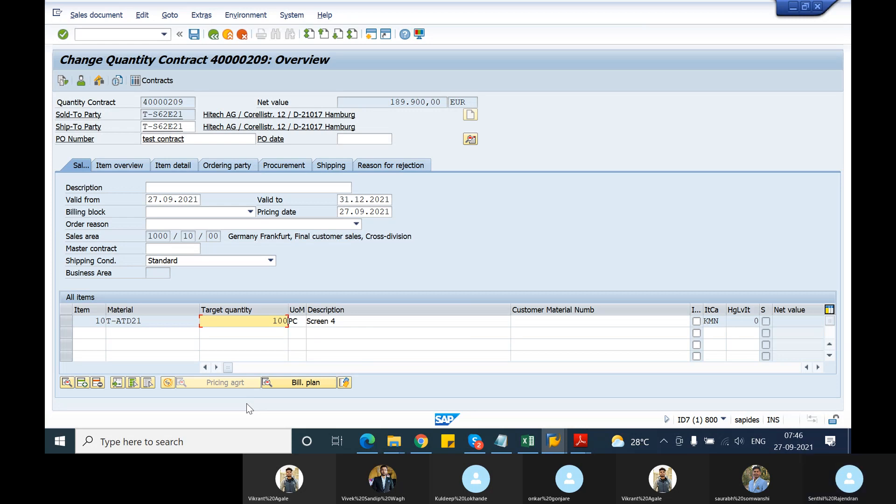
left_click(476, 439)
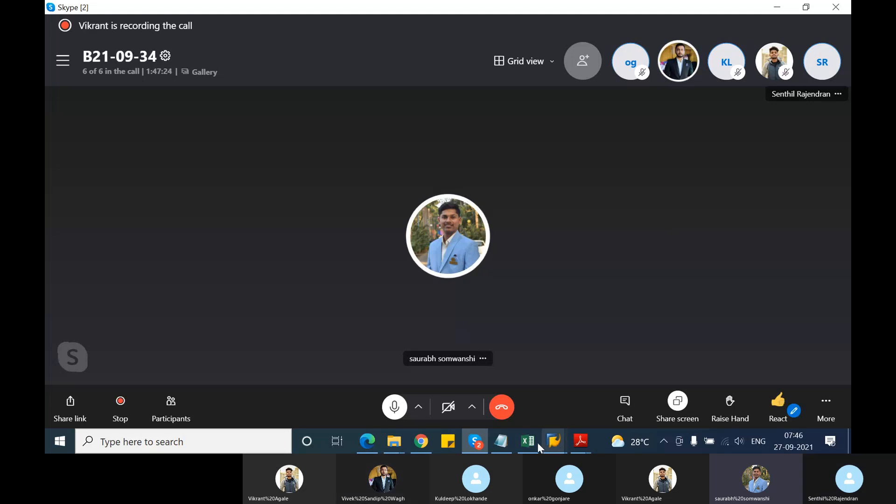
mouse_move(571, 444)
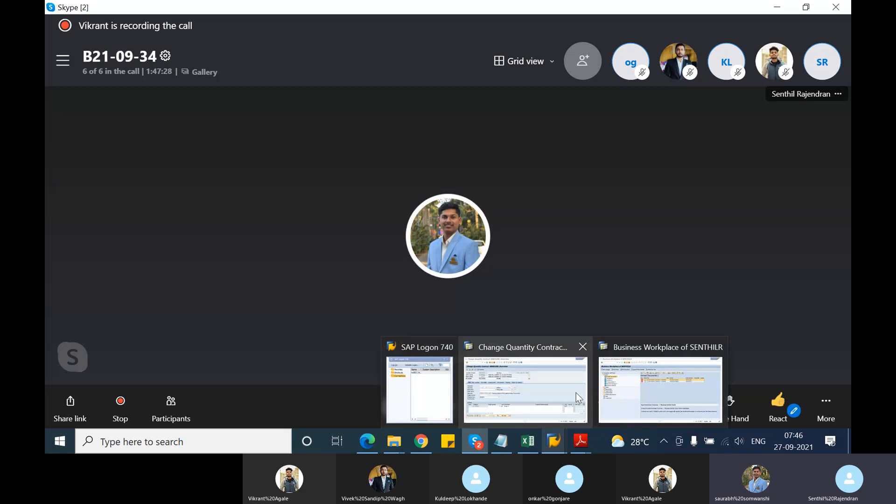
left_click(558, 399)
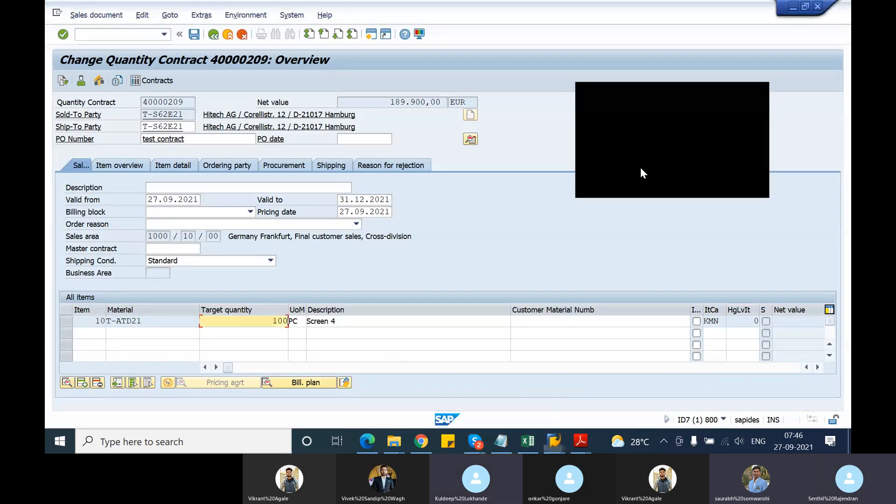
left_click(760, 96)
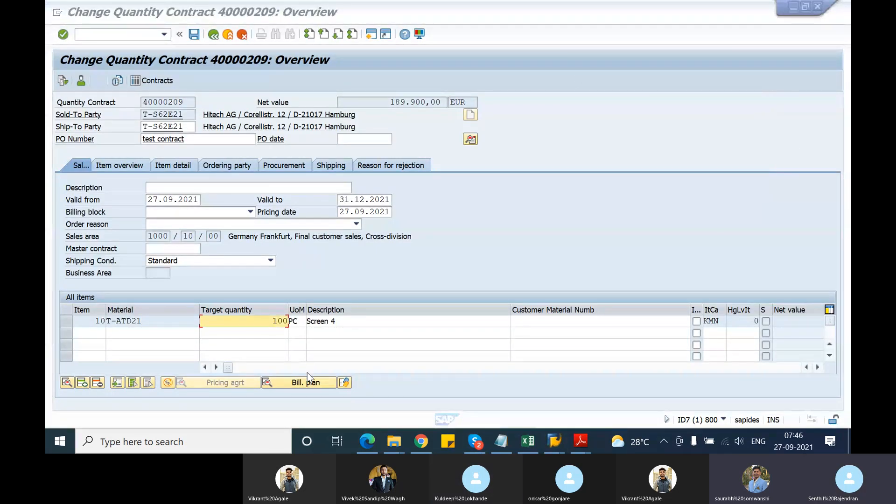
Check the target quantity and item category of item 10 in the quantity contract.
left_click(258, 324)
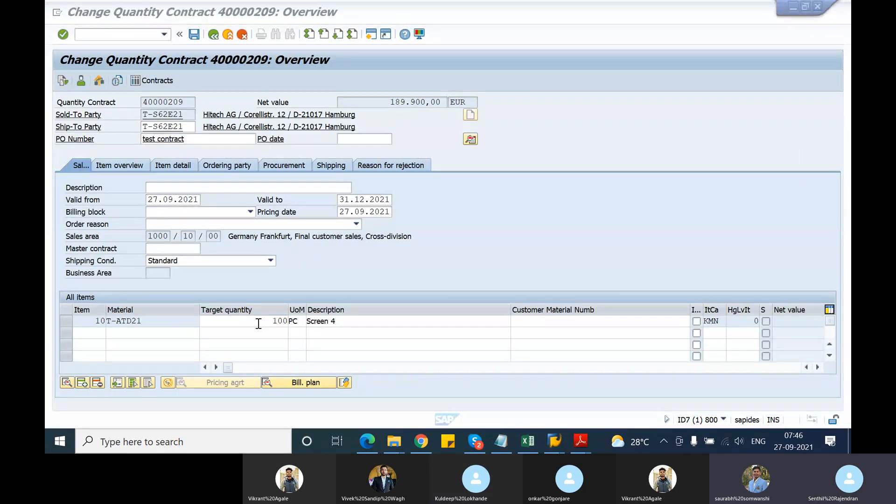
left_click(286, 321)
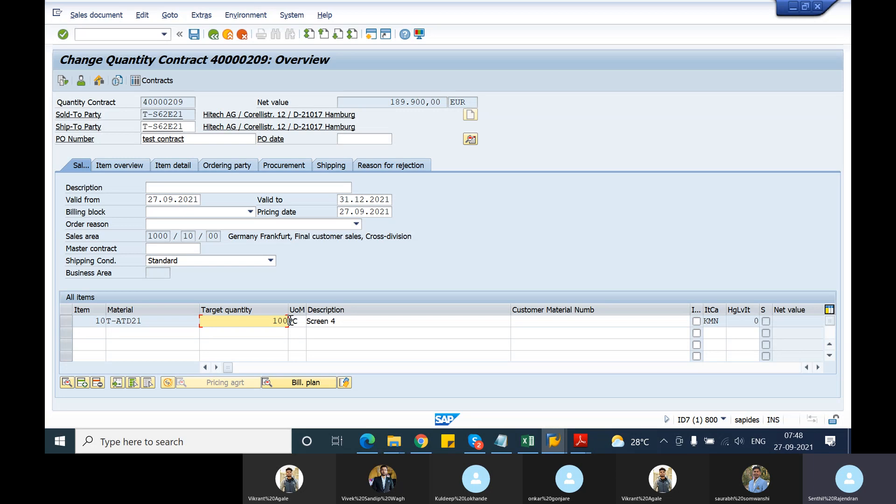
left_click(721, 322)
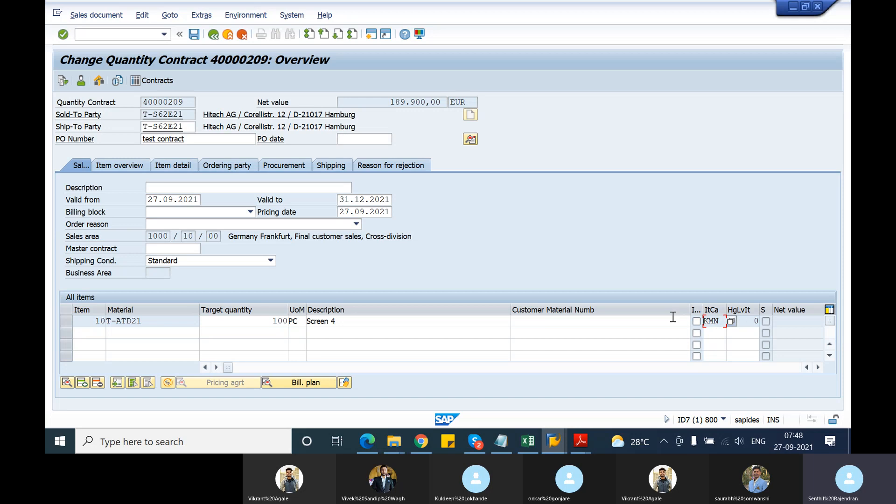
Open a new session and start transaction VOV7 for maintaining item categories.
left_click(369, 36)
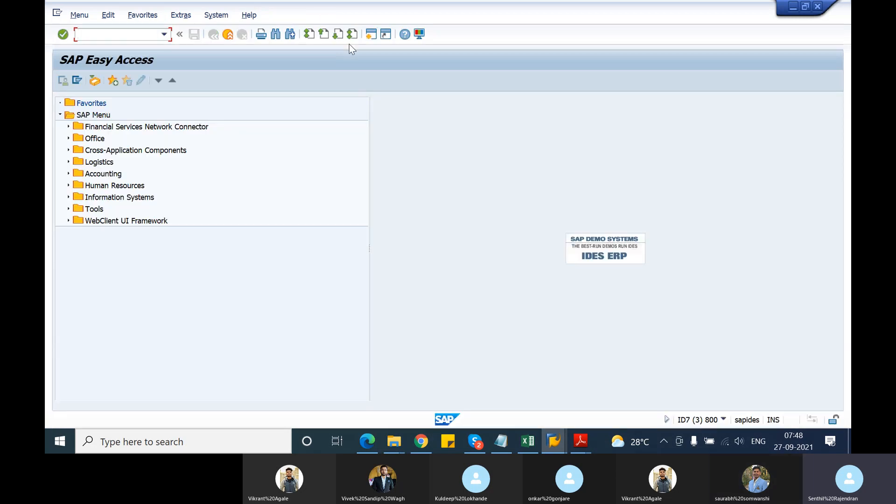
type("vov7")
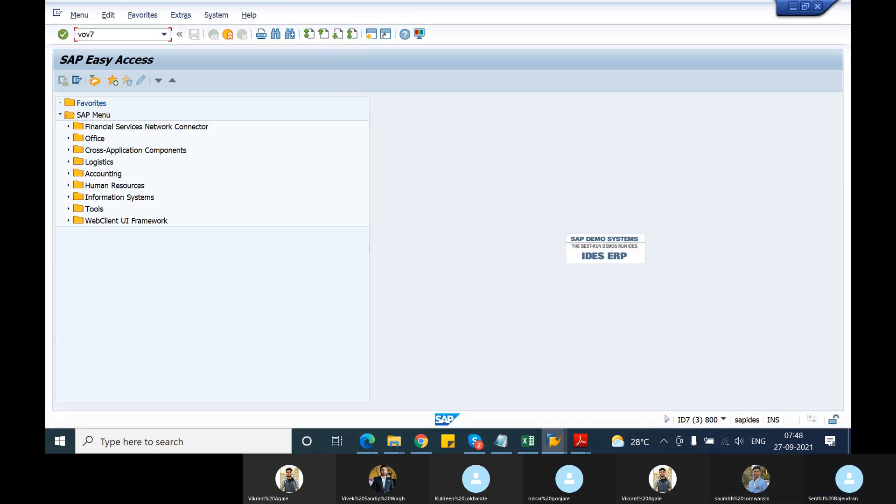
key("Return")
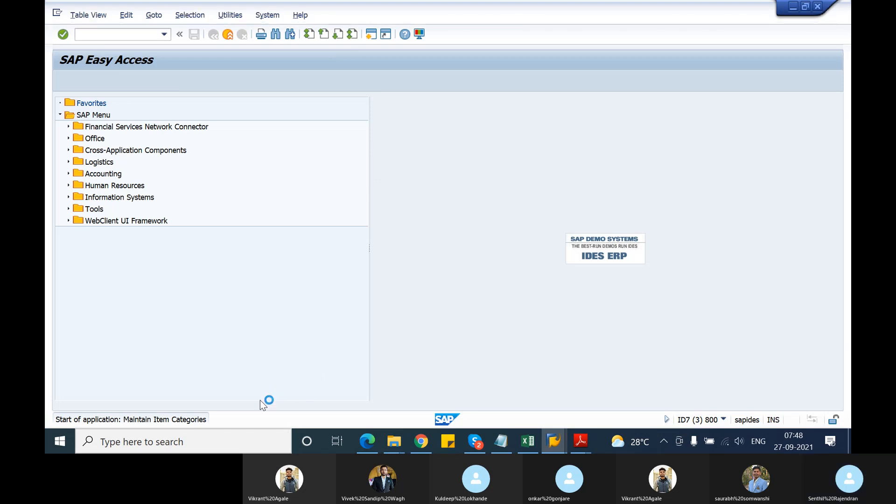
Position the item category list at KMN and open the details of that quantity contract item category.
left_click(135, 396)
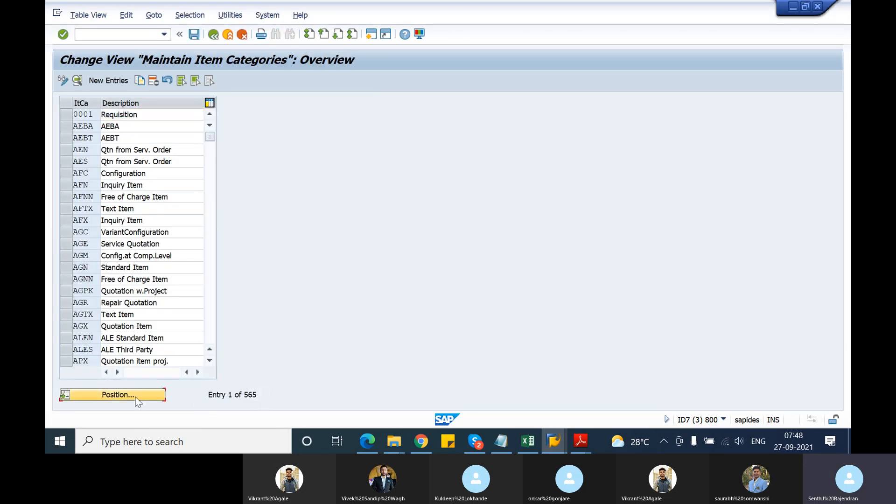
type("ENS")
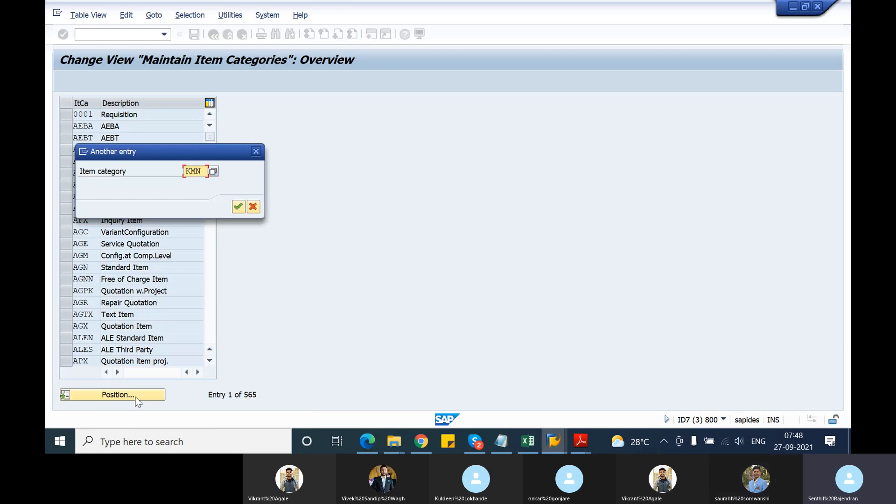
key("Return")
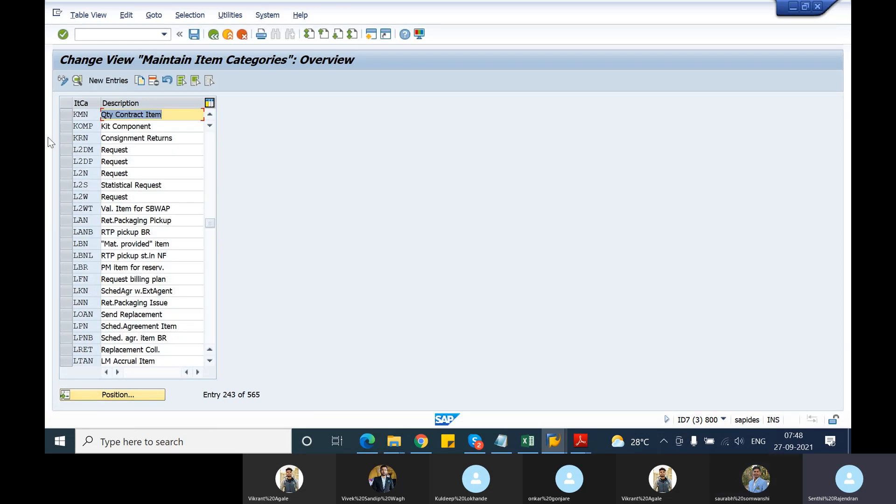
left_click(78, 81)
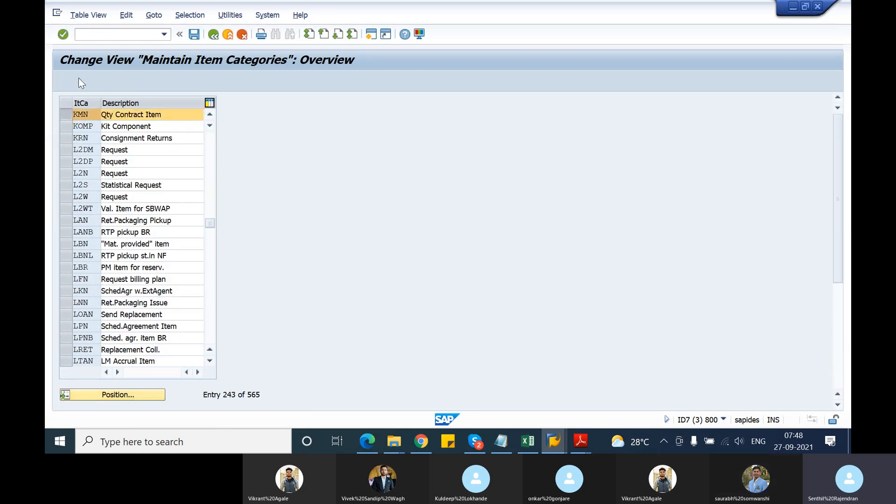
Examine the possible Contract Release Ctrl values for item category KMN, highlighting option A, the warning if the target value is exceeded.
scroll(497, 256, "down", 5)
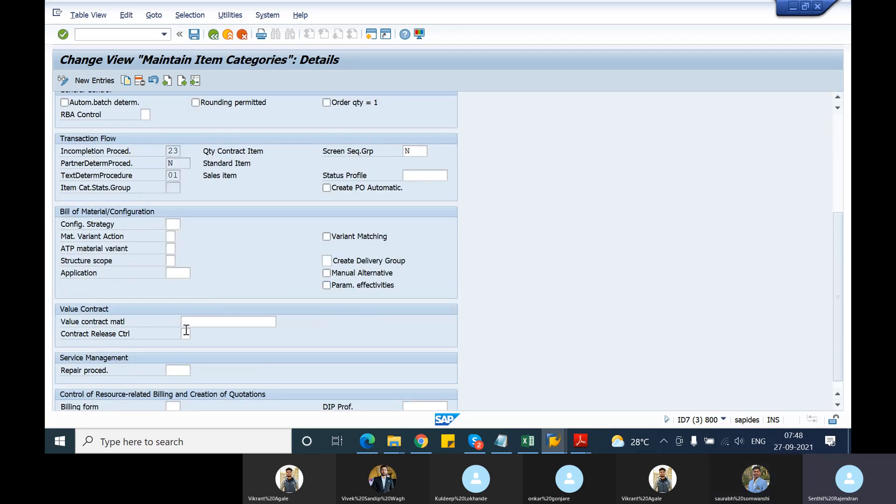
left_click(186, 333)
left_click(196, 333)
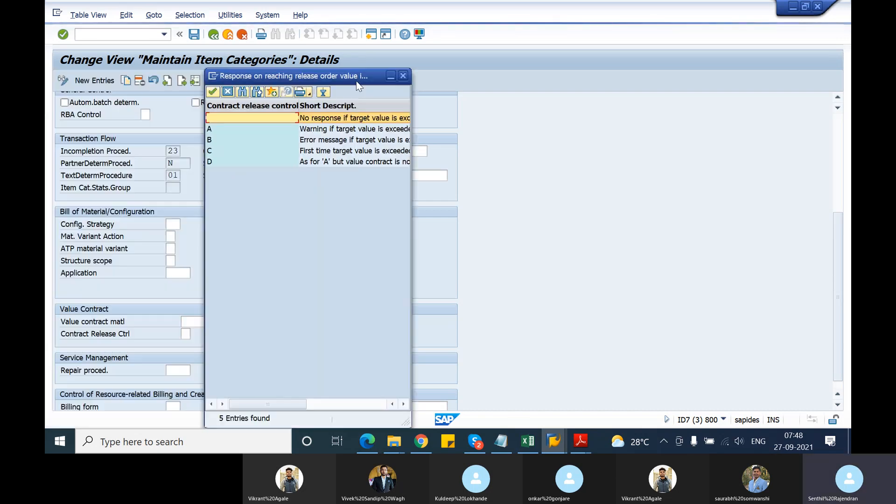
left_click_drag(430, 195, 561, 197)
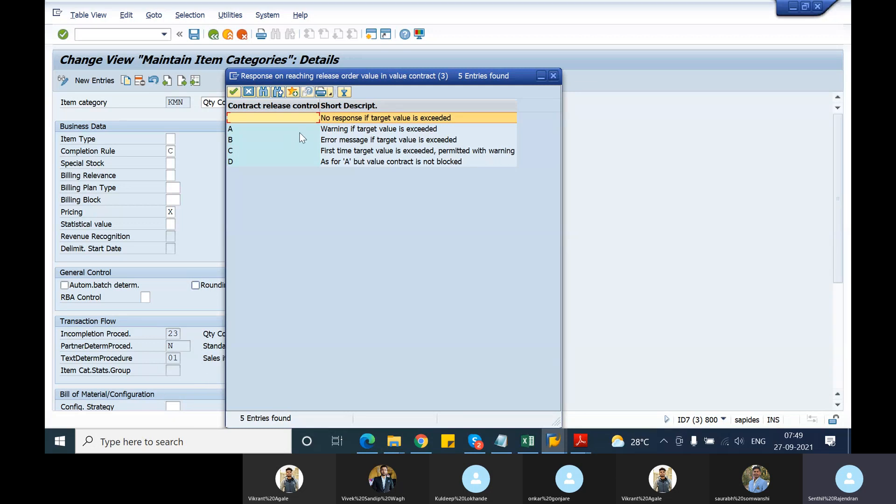
left_click(234, 131)
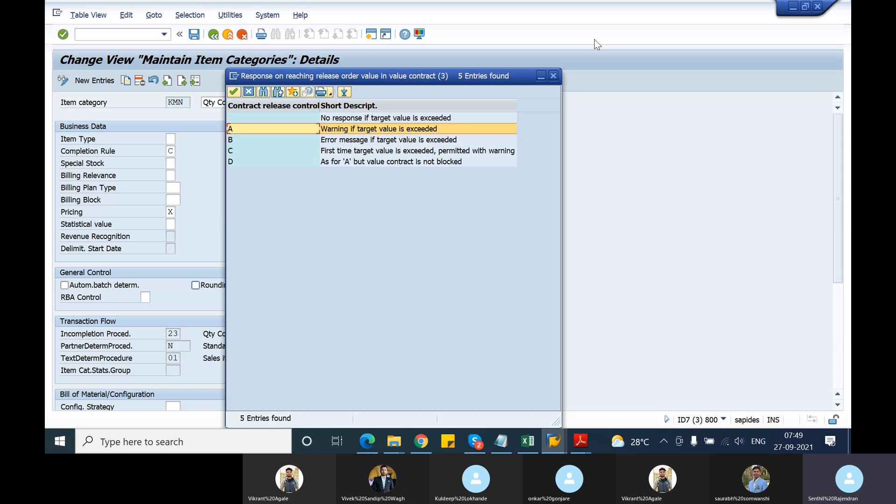
Close the Contract Release Ctrl value list and leave item category maintenance for the SAP Easy Access screen.
left_click(556, 79)
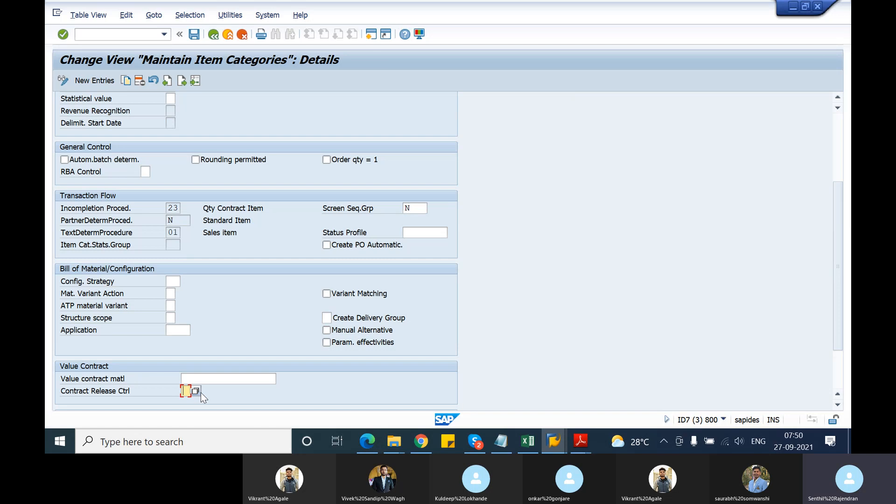
left_click(216, 37)
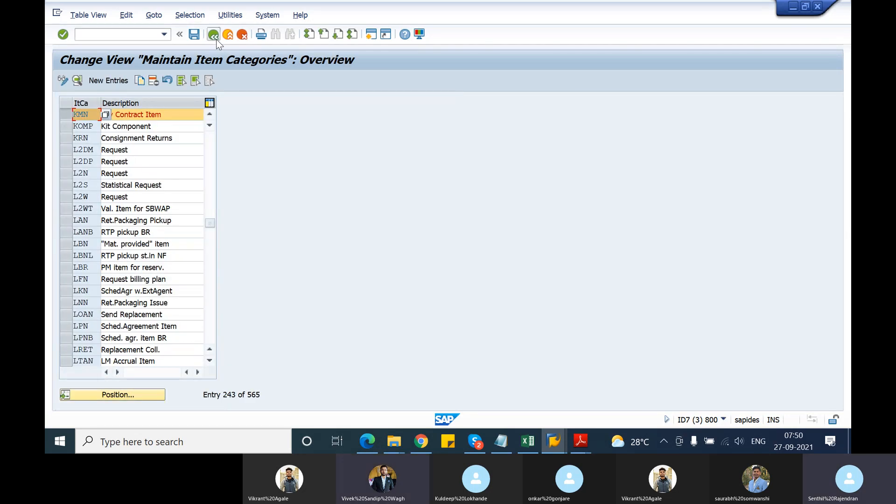
left_click(216, 38)
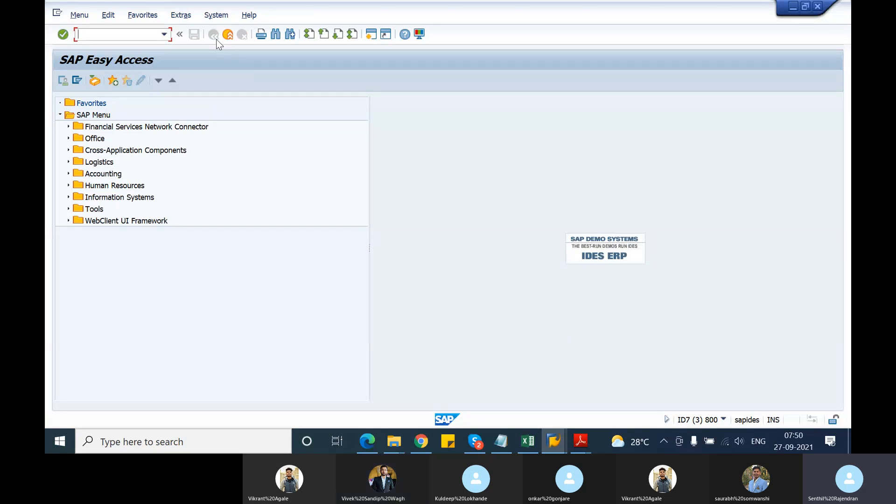
Start transaction SPRO and display the SAP Reference IMG.
left_click(117, 37)
type("spro")
key("Return")
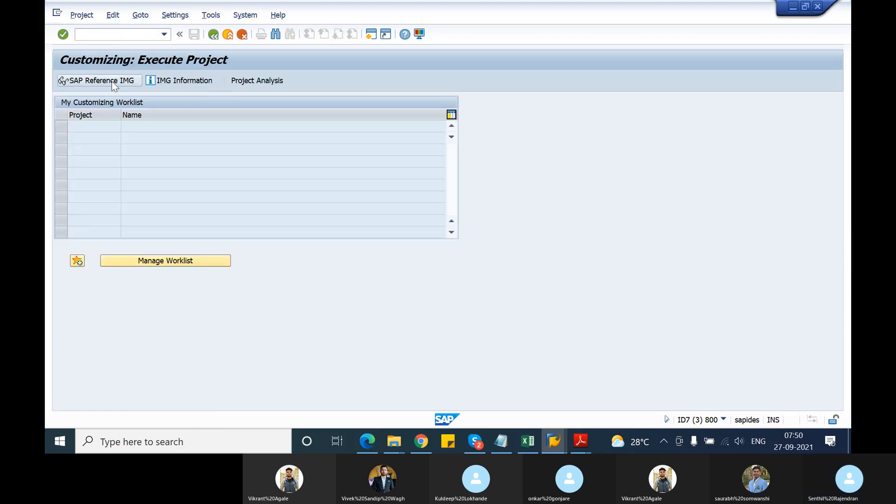
left_click(112, 81)
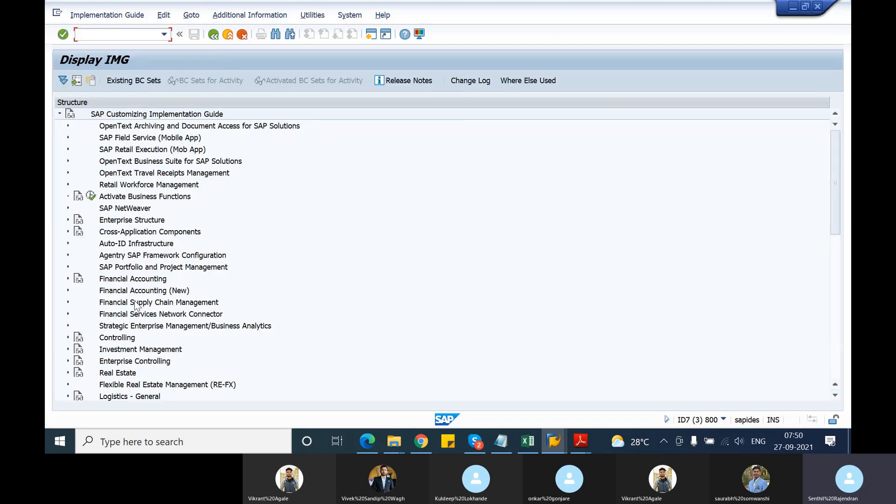
Under Sales and Distribution > Sales, open the copy control activity Copying Control: Sales Document to Sales Document.
scroll(134, 301, "down", 3)
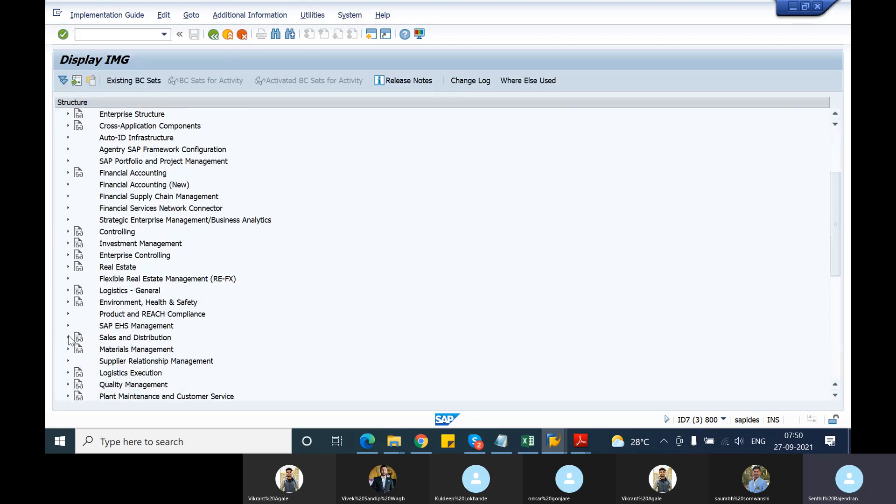
left_click(68, 338)
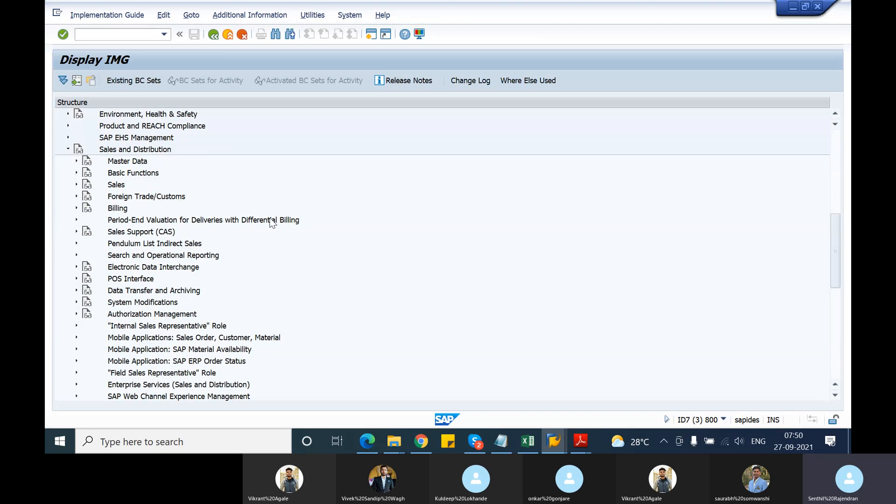
left_click(76, 185)
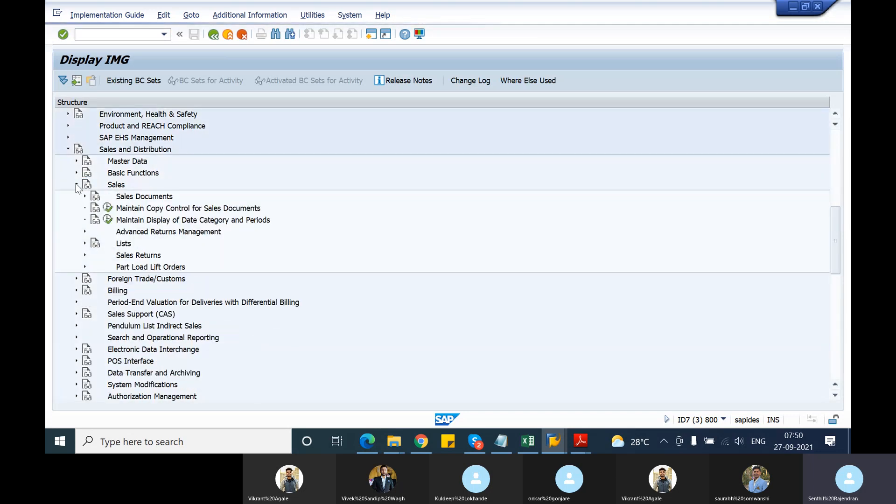
left_click(108, 209)
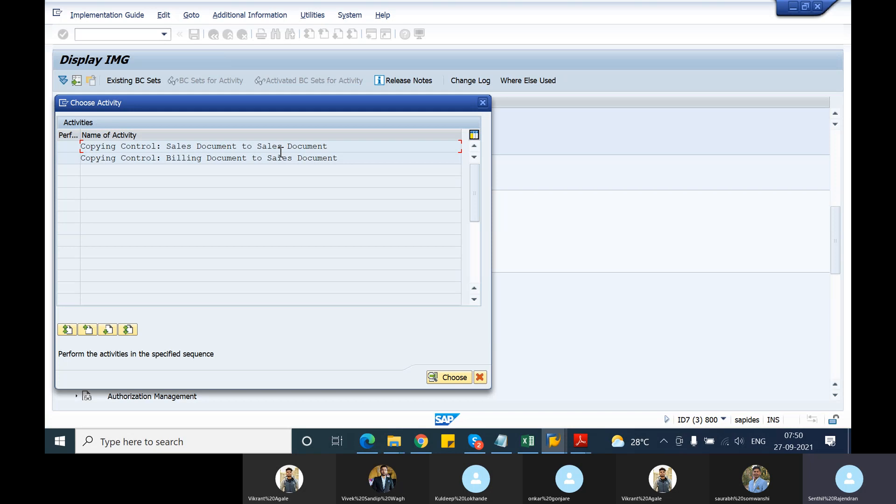
left_click_drag(330, 146, 171, 149)
left_click(171, 149)
double_click(172, 149)
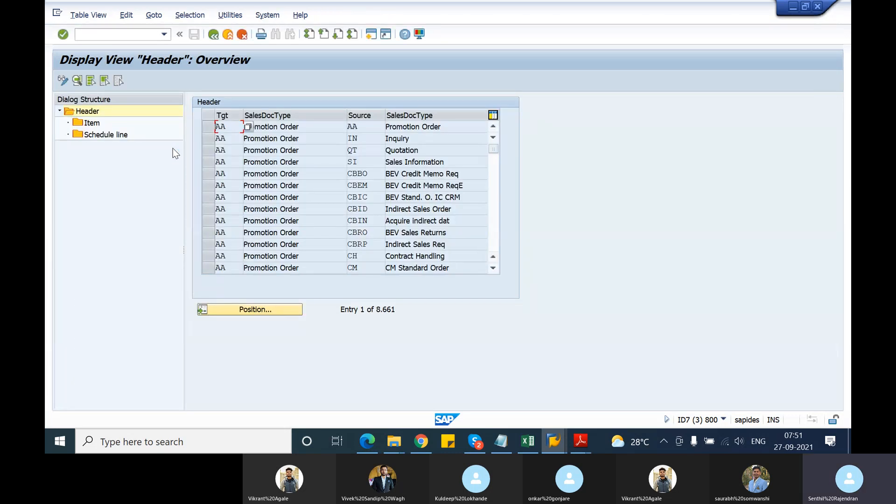
Position the header copy control list at target OR and source QC, and open that entry's header details.
left_click(247, 311)
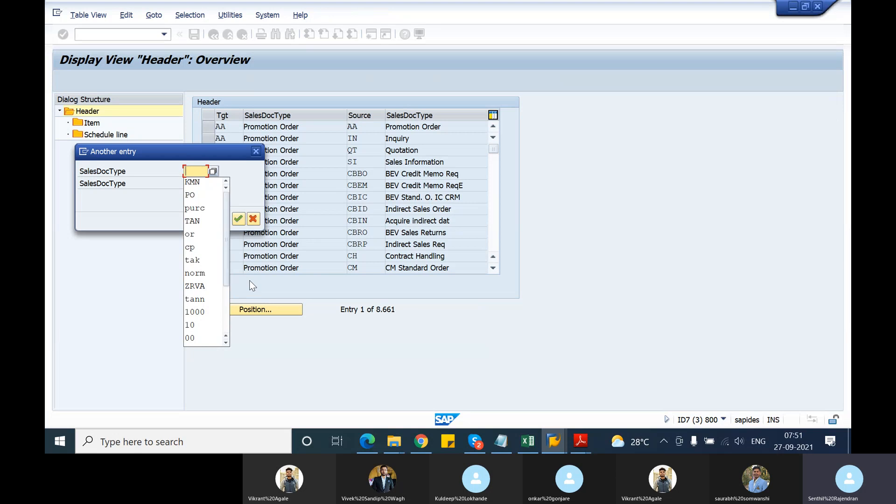
type("or")
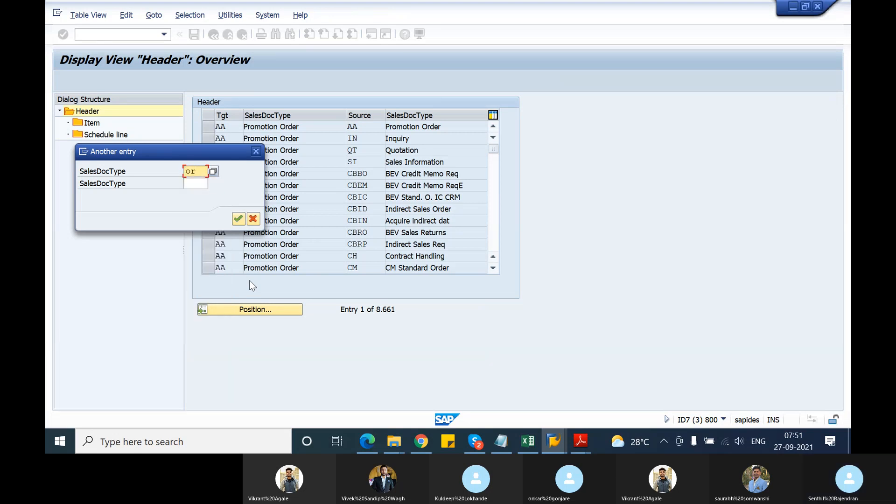
key("Tab")
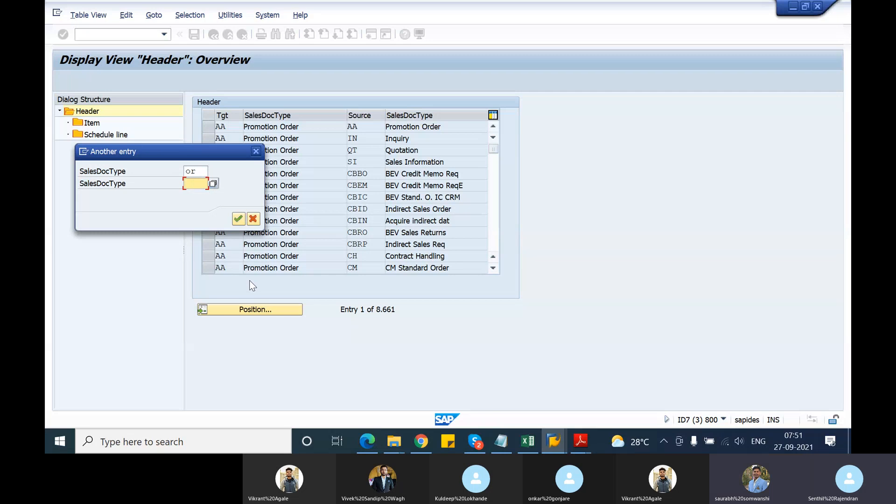
type("or")
key("Return")
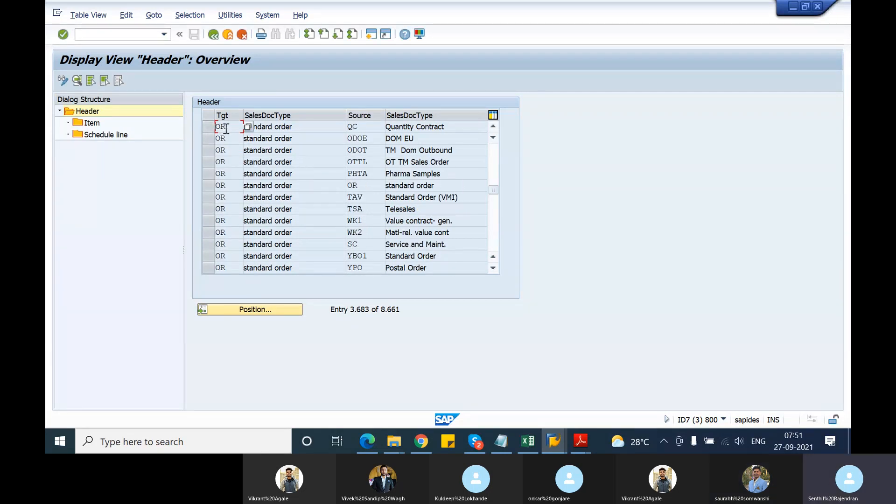
left_click(362, 130)
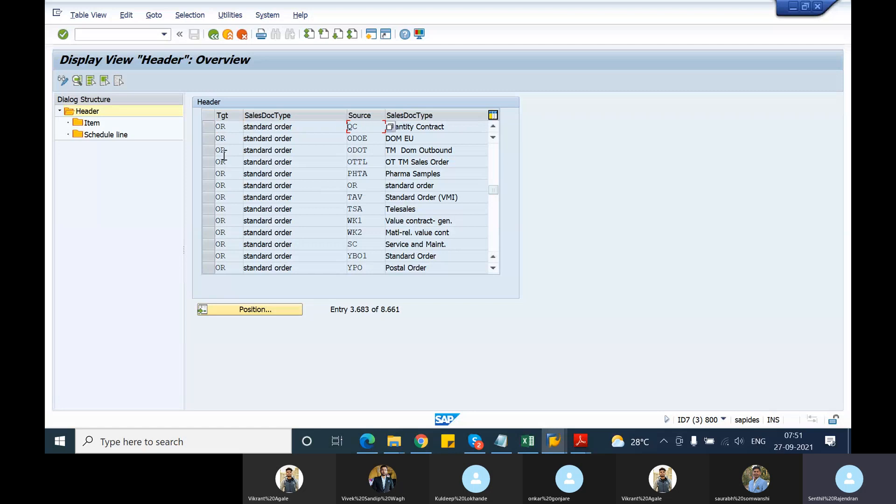
left_click(205, 127)
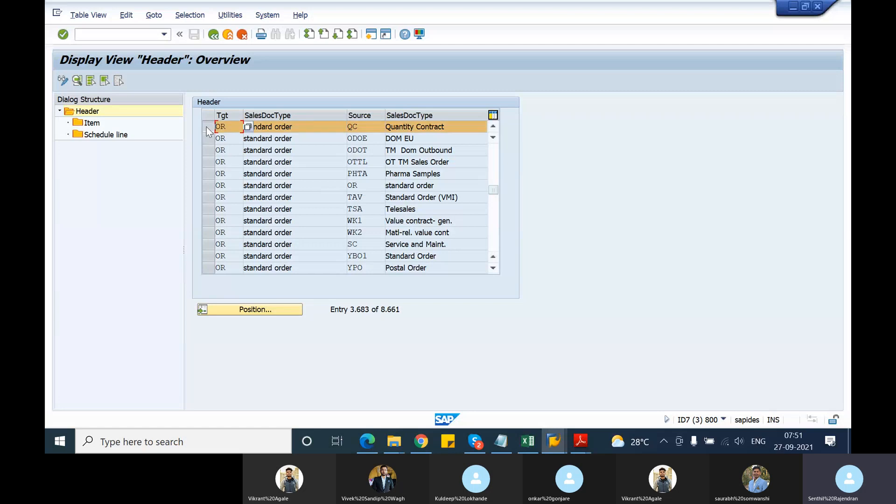
left_click(78, 81)
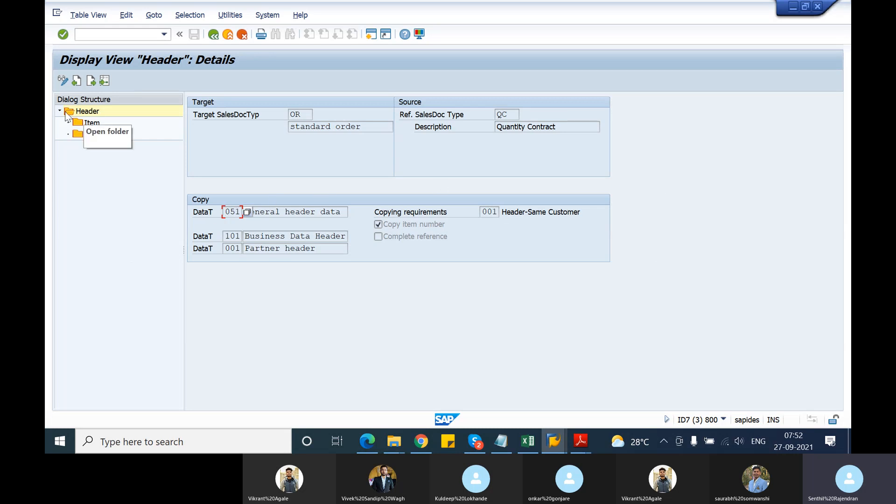
Switch to the item level of the QC to OR copy control and open the details of item category KMN.
left_click(93, 123)
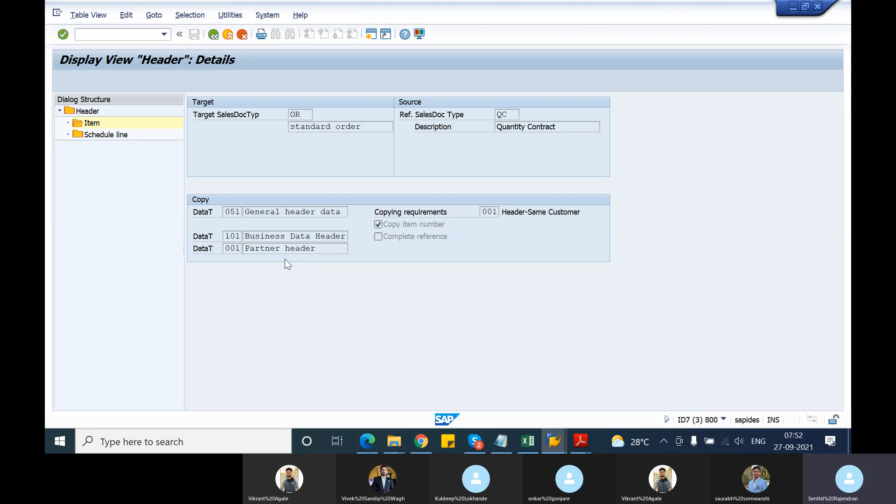
left_click(292, 308)
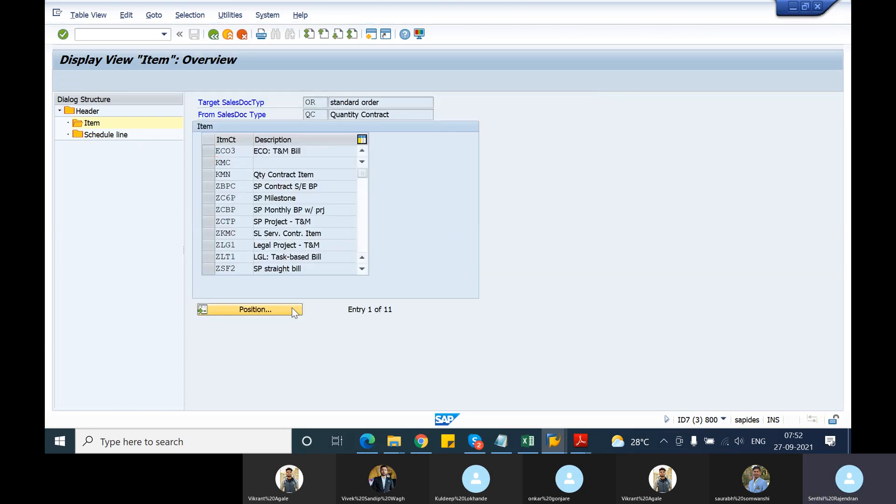
type("kmn")
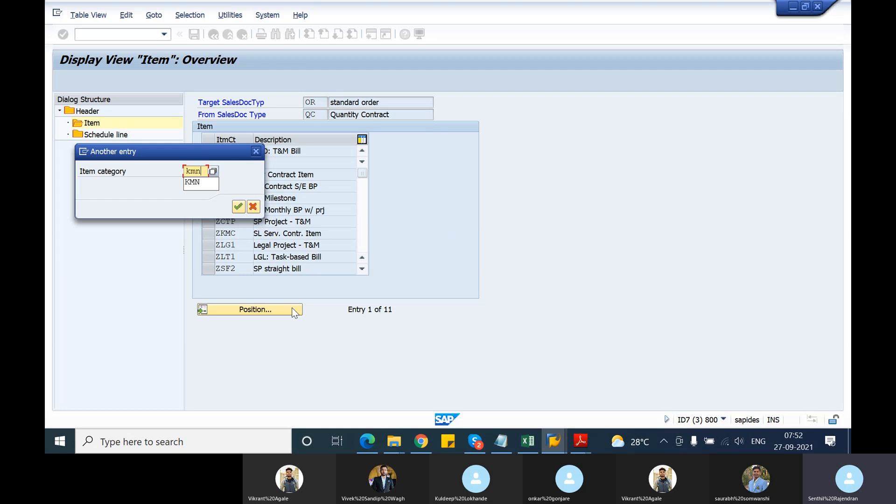
key("Return")
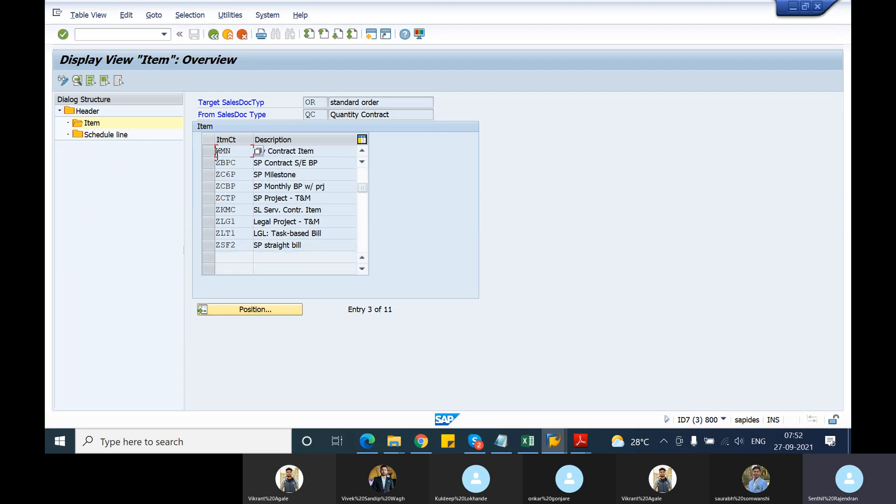
left_click(205, 156)
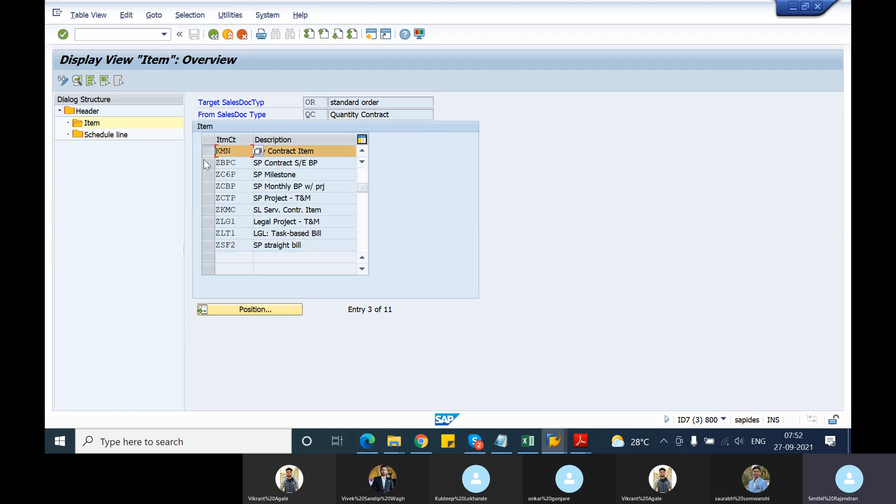
left_click(78, 80)
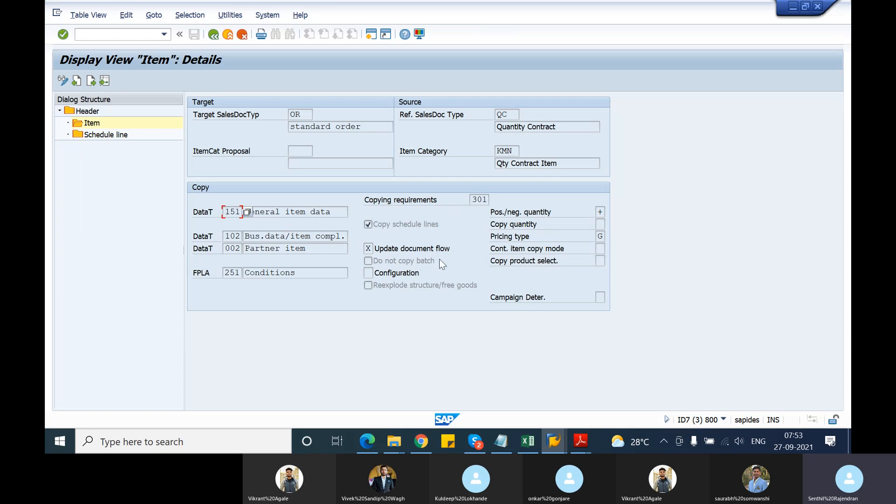
Return to the item overview, open a new session and start transaction VOV8 for maintaining sales order types.
left_click(214, 37)
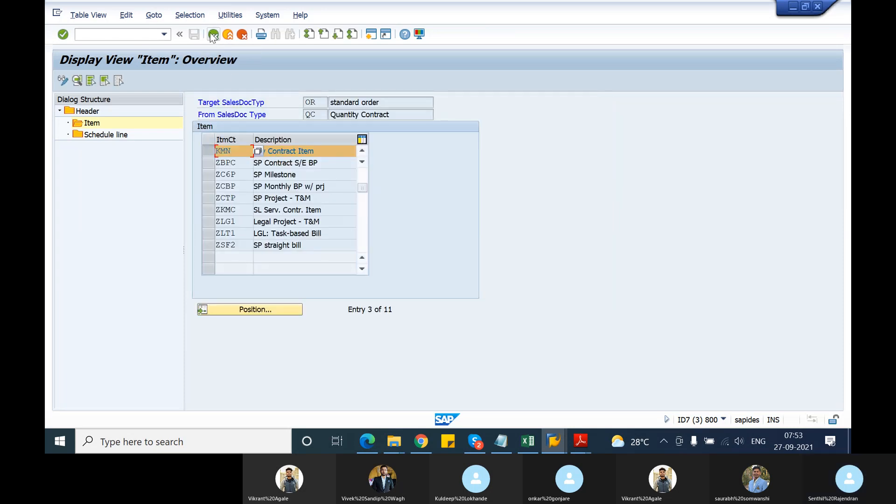
left_click(363, 37)
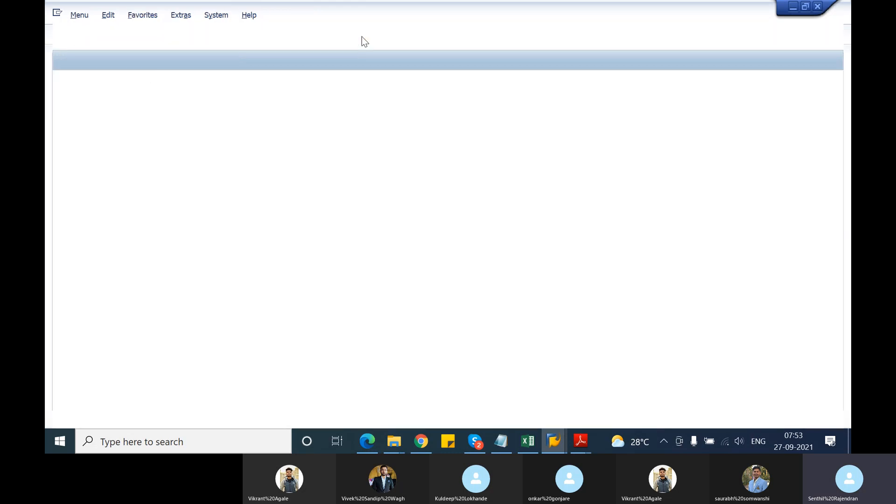
type("vov8")
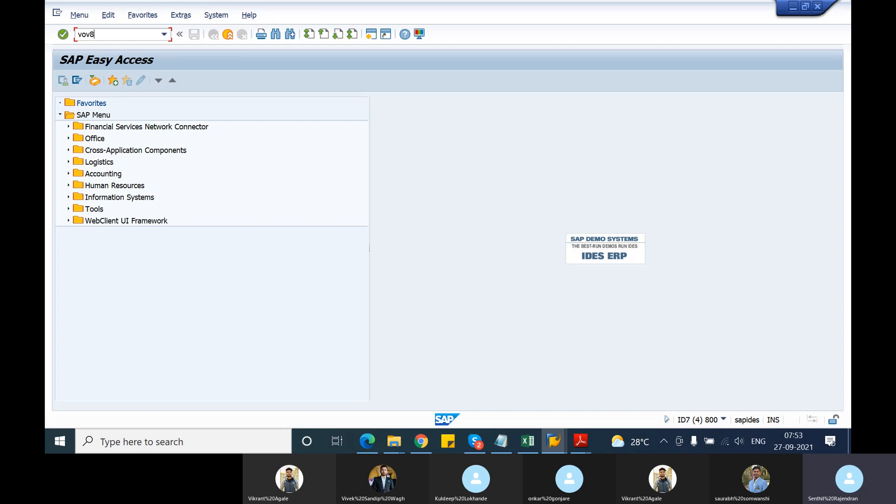
key("Return")
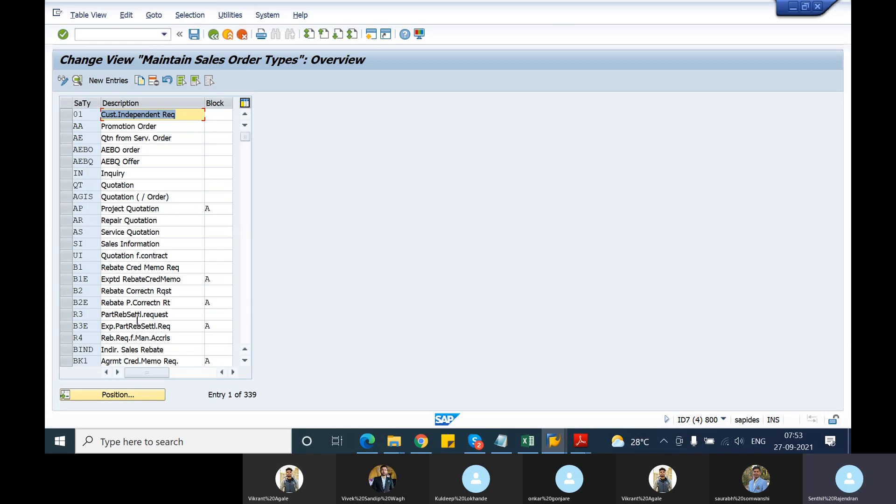
Position the sales order type list at QC and review the detail settings of the Quantity Contract type.
left_click(130, 394)
type("QC")
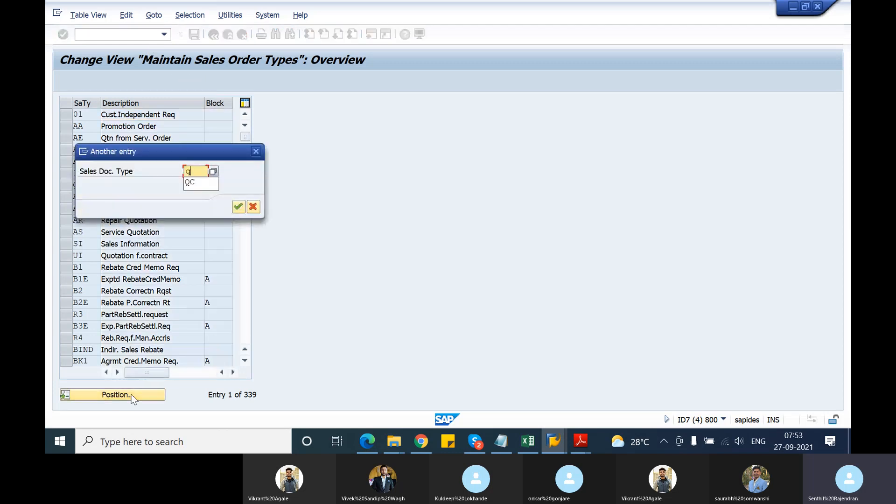
key("Return")
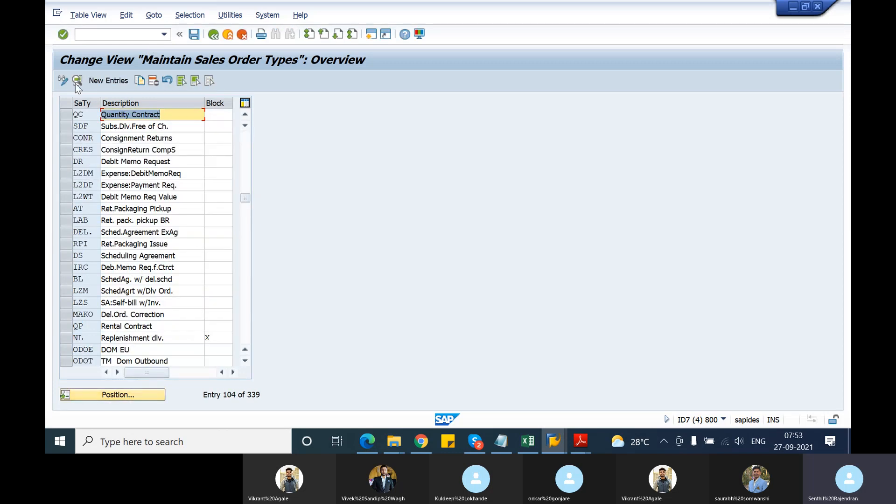
left_click(66, 115)
left_click(77, 82)
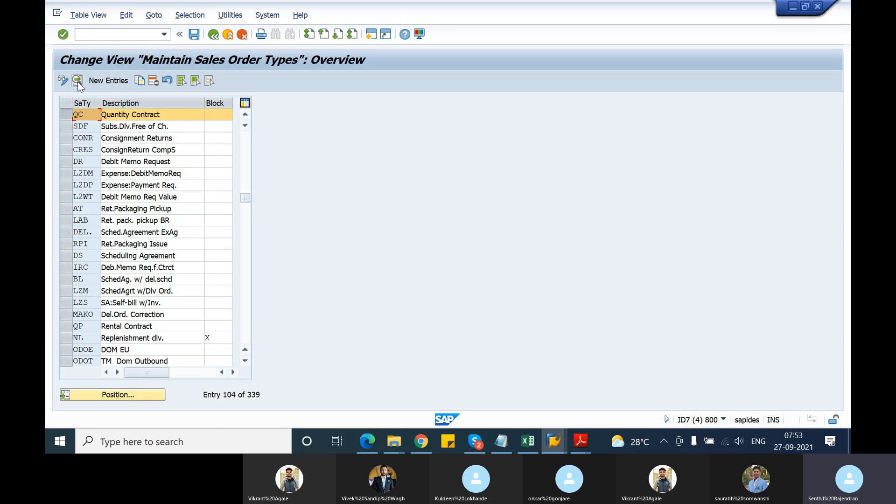
scroll(434, 338, "down", 8)
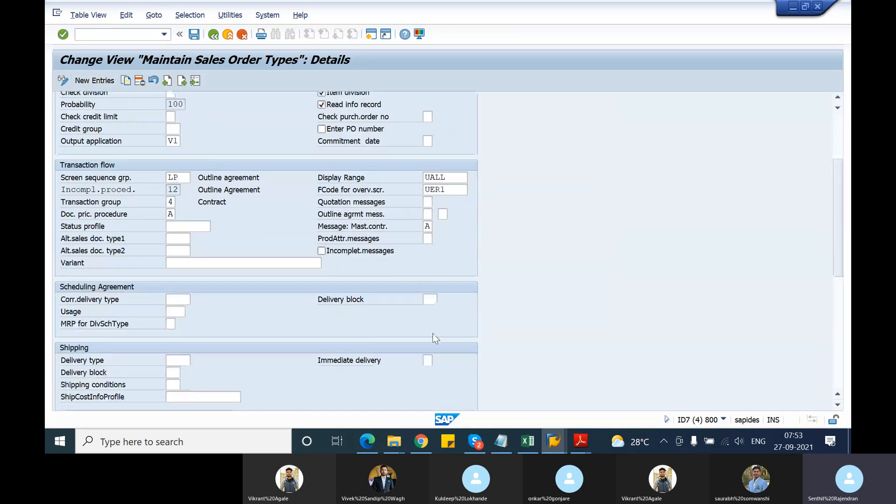
scroll(433, 334, "down", 3)
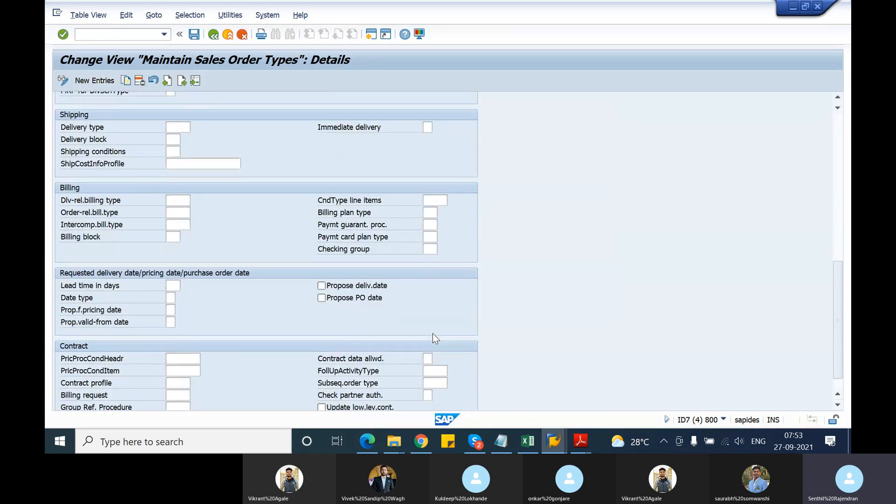
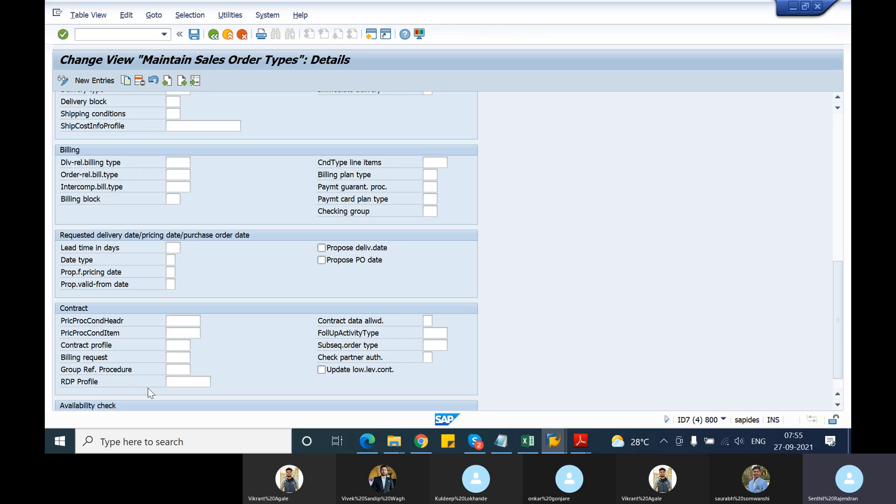
Open an additional SAP session from the QC type details and switch to the batch notes in Notepad.
left_click(175, 369)
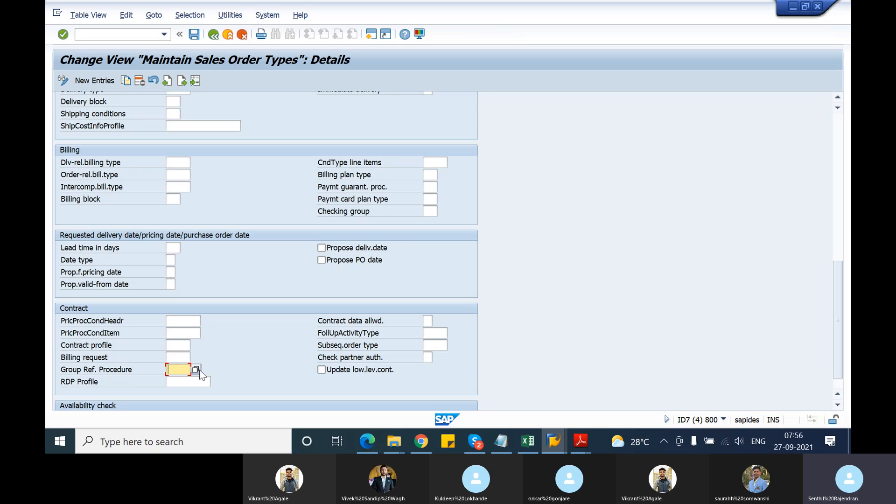
left_click(371, 35)
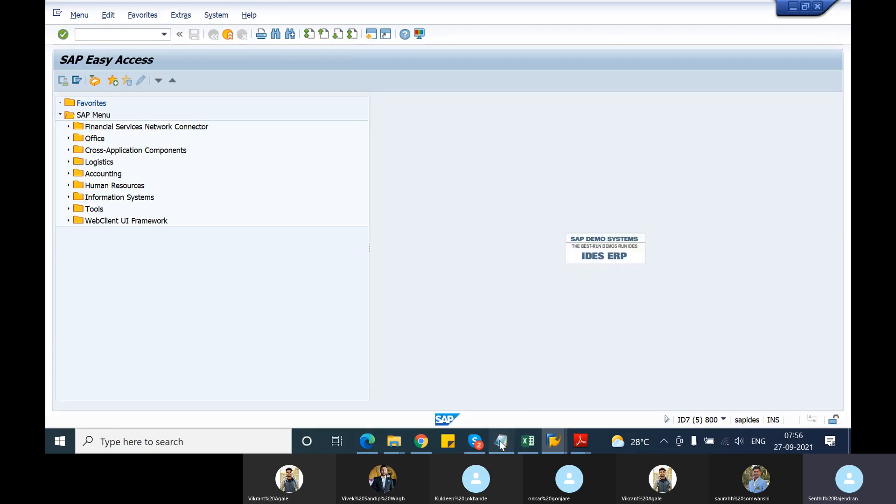
left_click(501, 445)
scroll(144, 210, "up", 1)
scroll(144, 210, "down", 1)
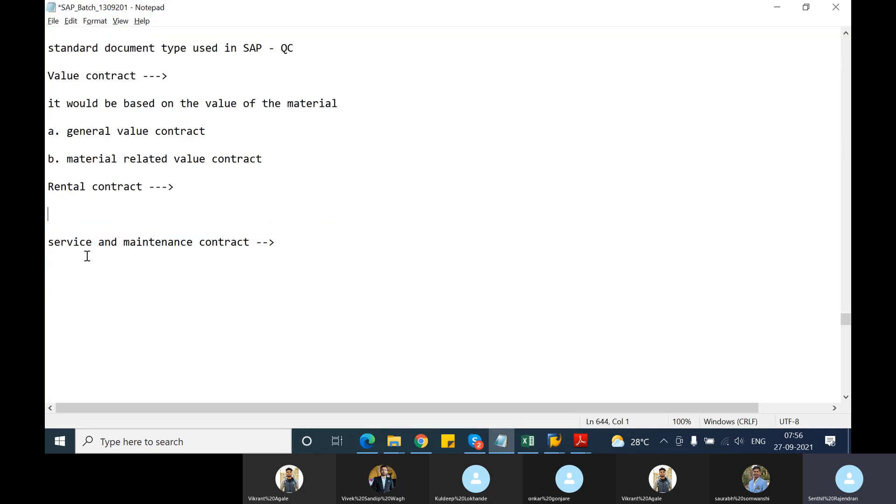
Add the line "Master contract -- group low level contracts" below the service and maintenance contract entry in the notes.
left_click(69, 271)
type("Master contract -- ")
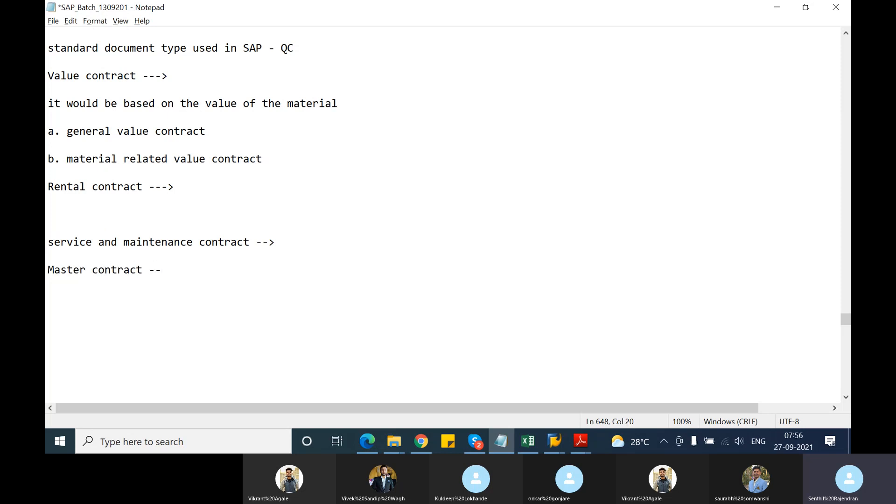
type("group ")
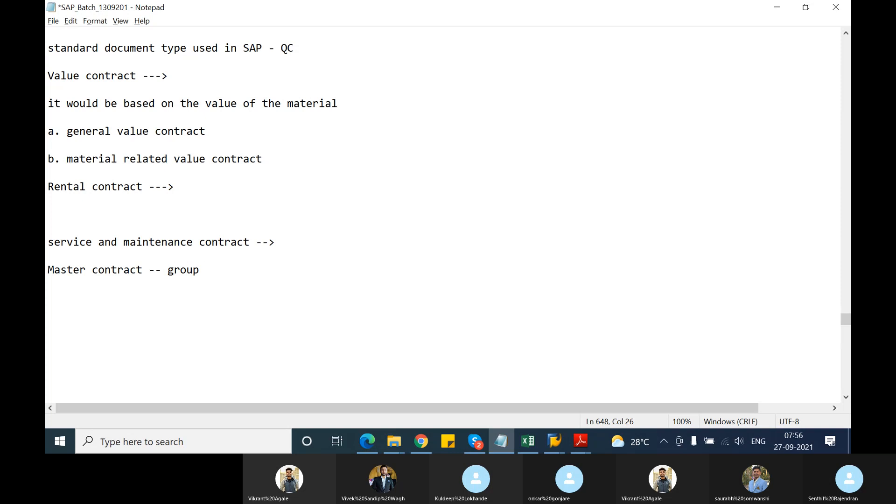
type("low lev")
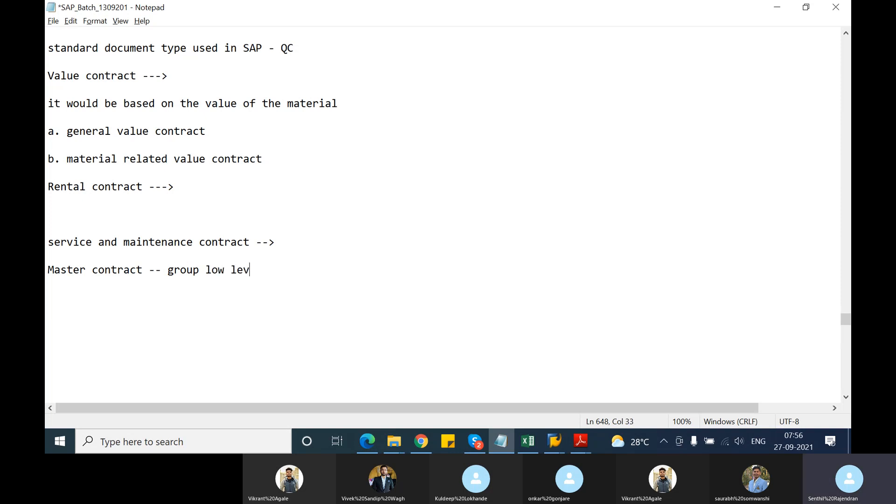
type("el contracts")
key("Return")
key("Return")
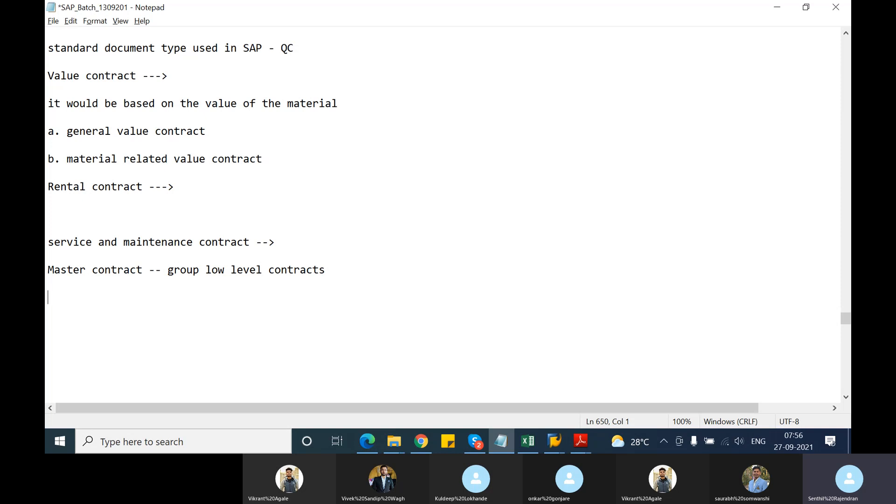
Add the line "Group reference procedure" below the master contract note.
type("Group reference proc")
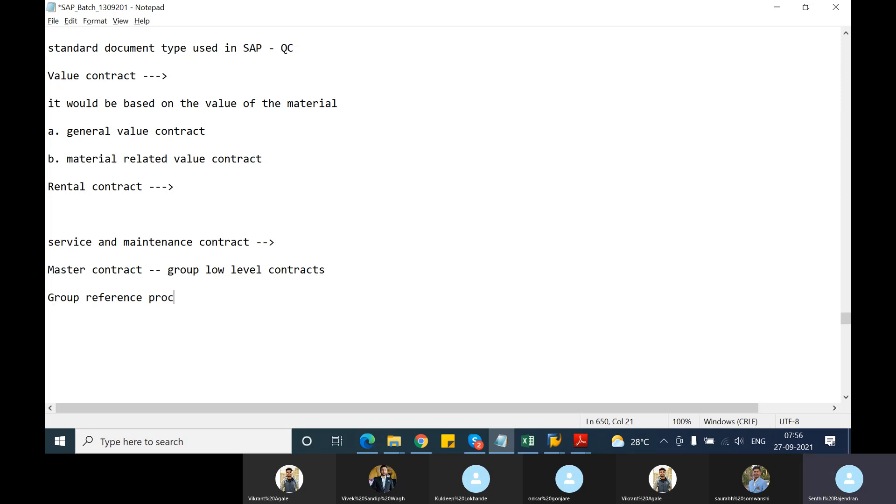
type("edure")
key("Return")
key("Return")
Switch back to SAP, start transaction SPRO and open the SAP Reference IMG.
key("alt+Tab")
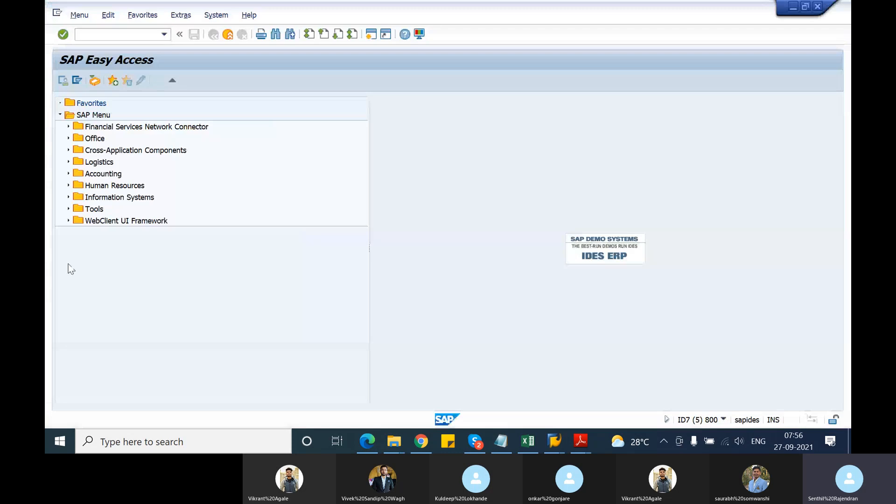
type("spro")
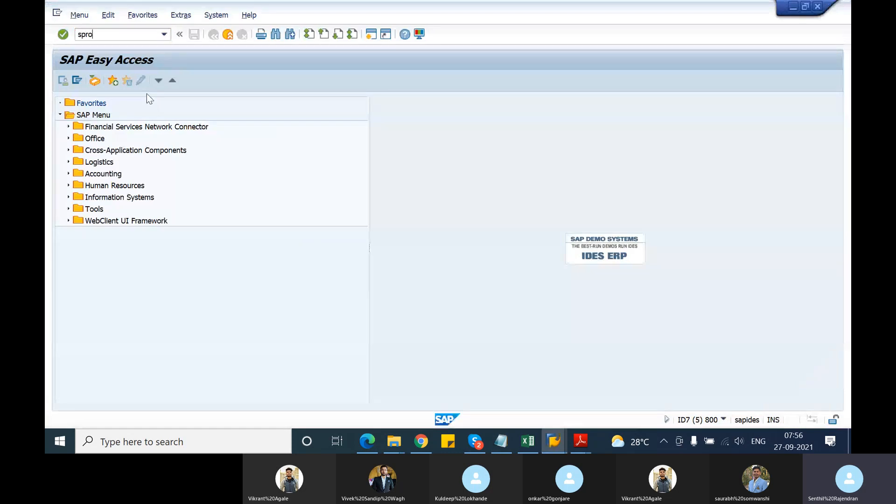
key("Return")
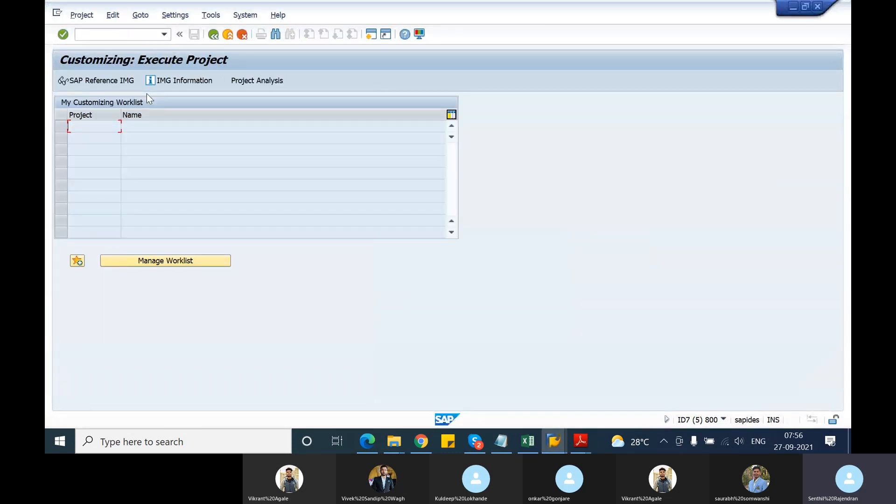
left_click(121, 84)
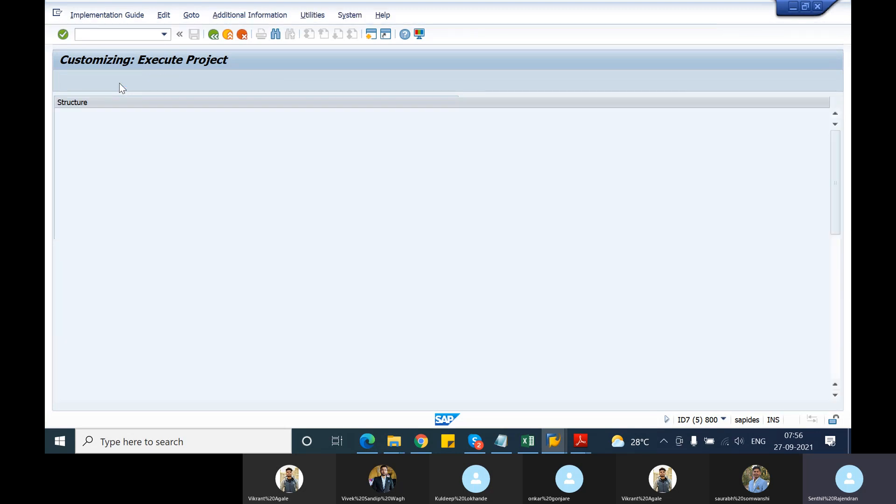
Expand the IMG through Sales and Distribution, Sales, Sales Documents, Contracts and Master Contract to Define Referencing Requirements.
scroll(71, 315, "down", 2)
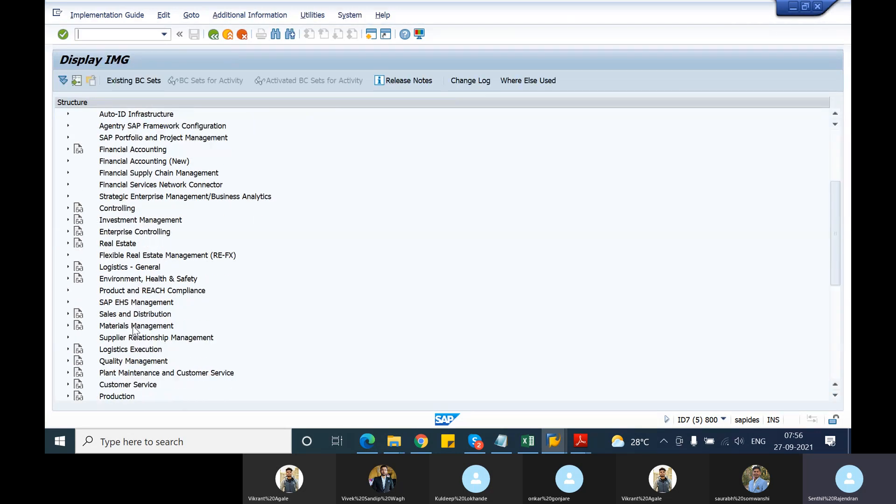
left_click(68, 314)
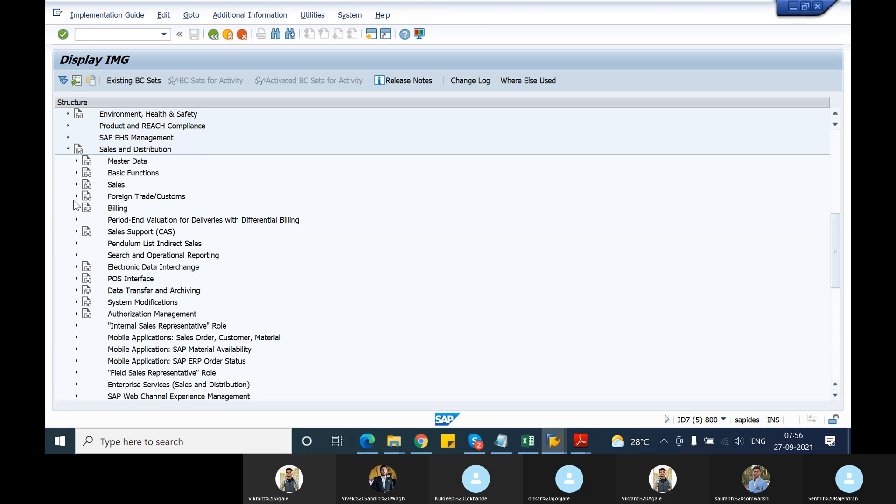
left_click(77, 185)
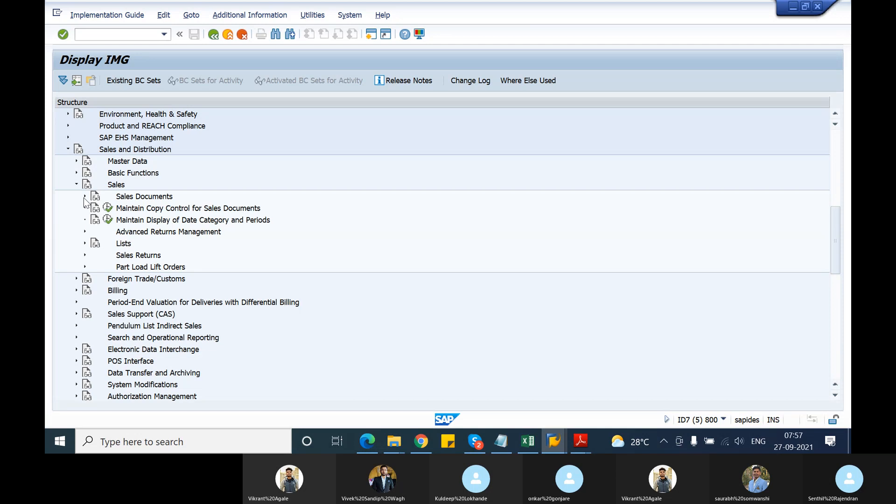
left_click(84, 197)
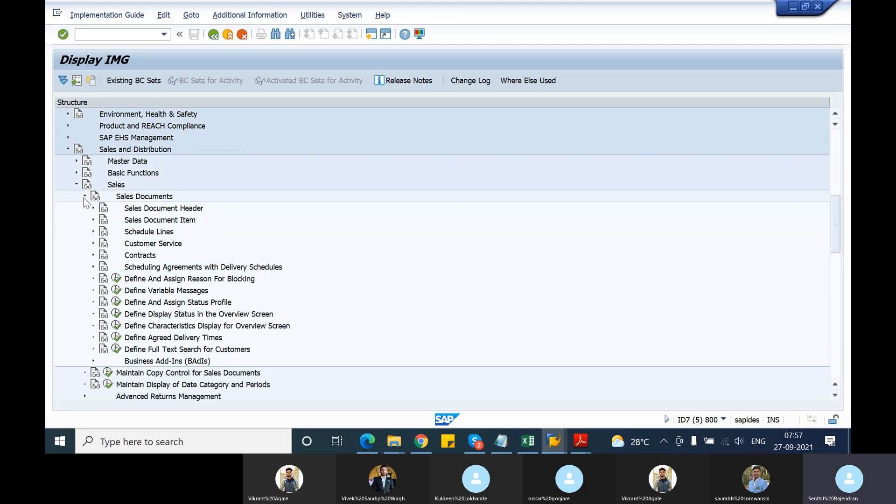
left_click(93, 255)
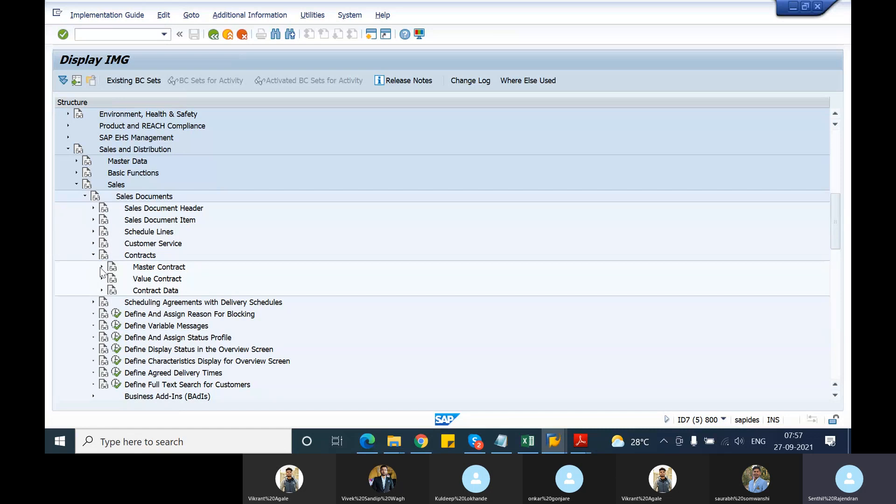
left_click(101, 267)
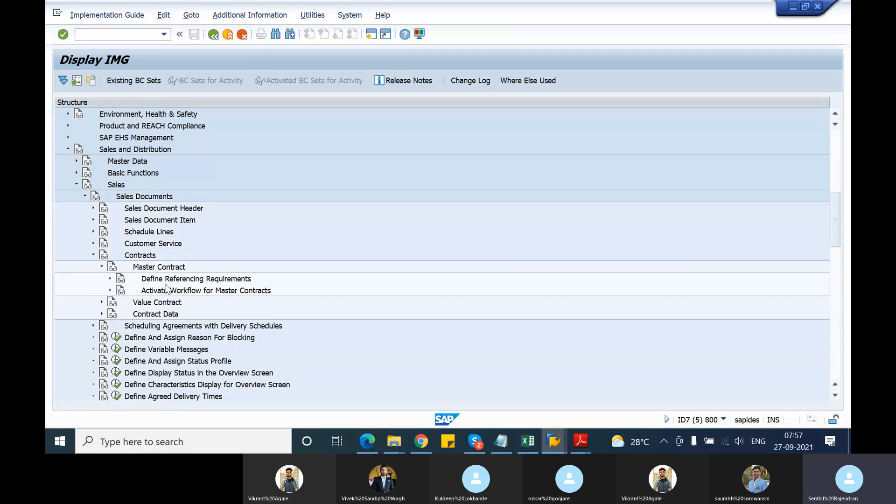
left_click(109, 279)
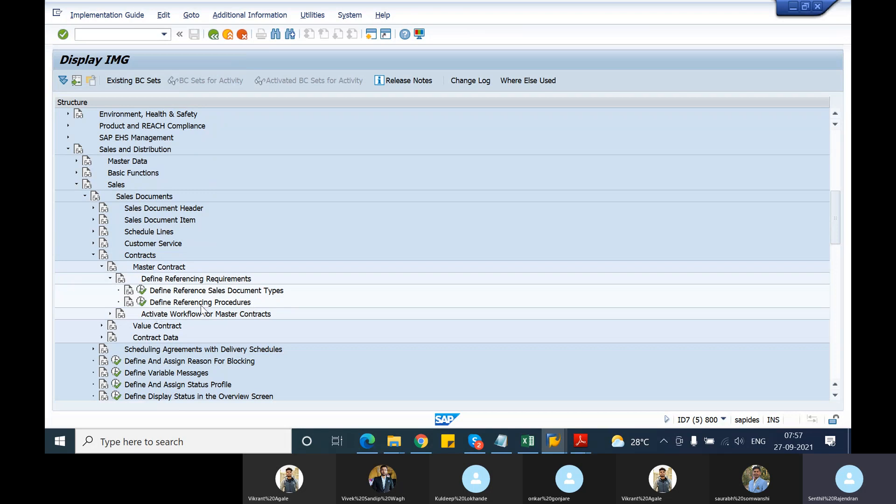
Open Define Referencing Procedures, review the fields of reference procedure SDGK and return to the IMG structure.
left_click(141, 302)
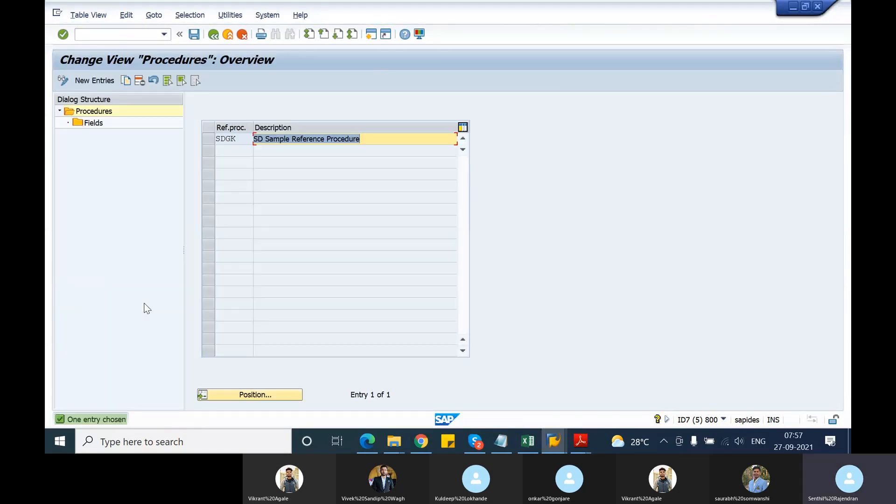
left_click(209, 141)
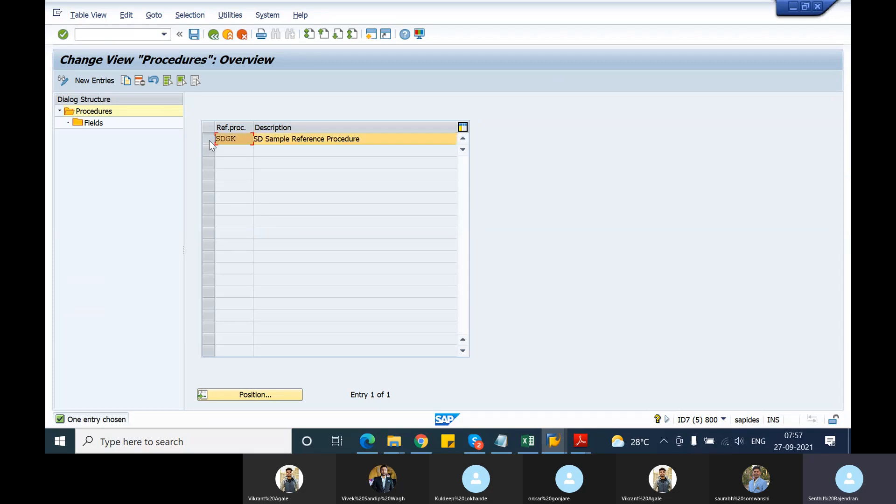
double_click(91, 125)
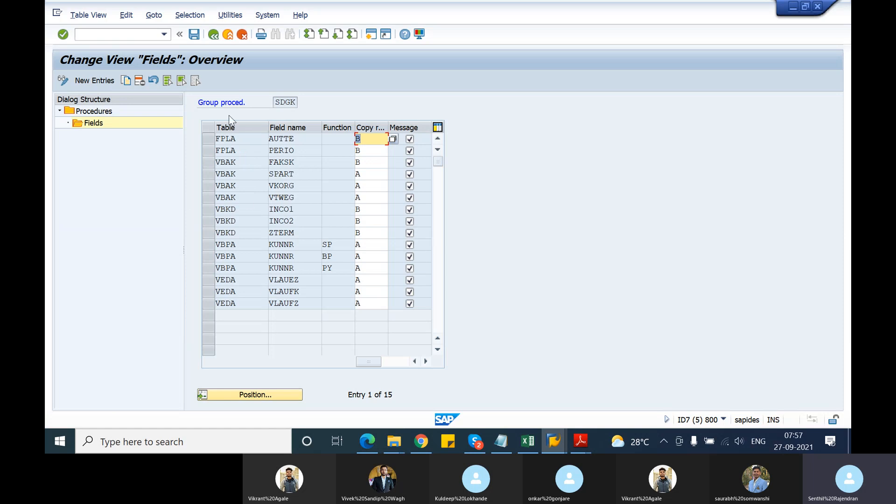
left_click(214, 36)
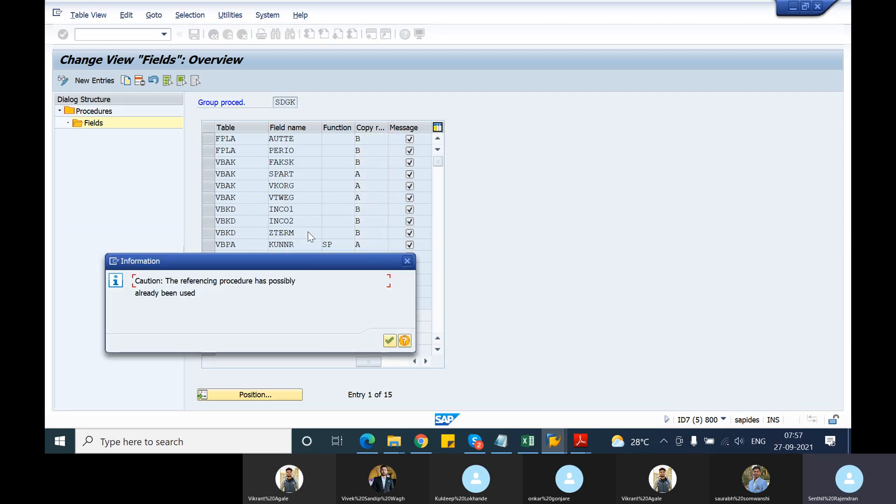
left_click(390, 340)
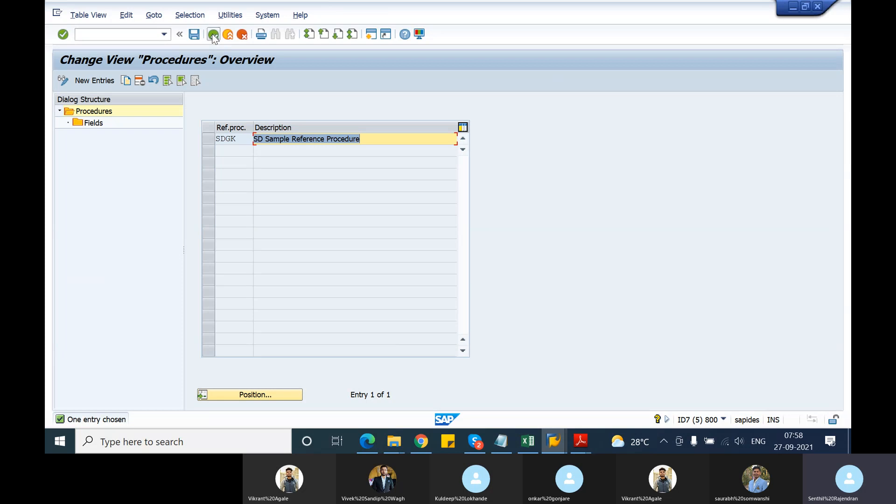
left_click(212, 34)
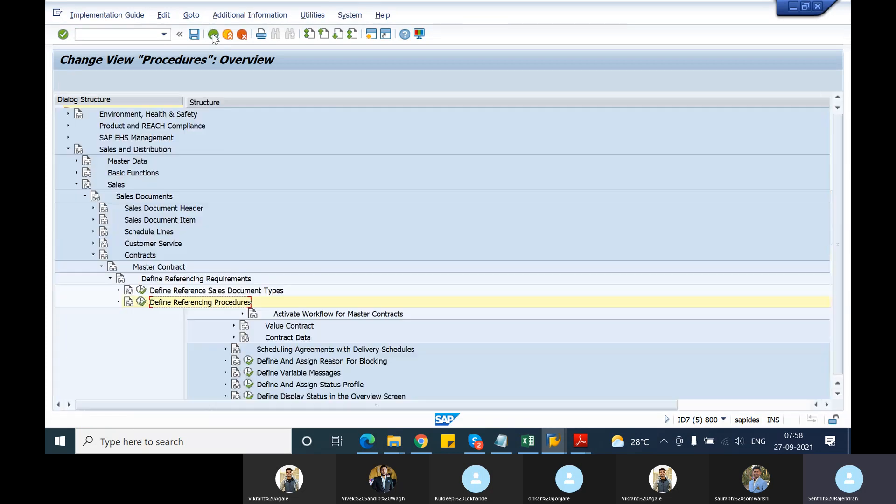
Open Define Reference Sales Document Types and review the target document types assigned to source GK, selecting the QC entry.
left_click(142, 291)
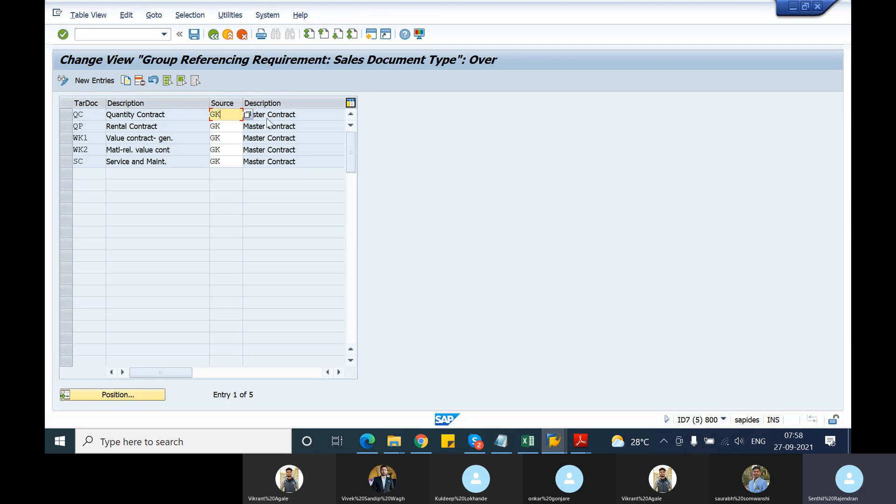
left_click(304, 119)
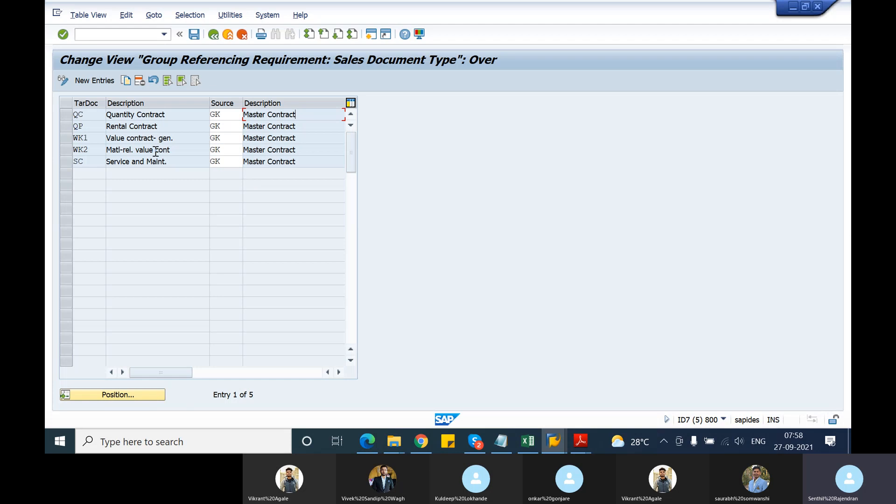
left_click(69, 119)
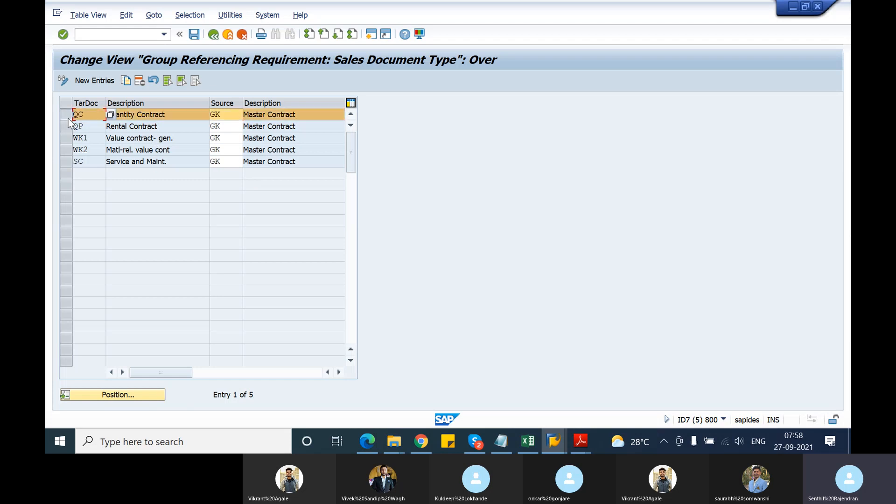
Open a new session, start the Create Contract transaction and begin a contract of type GK.
left_click(371, 34)
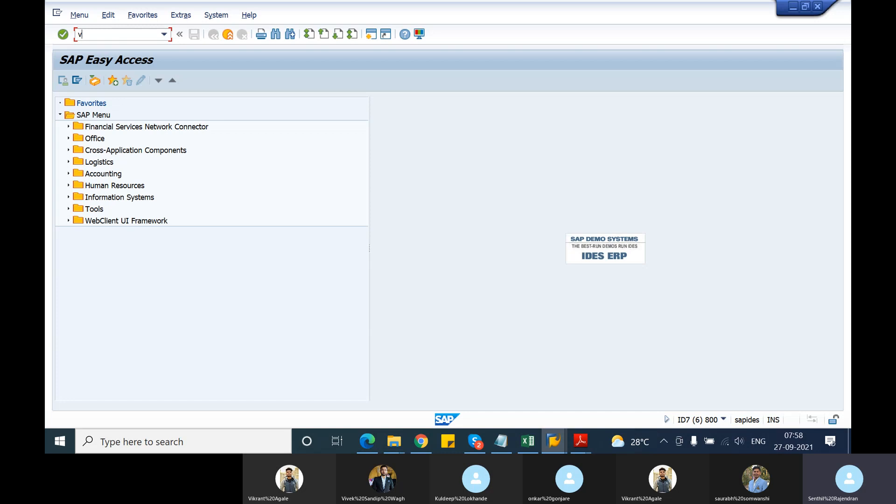
type("va41")
key("Return")
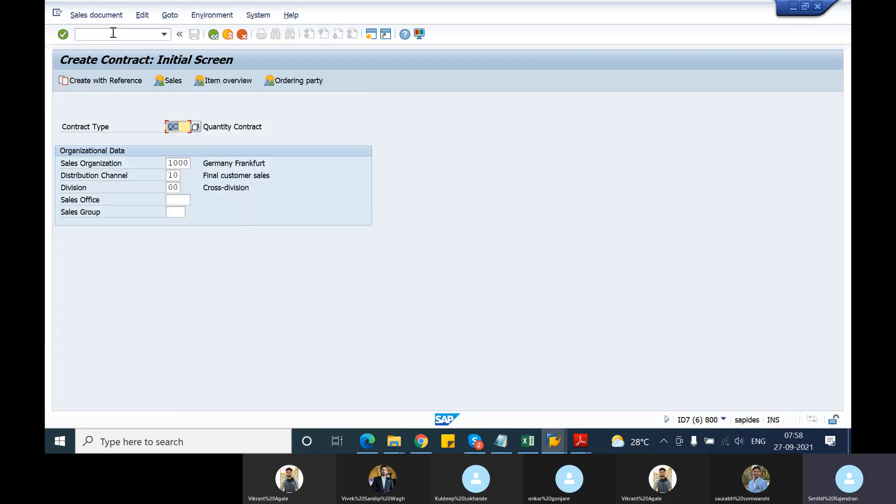
type("gk")
key("Return")
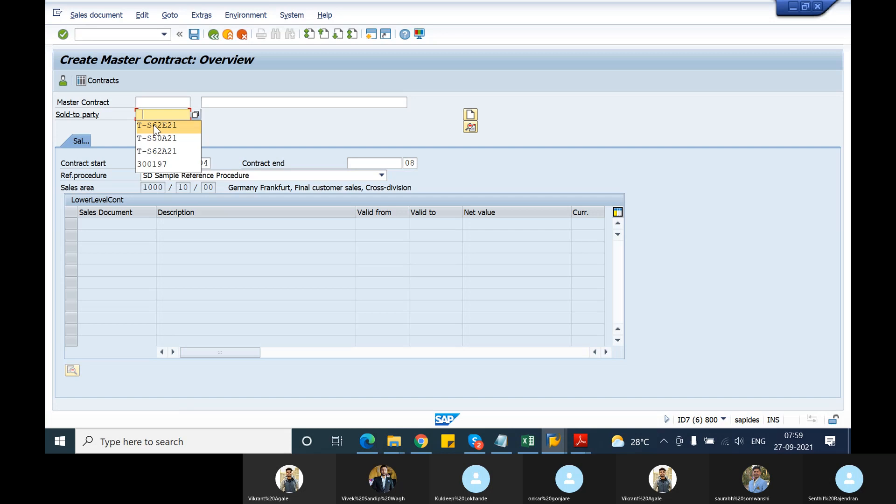
Enter the first suggested customer as the master contract's sold-to party and accept the preselected ship-to party.
left_click(154, 125)
key("Return")
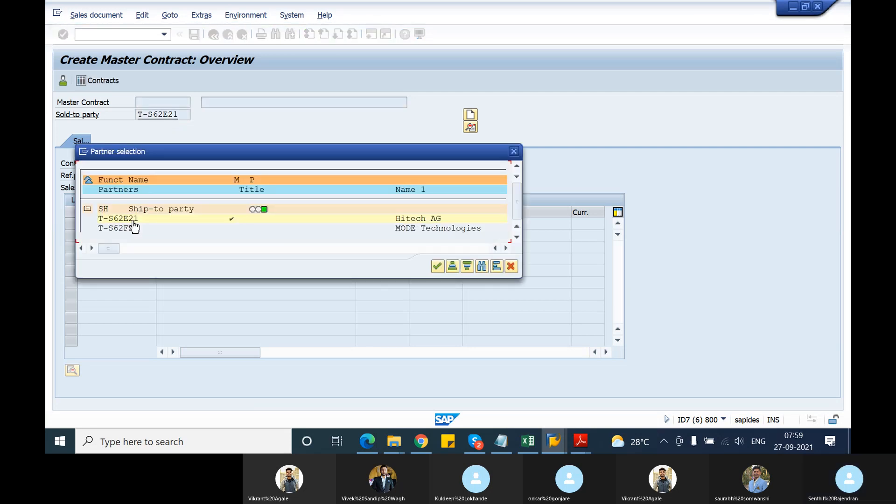
left_click(437, 267)
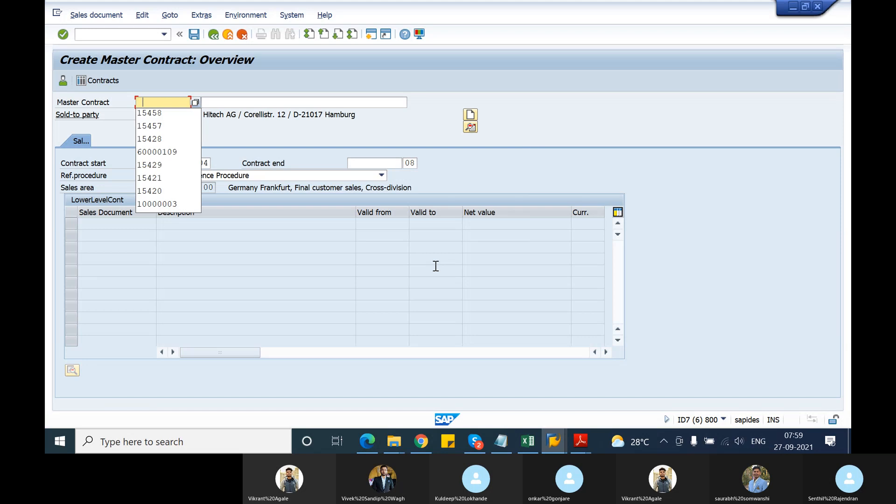
Look up the allowed document number range and assign the master contract a number from it.
left_click(195, 104)
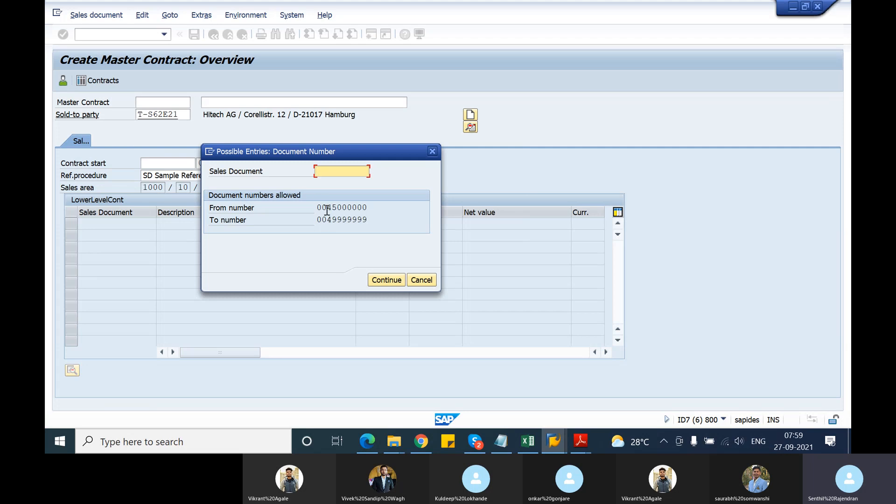
left_click_drag(327, 208, 370, 206)
key("ctrl+c")
left_click(343, 171)
key("ctrl+v")
key("Return")
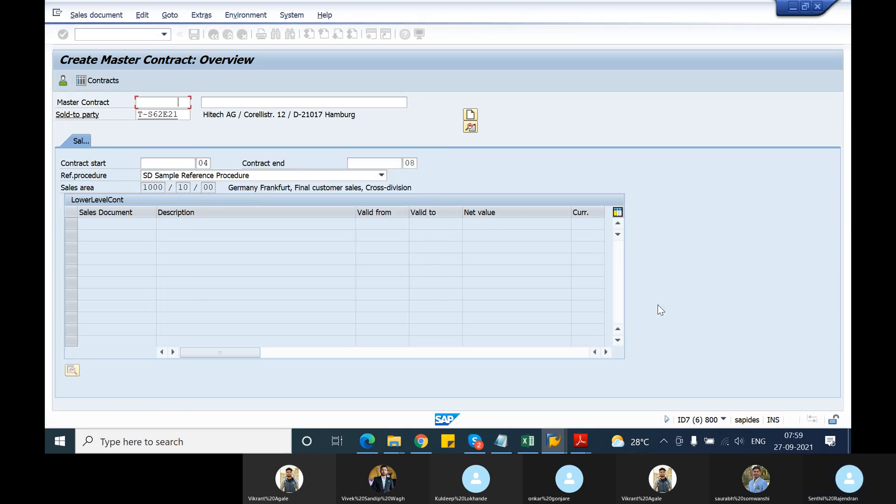
key("Return")
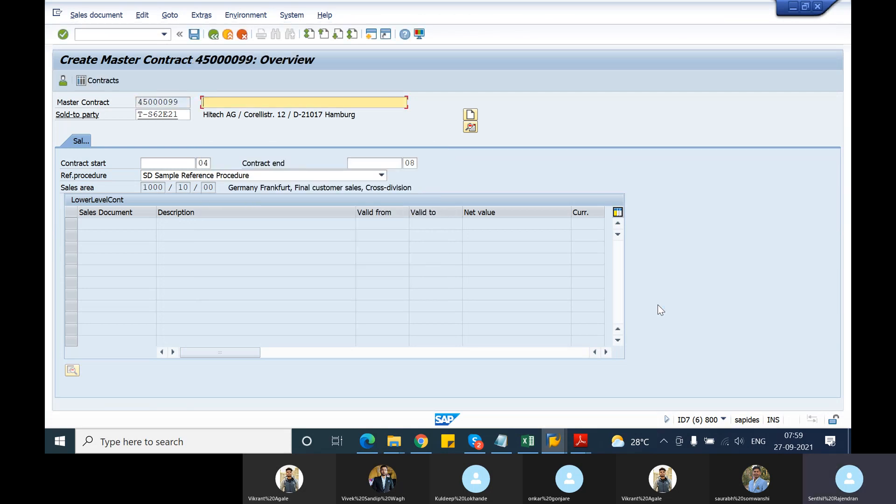
Enter "test master contract" as the master contract's description.
type("test master cot")
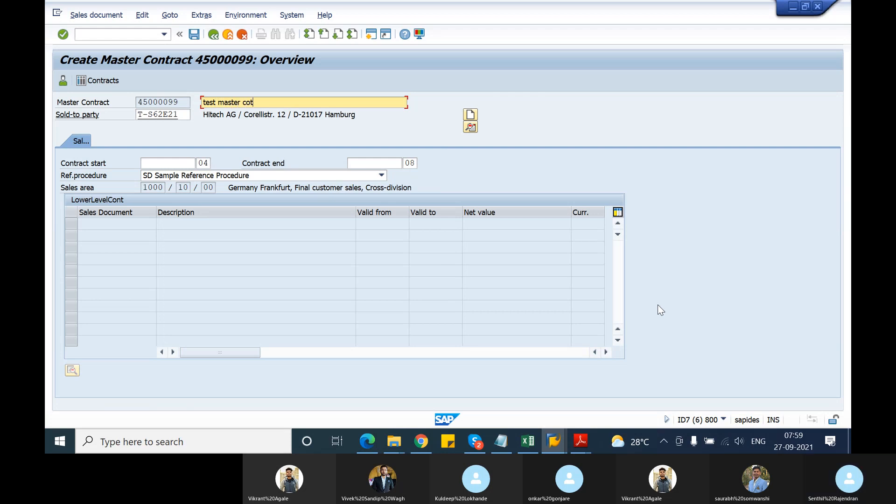
key("BackSpace")
type("ntract")
key("Return")
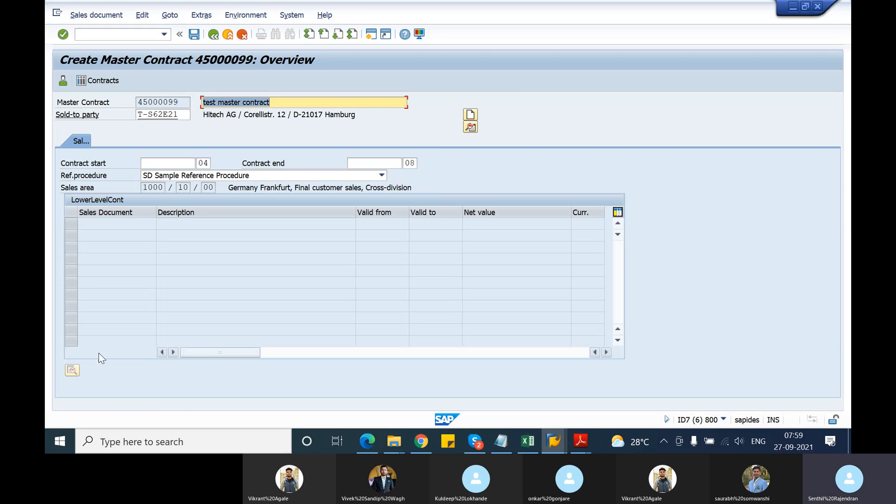
Look up the sales documents available for the first lower-level contract row and close the list without choosing one.
left_click(69, 228)
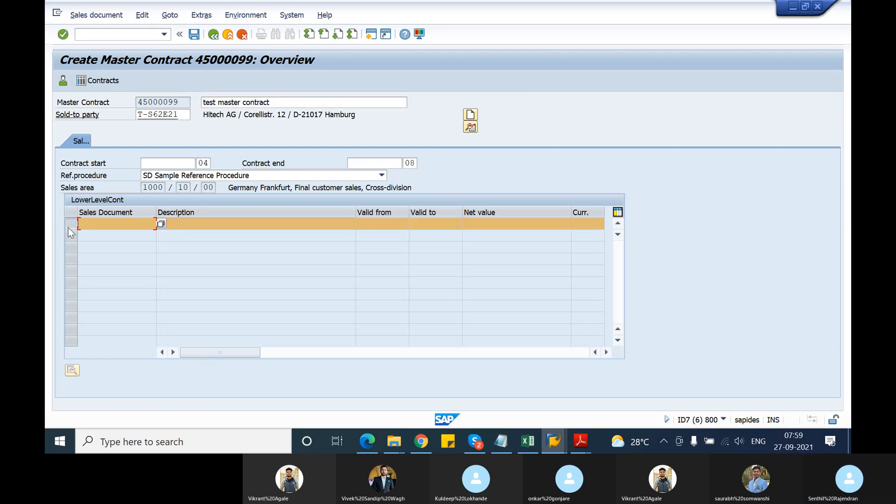
left_click(160, 224)
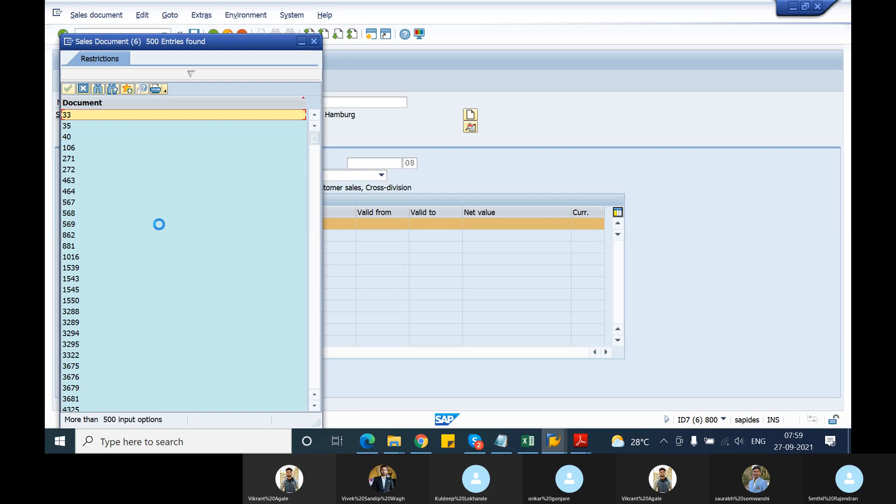
key("Escape")
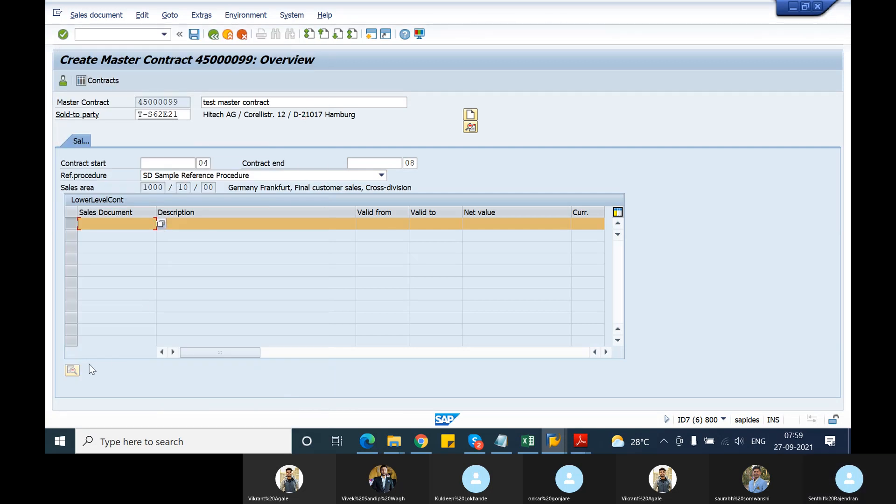
Set the master contract's start date to 27.09.2021 and its end date to 31.12.2021.
left_click(149, 163)
left_click(201, 163)
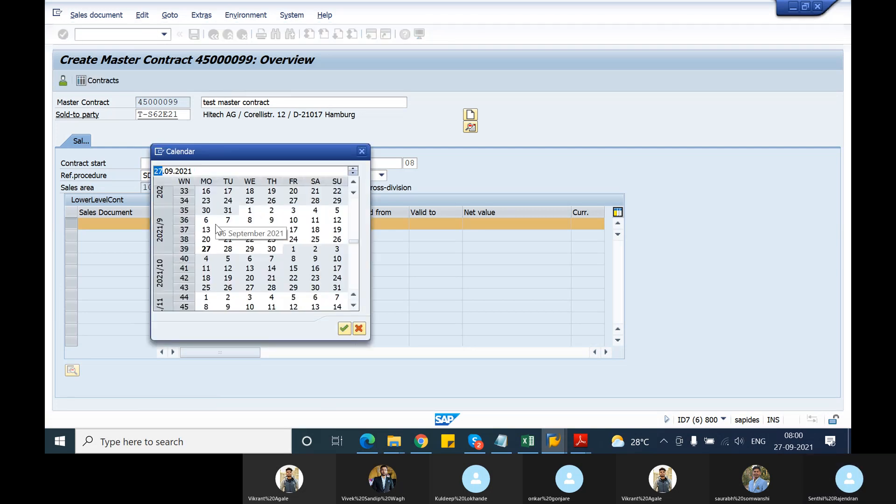
double_click(206, 248)
left_click(365, 166)
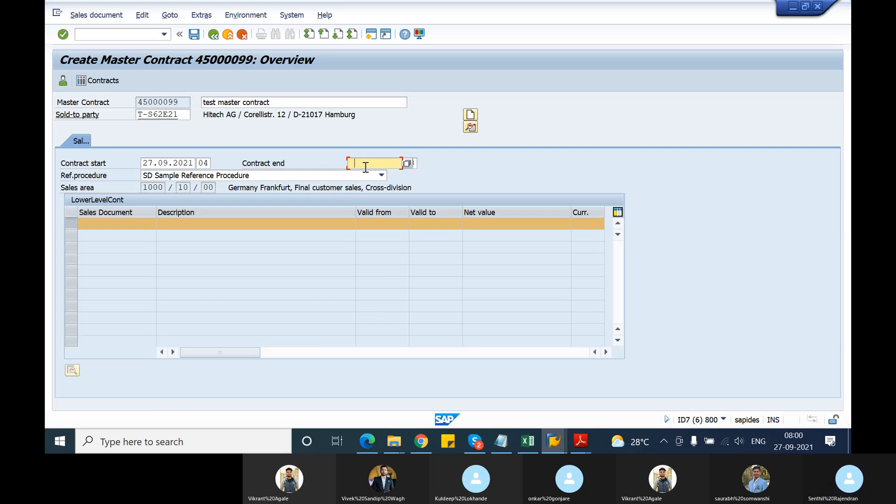
left_click(409, 163)
scroll(274, 249, "down", 5)
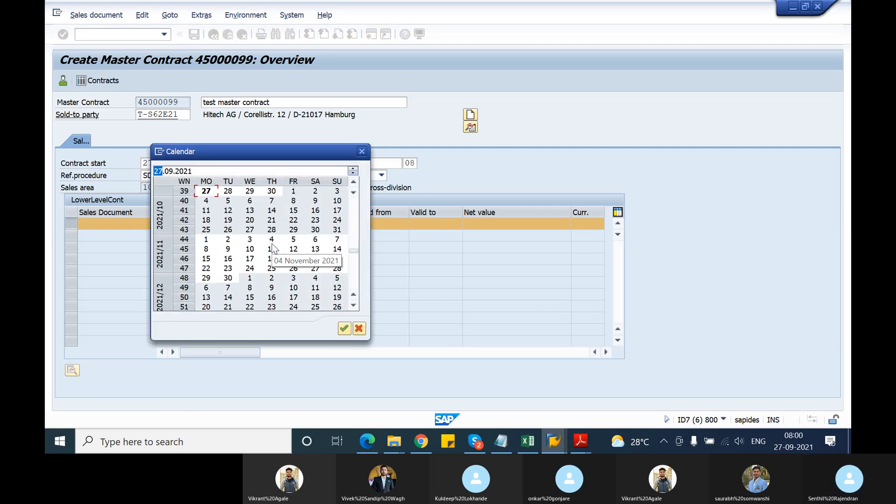
left_click(293, 288)
double_click(292, 288)
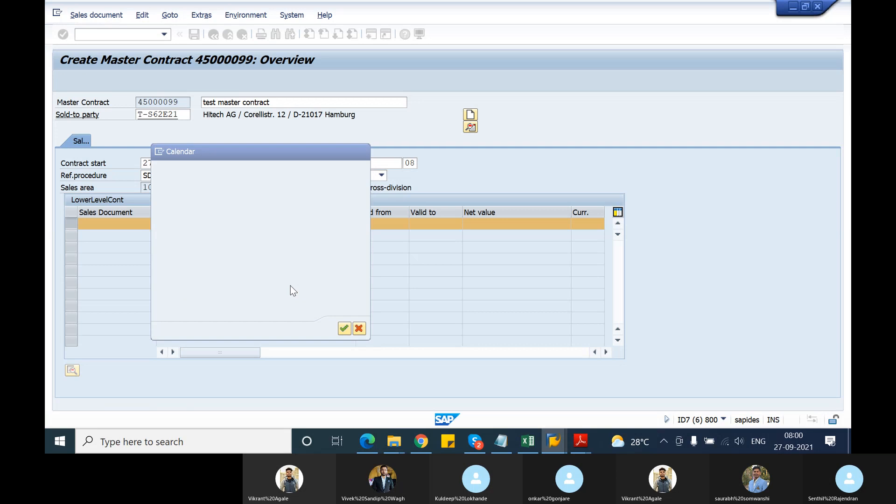
key("Return")
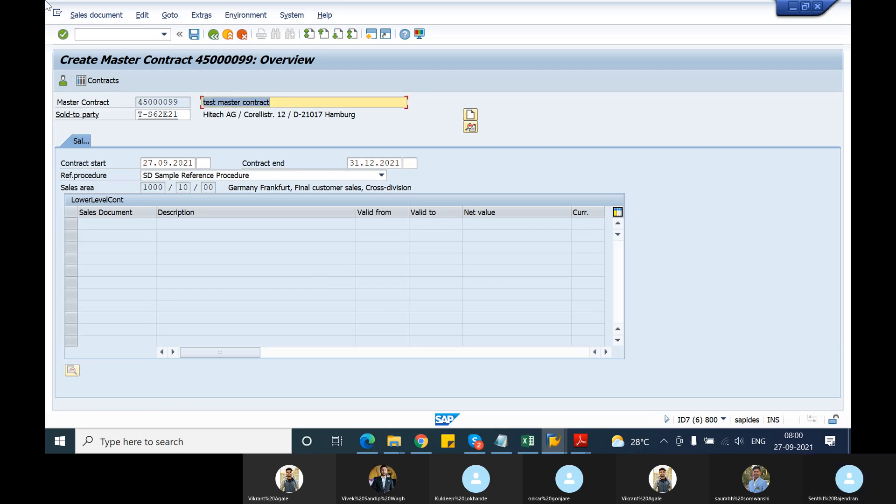
Examine the master contract's header sales data and contract data, and return to the overview.
left_click(82, 16)
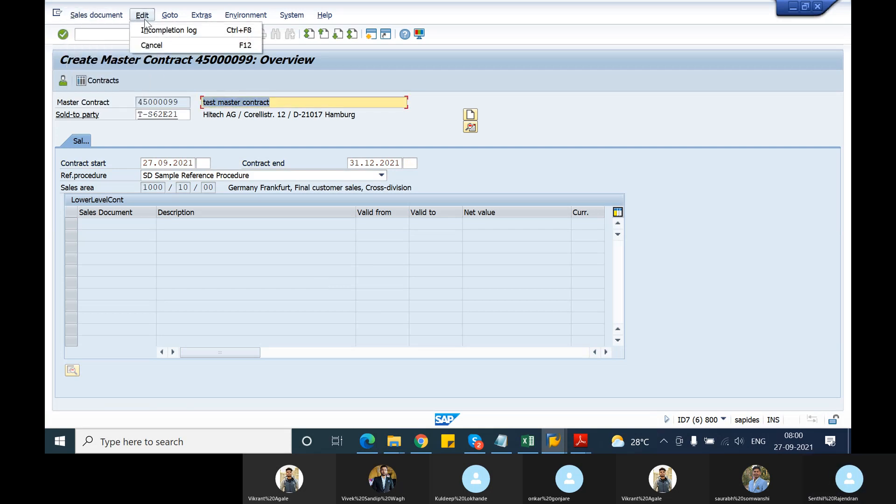
mouse_move(170, 15)
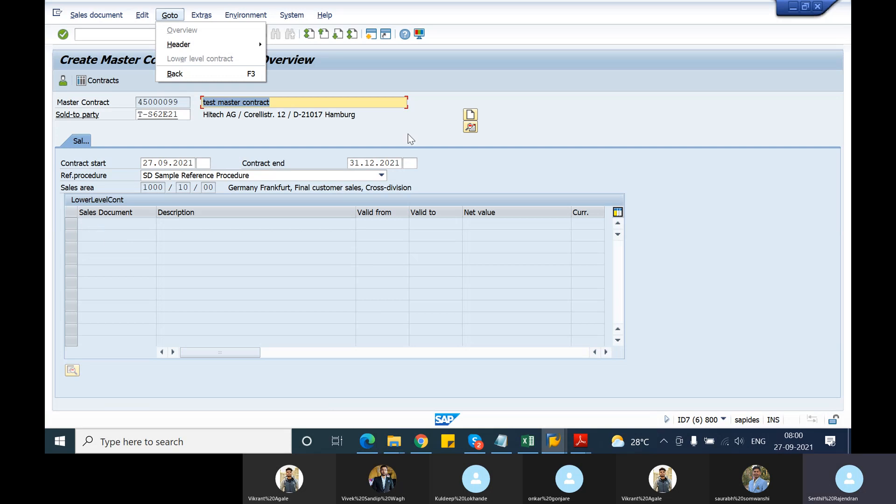
left_click(470, 125)
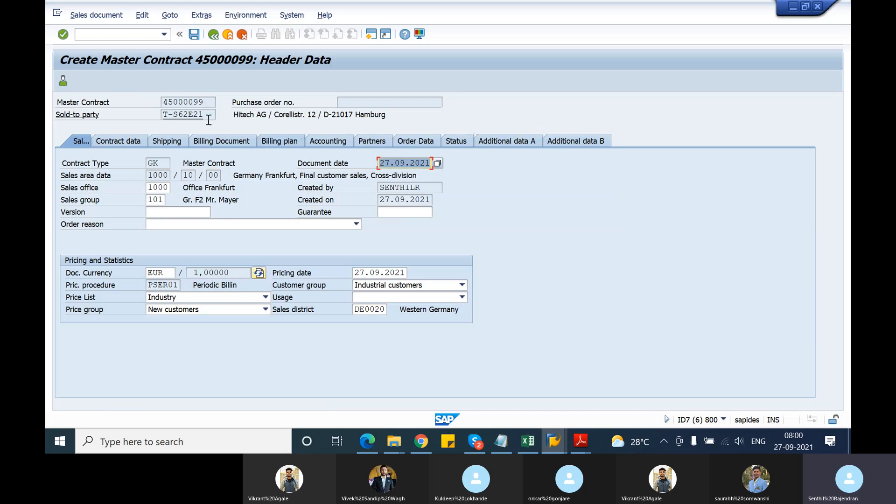
left_click(135, 142)
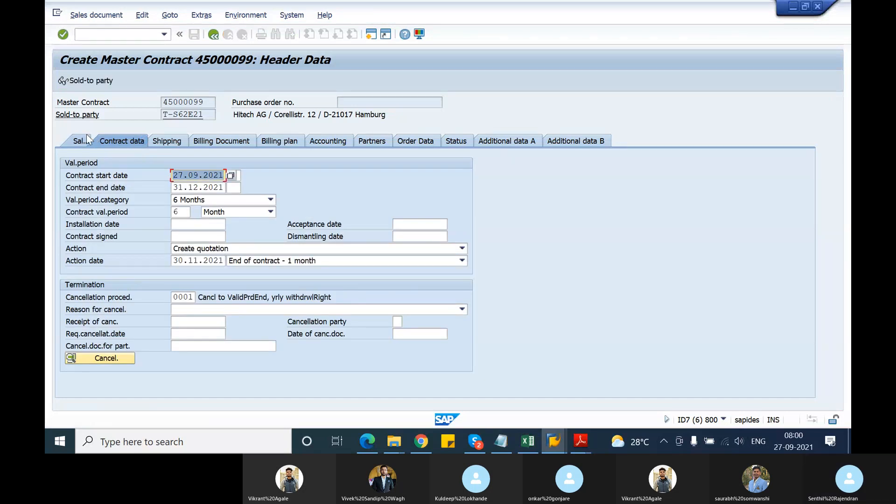
left_click(85, 139)
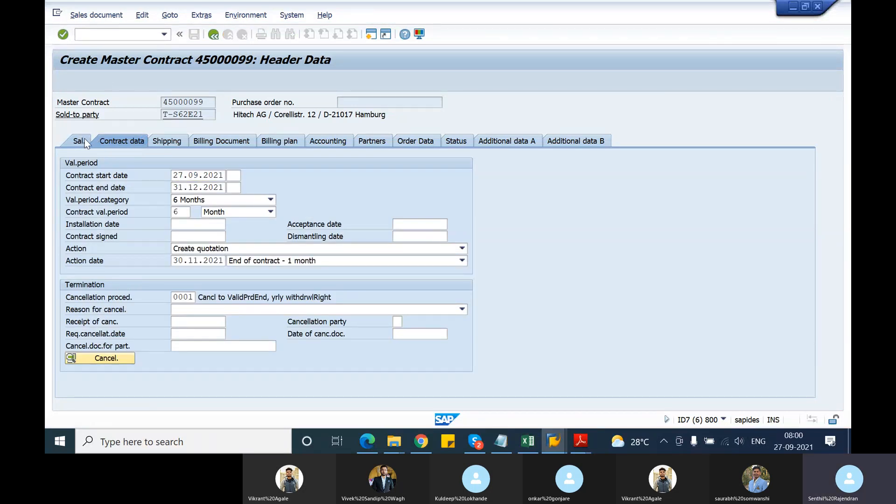
left_click(214, 34)
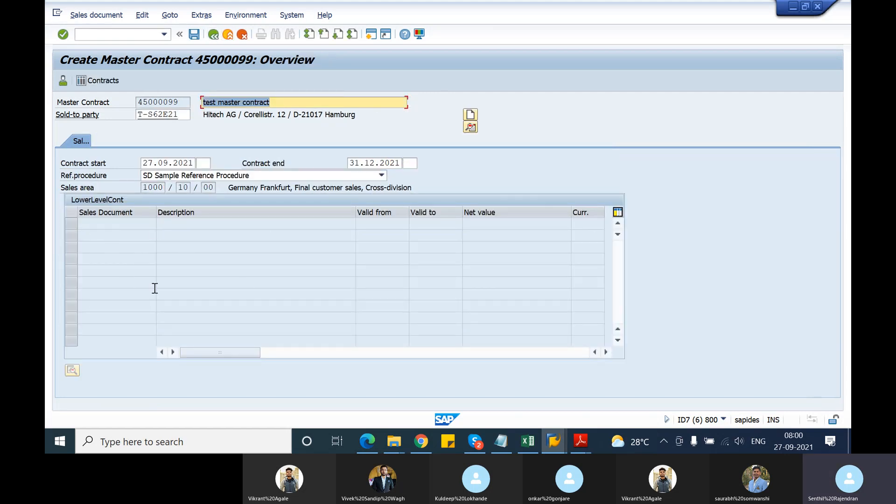
Open the sales document list for the first lower-level row and review the target document types in the Group Referencing Requirement customizing session.
left_click(95, 225)
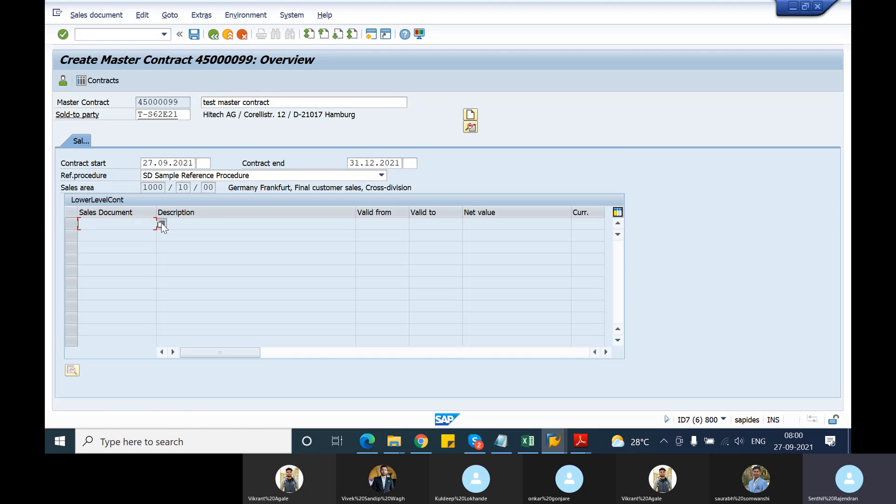
left_click(161, 224)
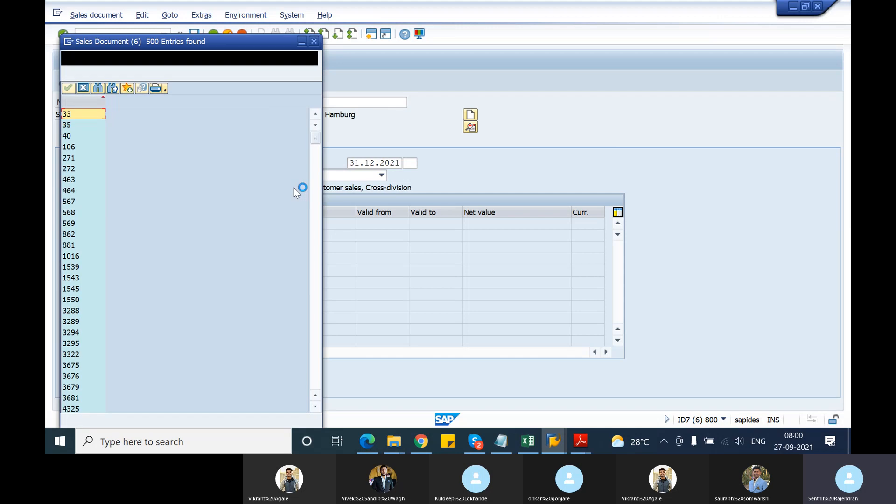
key("alt+Tab")
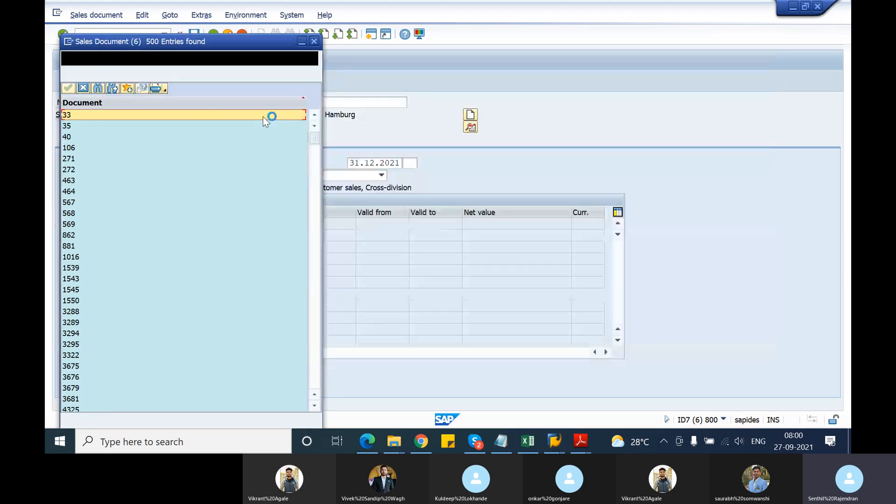
key("alt+Tab")
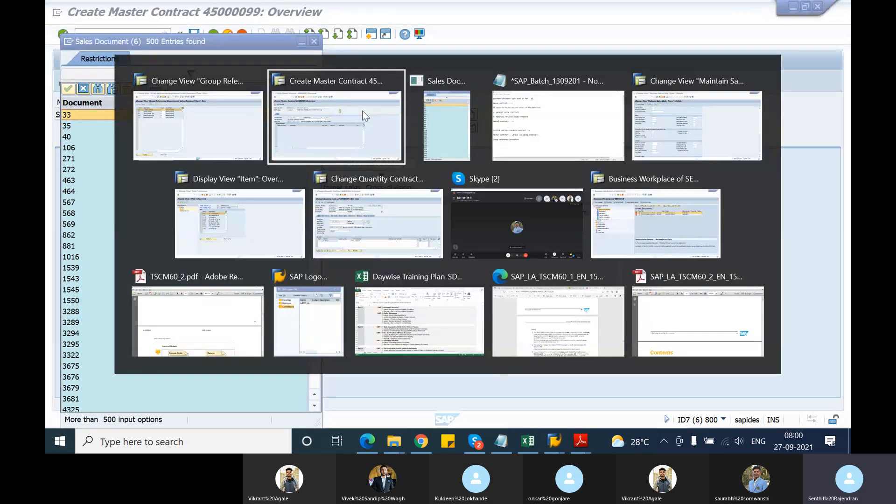
left_click(207, 139)
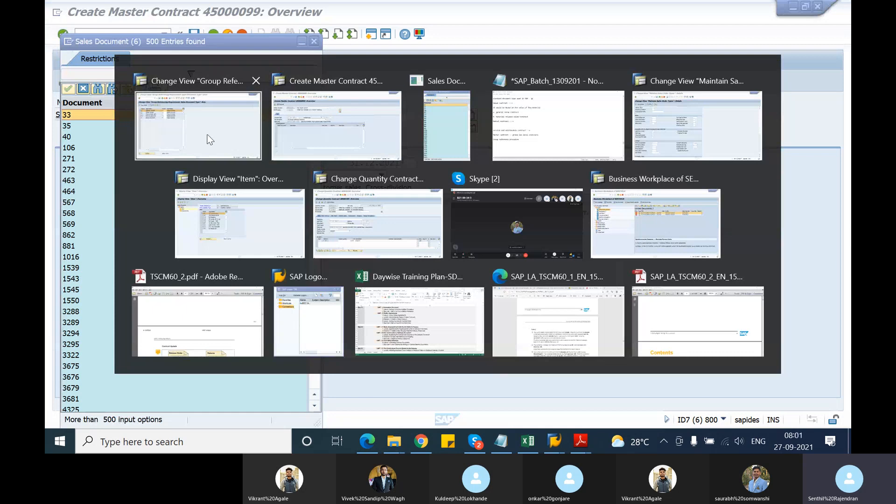
key("alt")
left_click(153, 173)
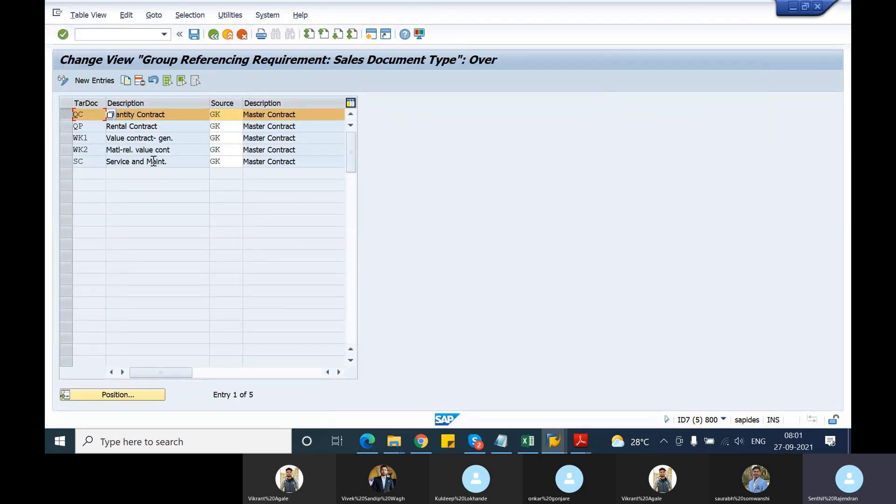
left_click(91, 138)
left_click_drag(92, 152, 54, 151)
left_click(87, 162)
left_click(213, 35)
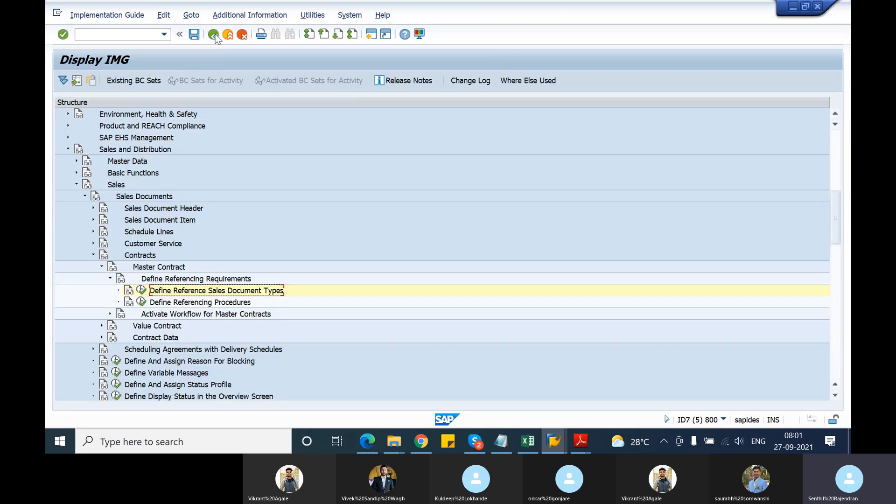
Return to the master contract session, browse the list of sales documents and close it without selecting any.
key("alt+Tab")
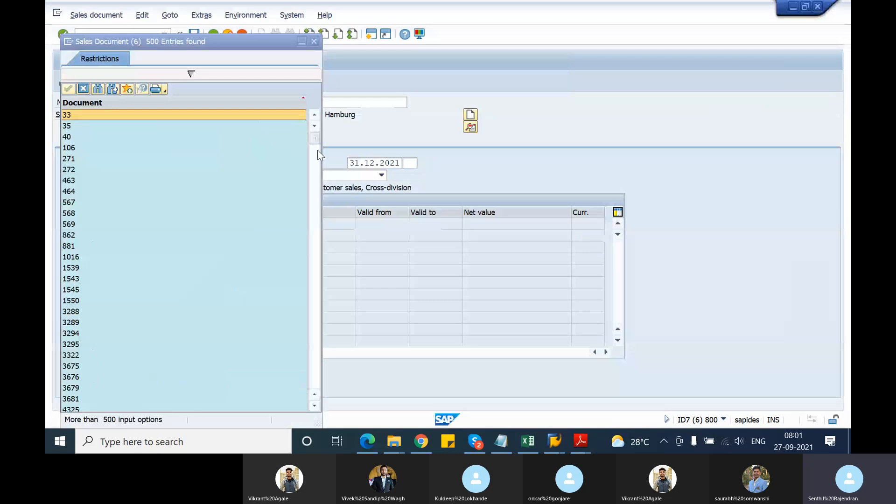
scroll(213, 243, "down", 20)
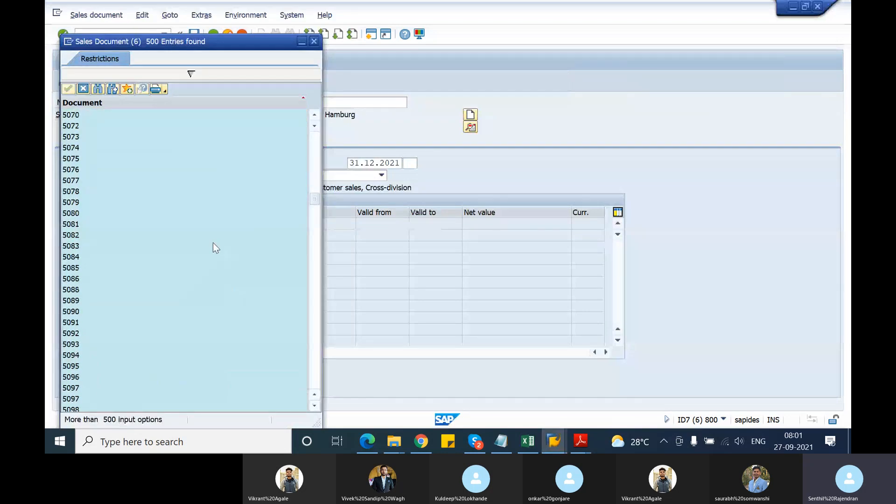
scroll(213, 242, "down", 20)
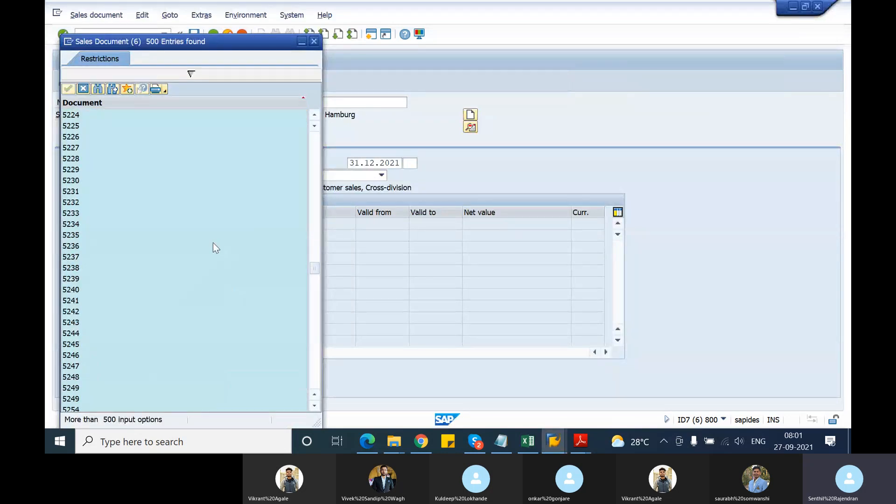
scroll(212, 243, "down", 20)
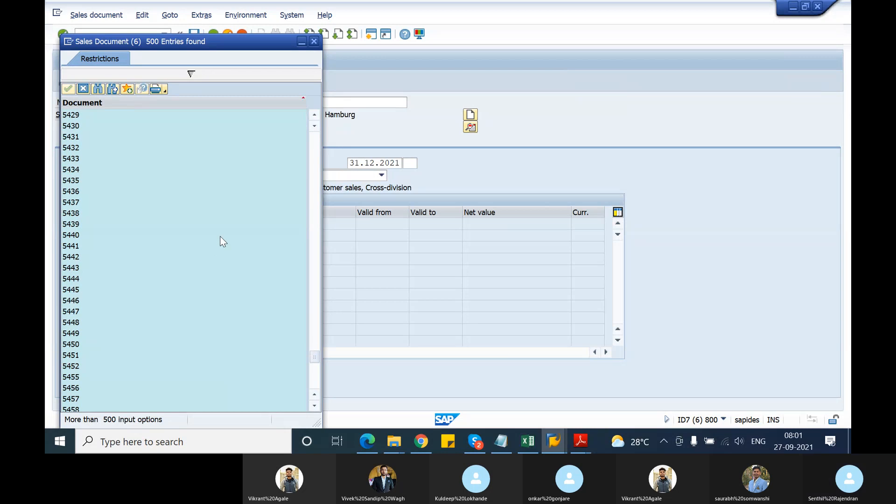
left_click(316, 42)
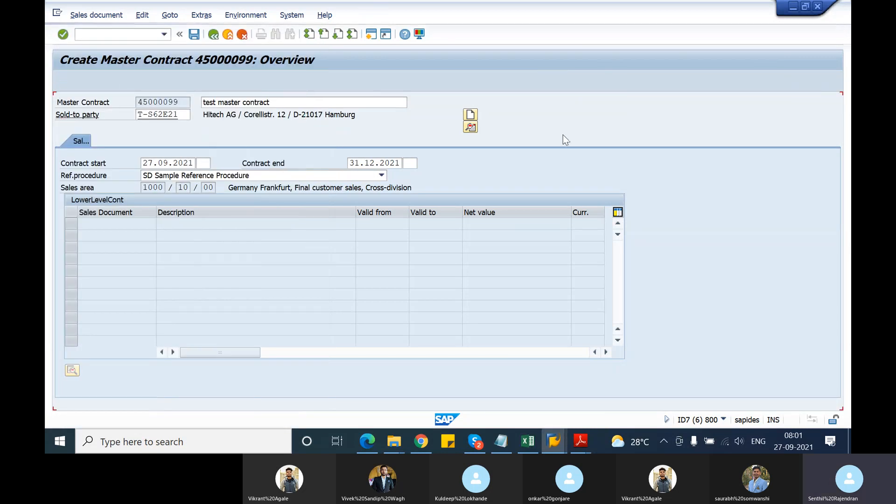
Save the master contract and open the saved document in change mode.
left_click(196, 37)
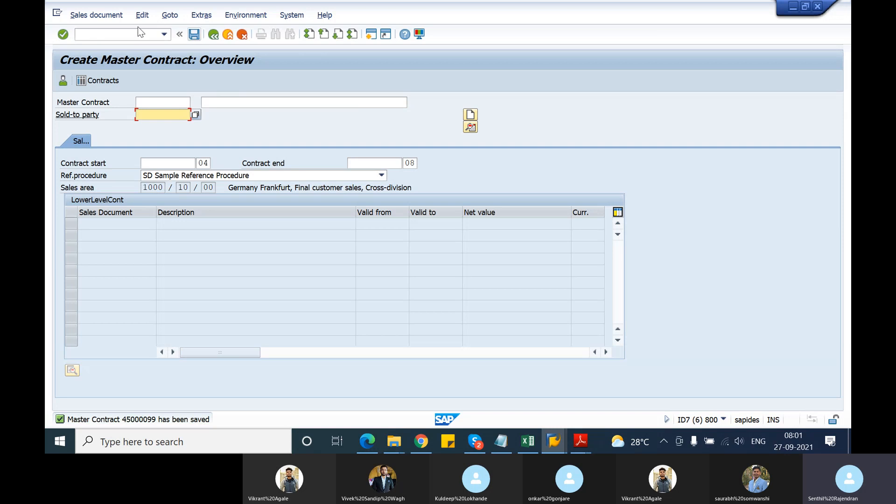
left_click(73, 16)
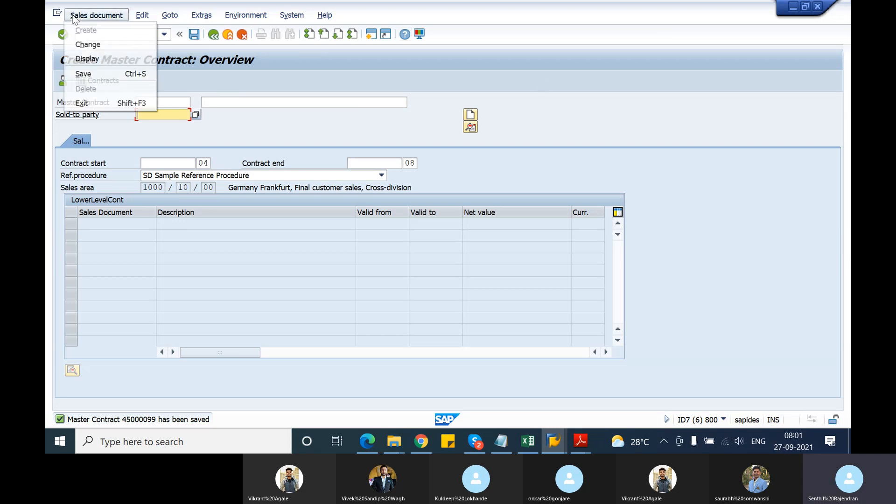
left_click(87, 44)
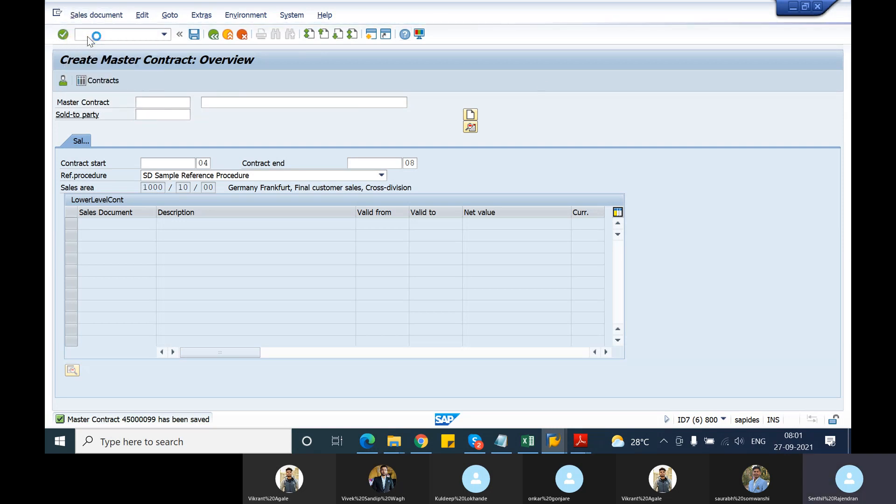
key("Return")
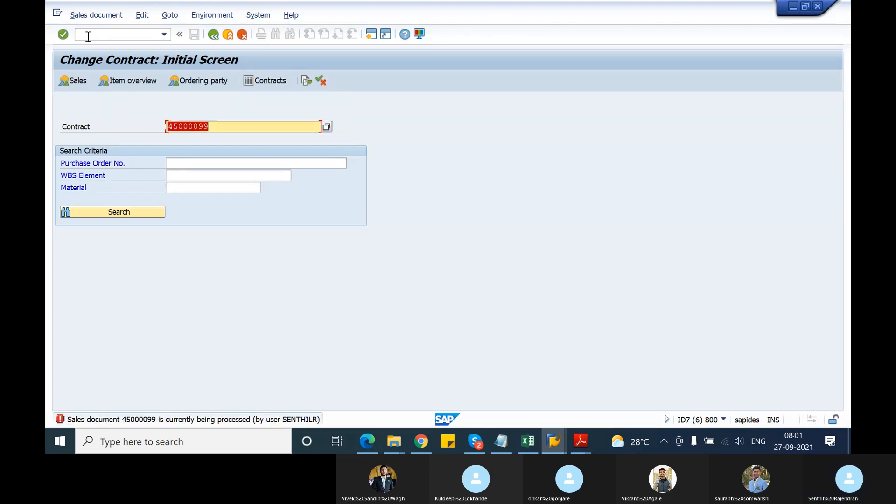
key("Return")
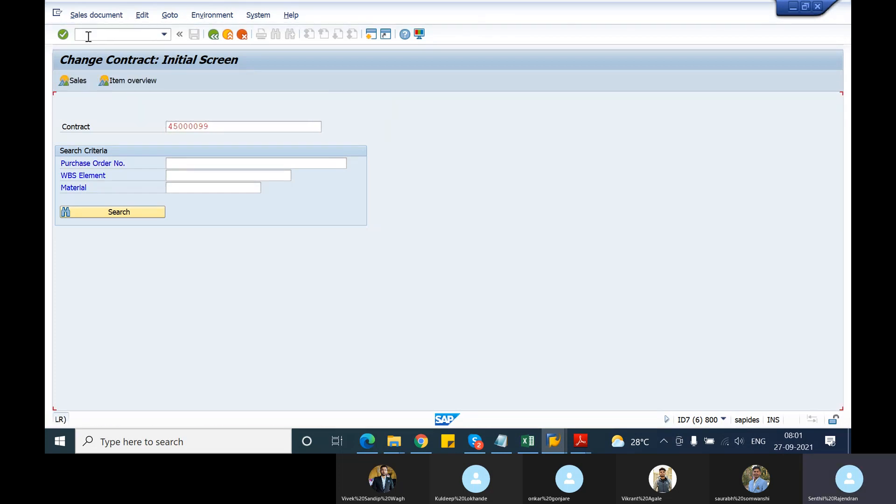
Leave the reference IMG tree in the customizing session and reopen the saved master contract in change mode.
key("alt+Tab")
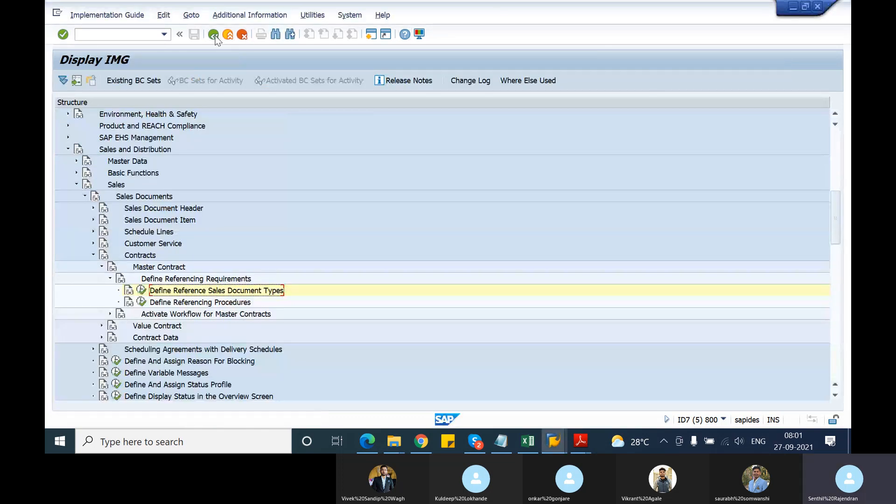
left_click(213, 34)
key("alt+Tab")
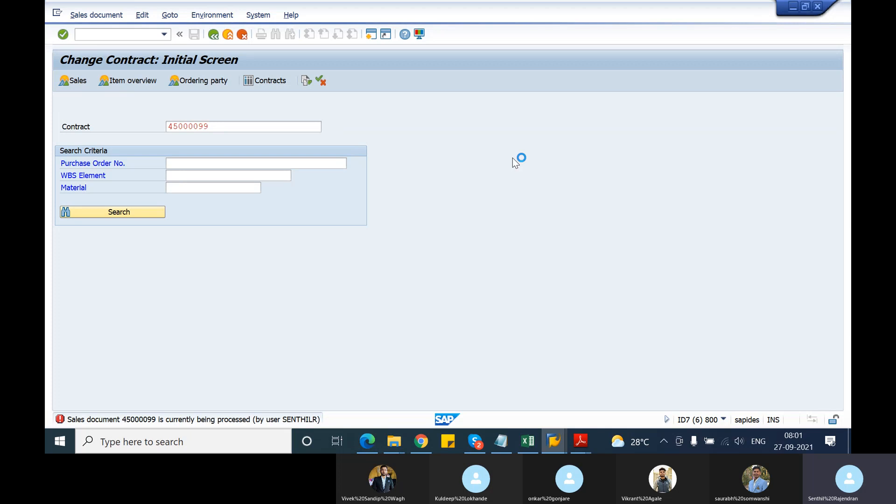
key("Return")
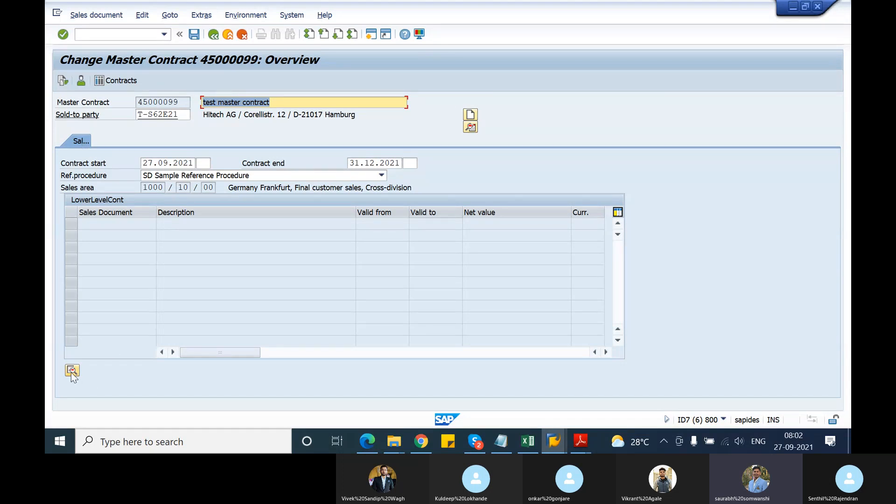
Try to display details for the first empty lower-level row, and check the master contract's document flow.
left_click(71, 227)
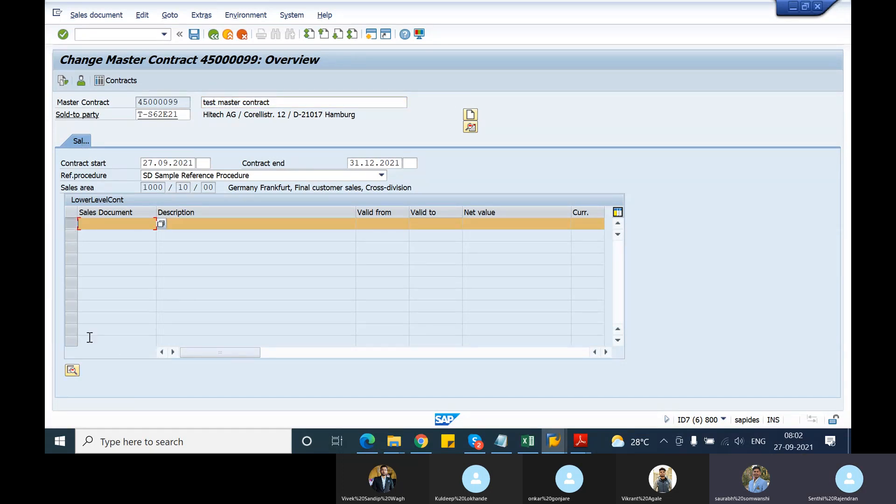
left_click(72, 371)
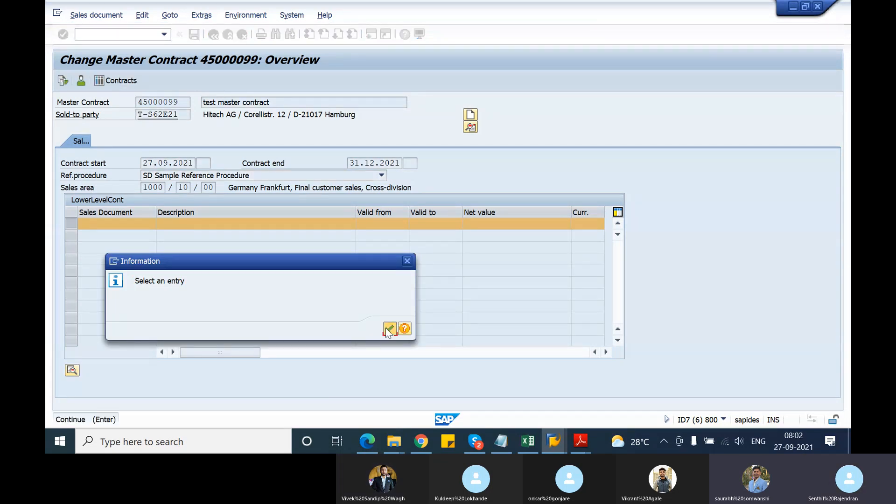
left_click(390, 329)
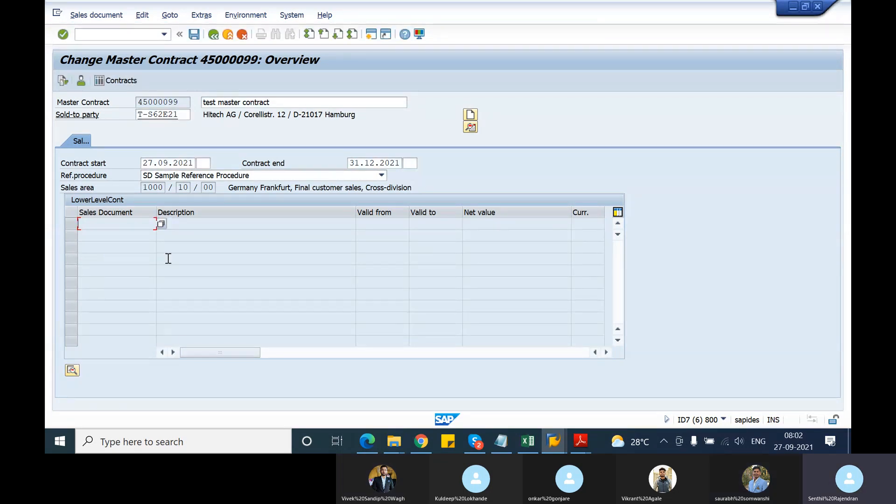
left_click(63, 82)
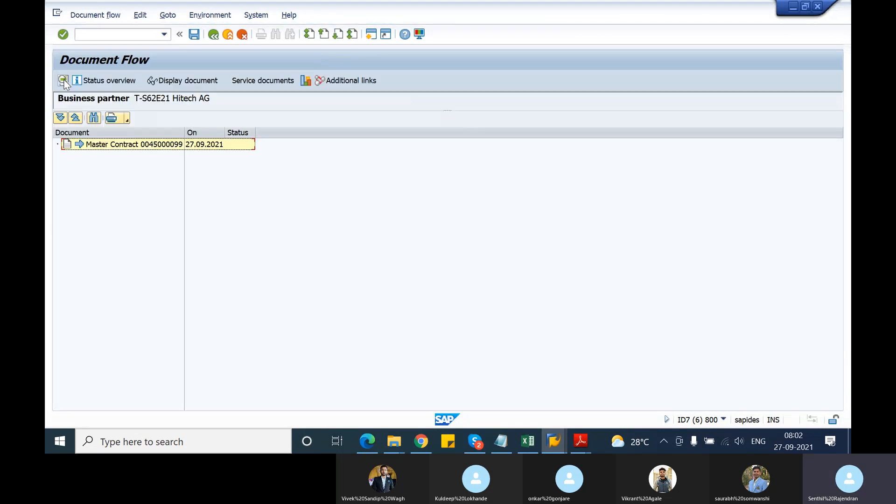
left_click(214, 35)
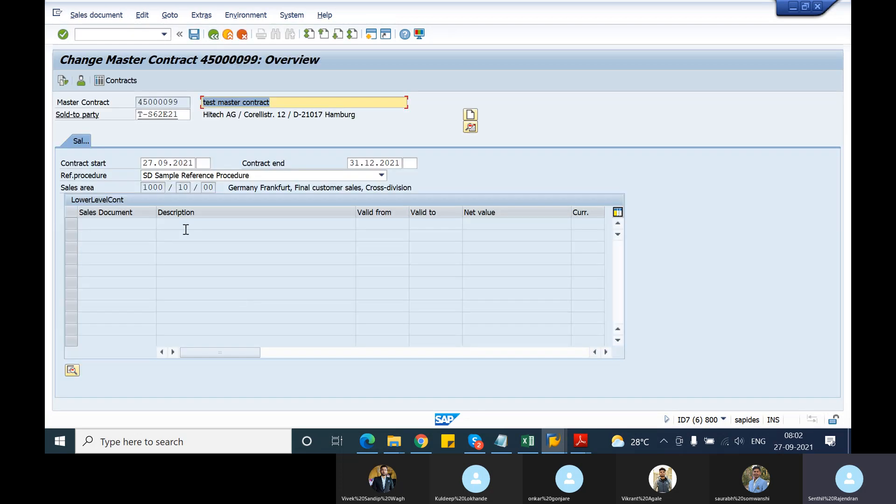
Try to go to the lower-level contract from the first empty Sales Document cell.
left_click(125, 223)
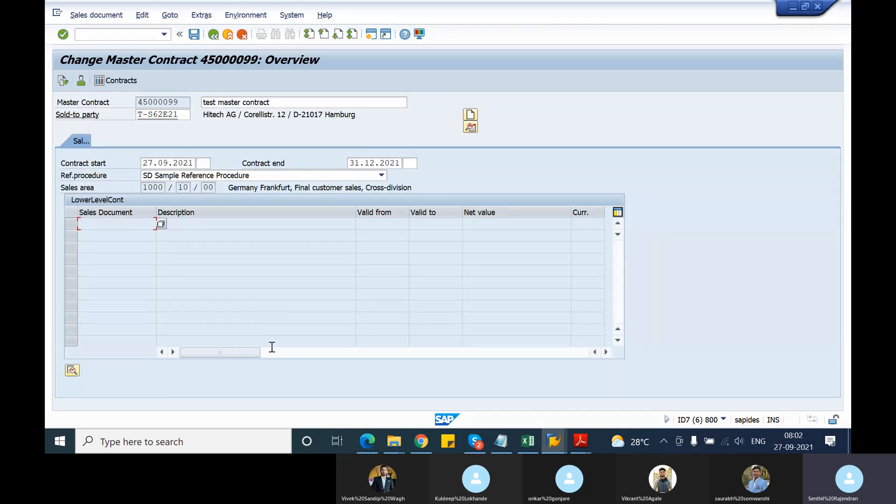
left_click(143, 15)
left_click(170, 15)
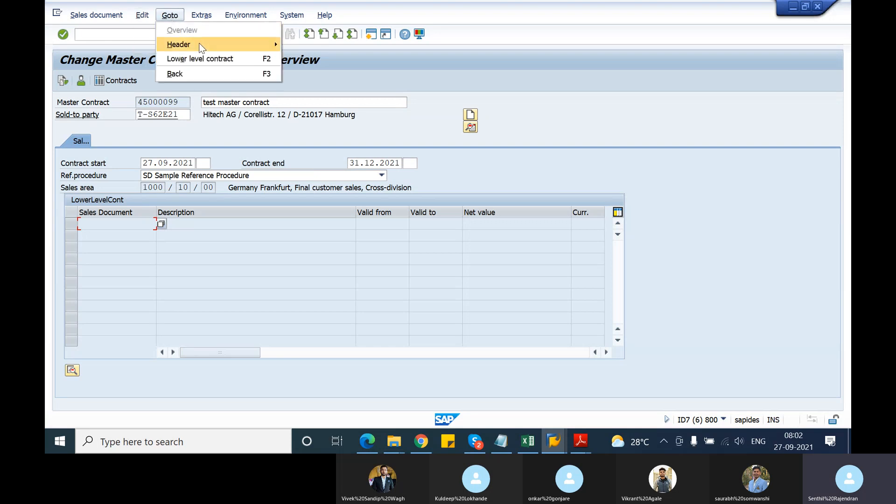
left_click(213, 59)
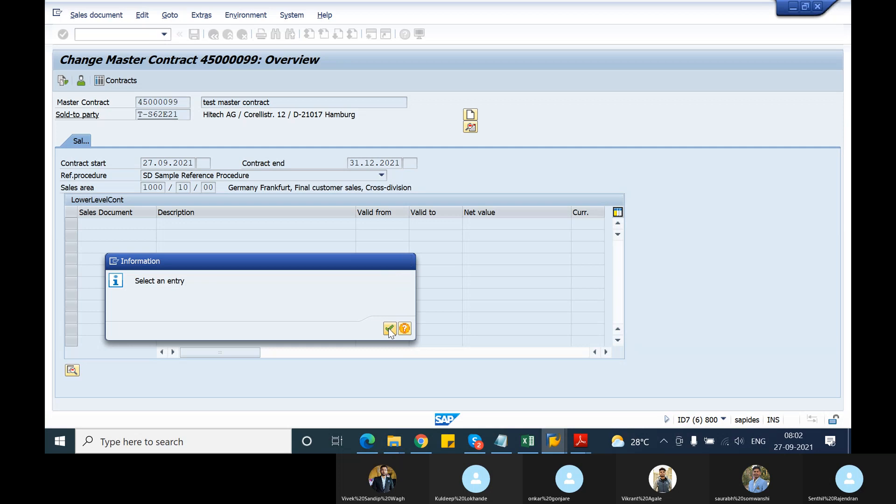
left_click(389, 329)
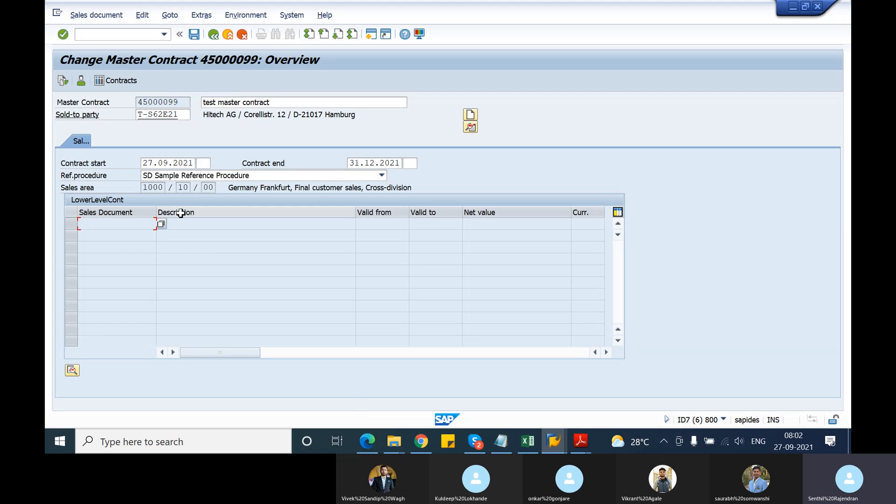
Try to open an additional session, and switch to the existing session with the sales order type customizing.
left_click(370, 35)
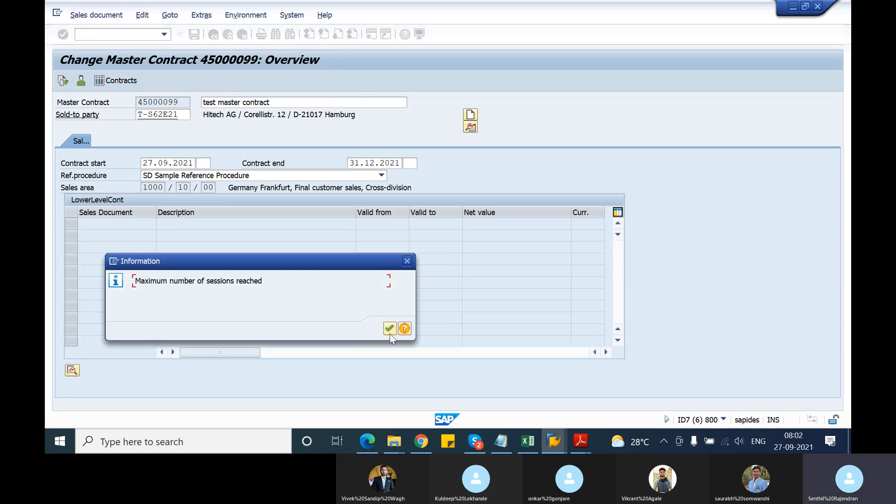
left_click(389, 328)
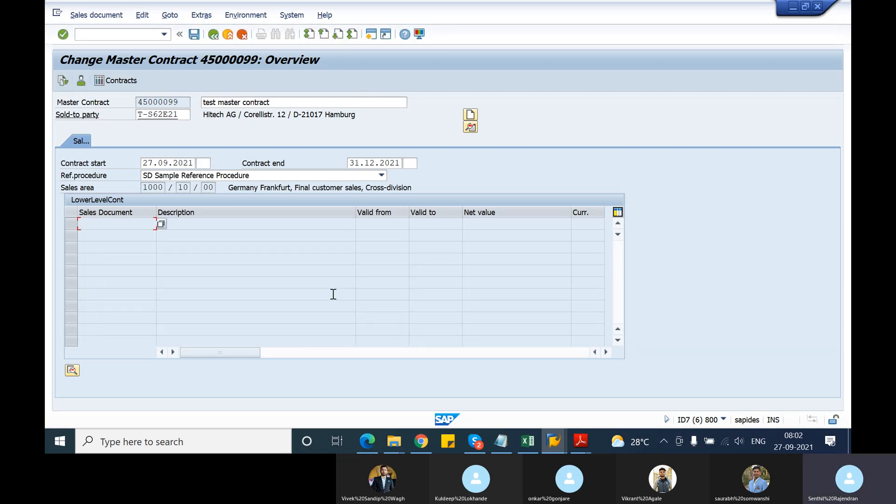
key("alt+Tab")
key("alt+Tab")
key("alt+Tab")
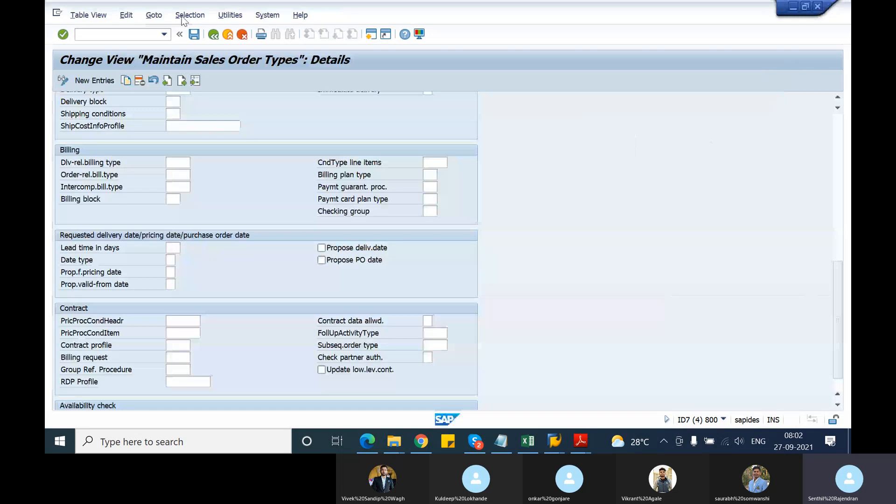
Return to the sales order types list, locate document type GK and open its details.
left_click(214, 34)
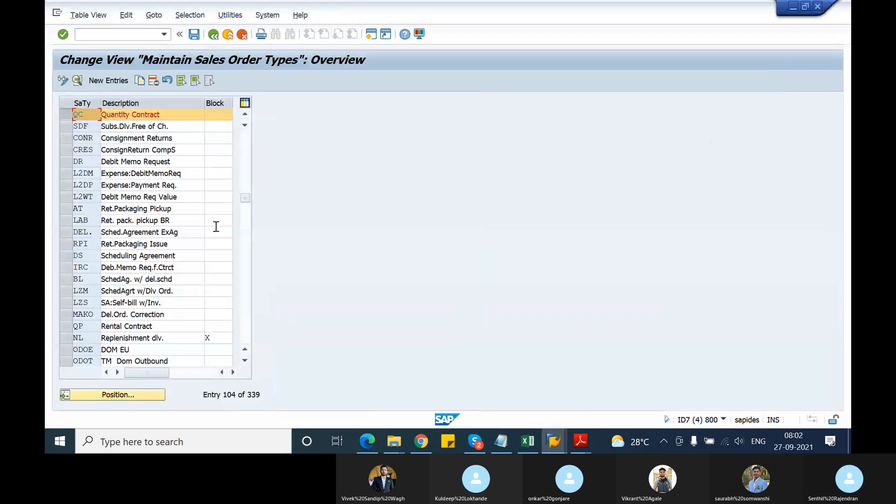
left_click(155, 397)
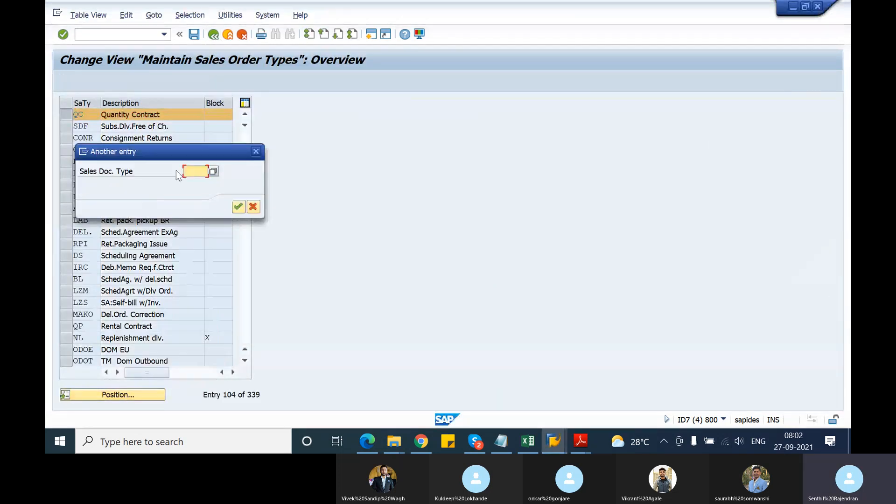
left_click(255, 151)
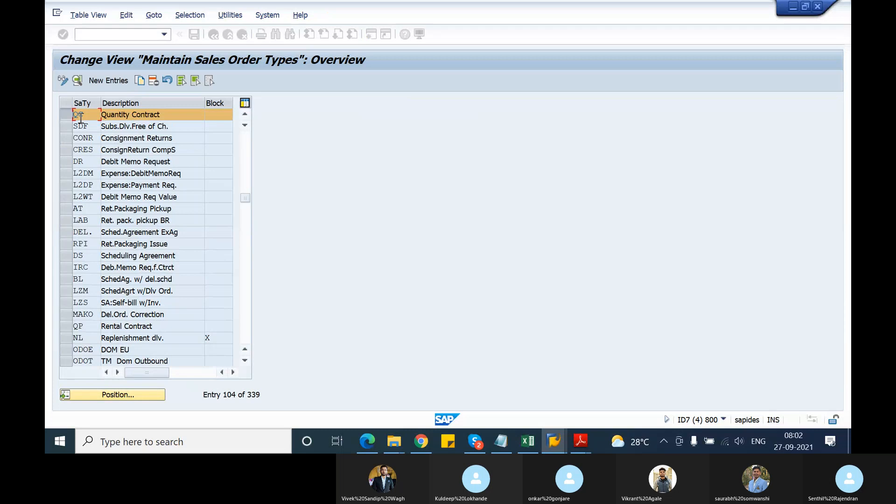
left_click(142, 395)
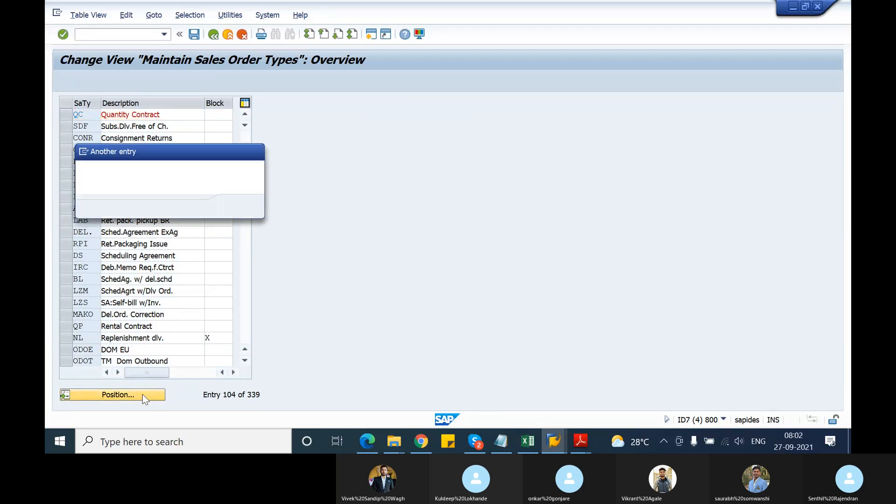
type("gk")
key("Return")
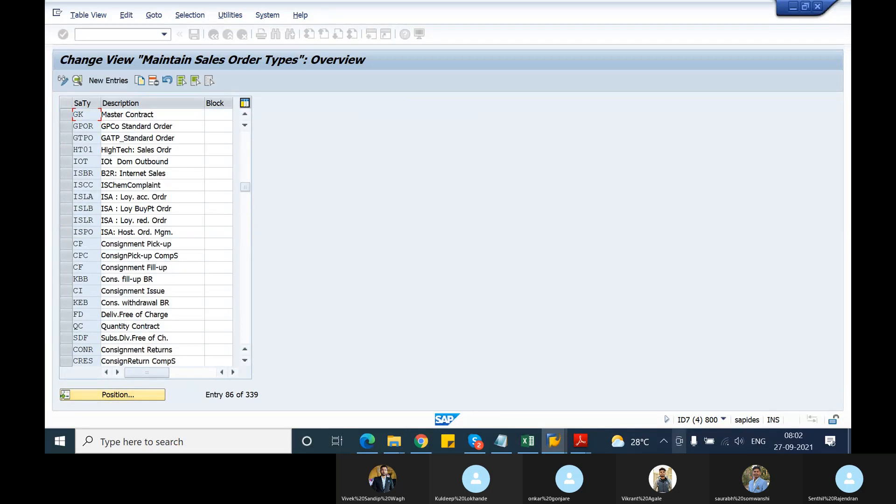
left_click(66, 112)
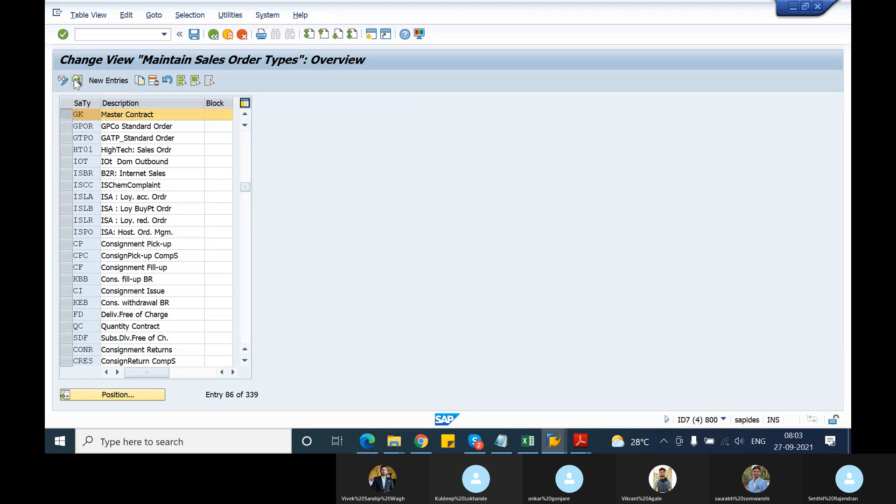
left_click(77, 80)
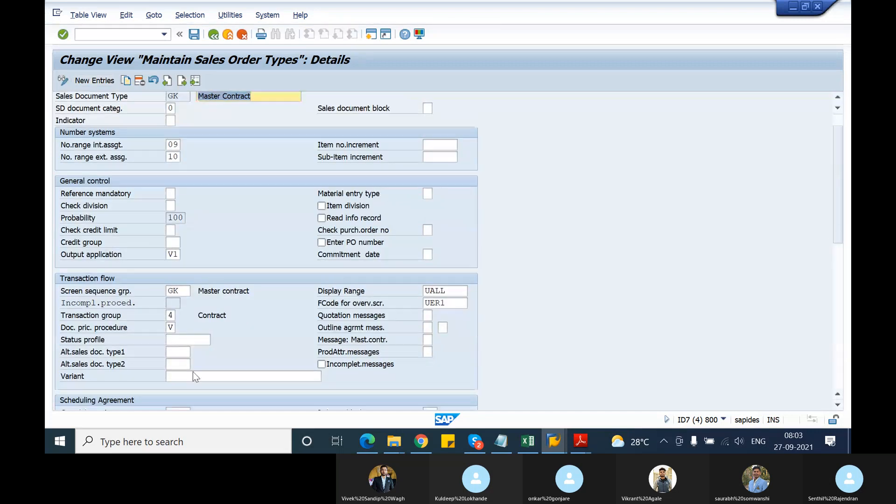
Examine the group reference procedure and contract profile in the Contract settings of document type GK.
scroll(192, 372, "down", 5)
scroll(196, 376, "down", 8)
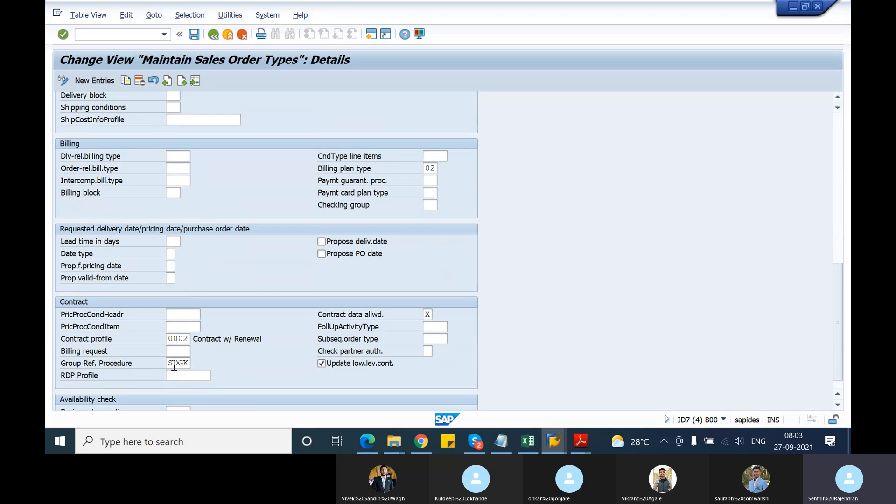
left_click(169, 365)
left_click_drag(169, 340, 195, 340)
left_click_drag(167, 339, 194, 339)
scroll(135, 302, "up", 1)
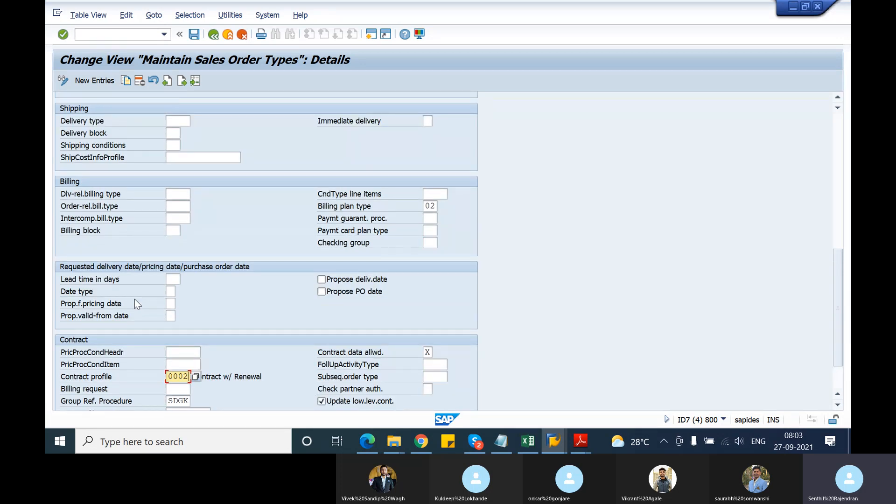
In the project customizing session, open the SAP Reference IMG and expand Sales and Distribution > Sales > Sales Documents > Contracts.
key("alt+Tab")
key("Tab")
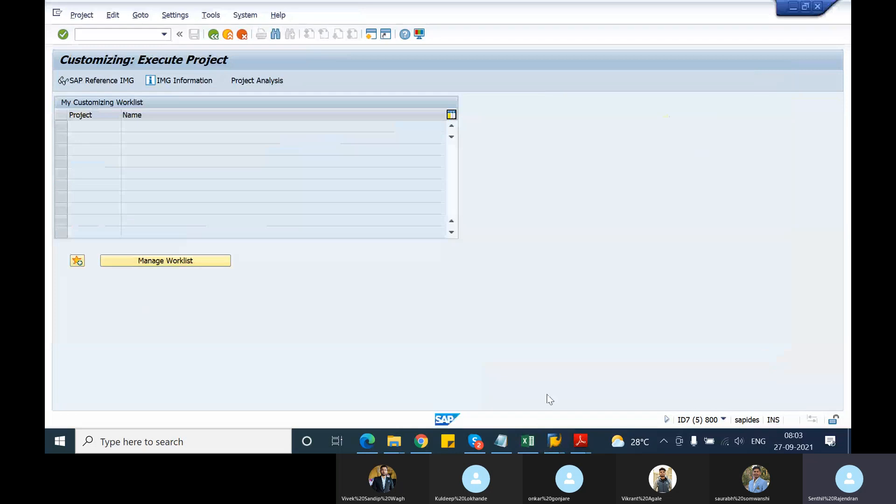
left_click(123, 80)
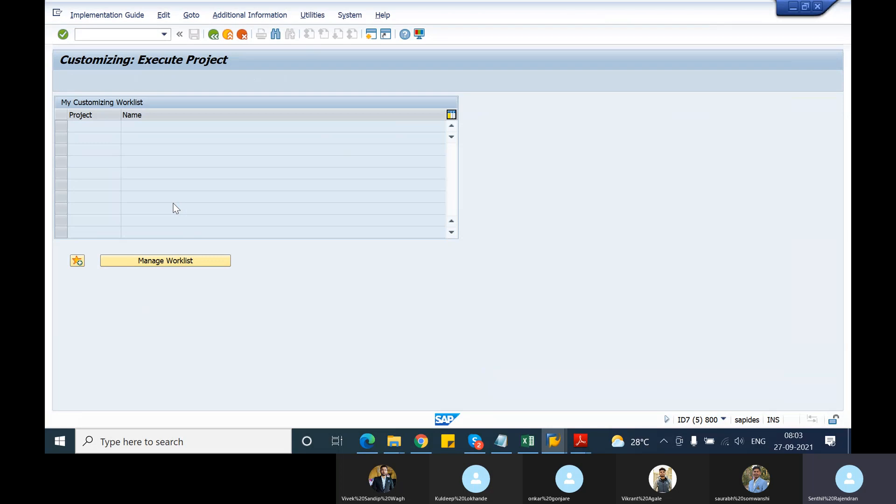
scroll(111, 325, "down", 3)
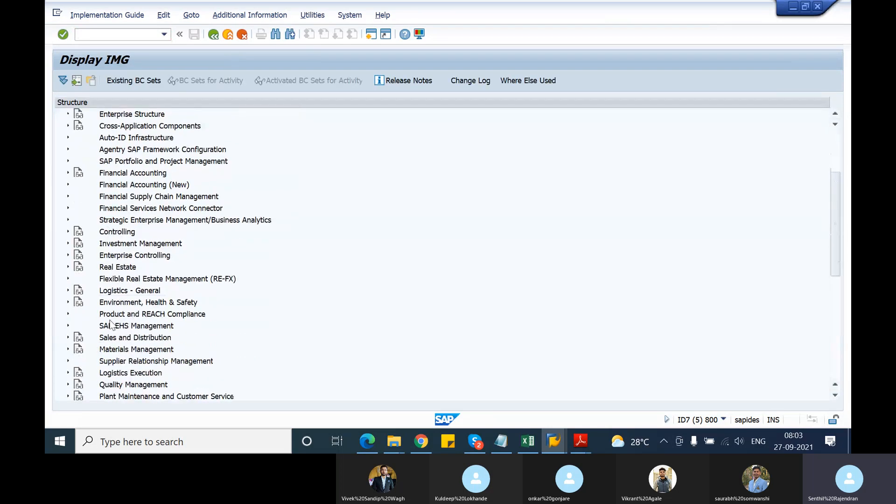
scroll(111, 324, "down", 2)
left_click(67, 291)
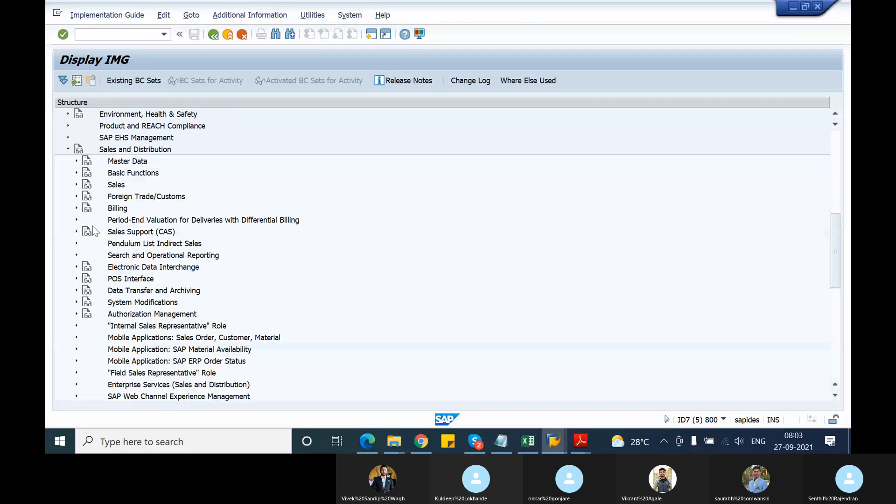
left_click(76, 185)
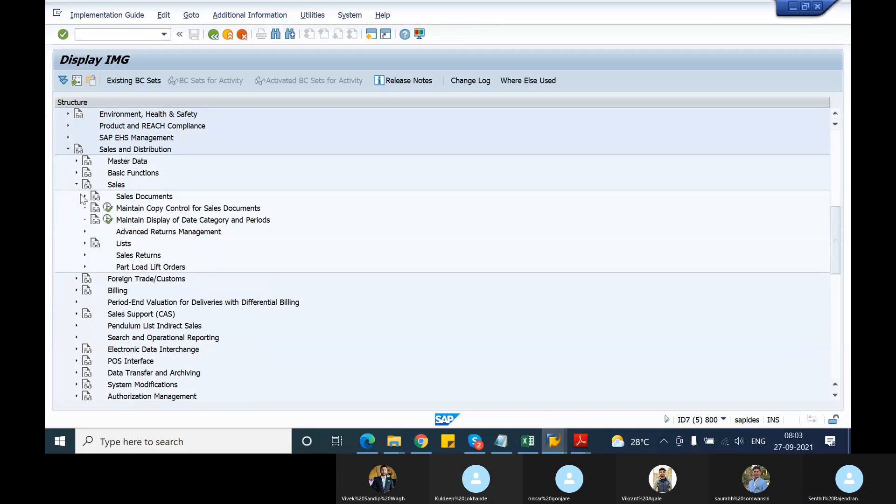
left_click(85, 197)
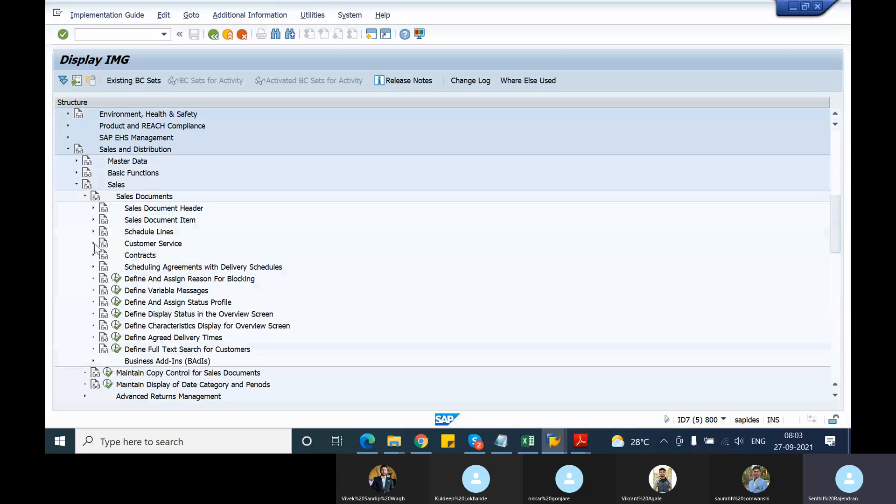
left_click(93, 255)
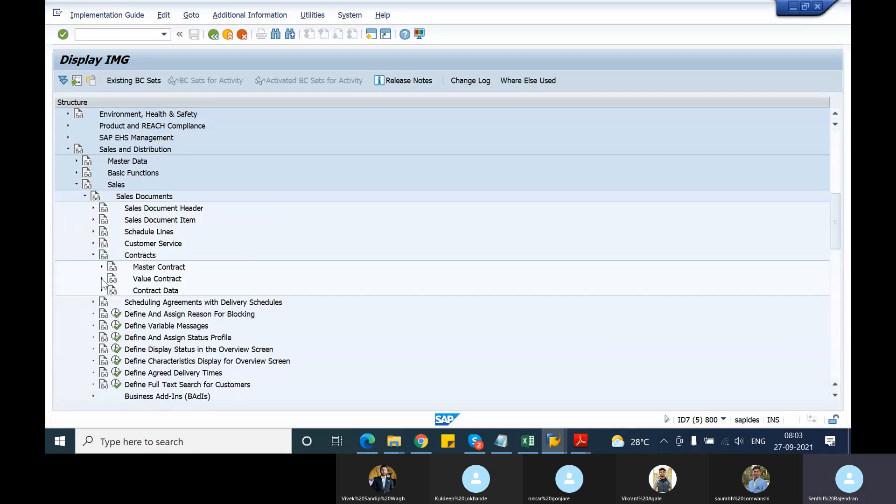
Look over the Value Contract activities, and open Define Contract Profiles under Contract Data.
left_click(102, 279)
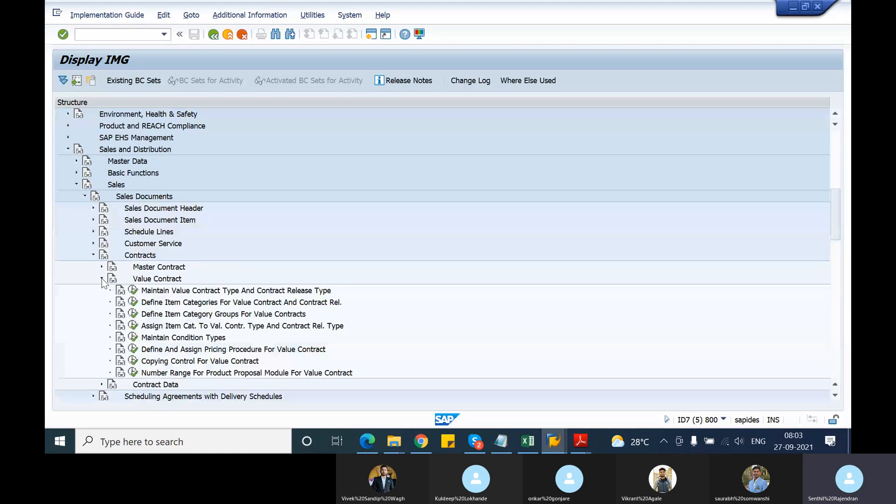
left_click(102, 278)
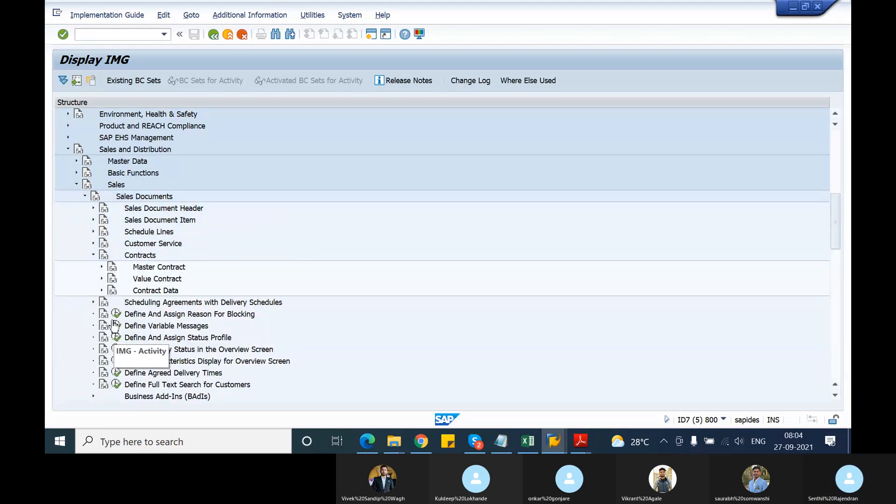
left_click(102, 290)
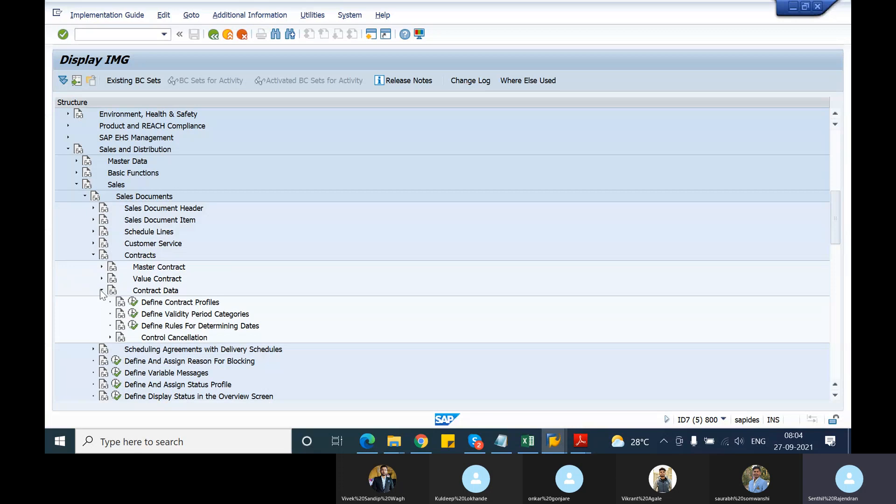
left_click(133, 303)
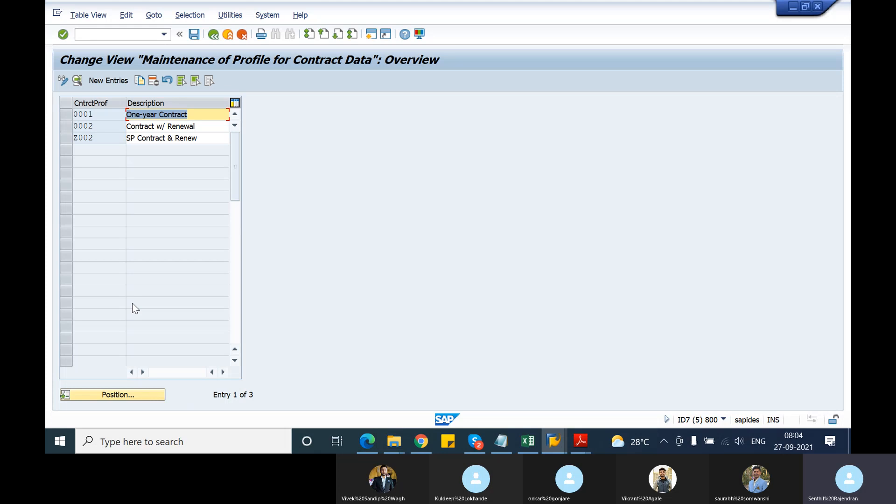
Open the details of contract profile 0002 and check its action and action date rule.
left_click(67, 127)
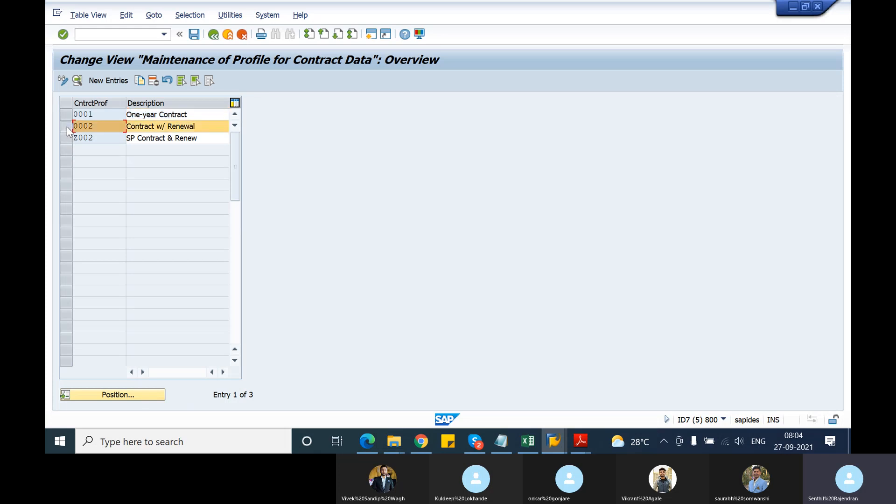
left_click(66, 126)
left_click(77, 80)
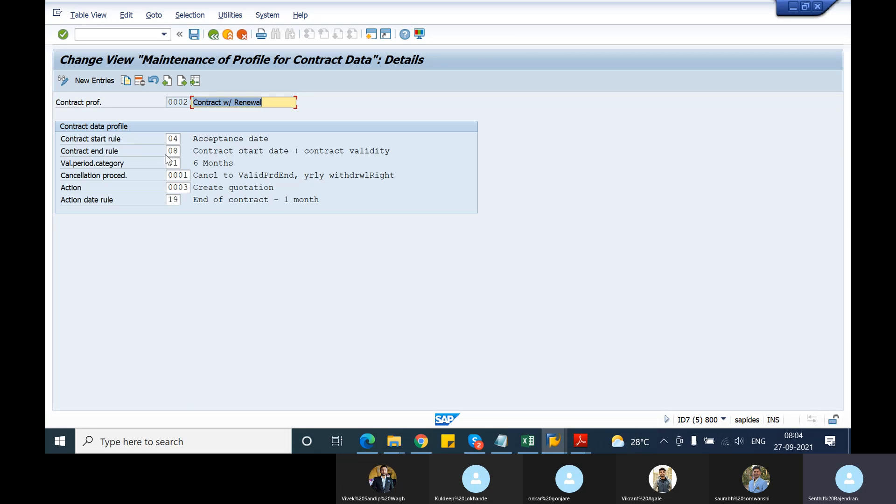
left_click(169, 189)
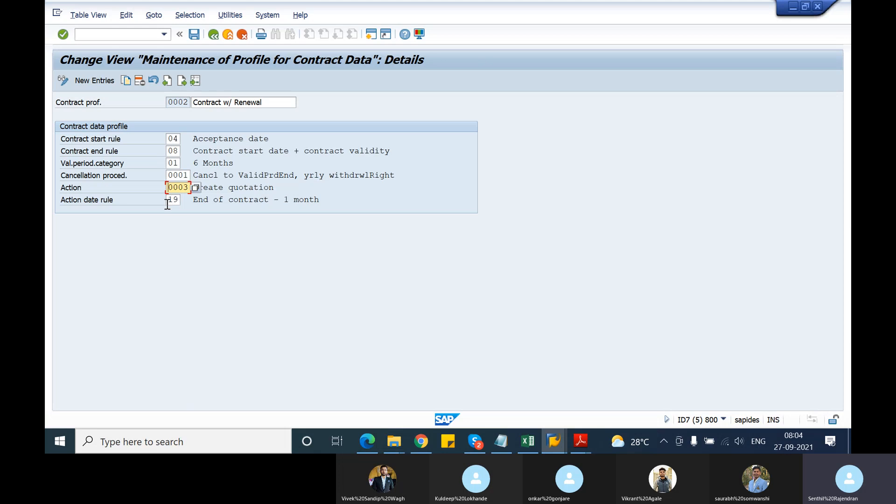
left_click(167, 201)
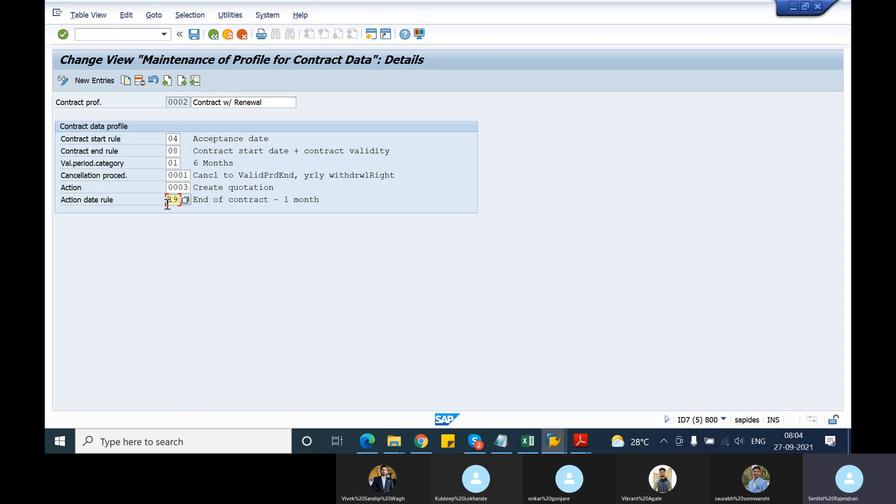
Review the date determination rules available for the contract start rule, including Acceptance date, and close the list without changing the rule.
left_click(176, 139)
left_click(186, 139)
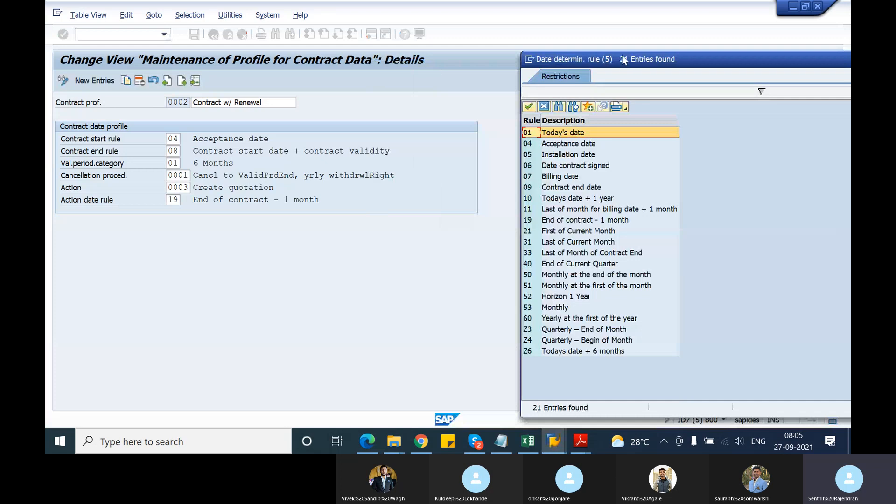
left_click_drag(625, 58, 473, 47)
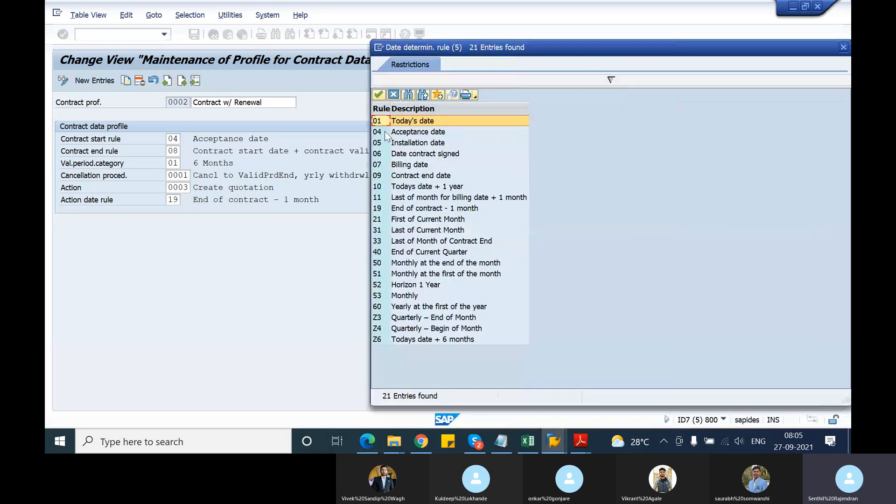
left_click(386, 133)
left_click_drag(565, 50, 494, 42)
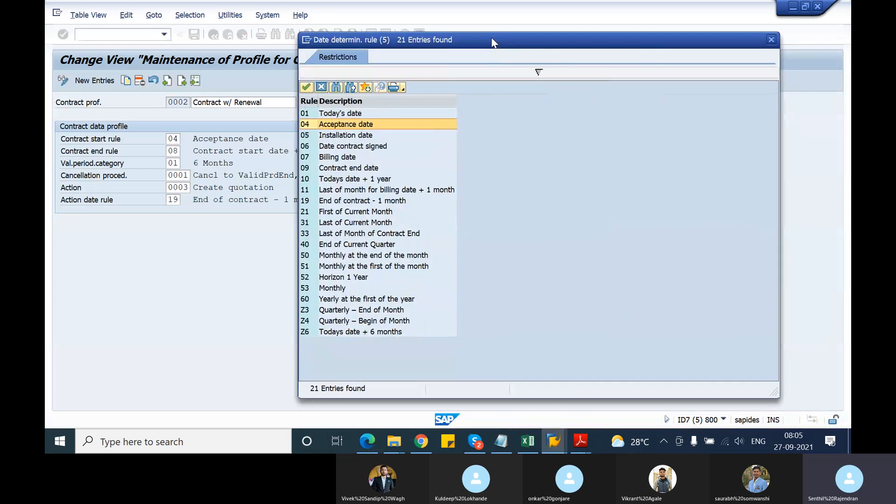
left_click(307, 125)
left_click(307, 115)
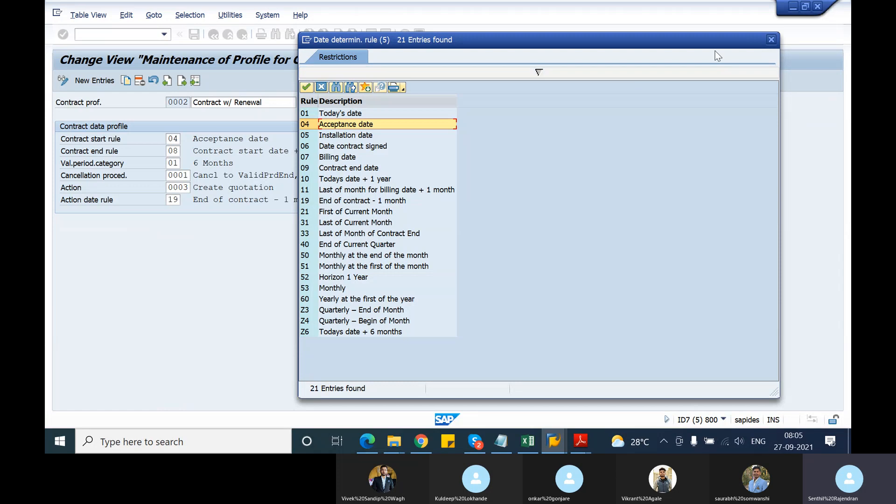
left_click(772, 39)
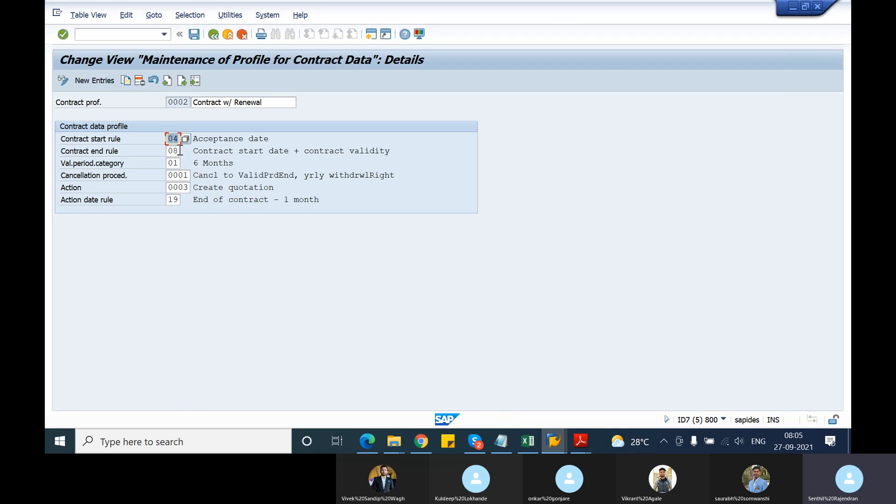
Check the contract end rule, then review the available validity period categories and close the list without choosing one.
left_click(177, 152)
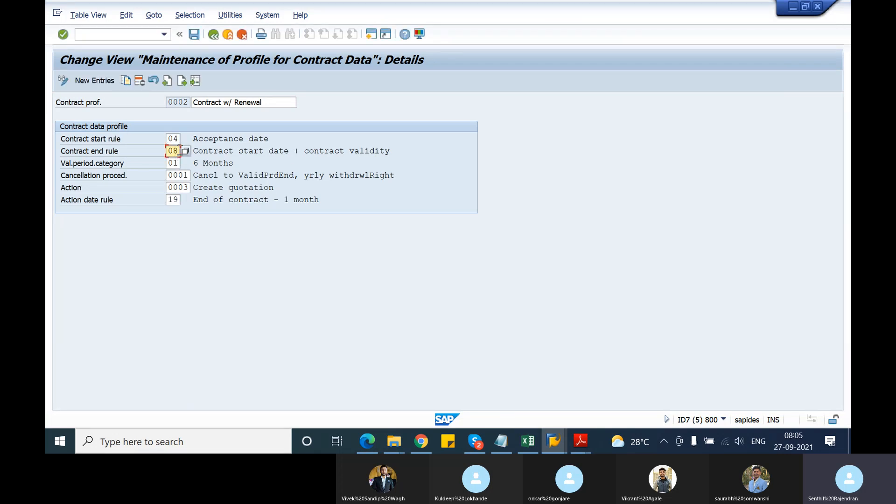
left_click(176, 164)
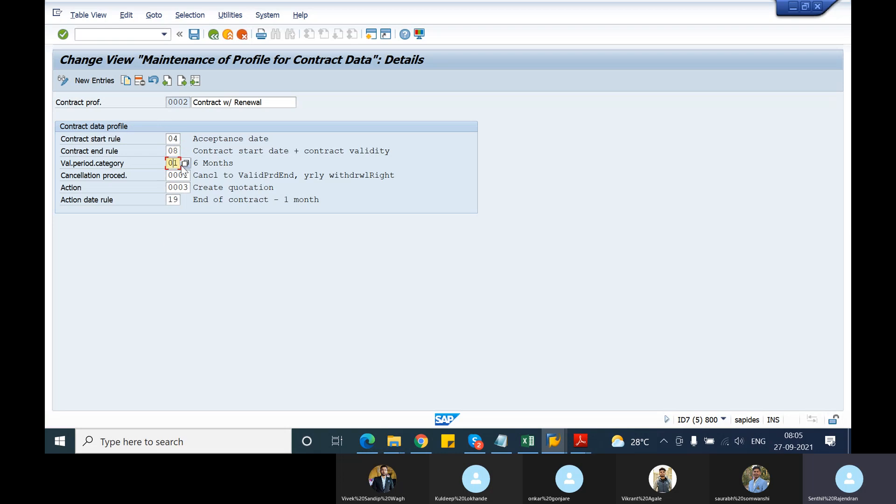
left_click(185, 163)
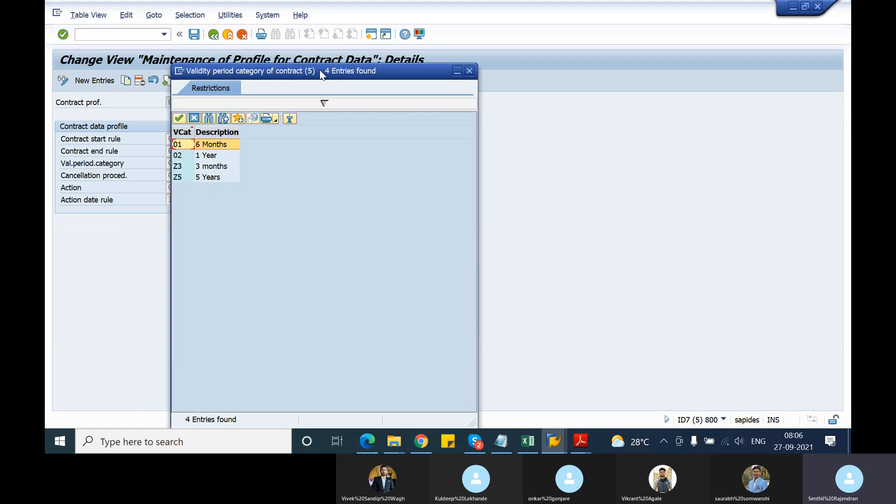
left_click_drag(319, 71, 487, 46)
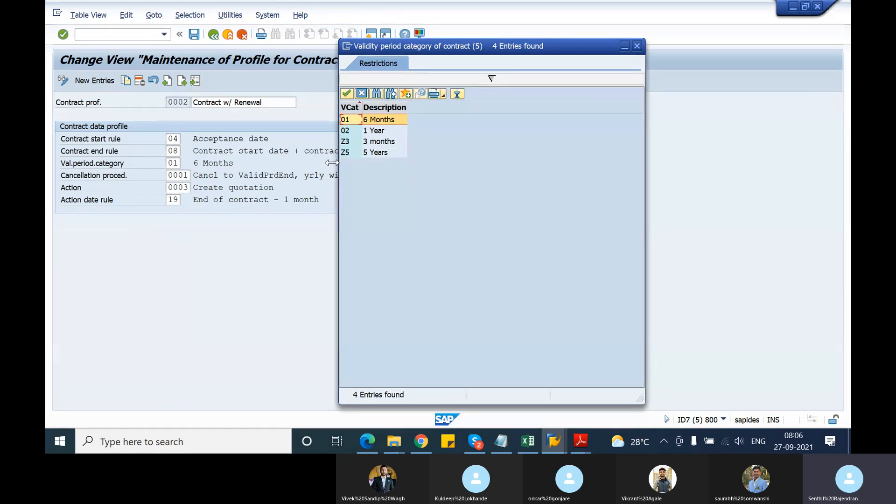
left_click(637, 46)
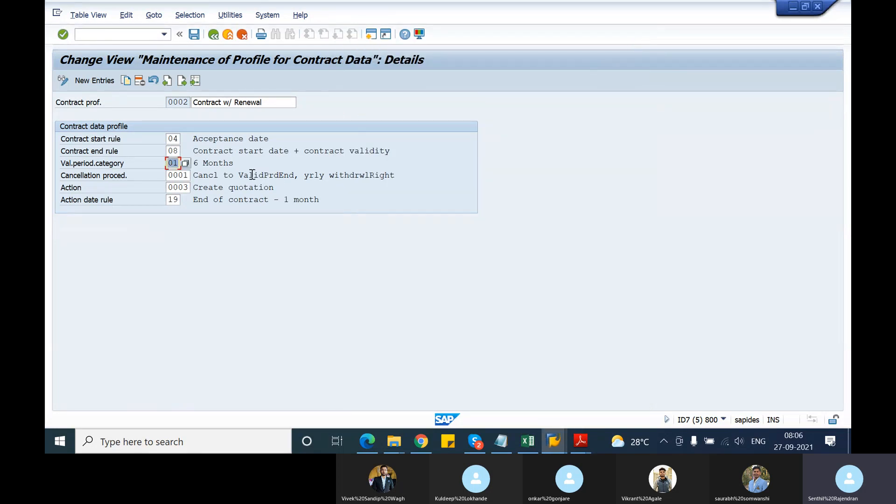
Check the cancellation procedure and review the possible actions at end of contract, leaving the action unchanged.
left_click(188, 176)
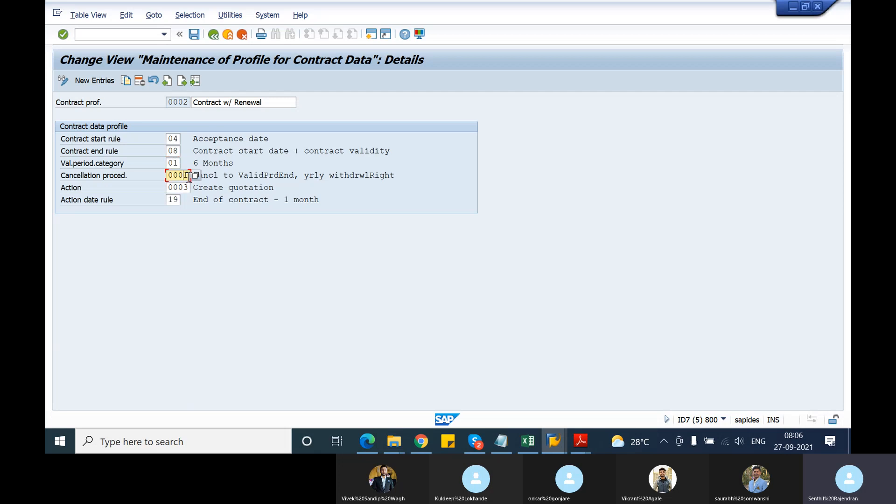
left_click(186, 187)
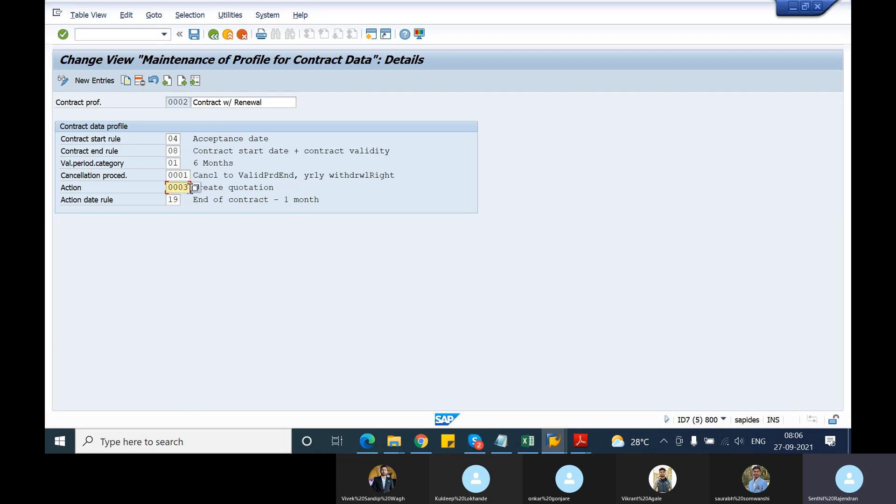
left_click(195, 189)
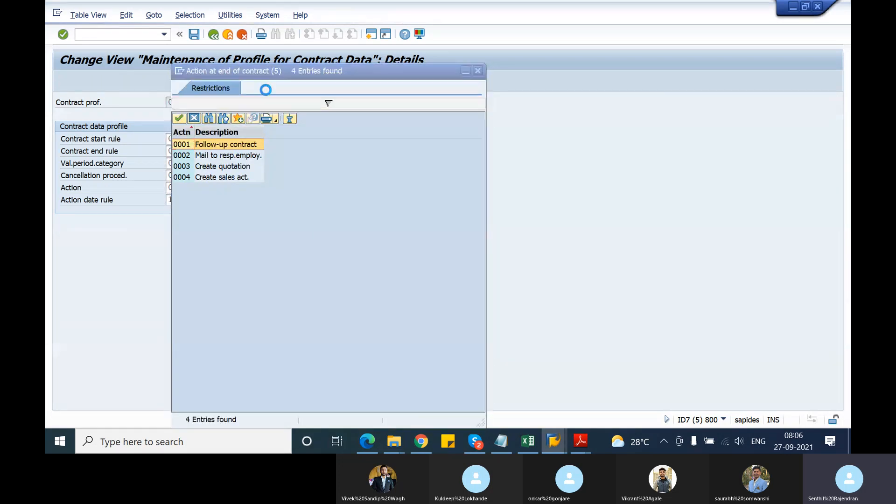
left_click_drag(285, 74, 451, 67)
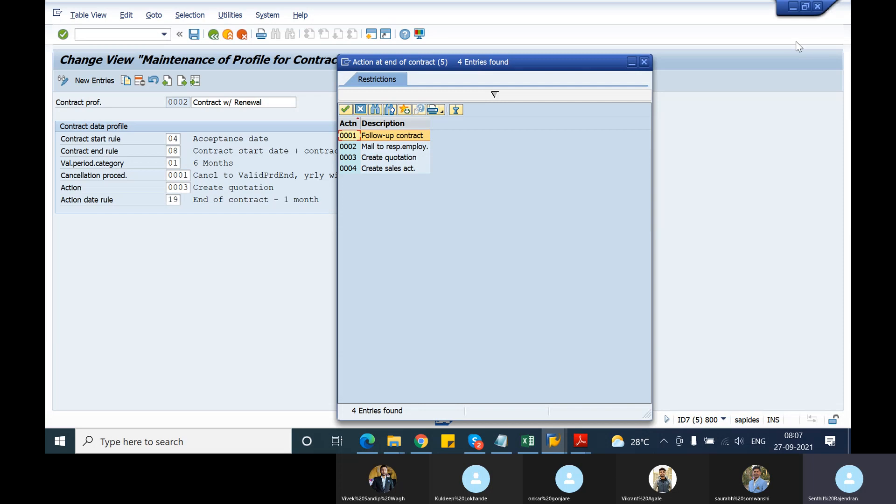
left_click(644, 62)
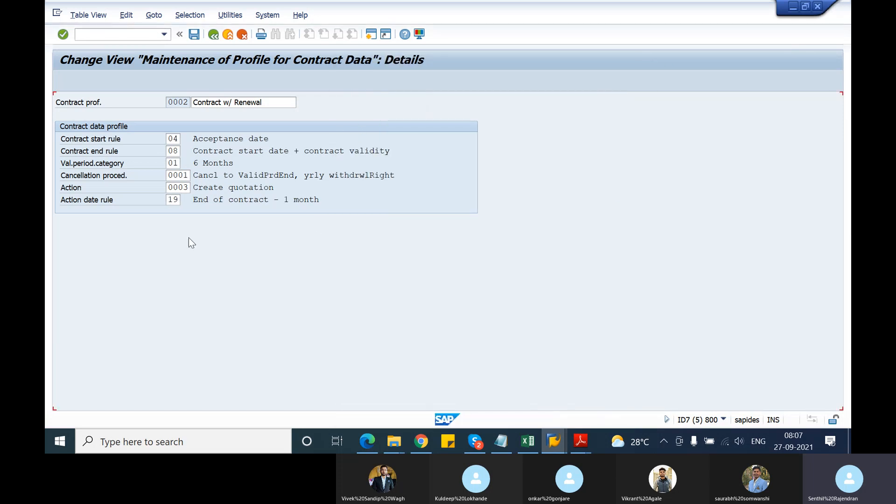
Review the date rules available for the action date rule against the profile's action, and close the list without a selection.
left_click(178, 199)
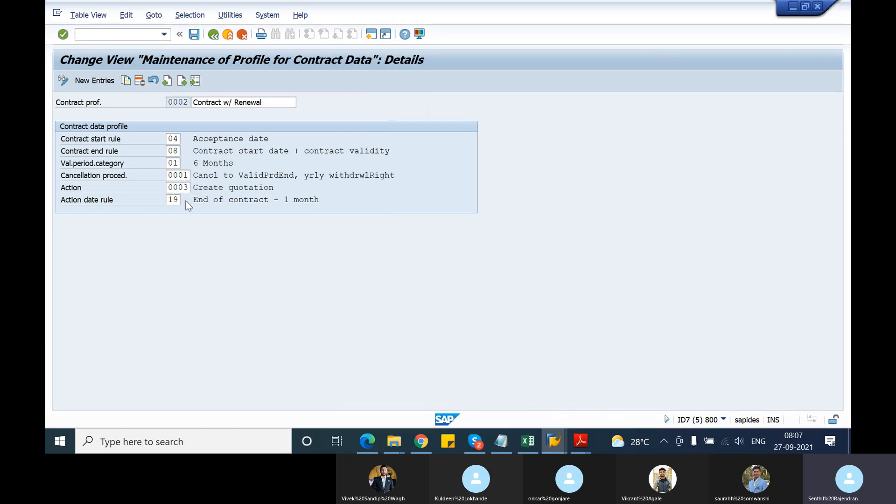
left_click(187, 199)
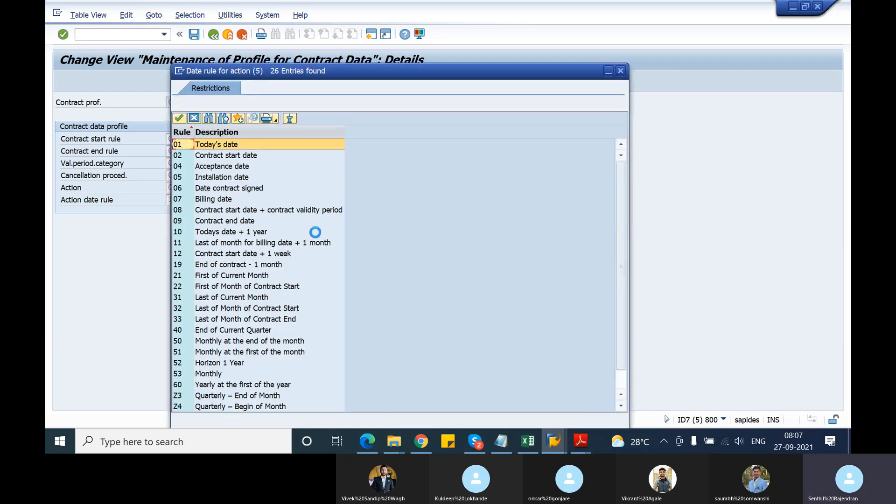
left_click_drag(406, 71, 540, 28)
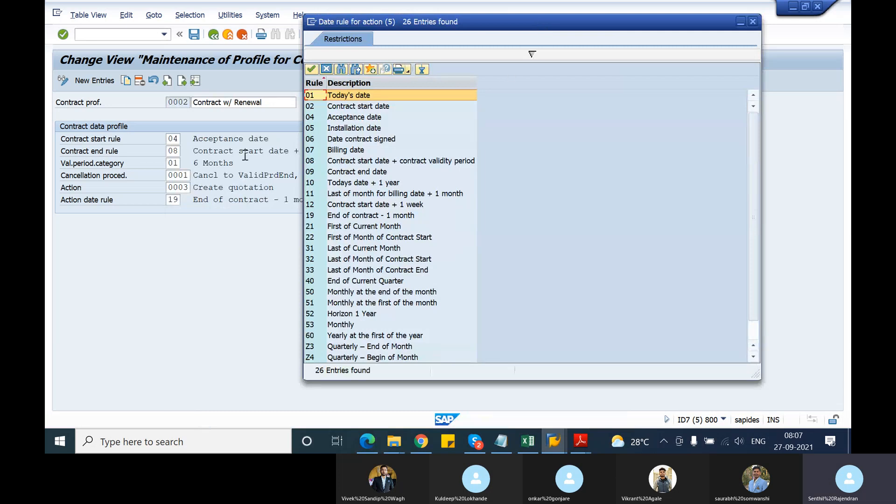
left_click(169, 187)
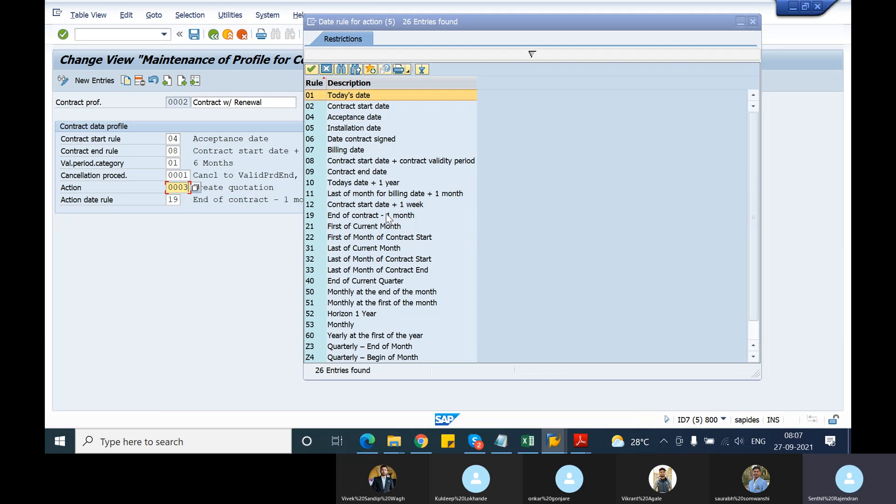
left_click(753, 21)
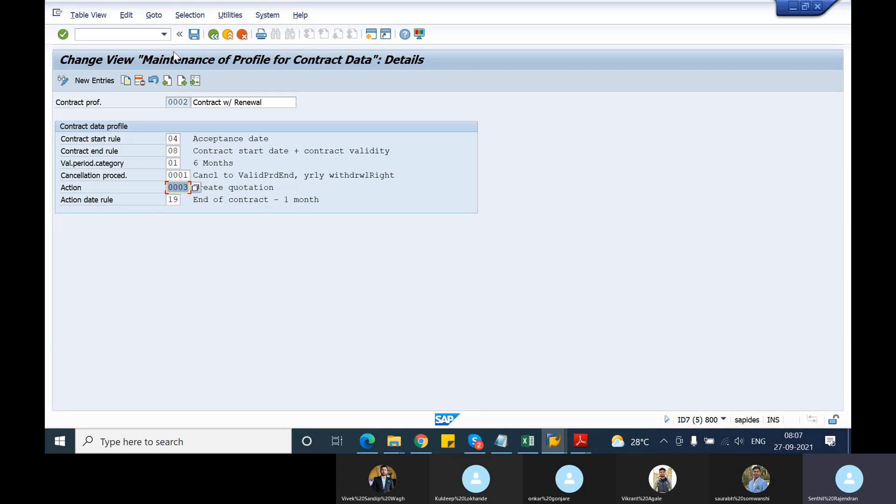
Leave the contract profile customizing for the IMG structure and switch to the session with the sales order type details.
left_click(218, 35)
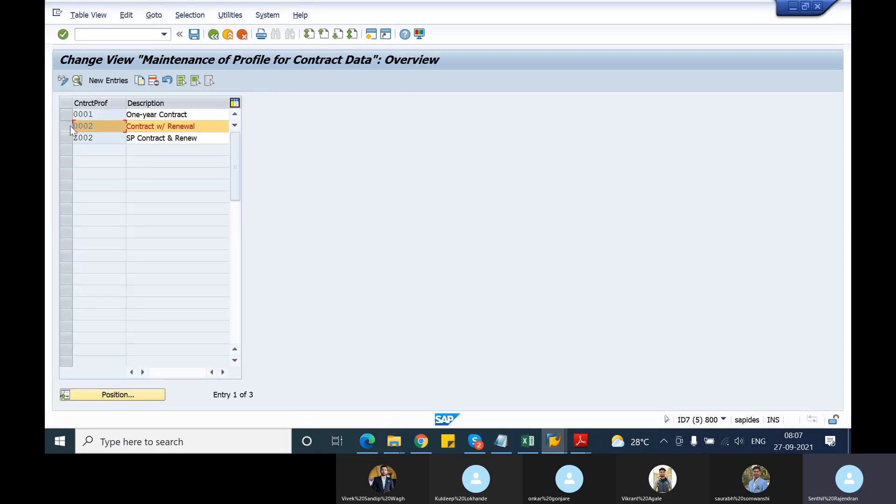
left_click(215, 37)
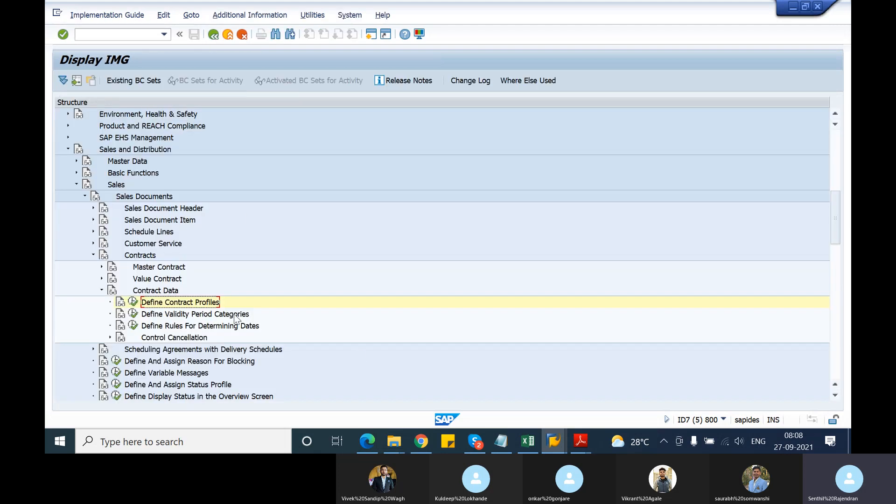
left_click(550, 441)
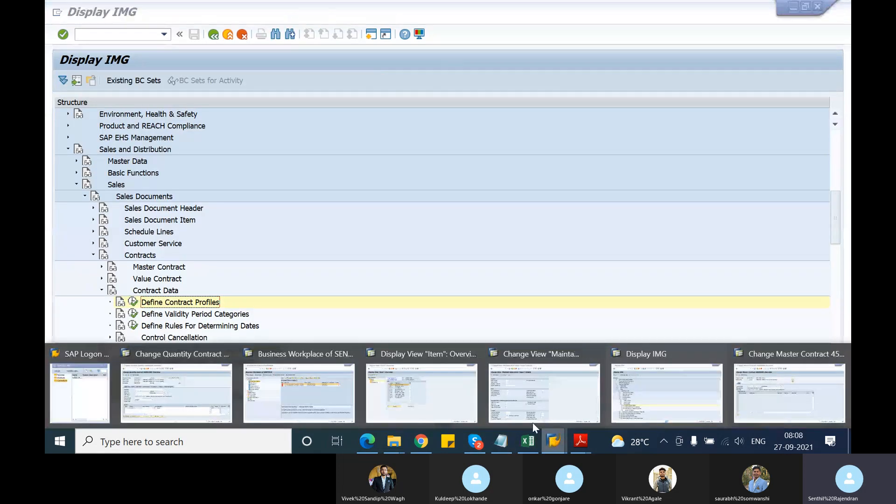
left_click(642, 403)
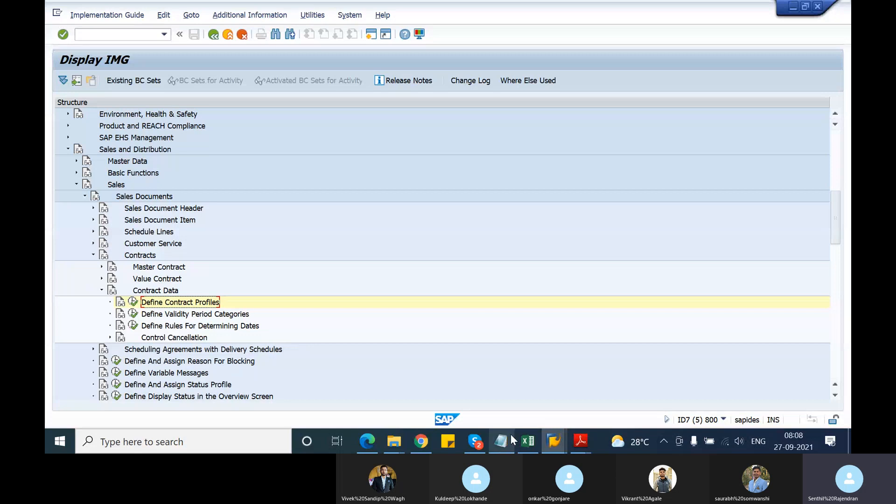
left_click(553, 441)
left_click(561, 403)
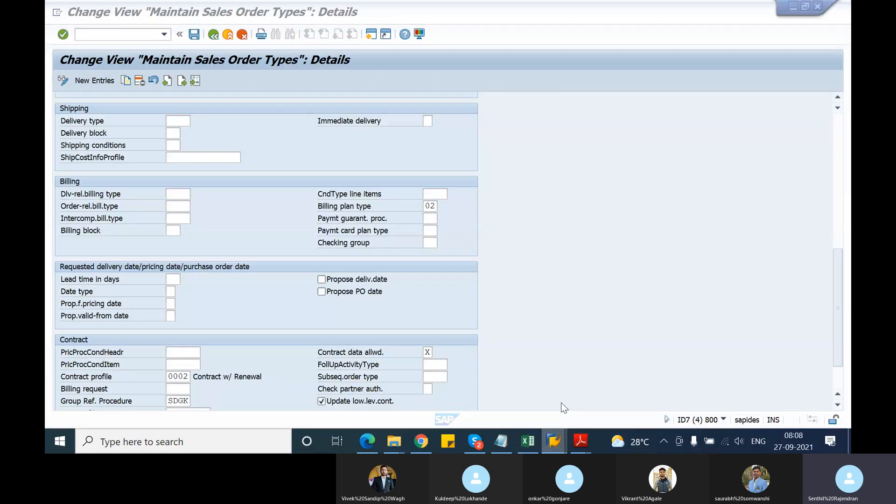
Examine the follow-up activity type, subsequent order type and partner authorization check in the Contract settings of document type GK.
scroll(273, 343, "down", 5)
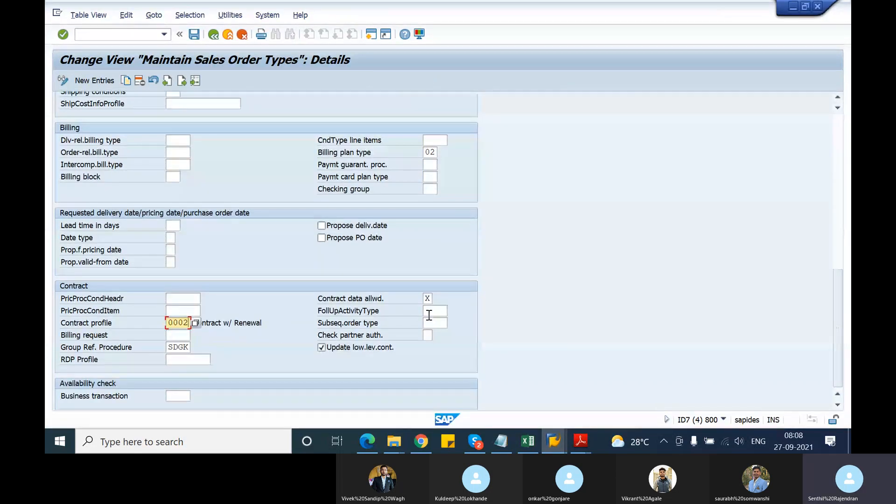
left_click(430, 312)
left_click(436, 322)
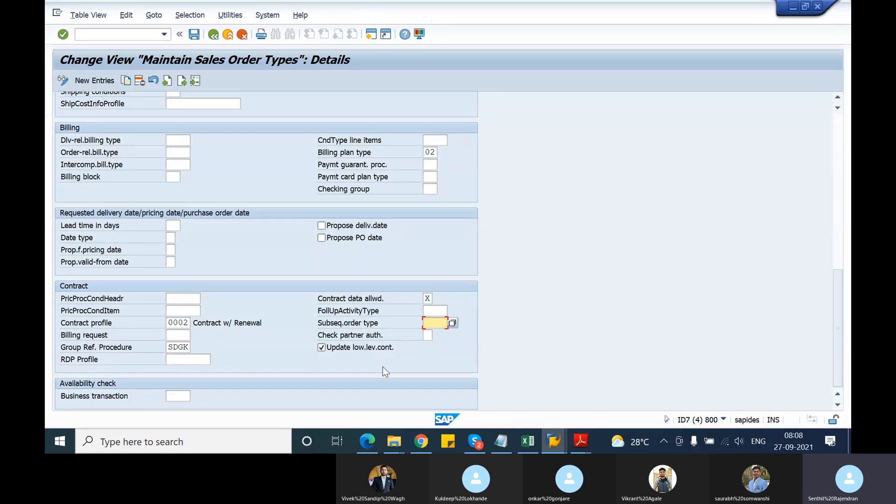
left_click(428, 336)
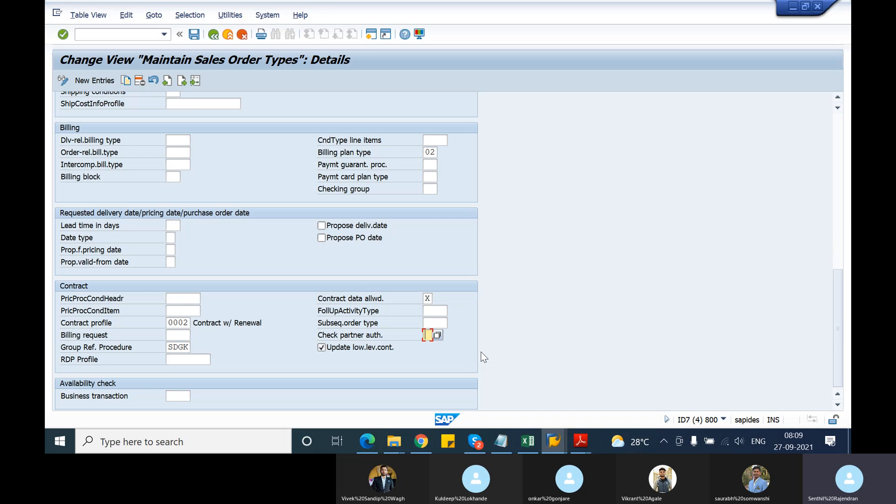
Look through the order types possible for the subsequent order type, close the list and display the field's help text.
left_click(442, 323)
left_click(452, 323)
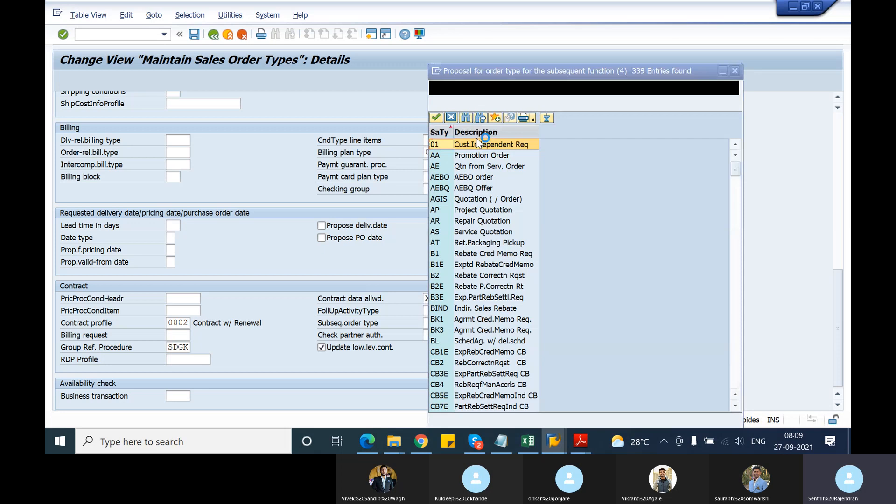
left_click_drag(578, 71, 570, 50)
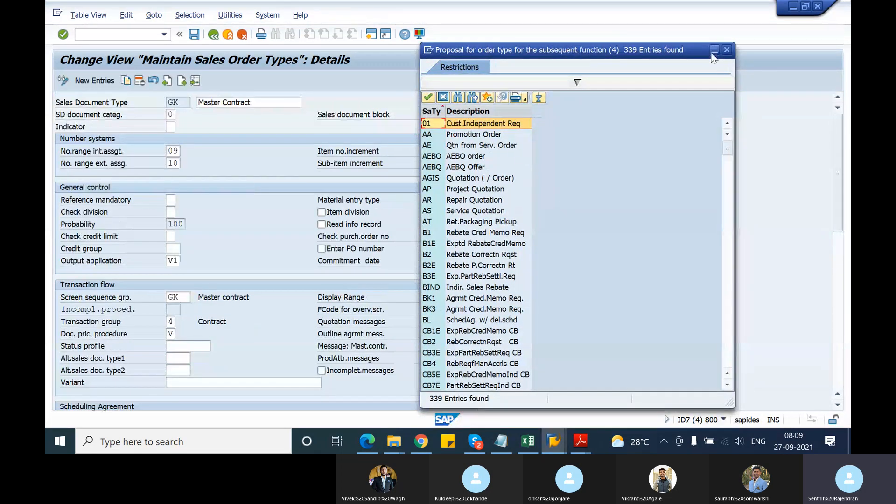
left_click(726, 51)
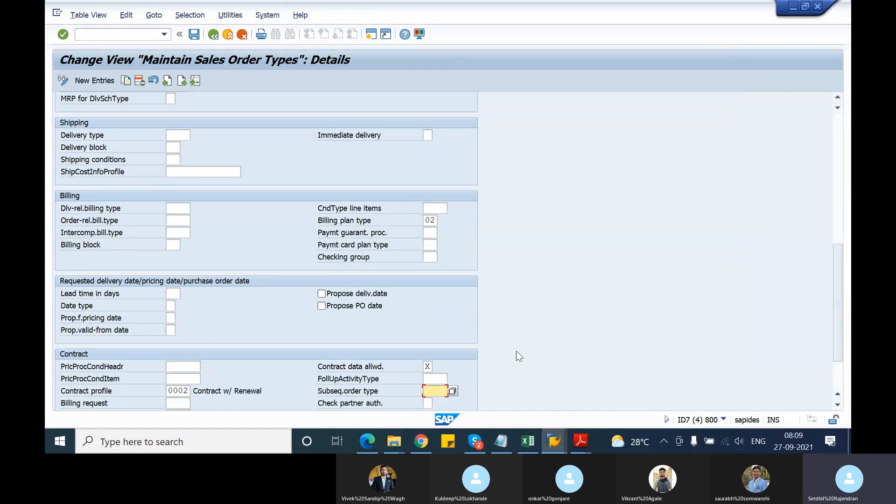
key("Return")
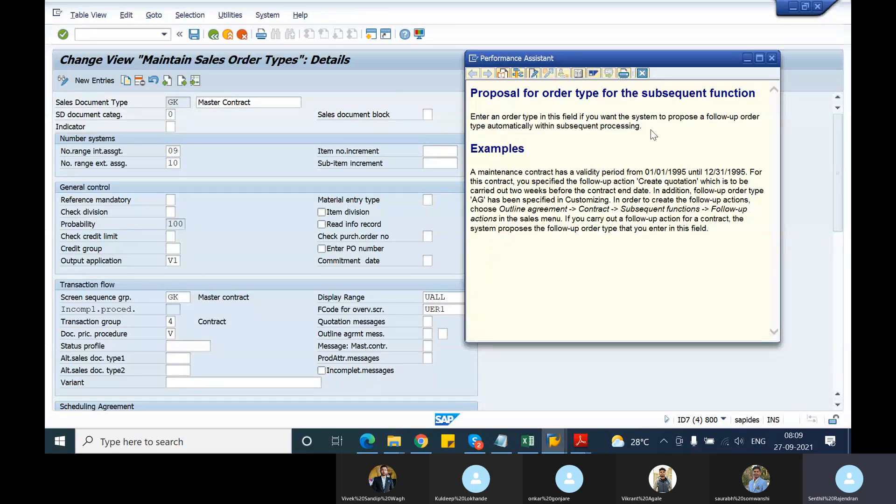
Read and close the subsequent order type help, and examine the header and item pricing procedure condition and billing request fields.
left_click_drag(643, 127, 456, 110)
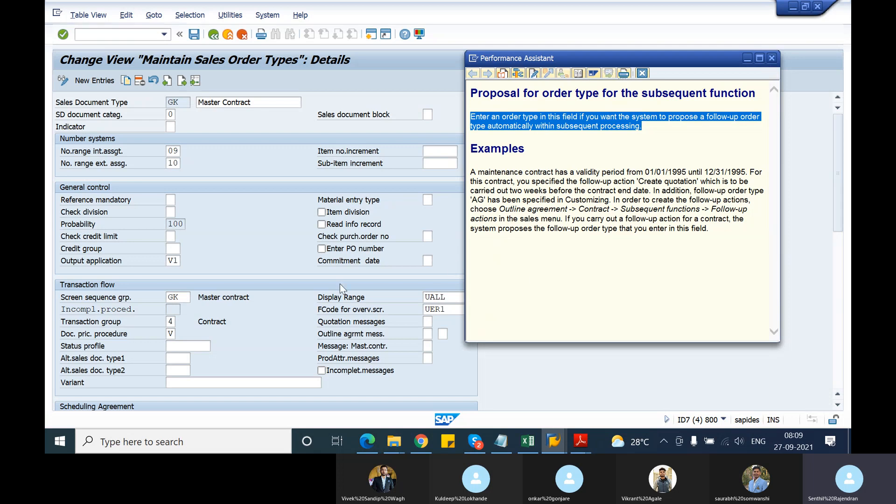
left_click(772, 58)
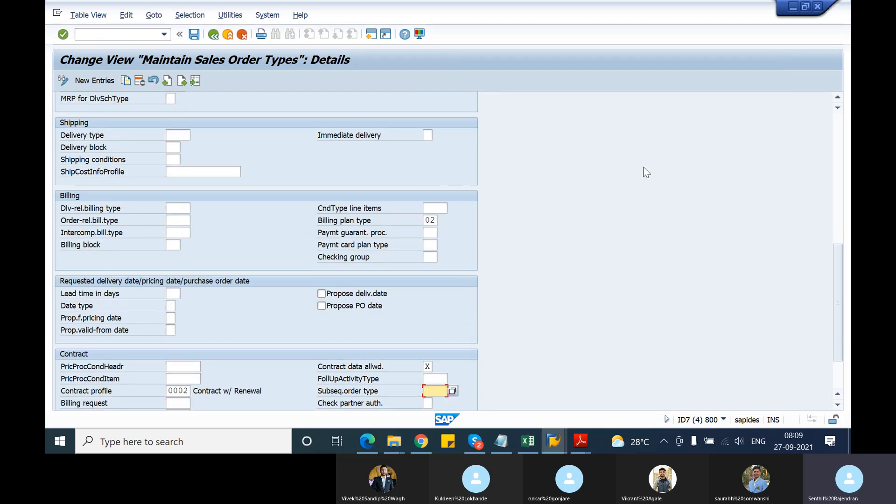
scroll(644, 168, "down", 2)
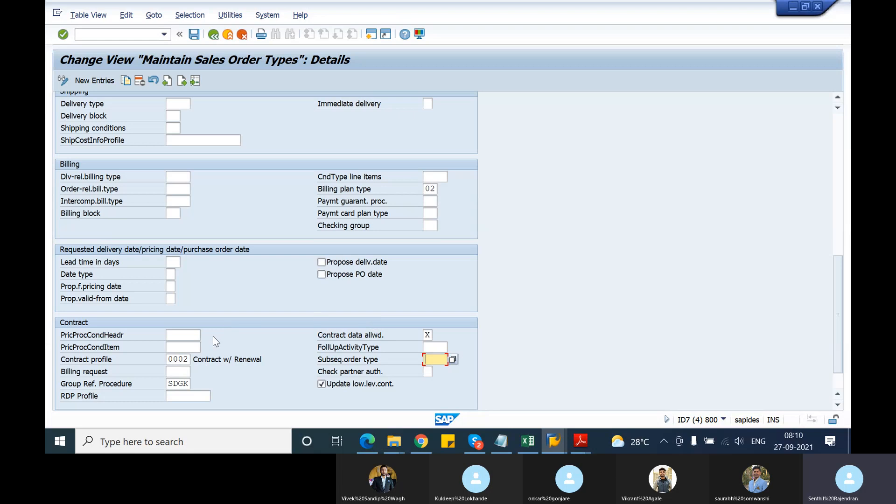
left_click(187, 335)
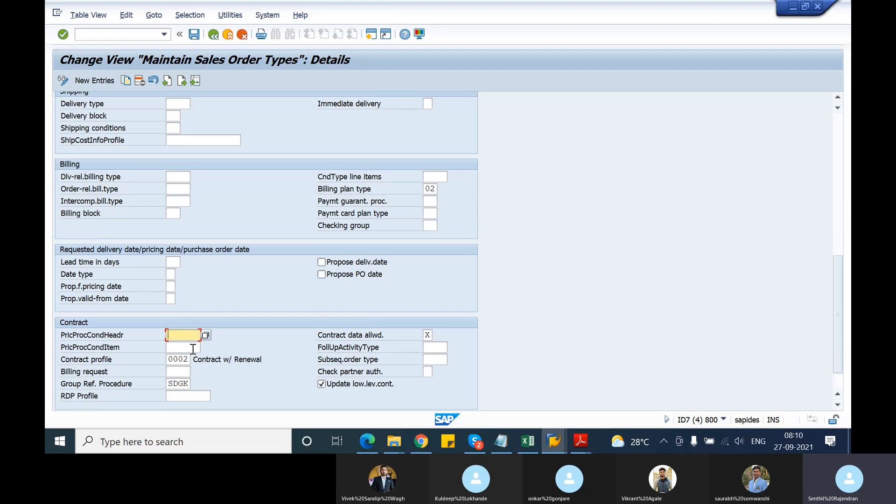
left_click(192, 348)
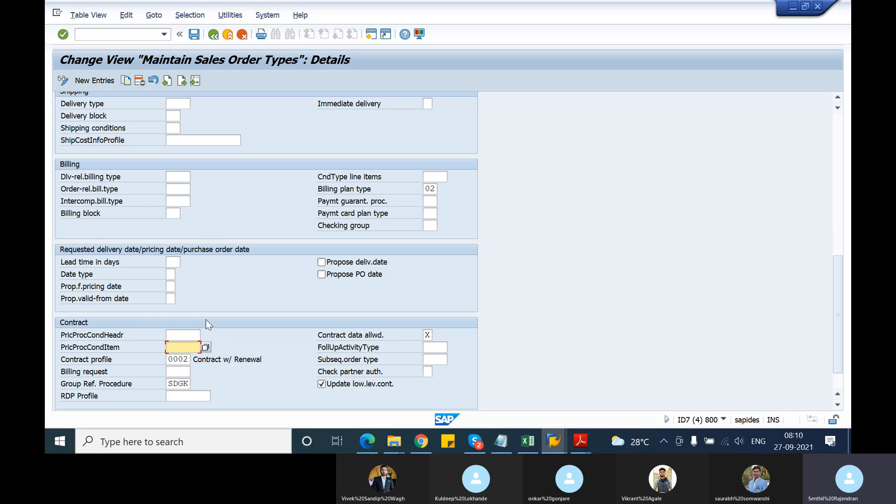
scroll(206, 320, "down", 2)
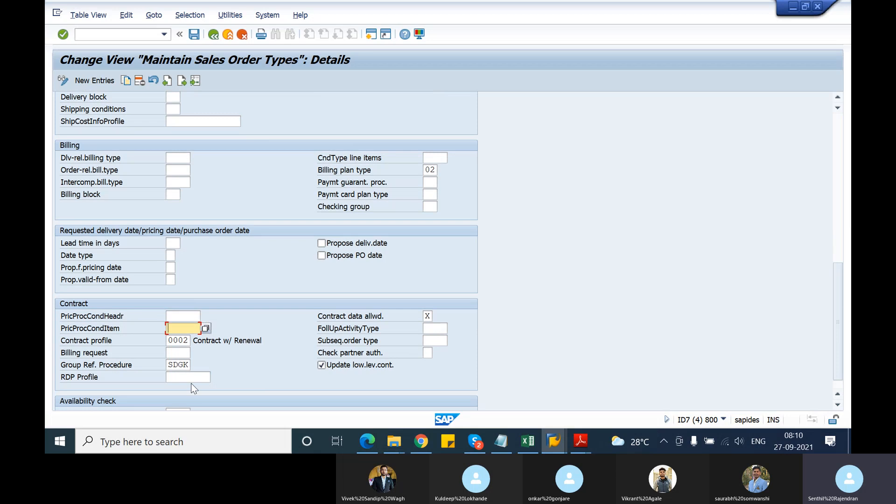
scroll(191, 384, "down", 2)
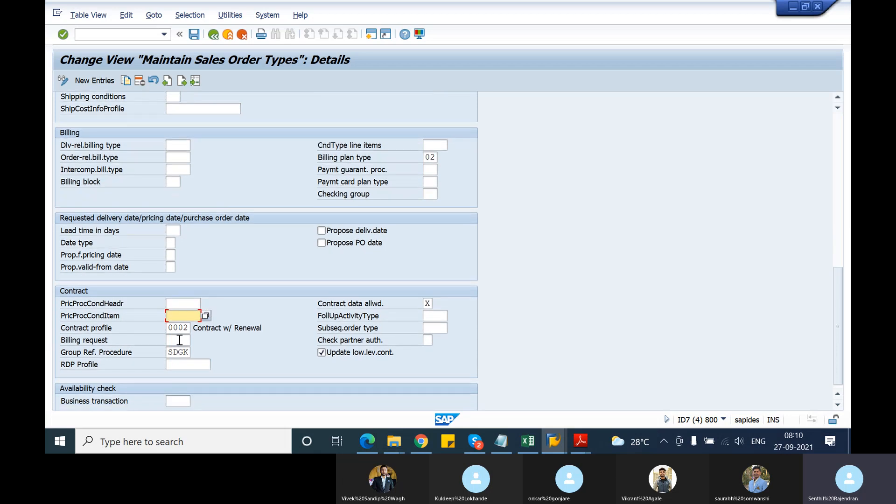
left_click(179, 339)
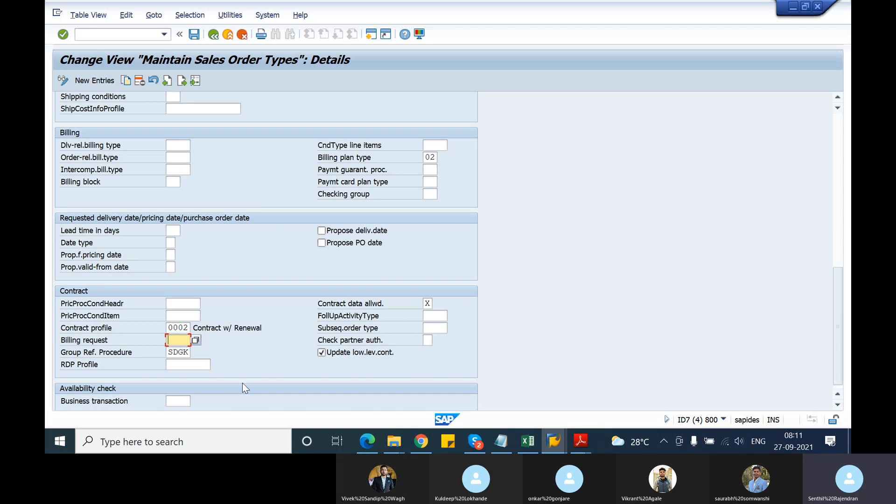
Examine the group reference procedure, look up possible RDP profile values and read that field's help text.
left_click(169, 352)
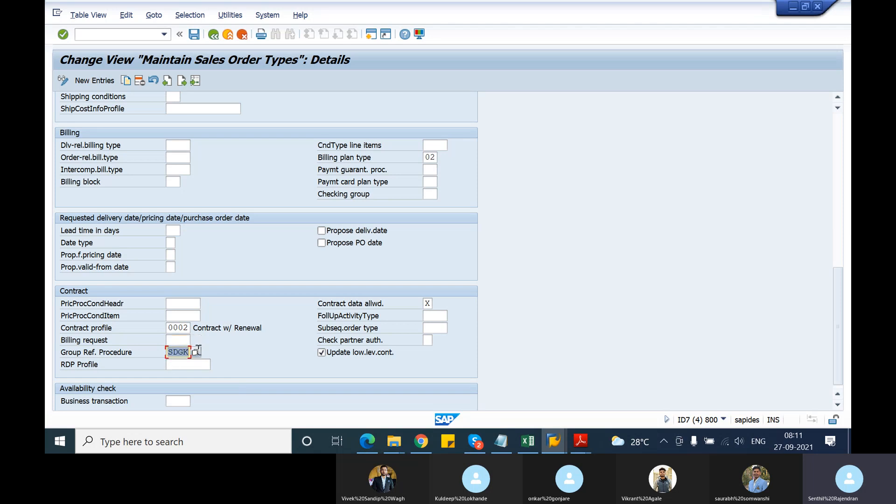
left_click(190, 365)
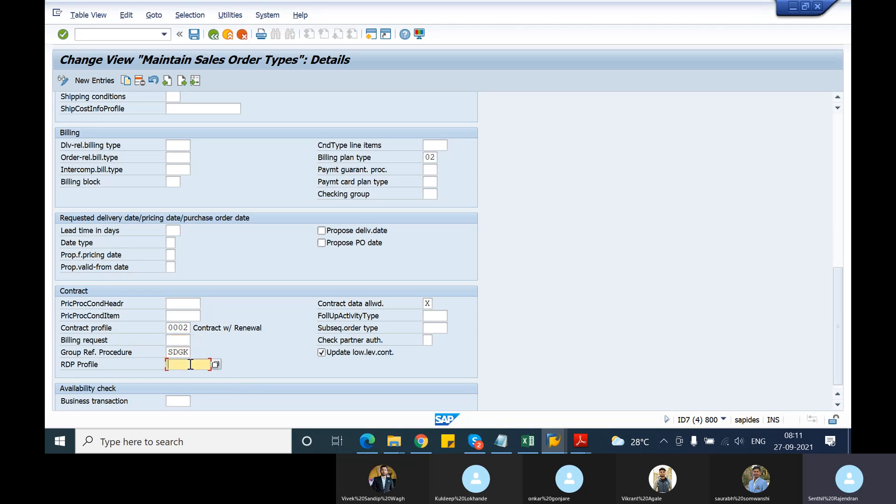
left_click(215, 365)
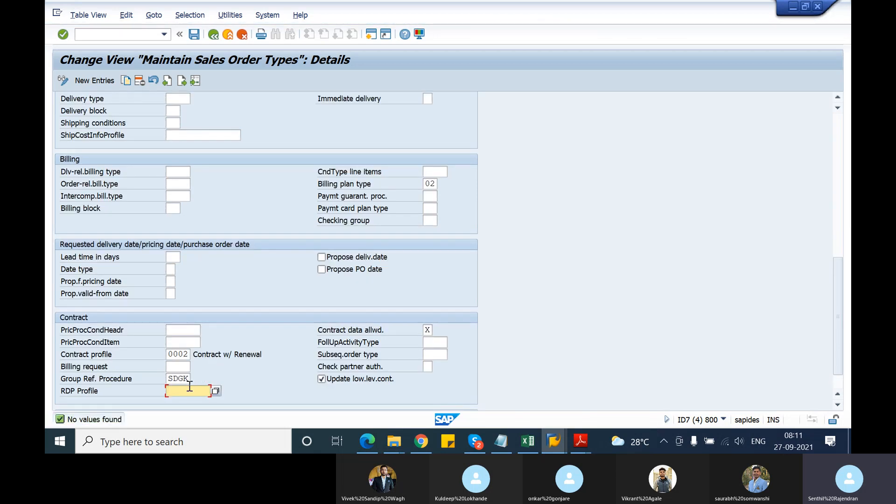
key("F1")
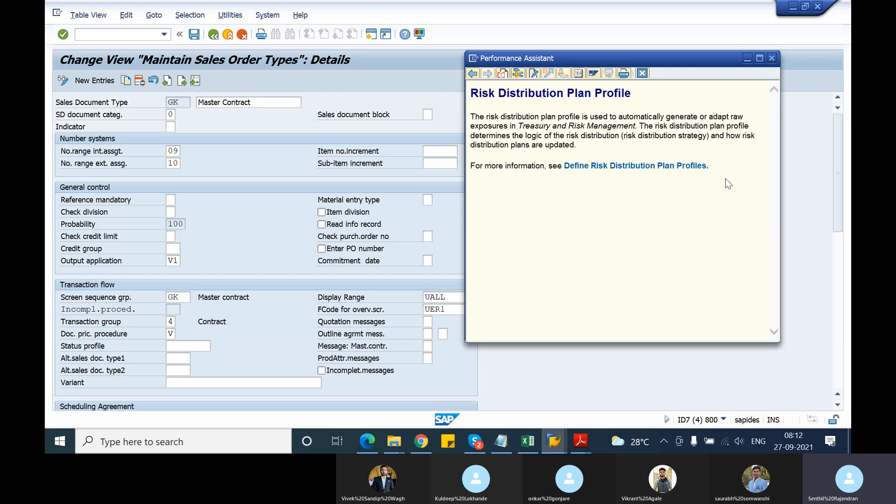
left_click(772, 58)
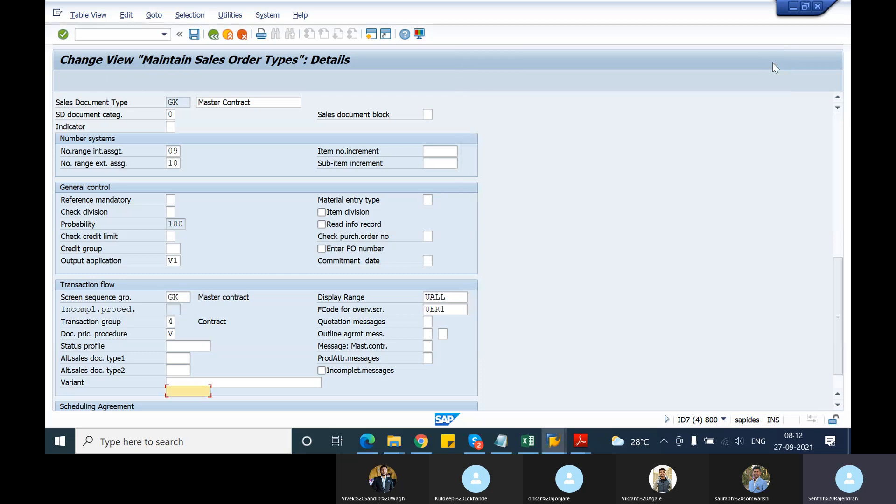
scroll(221, 317, "down", 3)
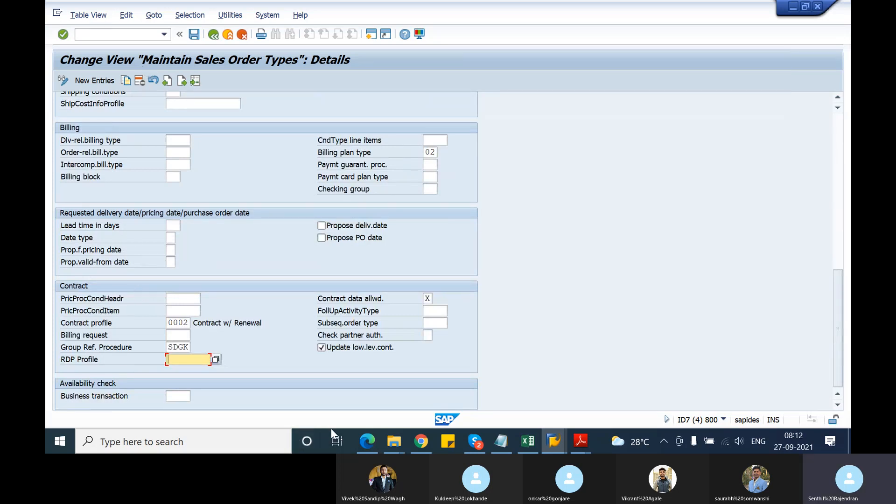
Switch to the session with the open master contract and leave the contract without saving.
left_click(553, 441)
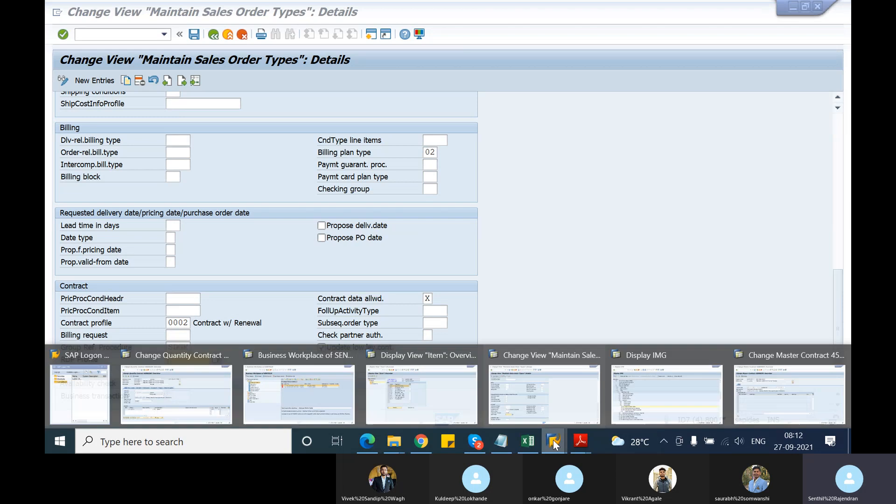
left_click(761, 399)
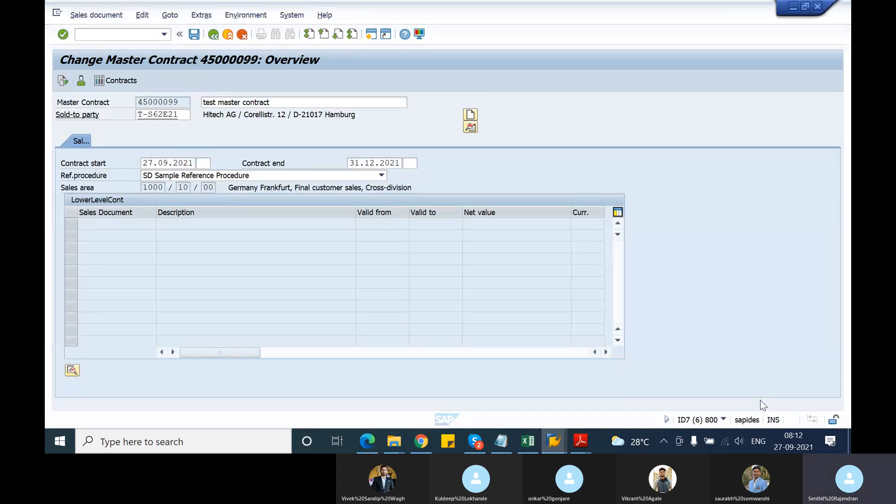
left_click(213, 36)
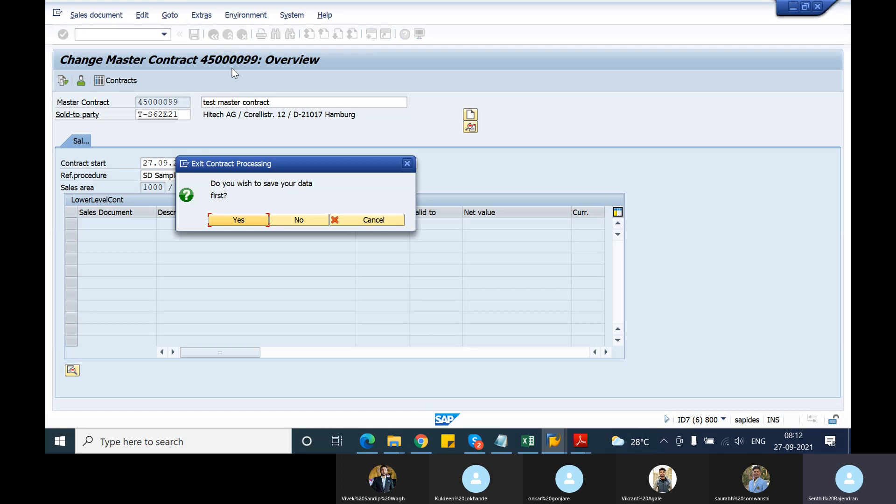
left_click(299, 222)
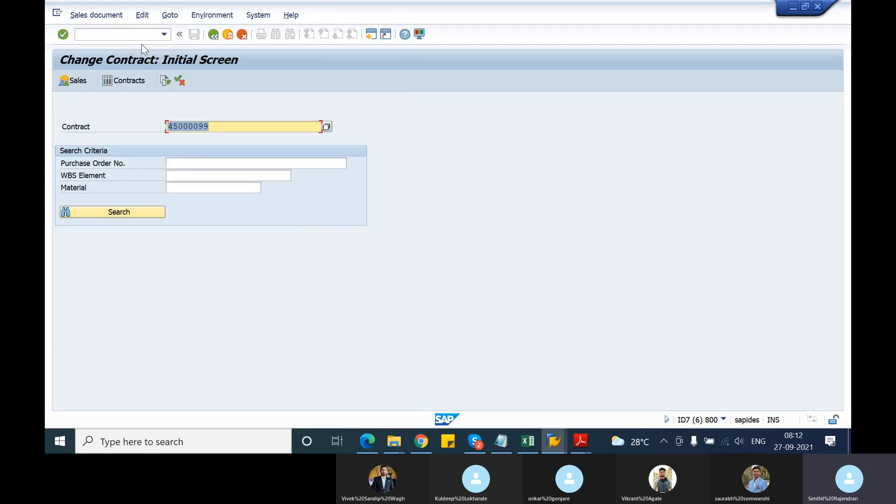
Start transaction WSO1 to create an assortment module and open the item entry for a standard module.
left_click(135, 34)
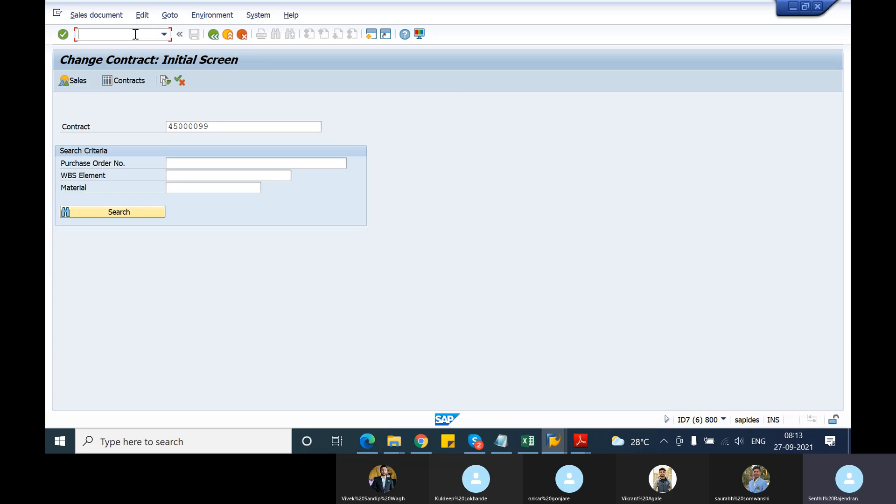
type("/nwso1")
key("Return")
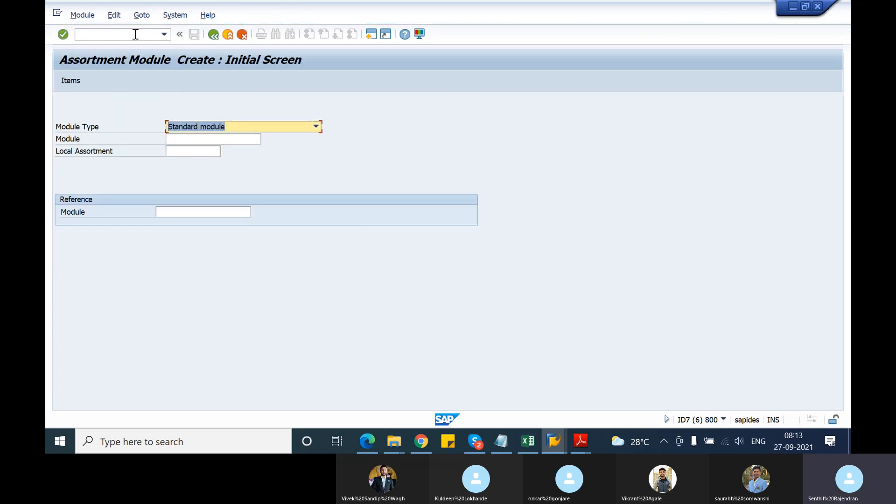
left_click(176, 148)
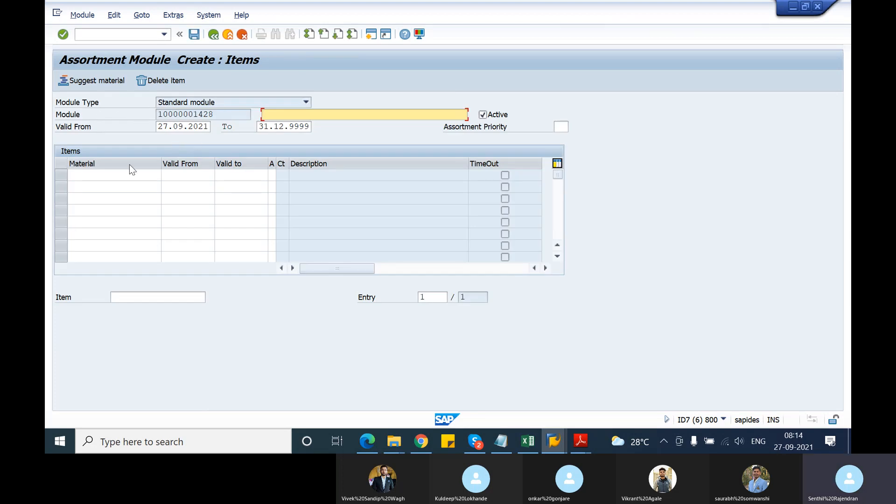
Set the module's validity end date to 31.12.2021 and its description to "test assortment module".
left_click(293, 126)
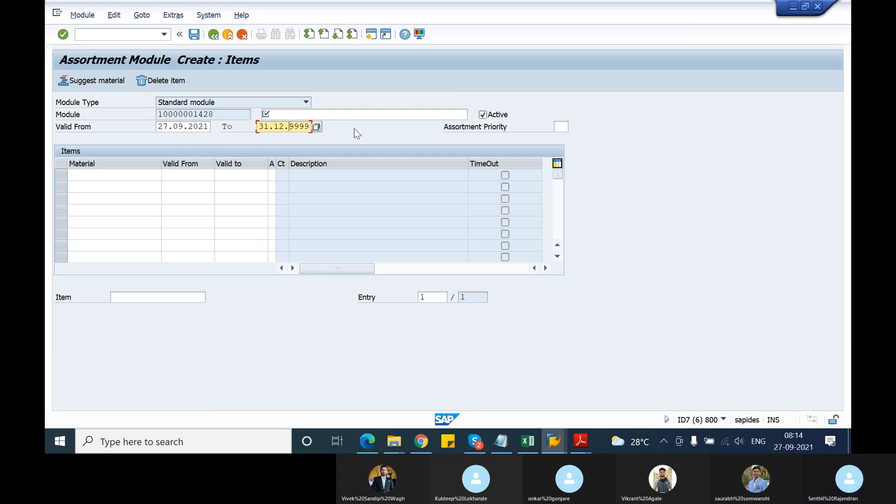
key("BackSpace")
key("Delete")
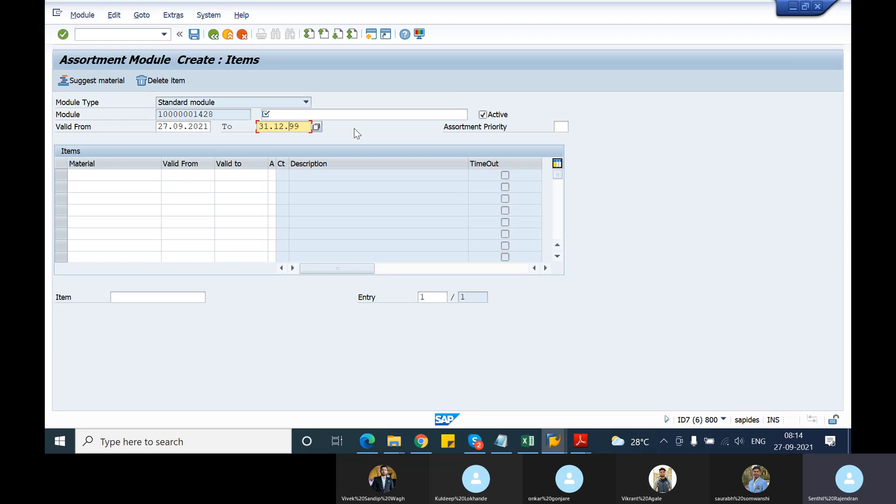
type("2021")
left_click(382, 114)
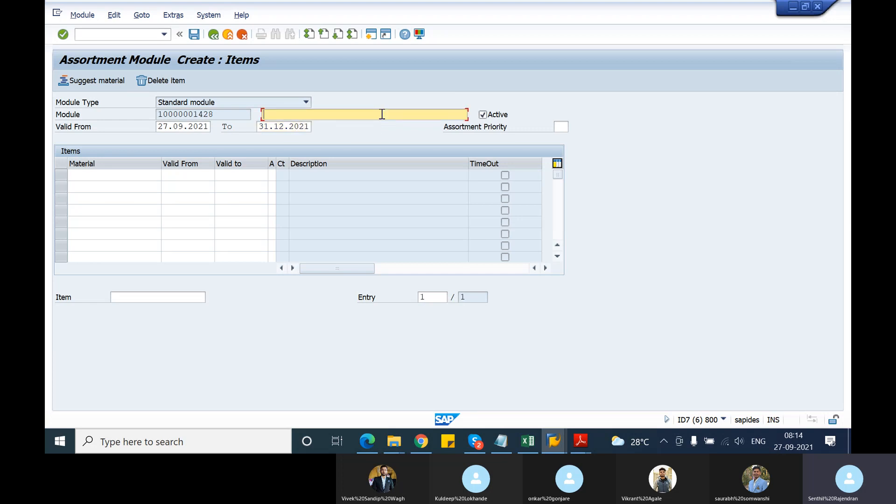
type("test")
type(" assi")
type("rtment ")
type("module")
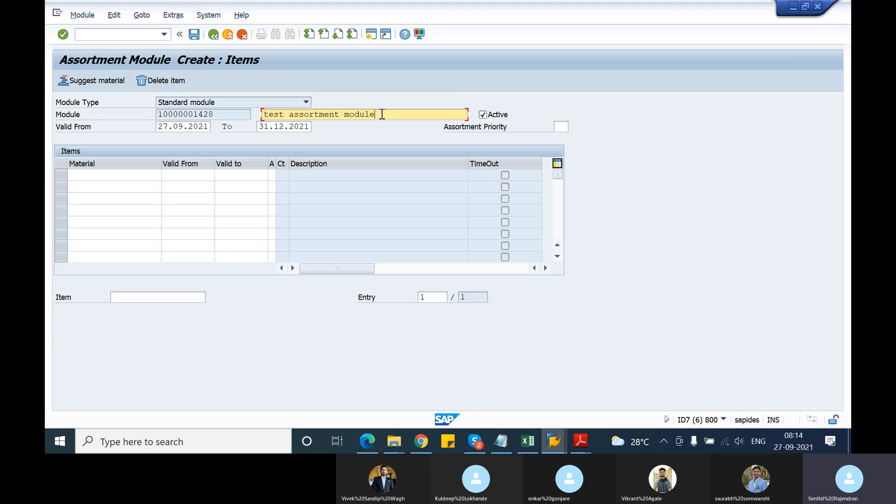
Enter material T-ATD21 as the first item of the assortment module.
left_click(97, 176)
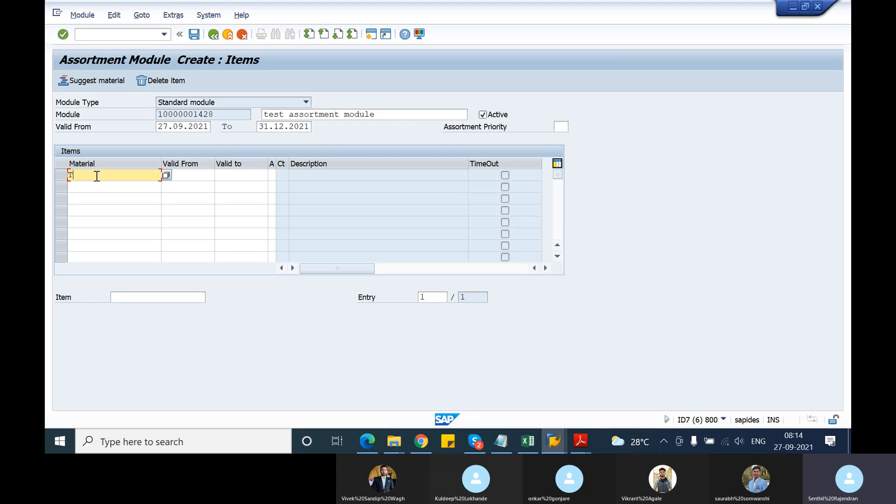
type("T-ATD21")
key("Tab")
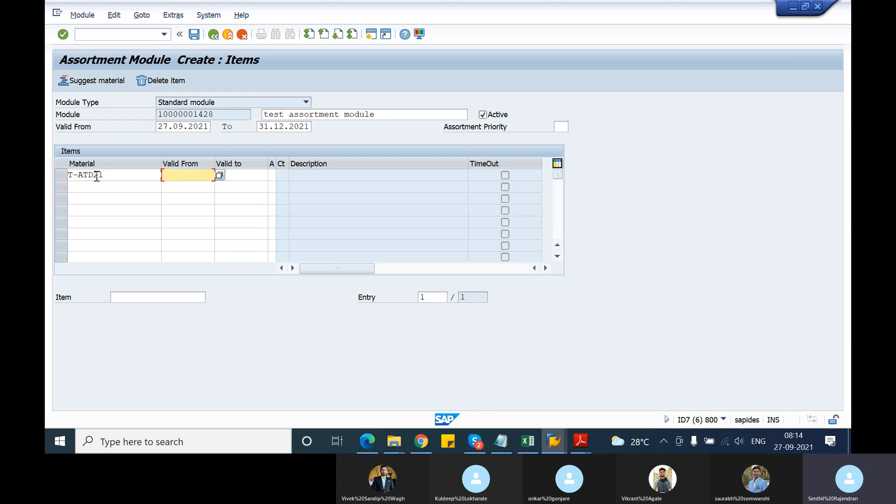
key("Return")
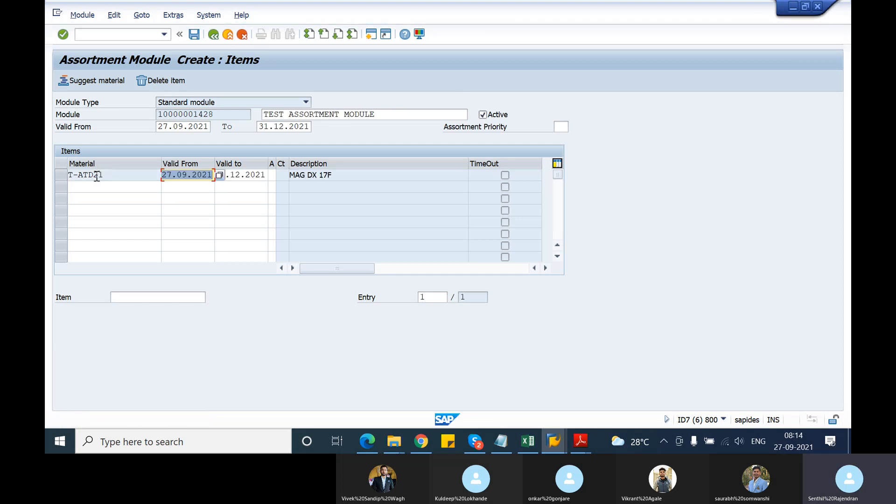
Add material T-ATG21 as the second item by copying the first material number and changing its letter to G.
left_click(107, 177)
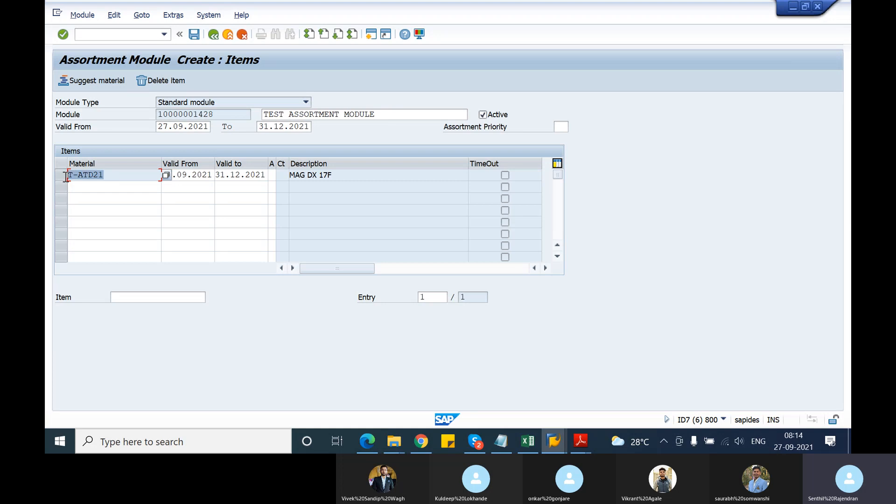
left_click(75, 189)
type("T-ATD21")
left_click(95, 187)
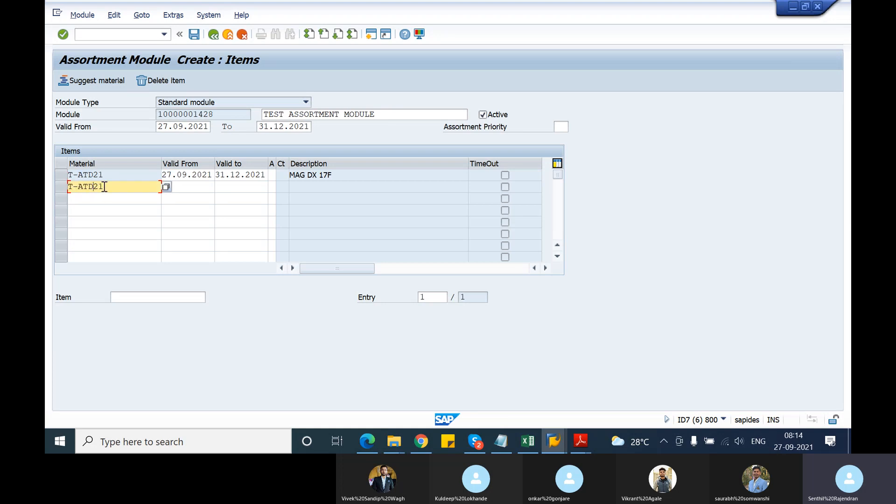
key("BackSpace")
type("G")
key("Return")
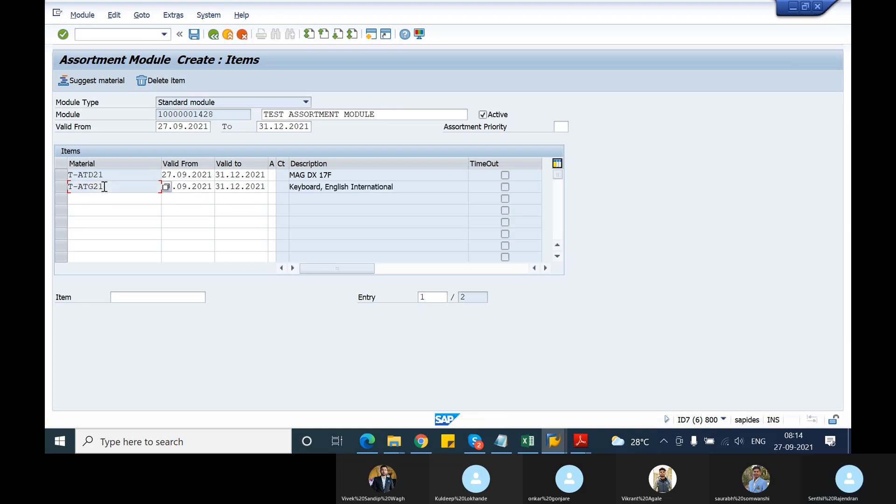
Add material T-ATS21 as the third item from the copied material number, changing its letter to S.
left_click(73, 199)
type("T-ATG21")
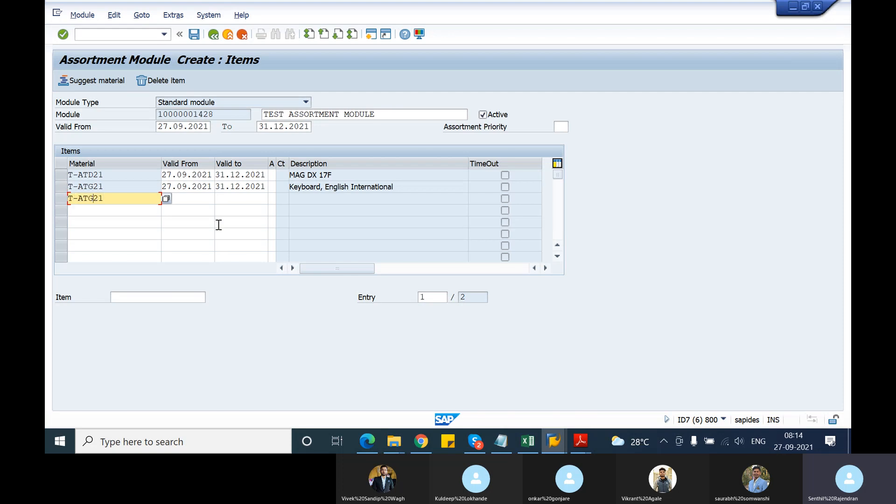
key("Left")
key("Delete")
type("S")
key("Return")
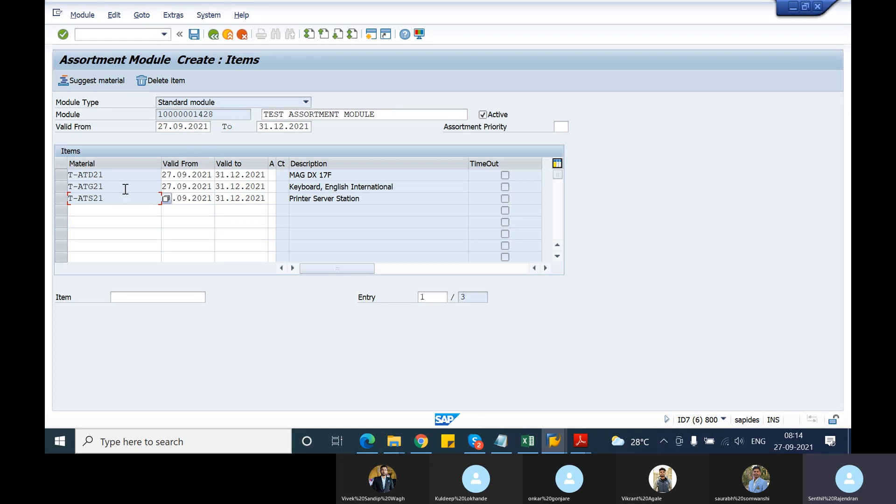
Save the assortment module and select its module number on the initial screen.
left_click(195, 35)
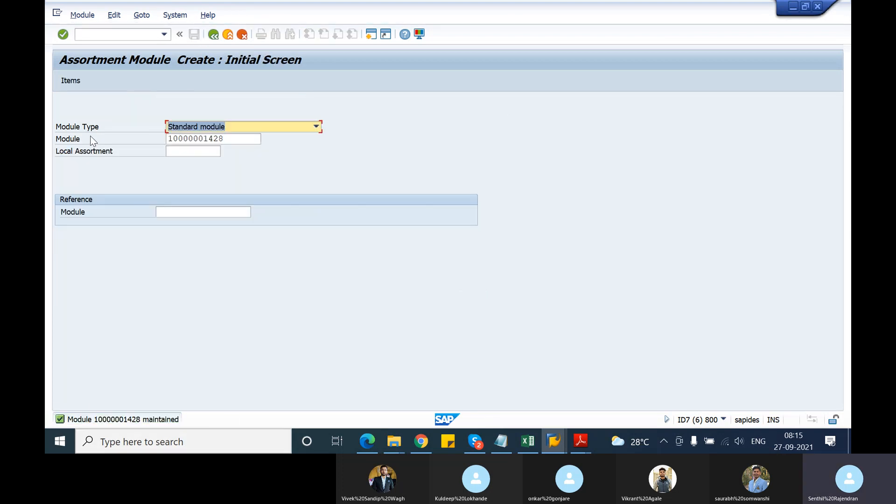
left_click(231, 139)
left_click_drag(231, 140, 156, 142)
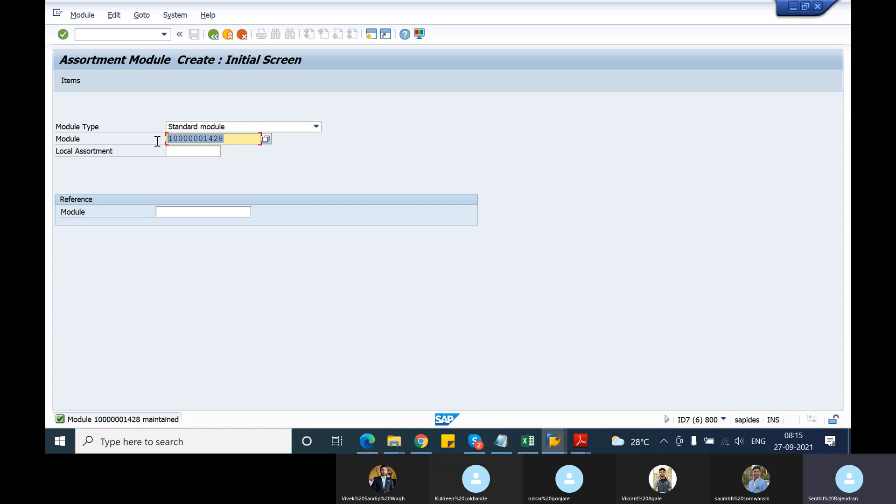
Copy the module number, switch to the sales order type customizing session, and start transaction VA41 there.
key("ctrl+c")
left_click(96, 33)
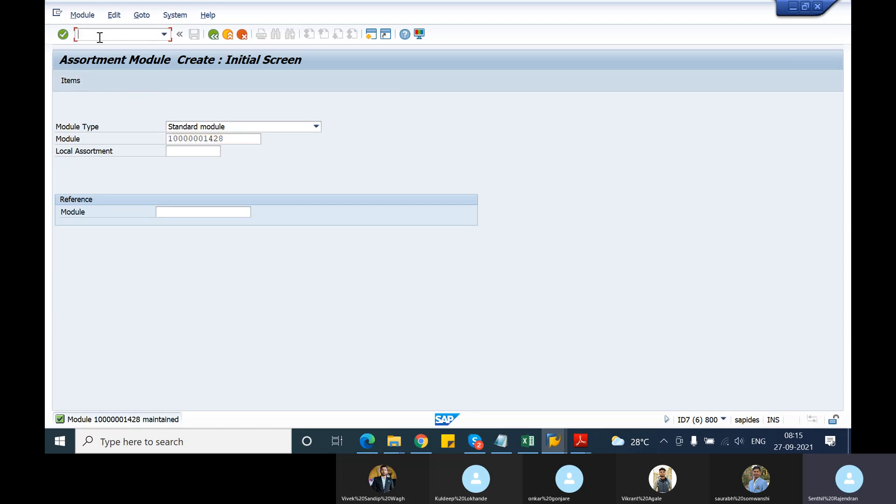
key("Tab")
key("alt+Tab")
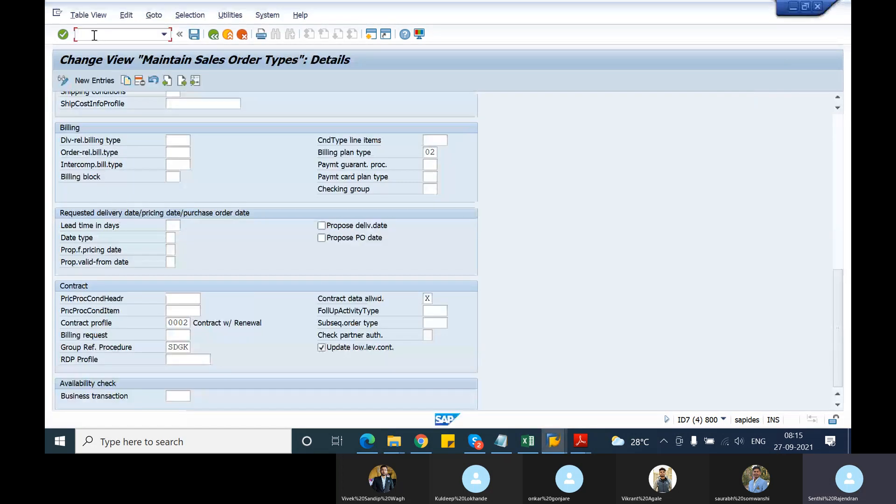
type("/nva41")
key("Return")
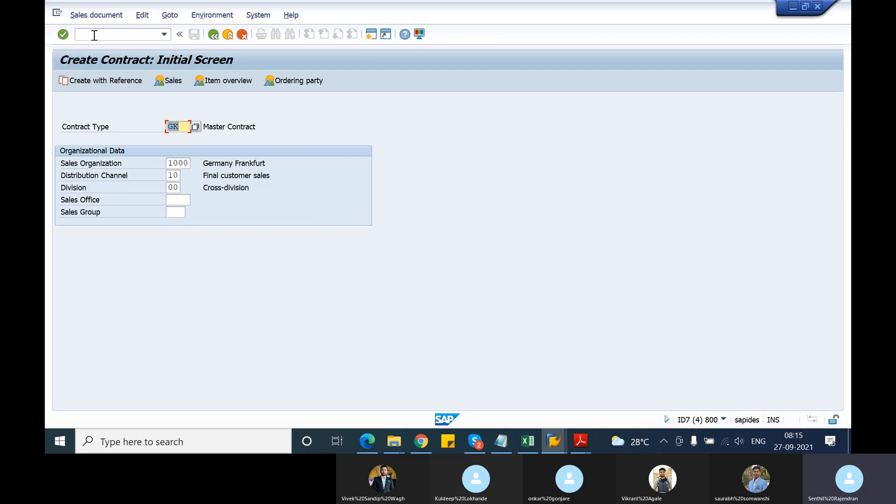
Start a contract of type QC and enter the customer number as both sold-to and ship-to party.
type("qc")
key("Return")
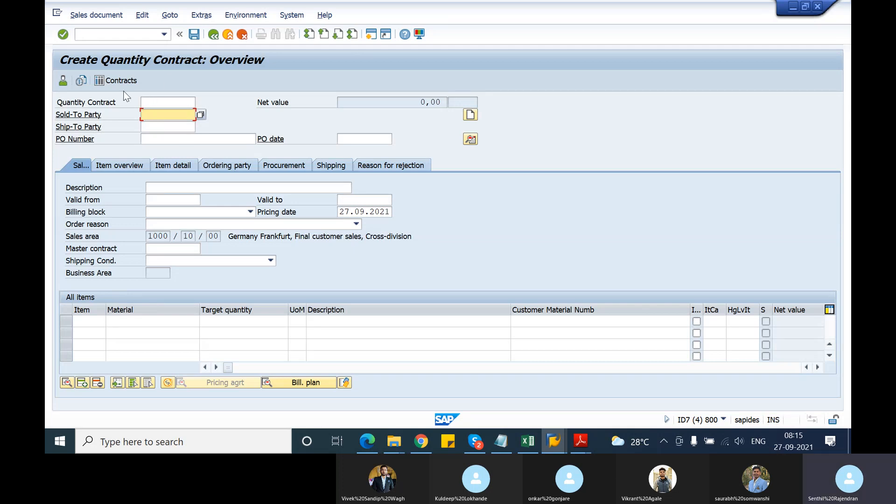
type("T")
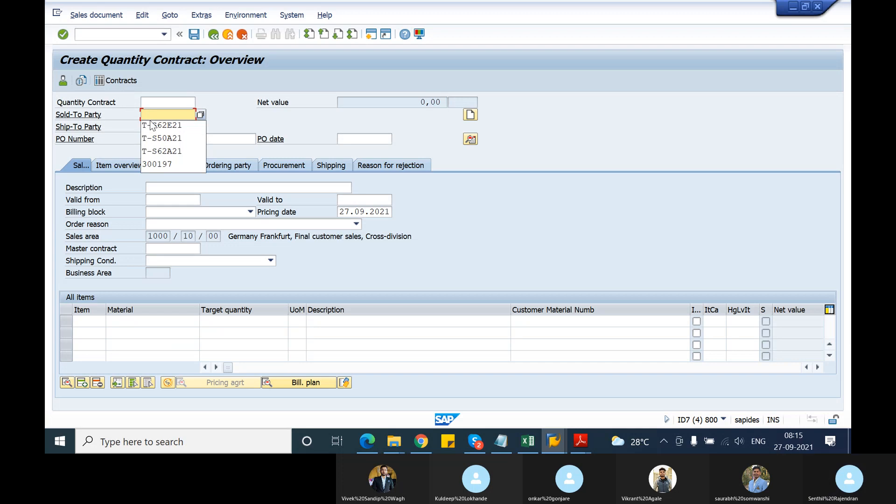
left_click(153, 123)
left_click(154, 125)
left_click(156, 135)
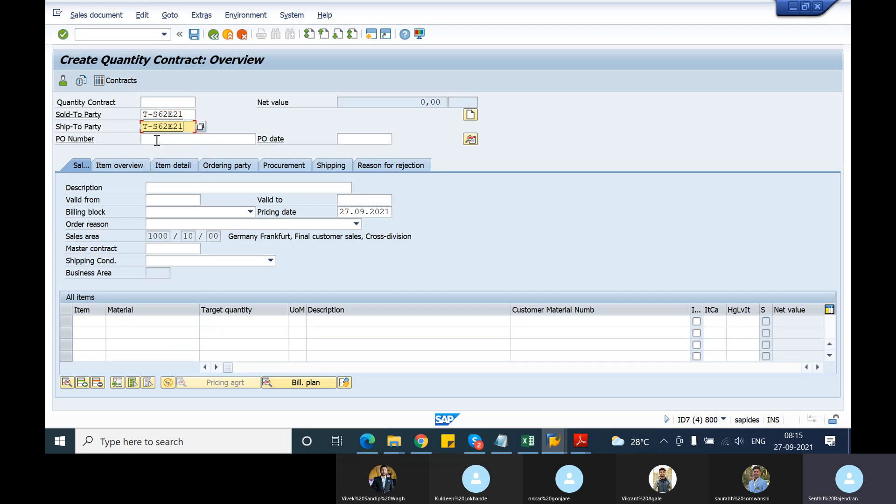
Set the PO number to "test assortment module" and continue without listing the customer's existing group master contracts.
left_click(152, 140)
left_click(158, 151)
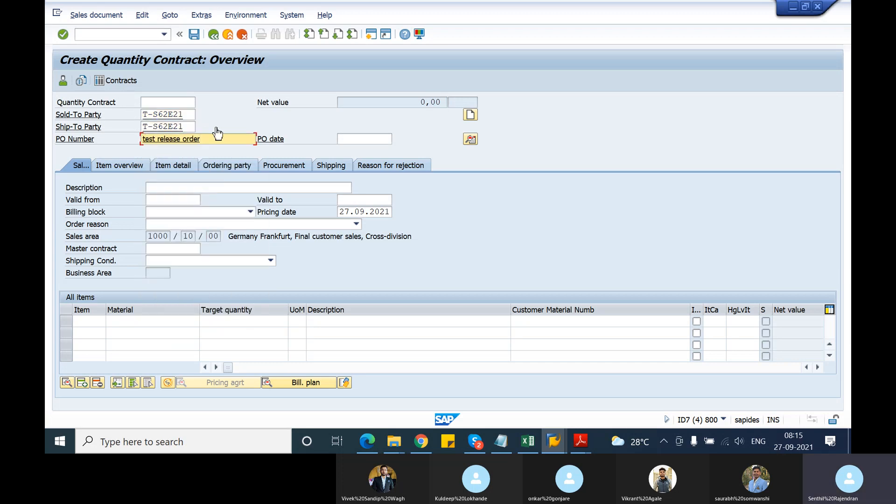
key("BackSpace")
key("BackSpace")
key("BackSpace")
key("BackSpace")
key("BackSpace")
key("BackSpace")
key("BackSpace")
key("BackSpace")
key("BackSpace")
key("BackSpace")
key("BackSpace")
key("BackSpace")
key("BackSpace")
key("BackSpace")
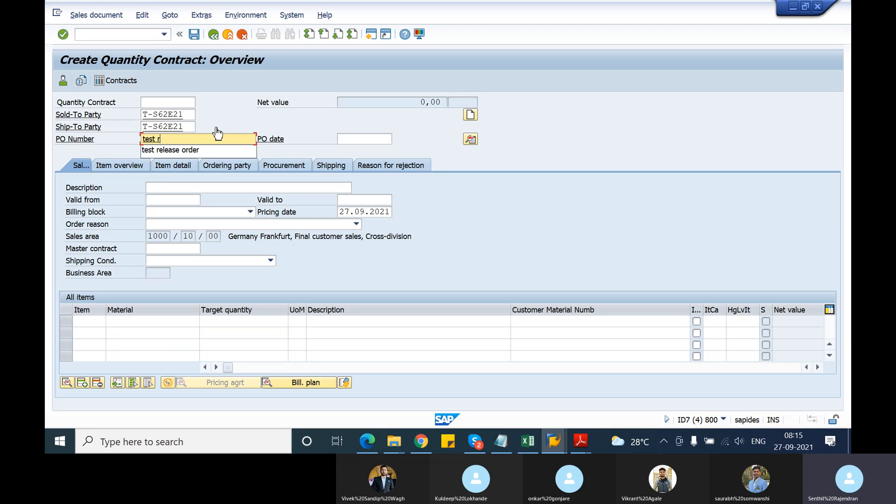
type("assort")
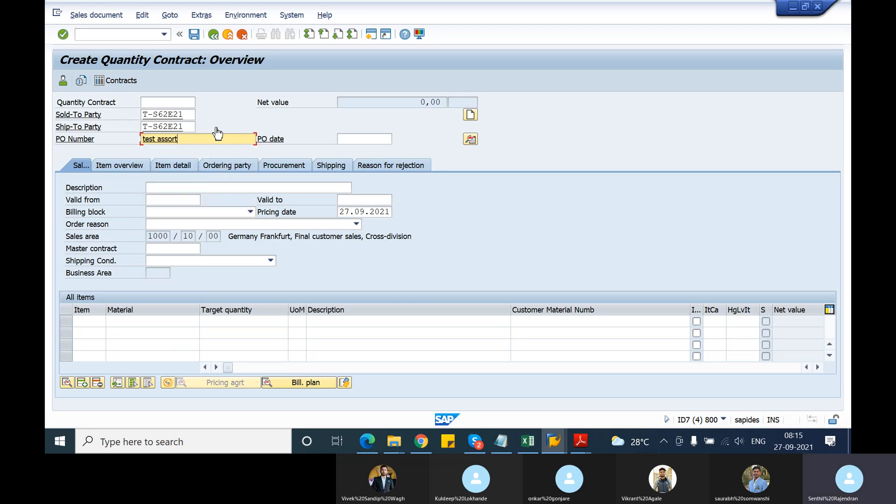
type("ment modu")
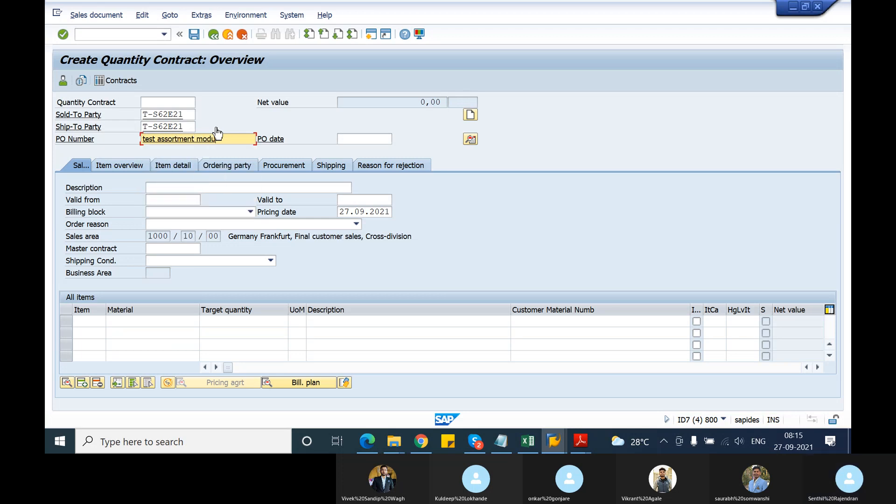
type("le")
key("Return")
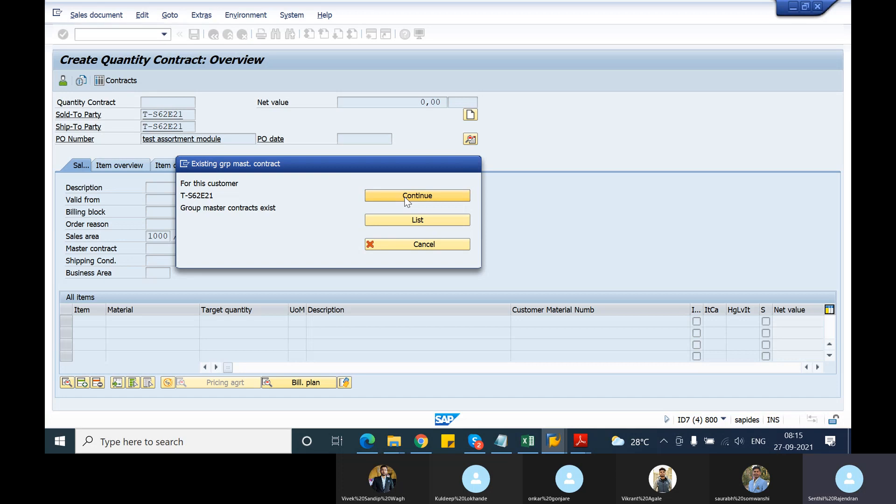
left_click(405, 198)
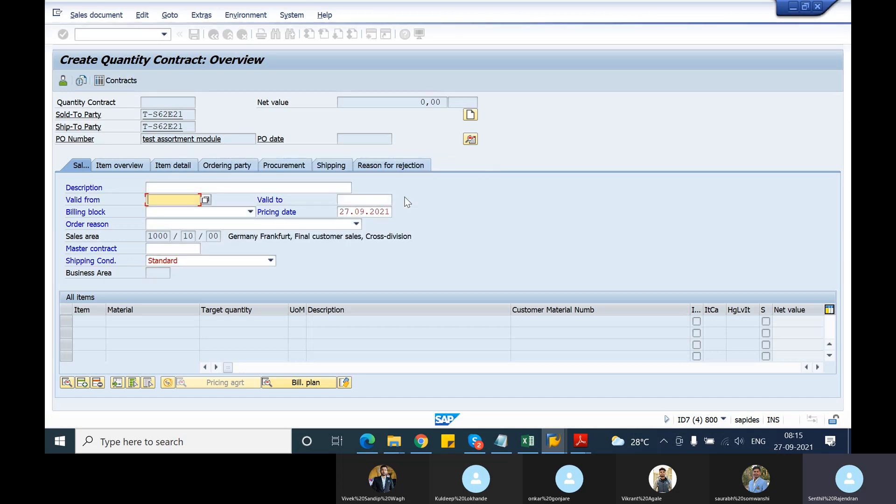
key("Return")
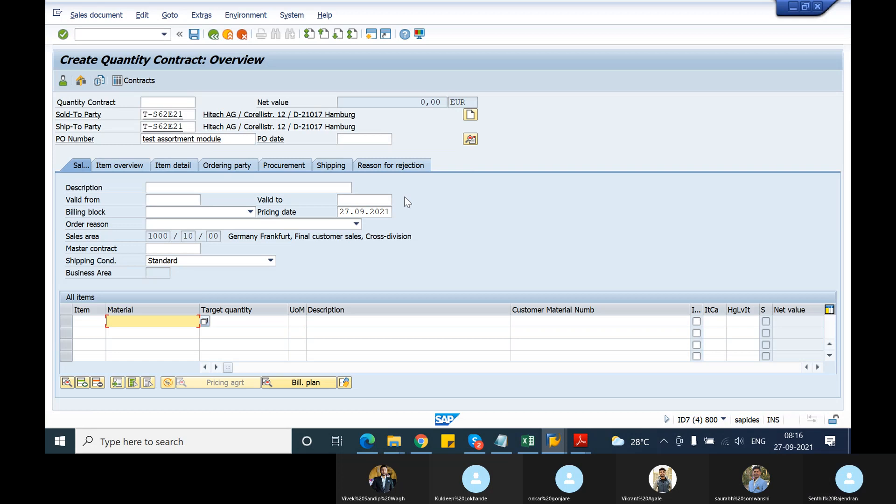
Look for an assortment module option in the quantity contract, check the list of item proposals, and return to the overview.
left_click(142, 15)
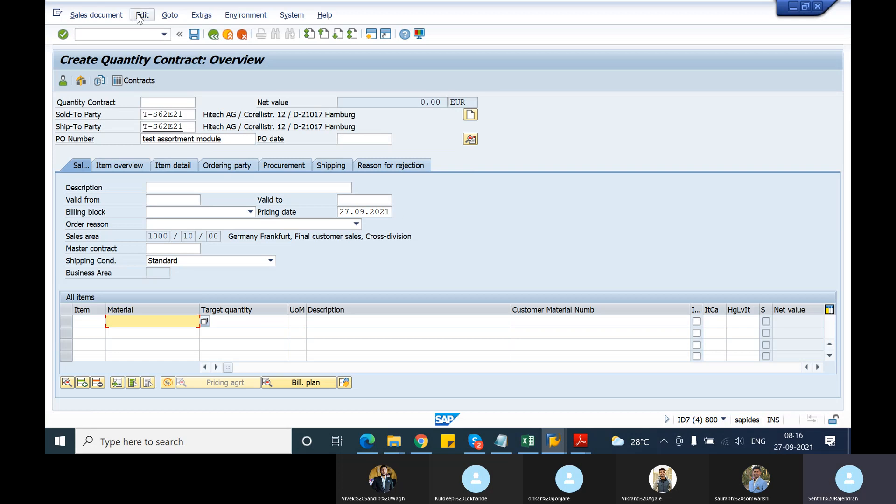
mouse_move(170, 15)
left_click(141, 15)
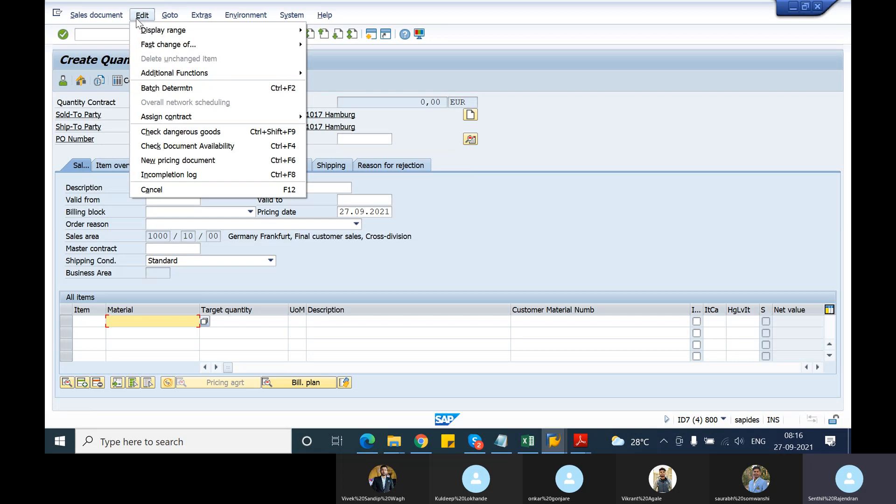
mouse_move(201, 17)
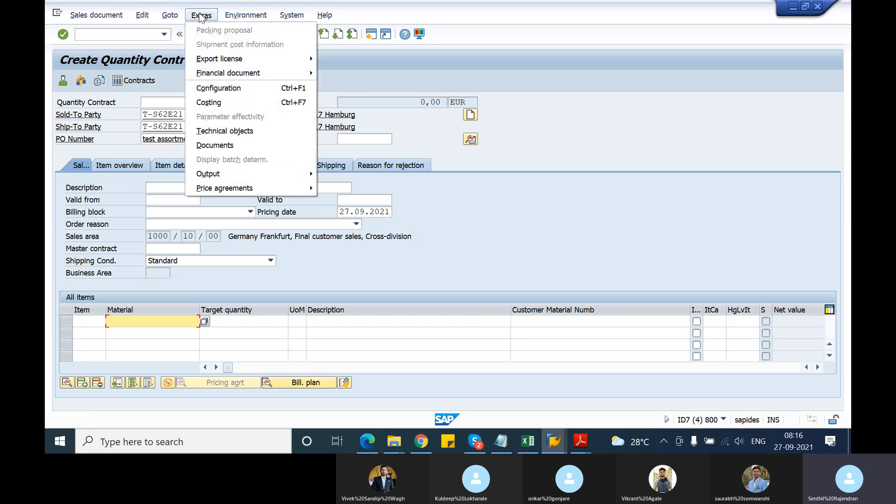
mouse_move(230, 18)
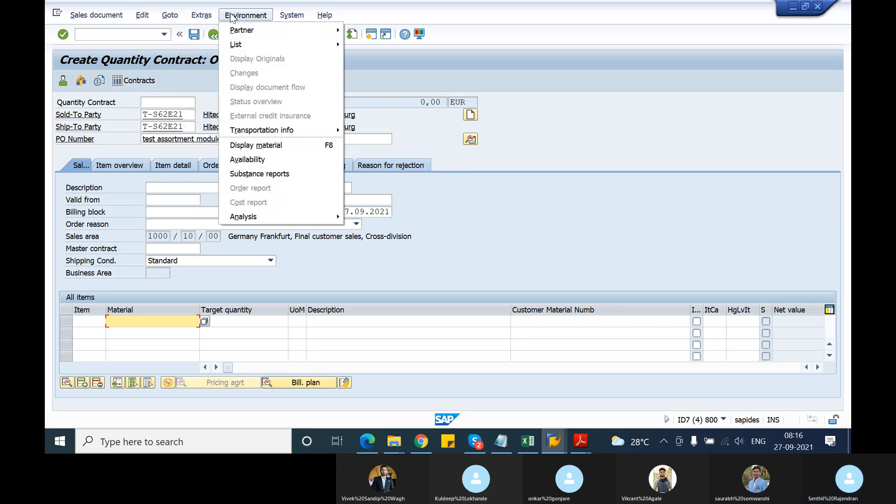
mouse_move(270, 46)
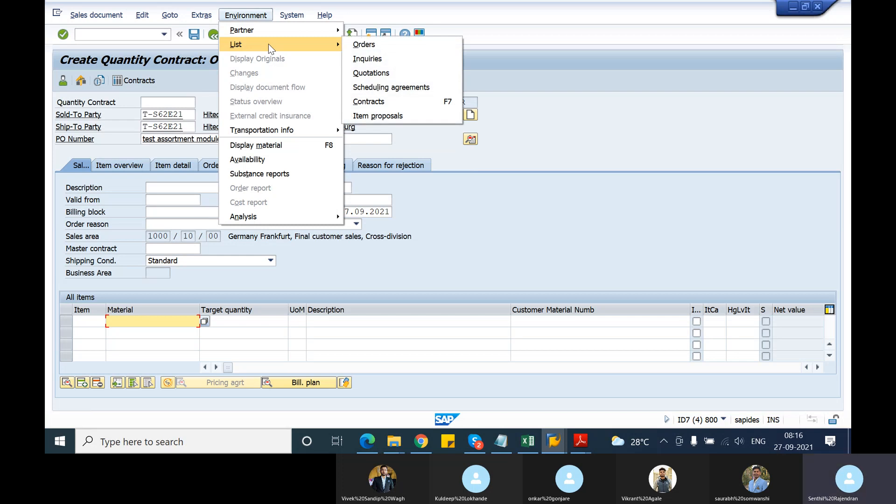
left_click(385, 119)
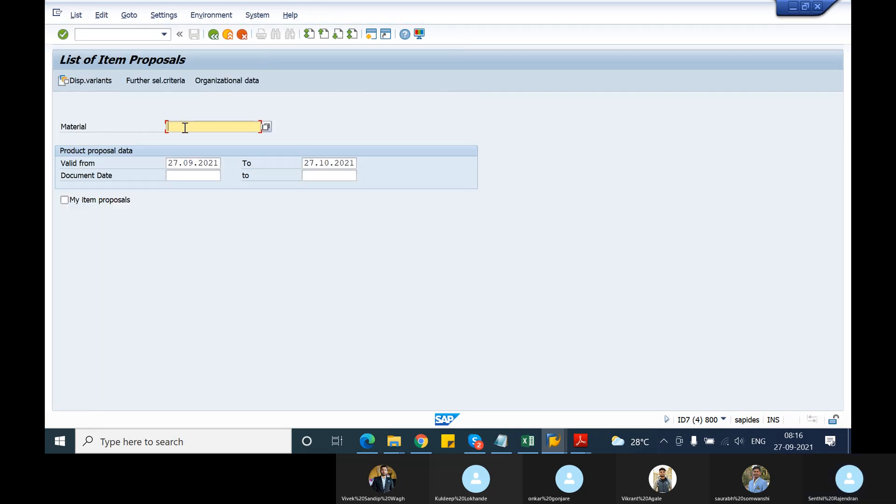
left_click(214, 36)
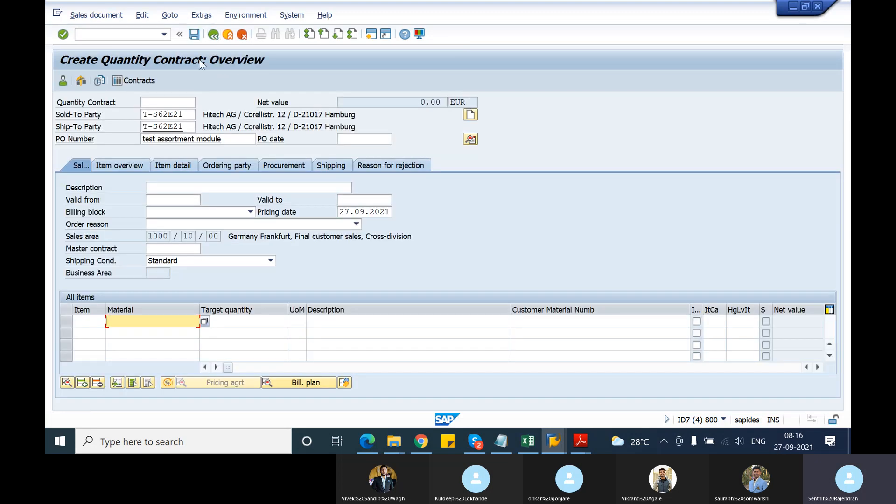
Exit the quantity contract without saving its data.
left_click(74, 17)
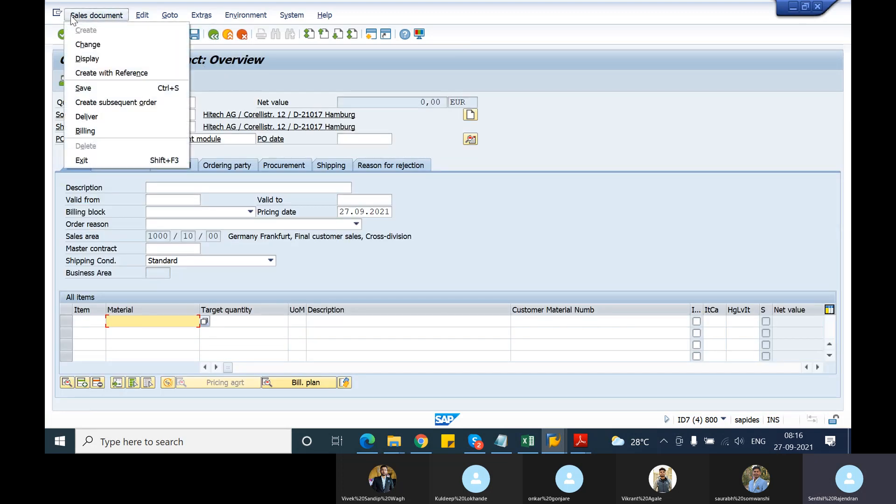
left_click(482, 240)
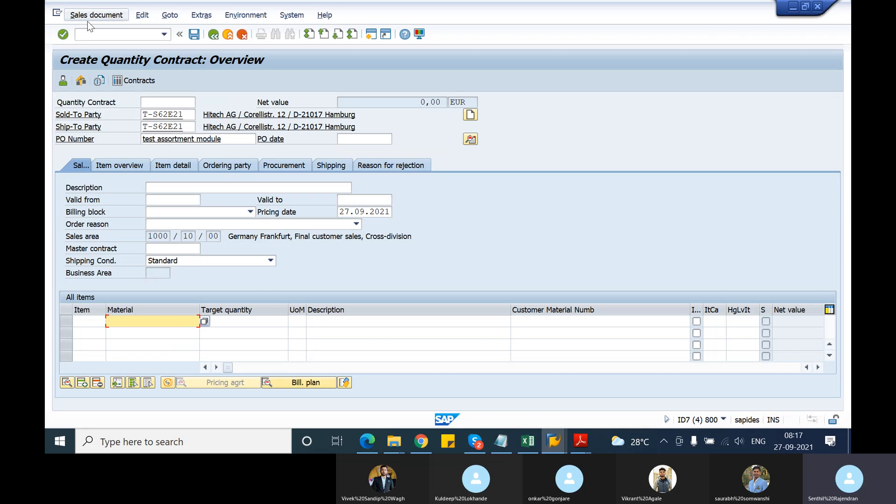
left_click(213, 35)
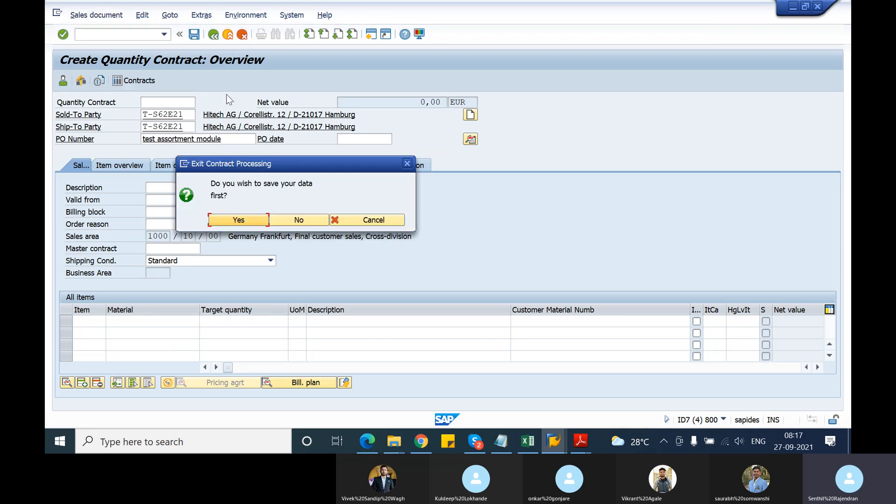
left_click(278, 220)
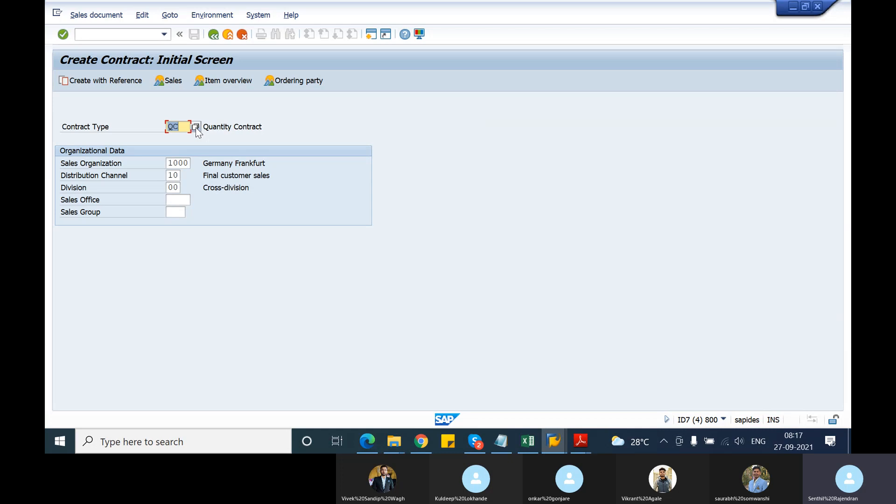
Start a contract of type WK2 and enter the customer number as both sold-to and ship-to party.
type("wk2")
key("Return")
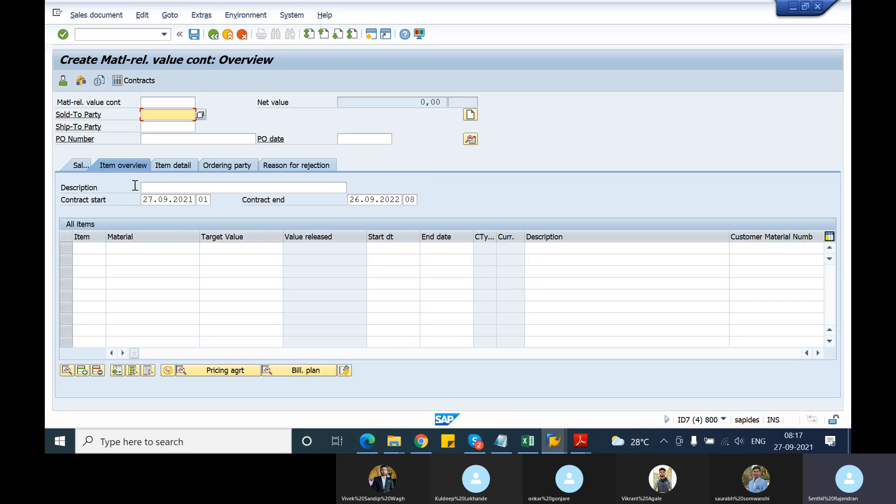
key("Return")
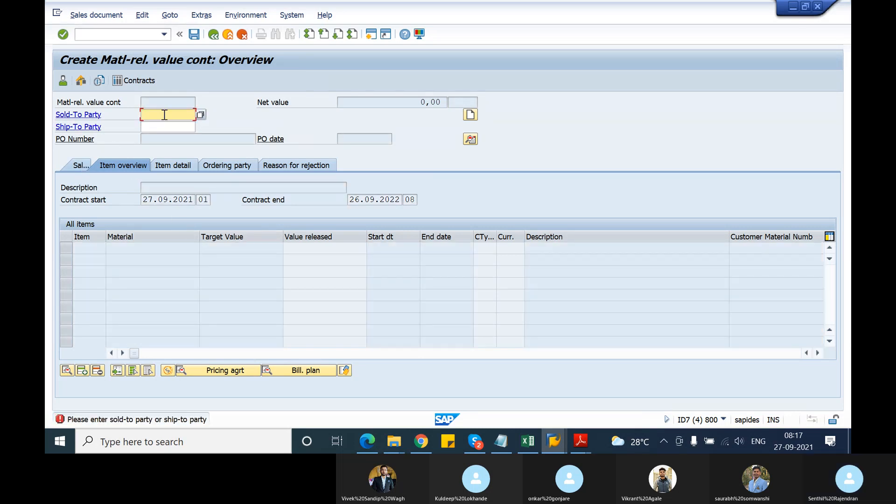
left_click(164, 115)
left_click(164, 125)
left_click(165, 126)
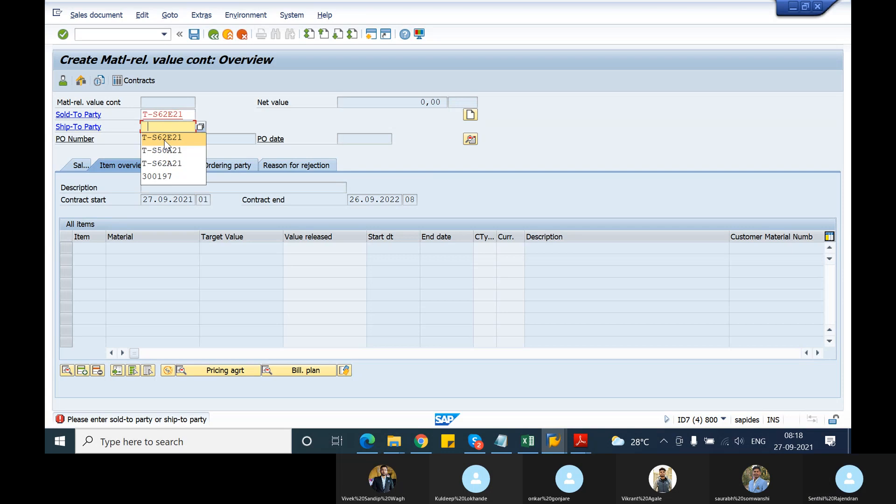
left_click(164, 137)
key("Return")
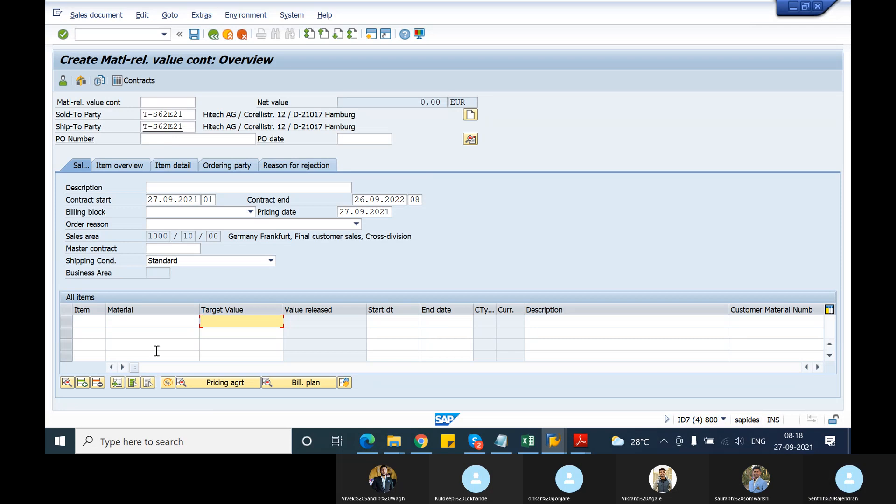
Try to assign a contract at item level in the material-related value contract.
left_click(166, 322)
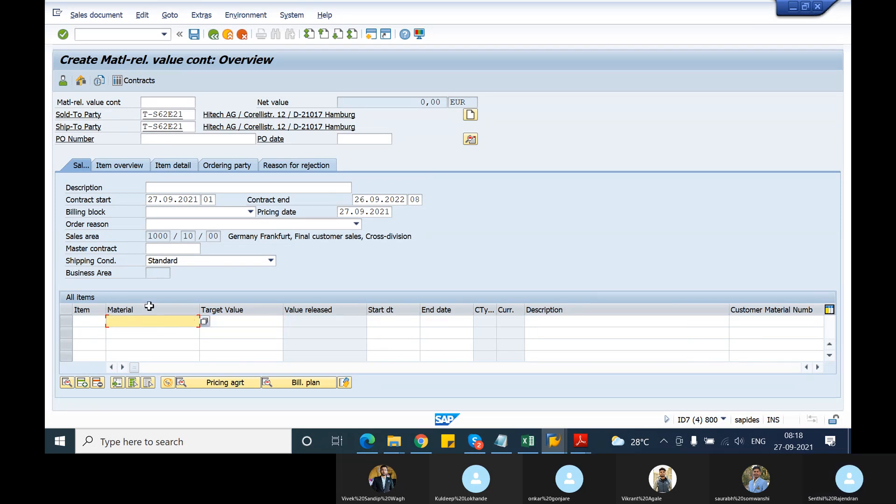
left_click(140, 16)
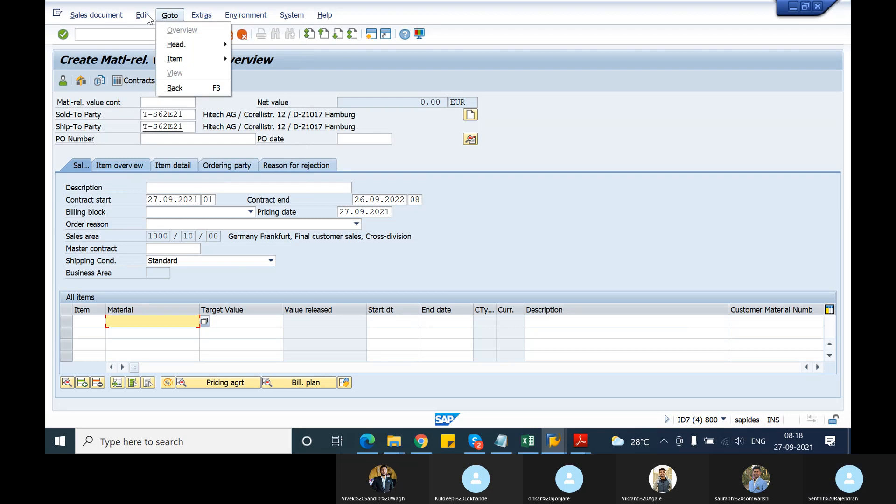
left_click(532, 211)
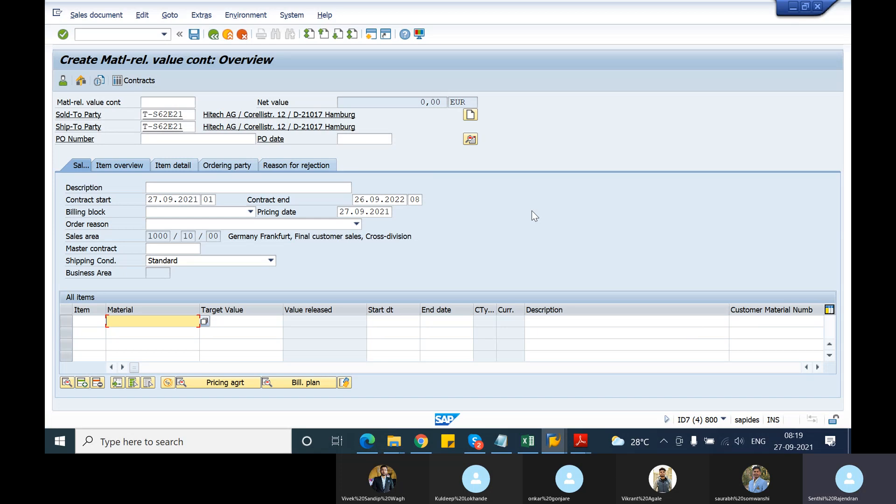
left_click(141, 17)
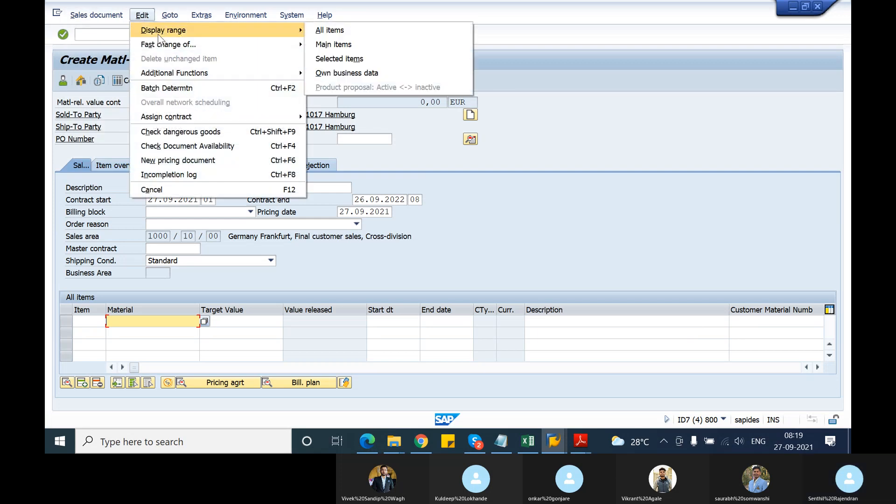
mouse_move(161, 42)
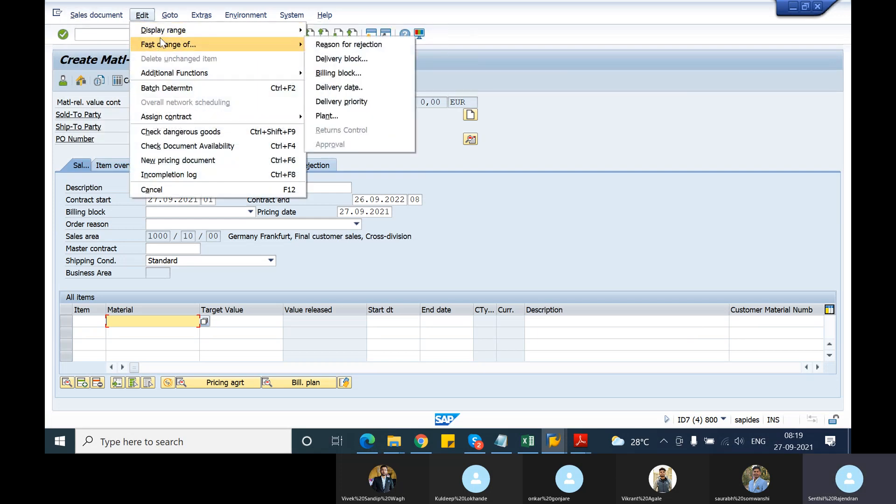
mouse_move(190, 122)
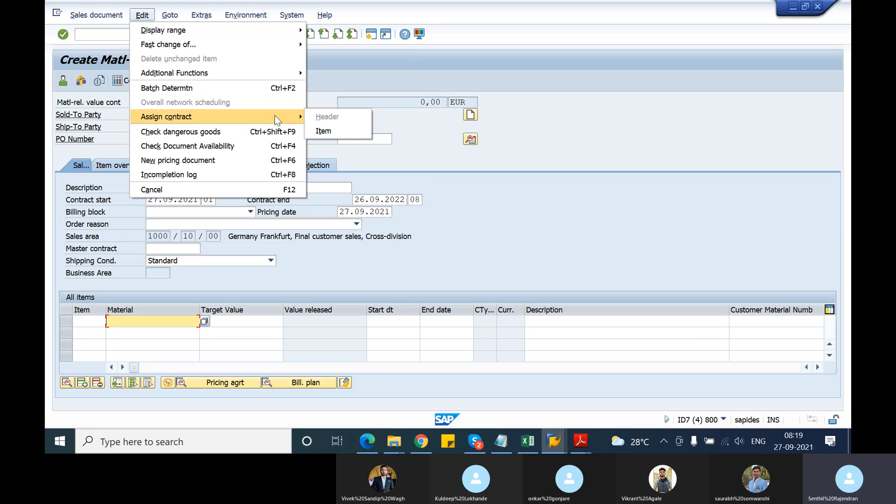
left_click(319, 132)
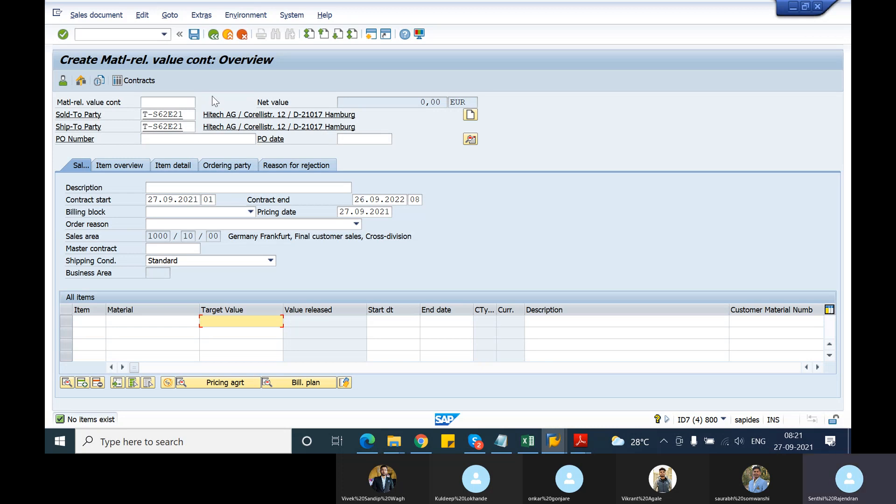
Exit the material-related value contract without saving and restart contract creation with transaction VA41.
left_click(229, 36)
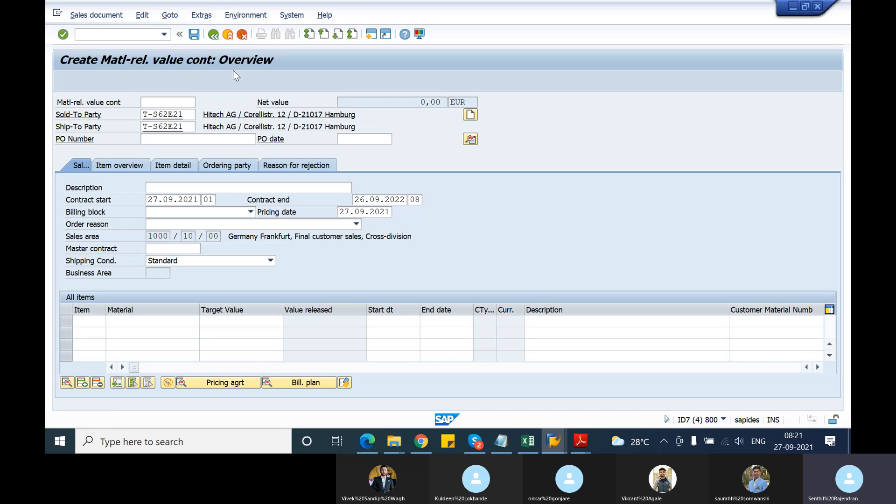
left_click(293, 219)
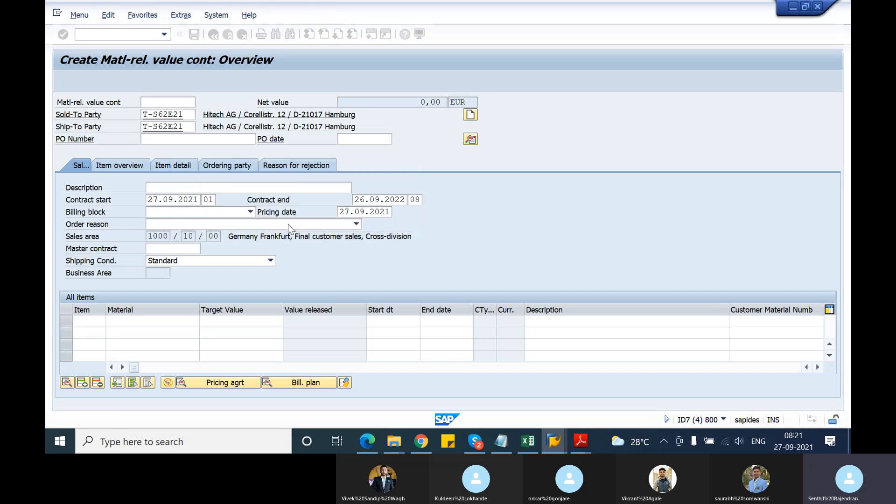
type("va41")
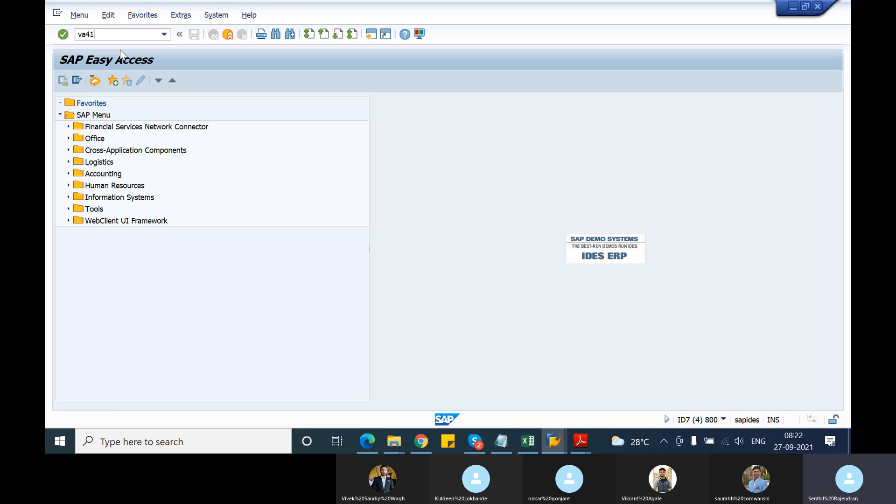
key("Return")
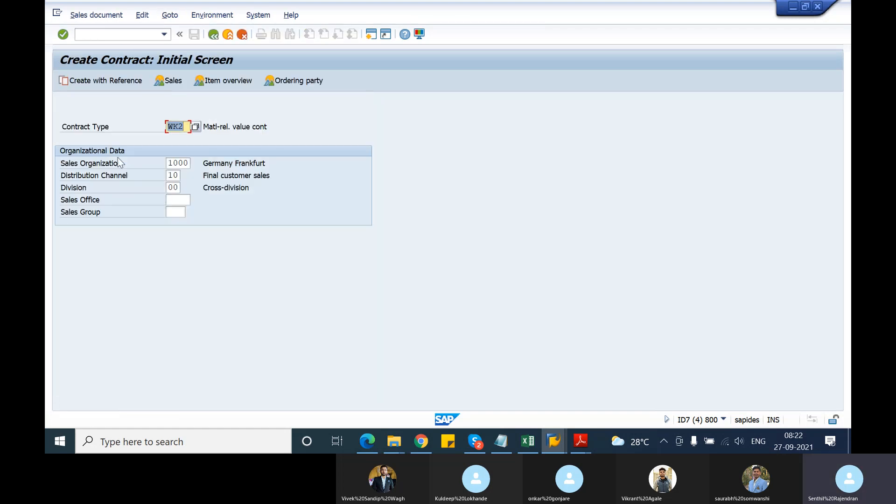
Try to create the WK2 contract with reference to the copied number as the preceding contract, and clear the reference entry.
left_click(100, 81)
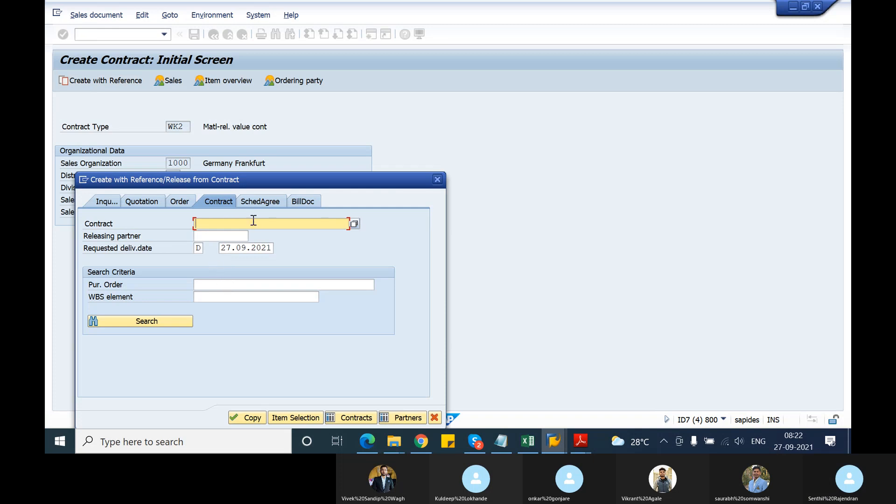
key("ctrl+v")
key("Return")
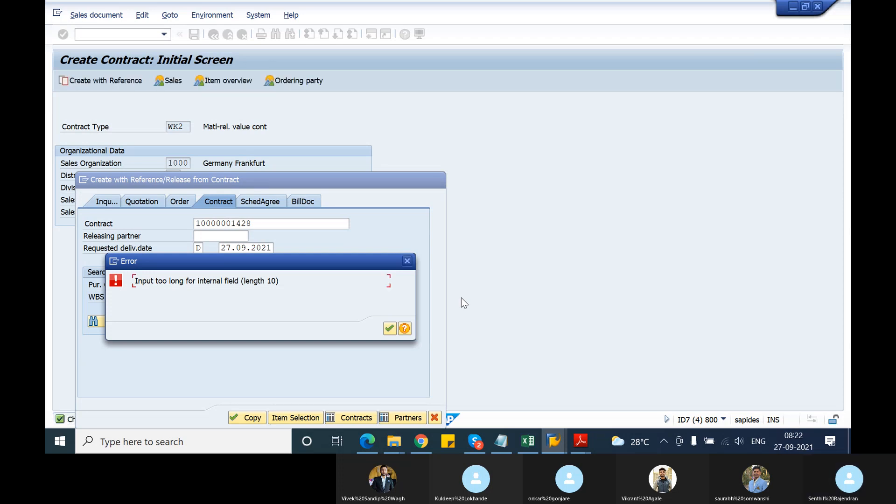
left_click(407, 261)
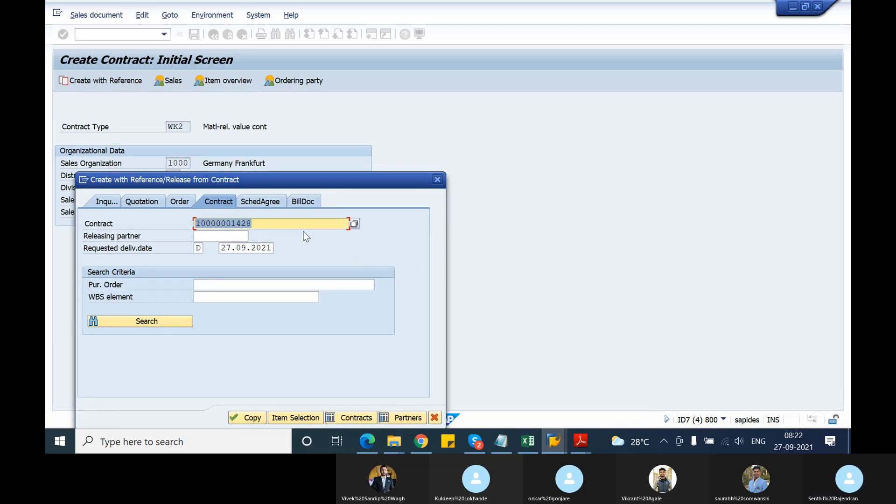
key("BackSpace")
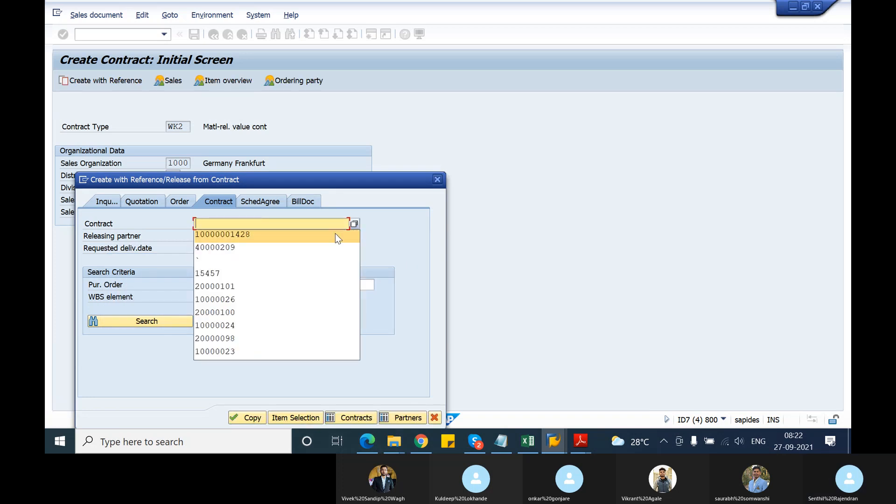
left_click(401, 251)
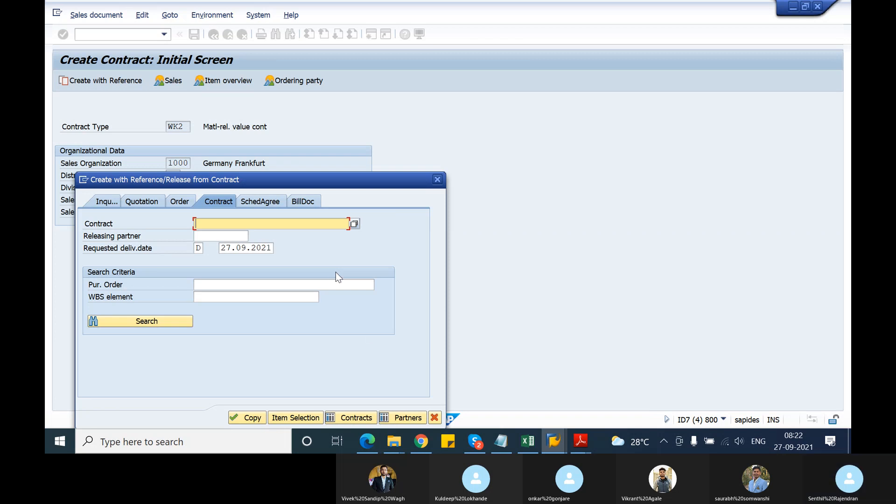
Try item selection, copying and the contract list with the reference left blank, and return to the initial contract screen.
left_click(292, 422)
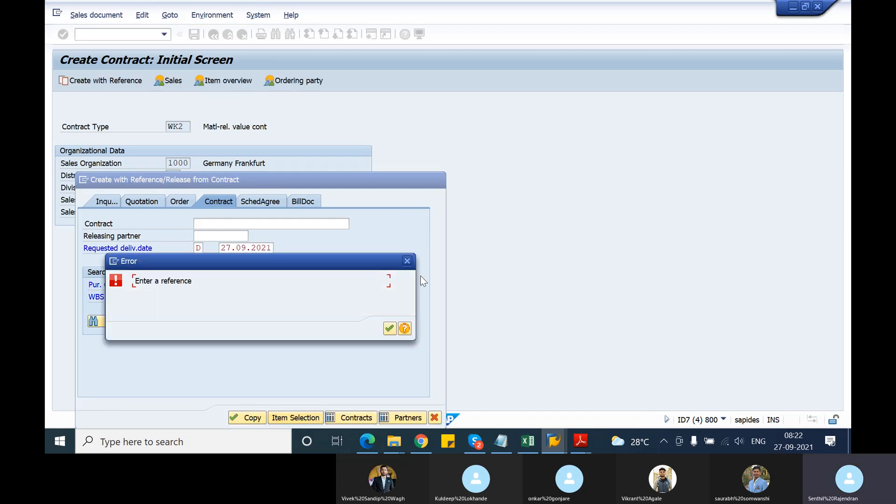
left_click(408, 260)
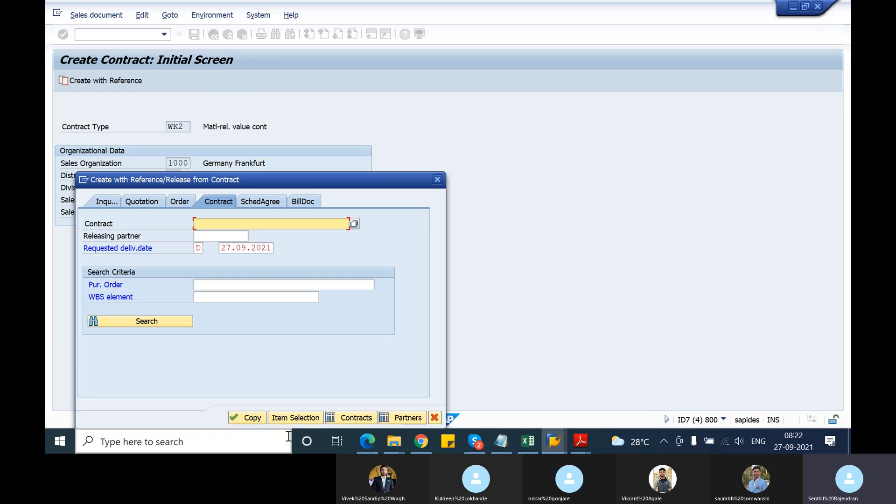
left_click(251, 419)
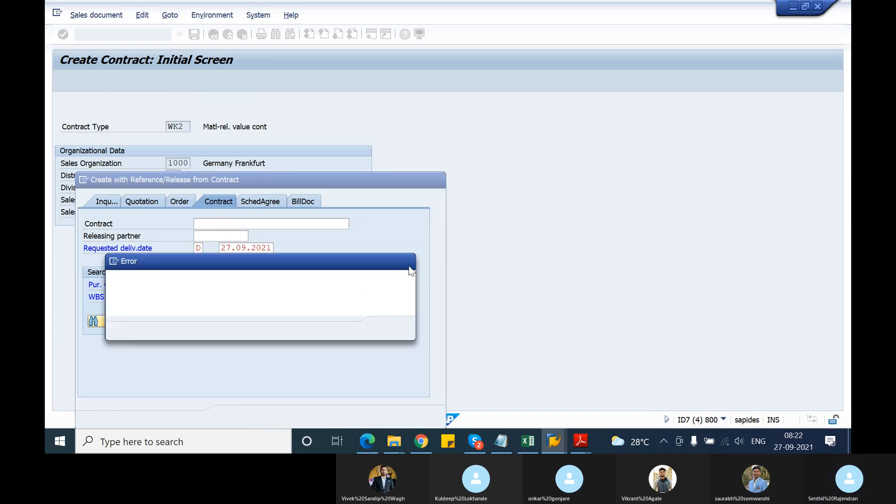
left_click(407, 261)
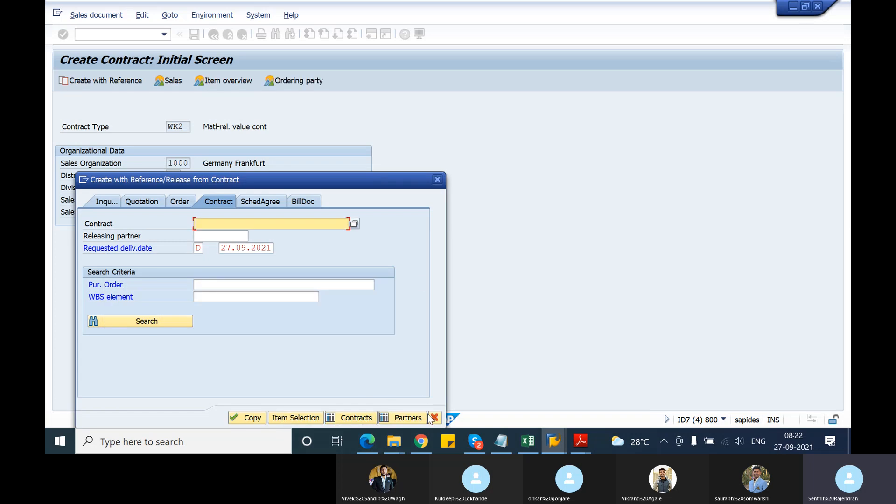
left_click(351, 420)
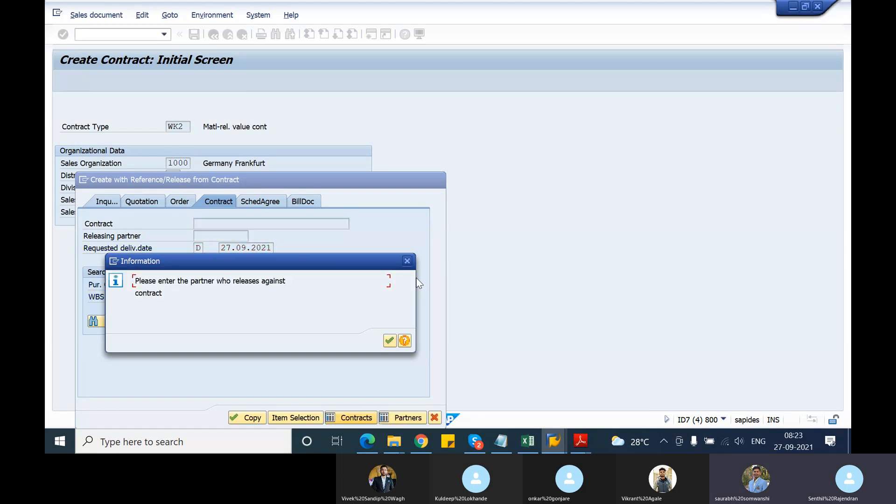
key("Return")
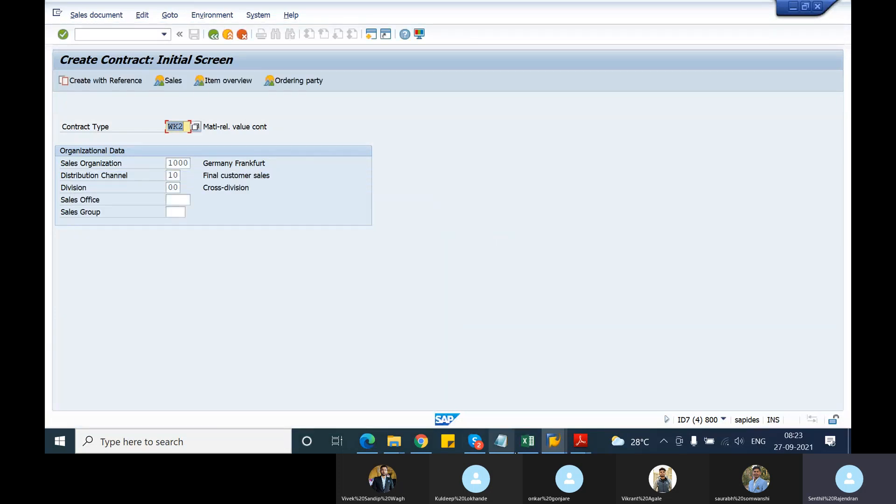
Switch to TSCM60_2.pdf in Adobe Reader and read the value contract lesson up to restricting valid materials by product hierarchy or assortment module.
left_click(575, 441)
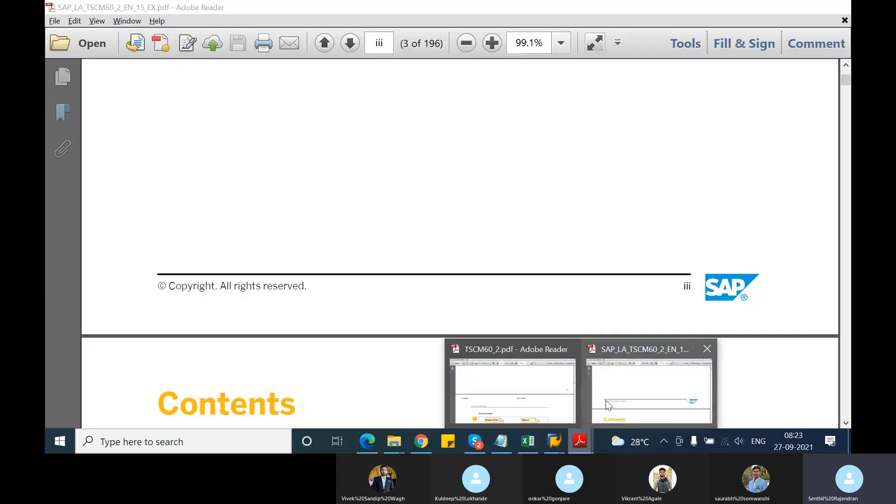
left_click(557, 399)
scroll(512, 321, "down", 15)
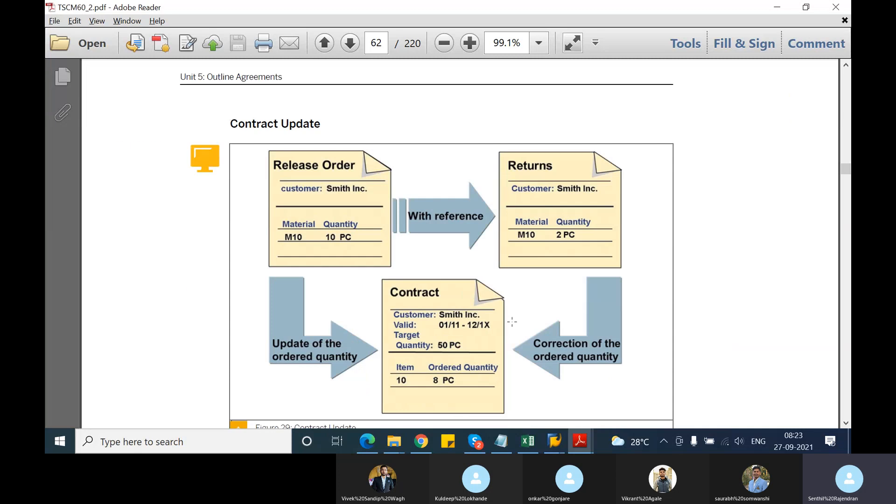
scroll(511, 322, "down", 14)
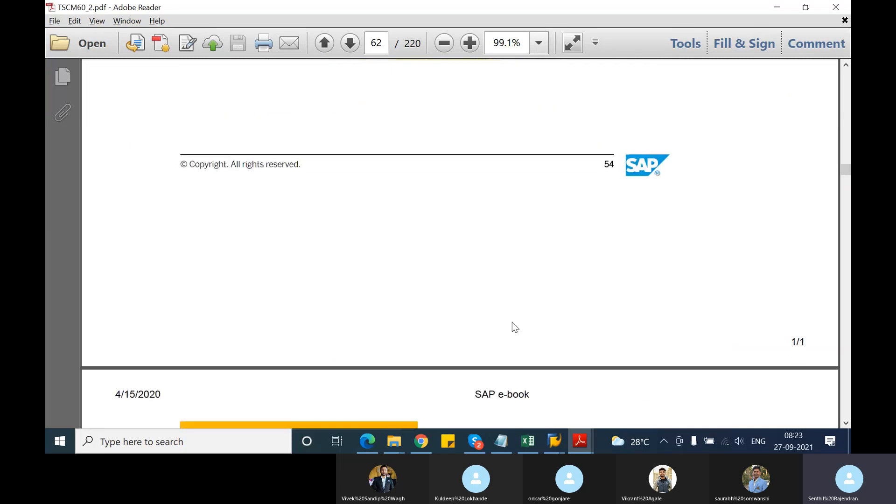
scroll(512, 323, "down", 13)
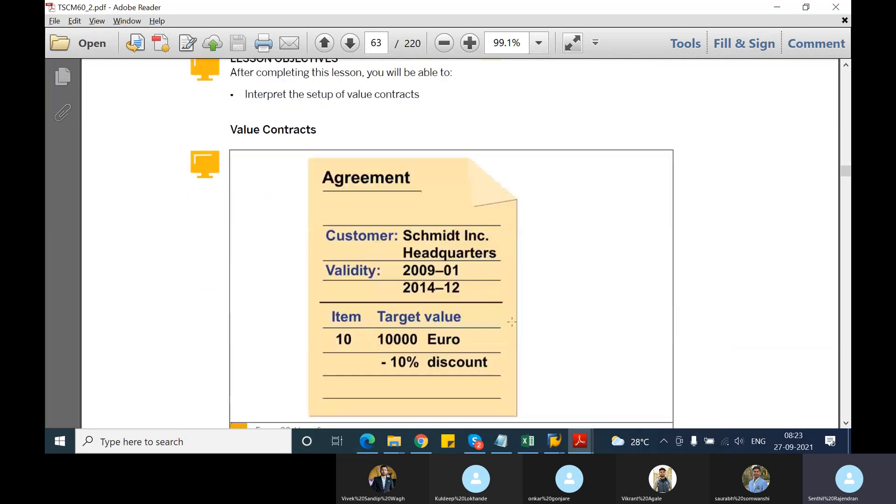
scroll(512, 322, "down", 13)
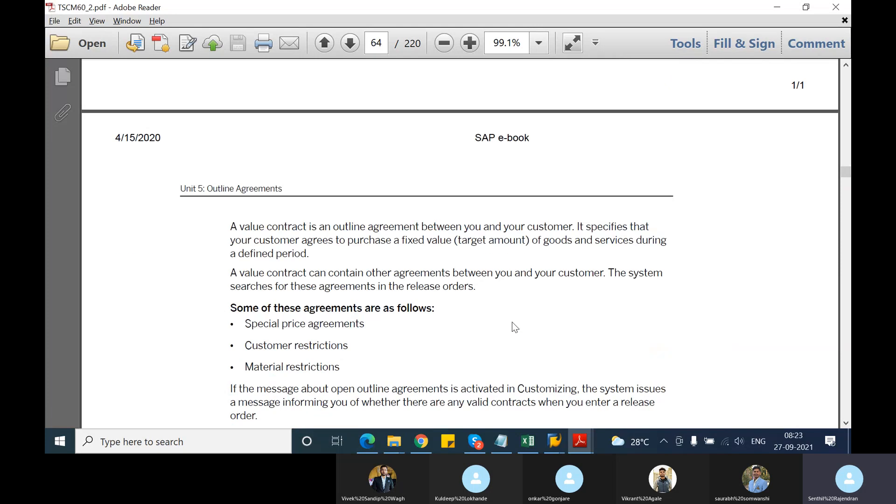
scroll(511, 323, "down", 14)
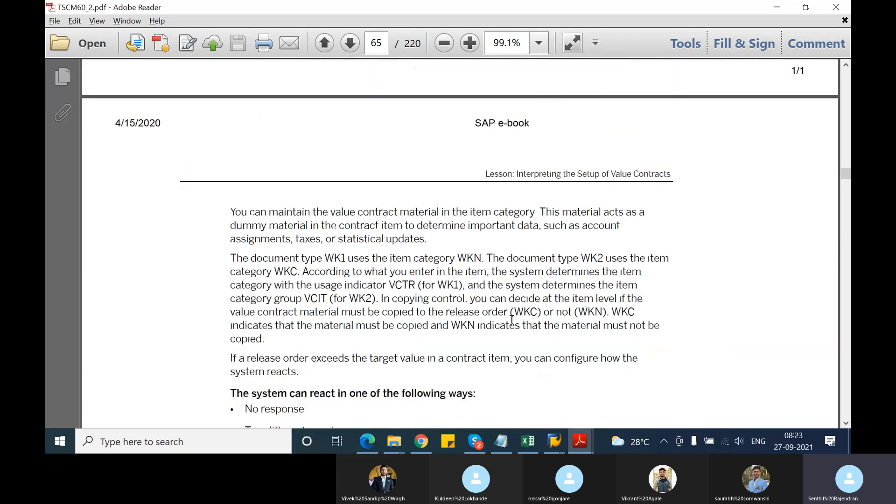
scroll(512, 320, "down", 6)
scroll(512, 320, "down", 3)
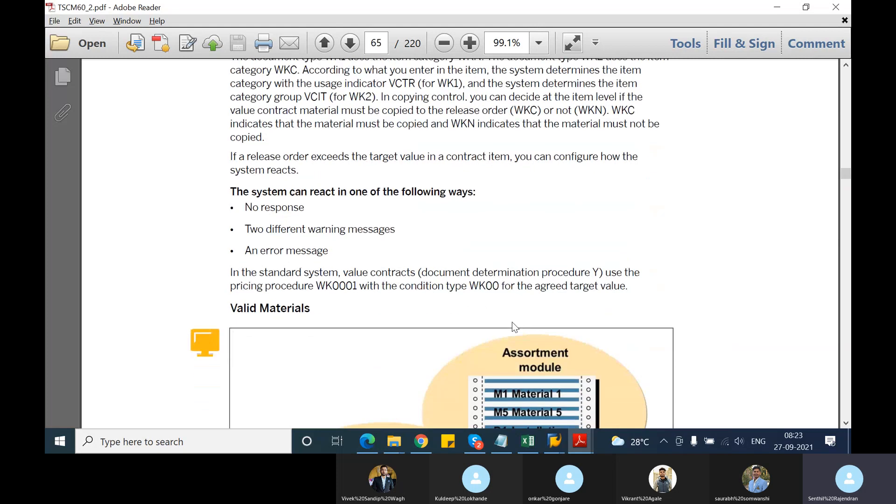
scroll(512, 323, "down", 13)
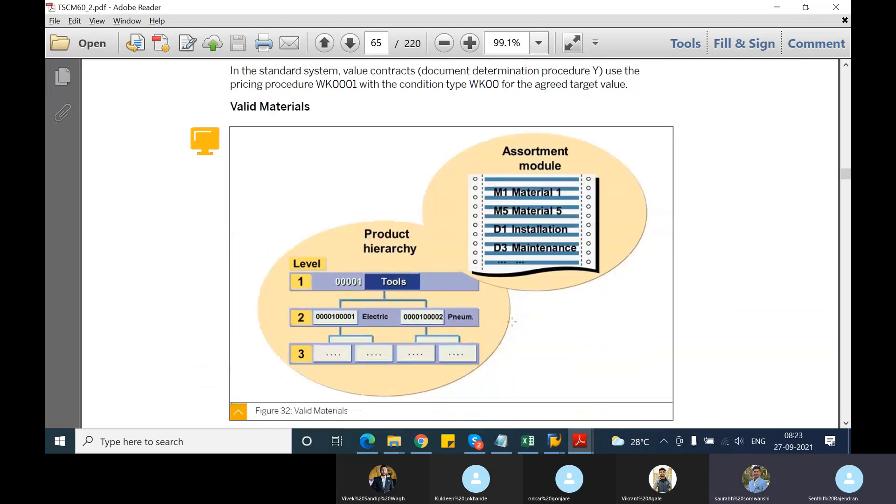
scroll(511, 322, "down", 10)
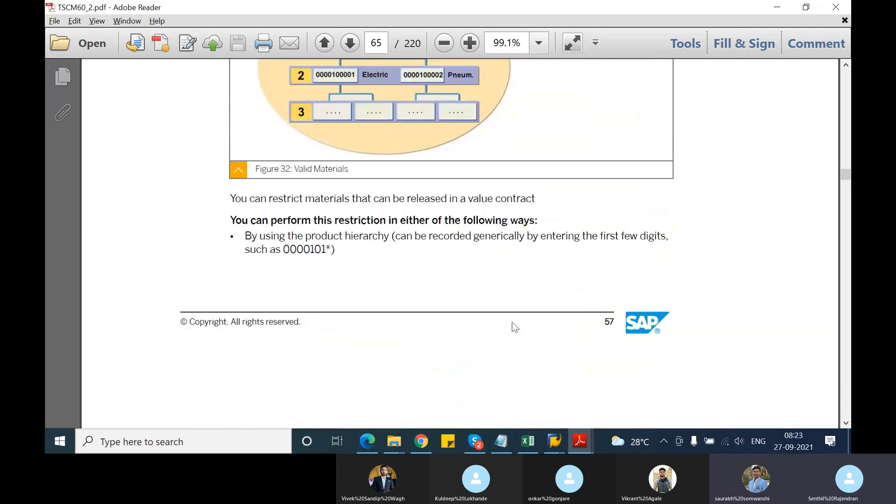
scroll(512, 322, "down", 13)
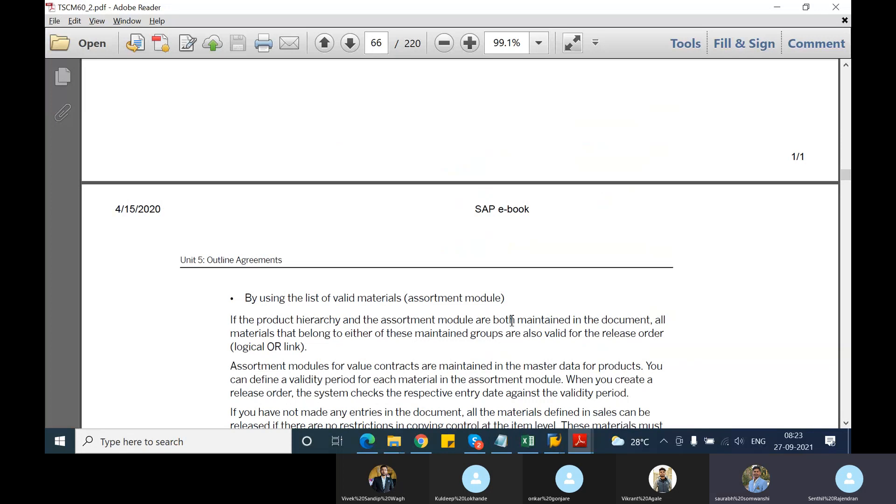
scroll(511, 321, "down", 1)
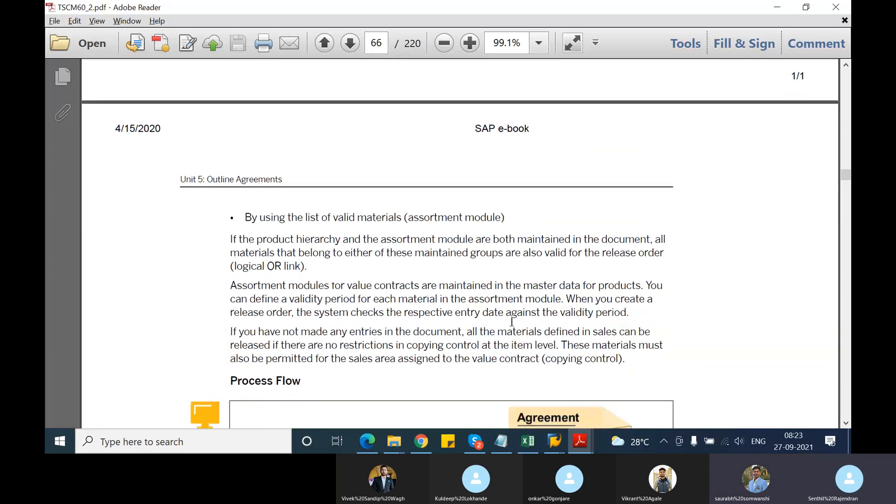
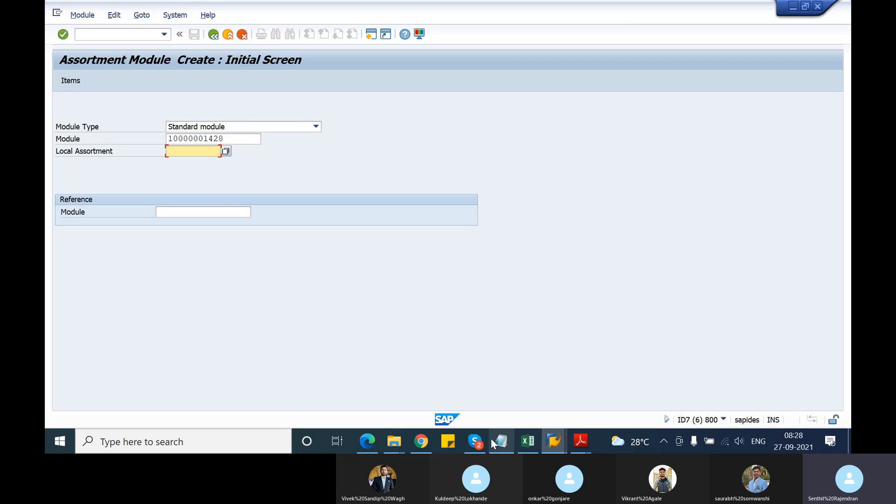
Switch to the Create Contract session and start a new WK2 material-related value contract.
left_click(551, 441)
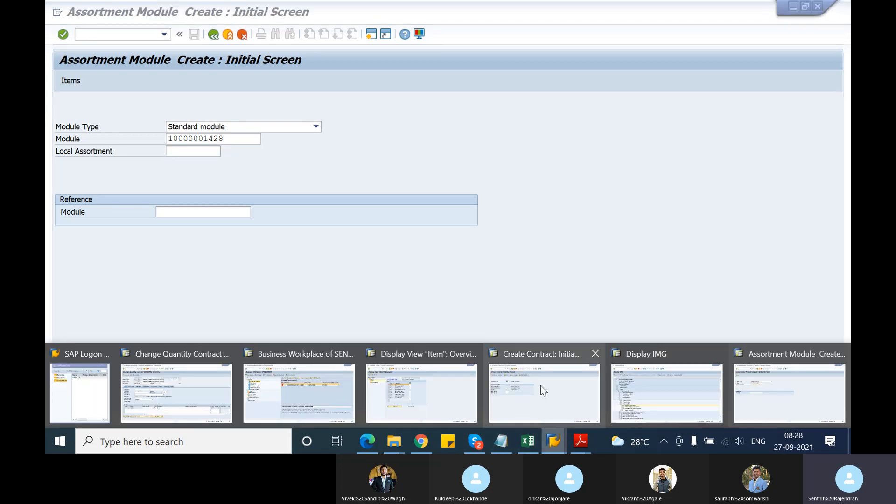
mouse_move(541, 386)
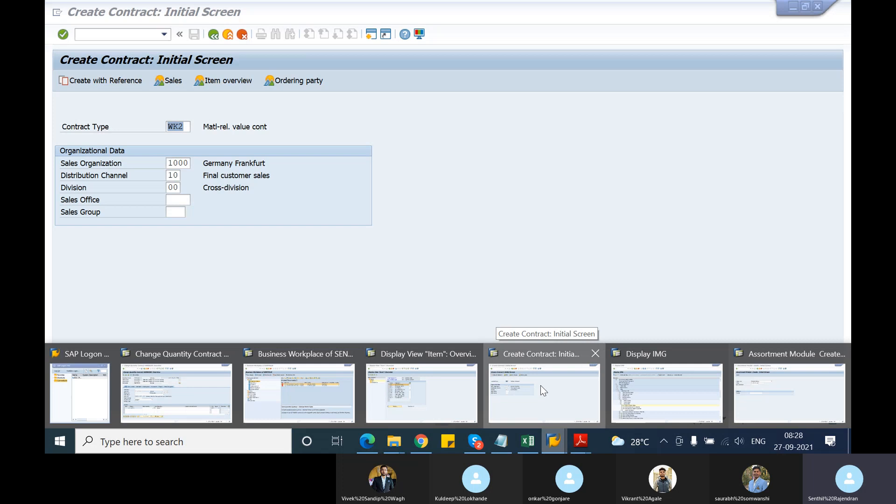
left_click(541, 385)
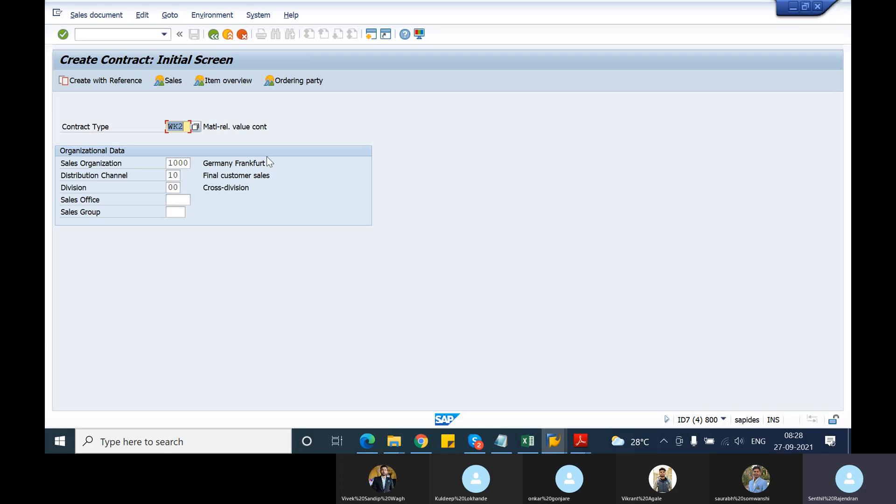
key("Return")
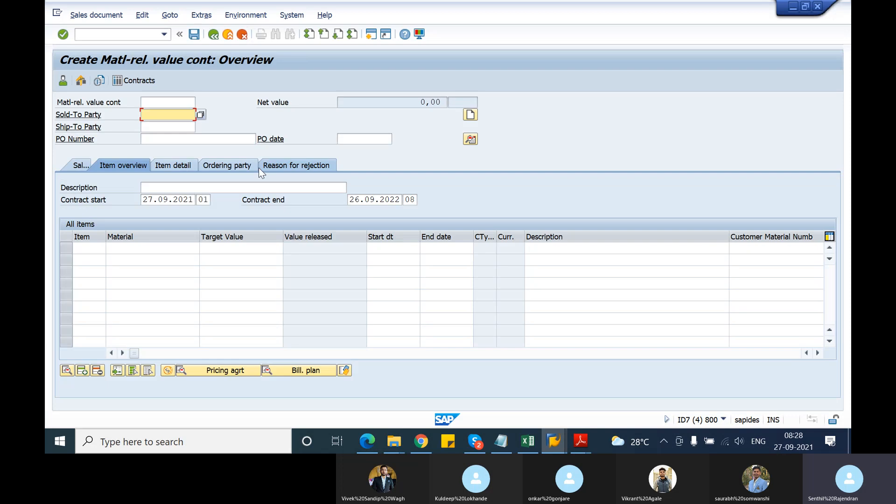
Enter the customer number as sold-to and ship-to party, and "test assortment module" as the PO number.
key("space")
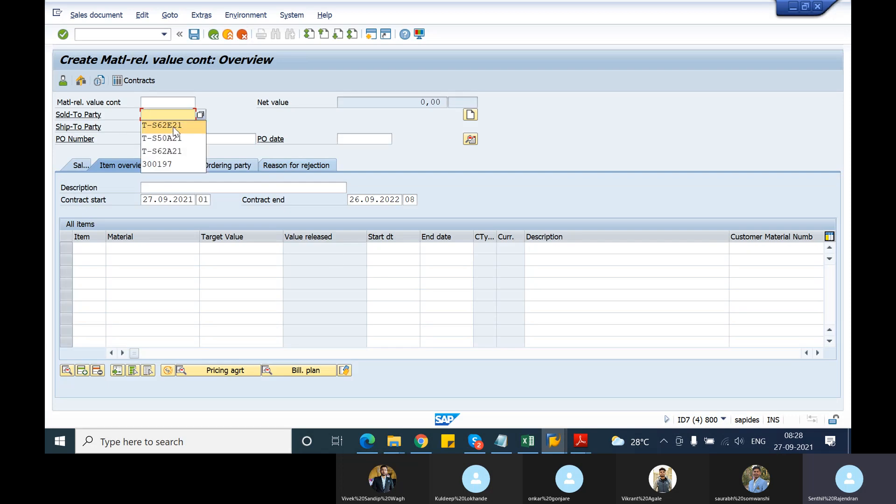
double_click(175, 127)
key("space")
left_click(172, 136)
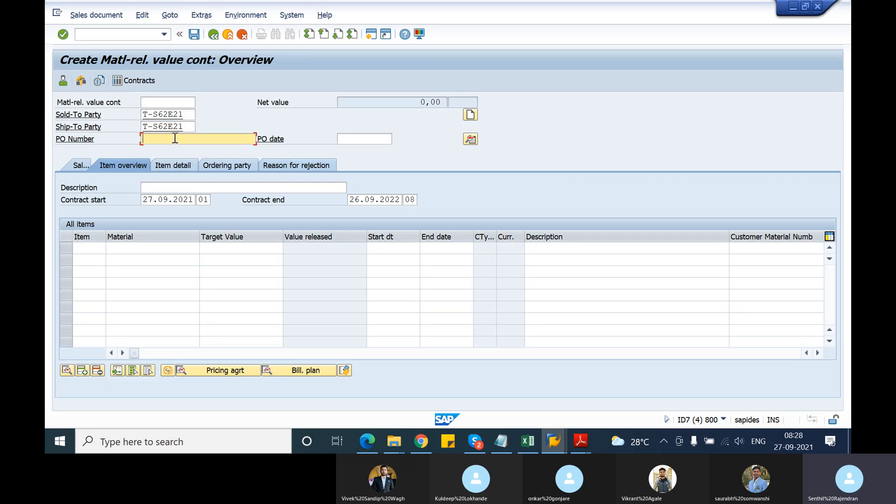
key("space")
left_click(176, 150)
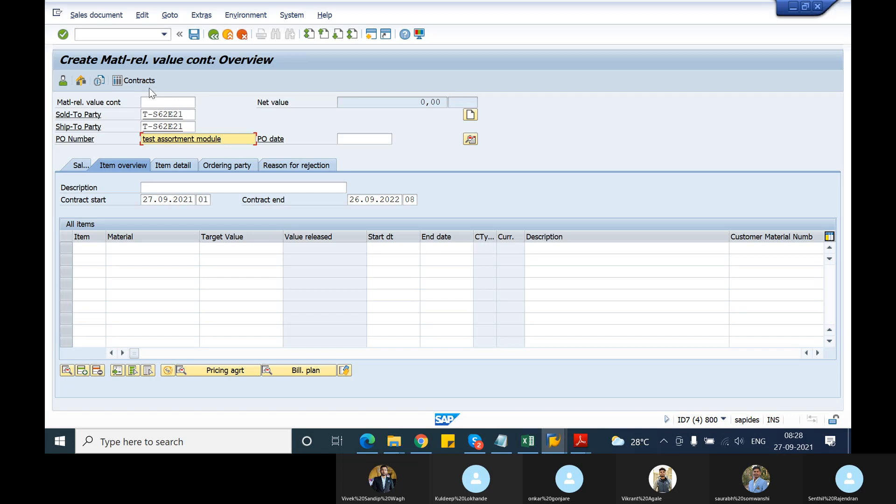
left_click(169, 15)
left_click(168, 15)
left_click(142, 15)
mouse_move(178, 74)
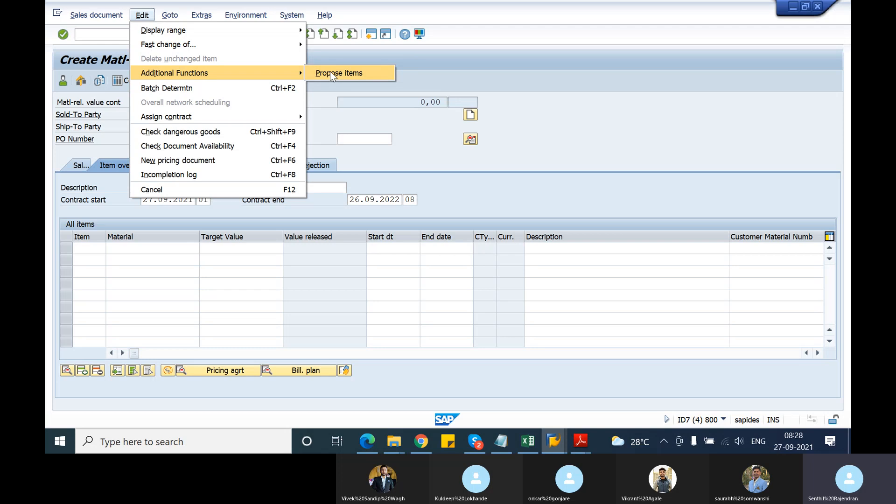
left_click(331, 73)
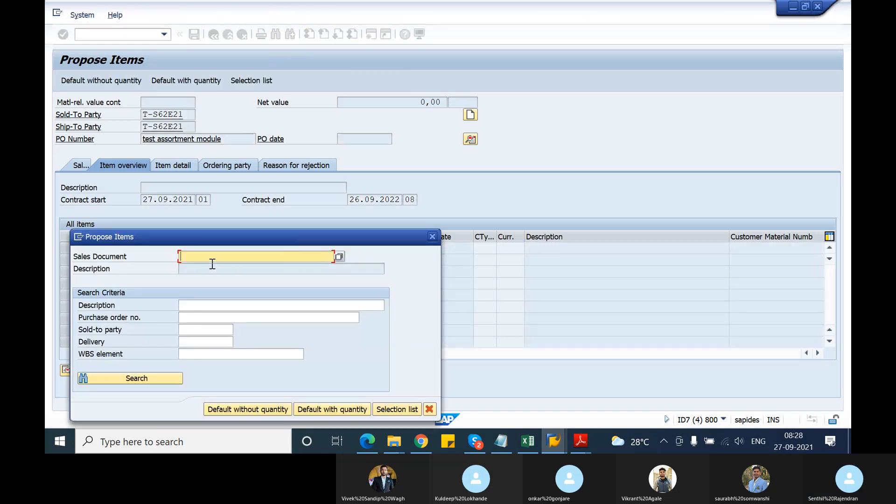
key("ctrl+v")
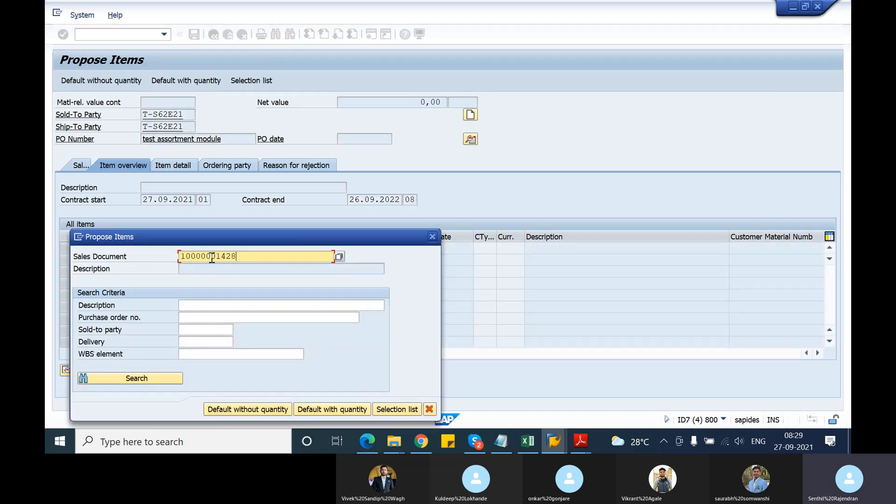
left_click(263, 410)
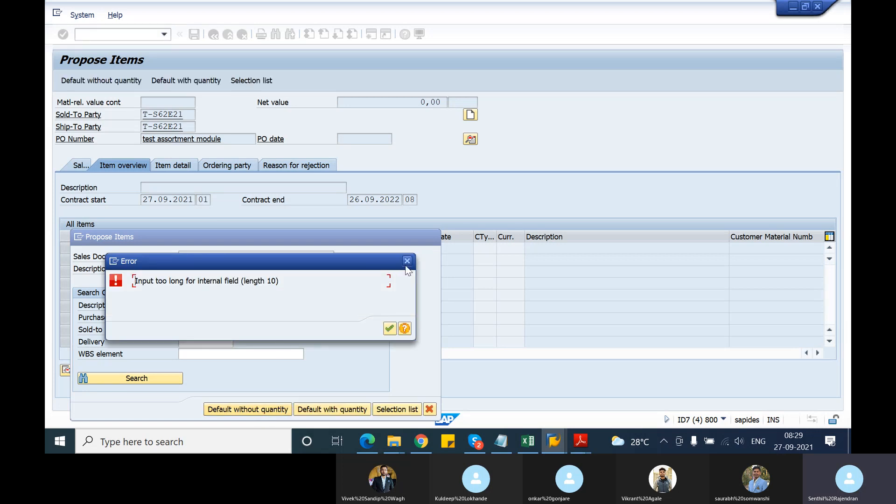
left_click(407, 261)
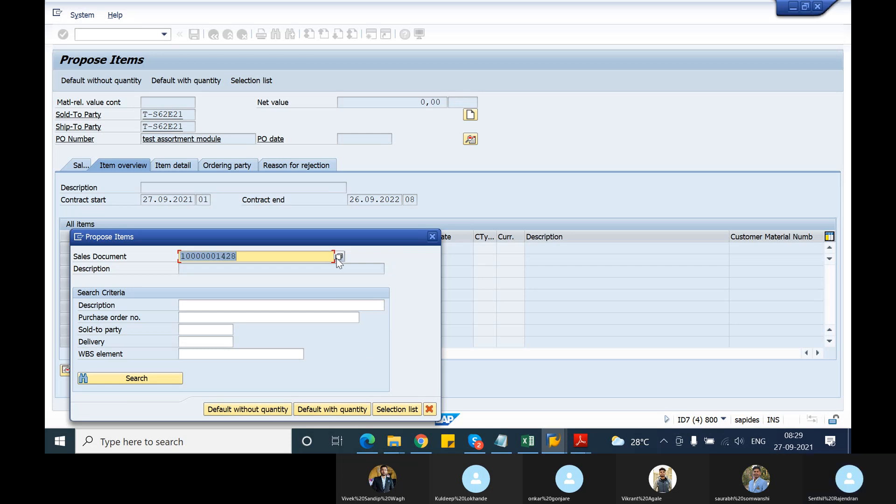
key("Delete")
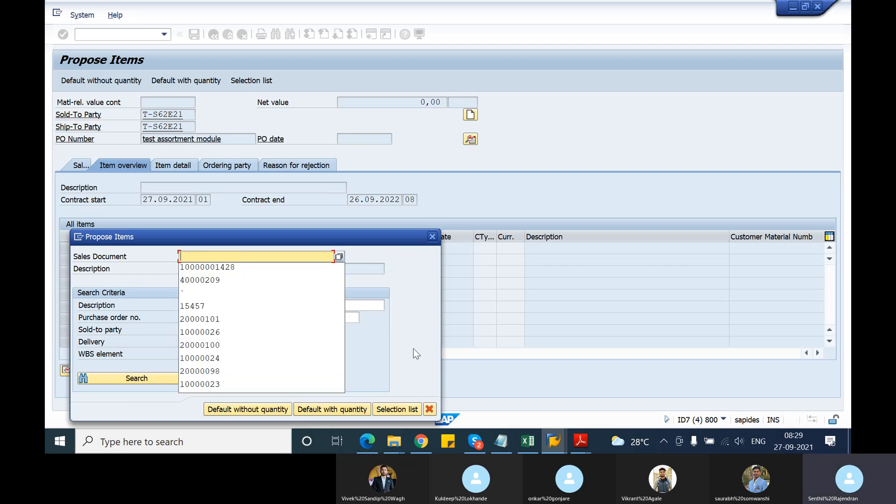
Try the item proposal selection list with the sales document left blank, and cancel the proposal.
left_click(394, 408)
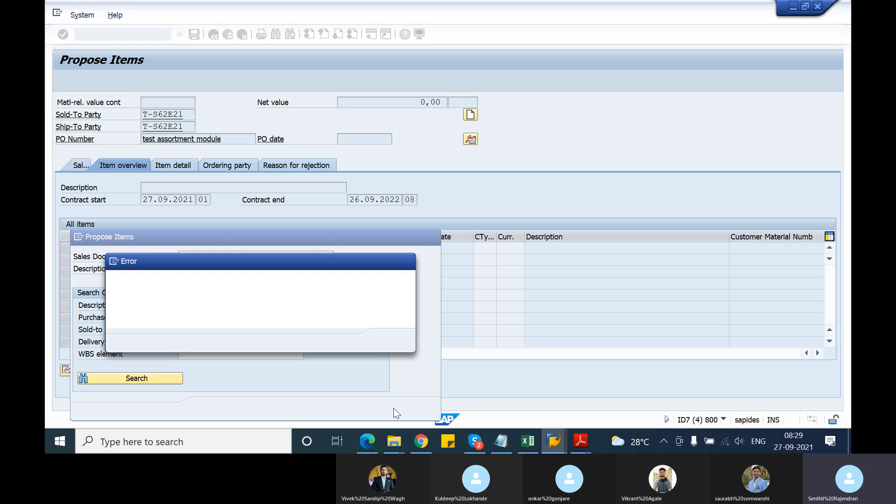
left_click(408, 261)
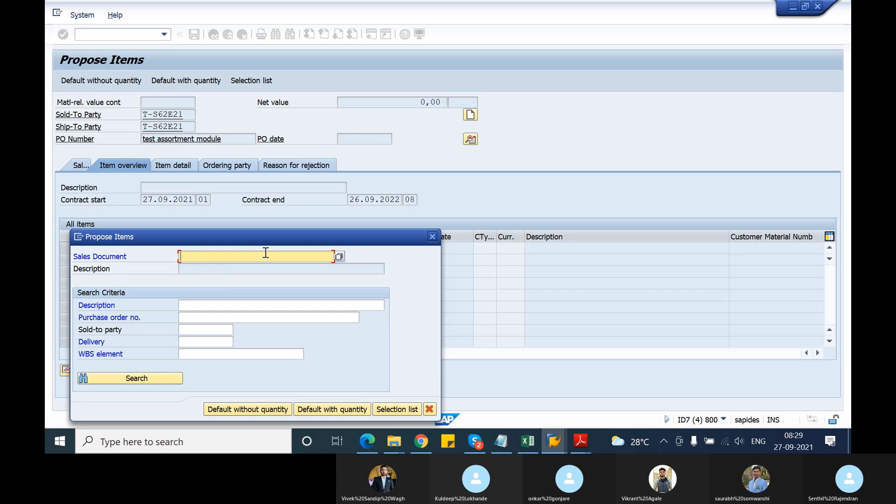
left_click(429, 409)
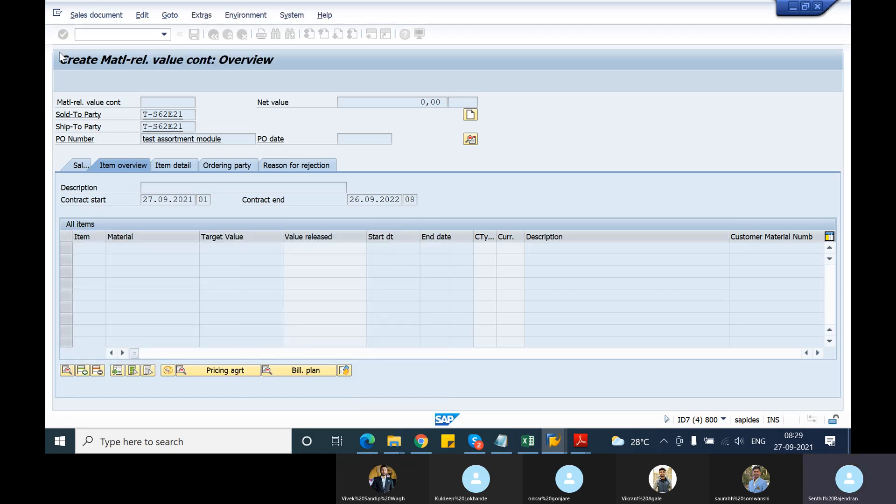
Try to assign a contract at item level in the empty value contract.
left_click(170, 15)
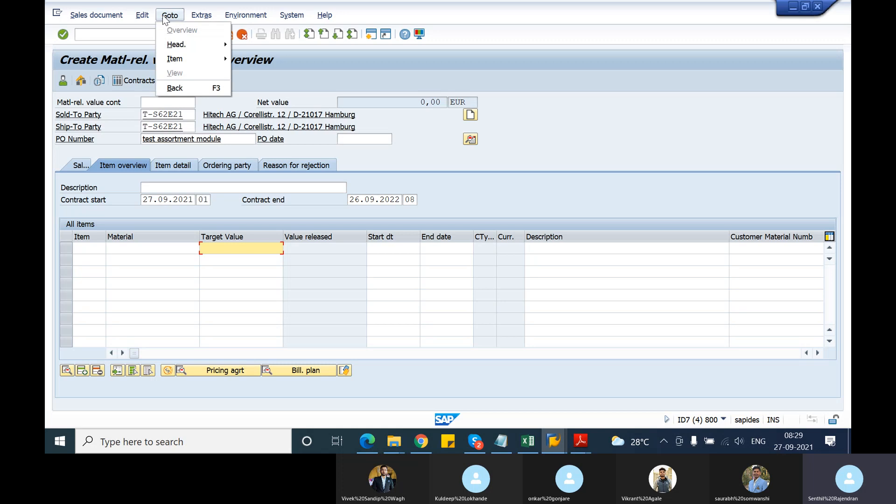
left_click(142, 16)
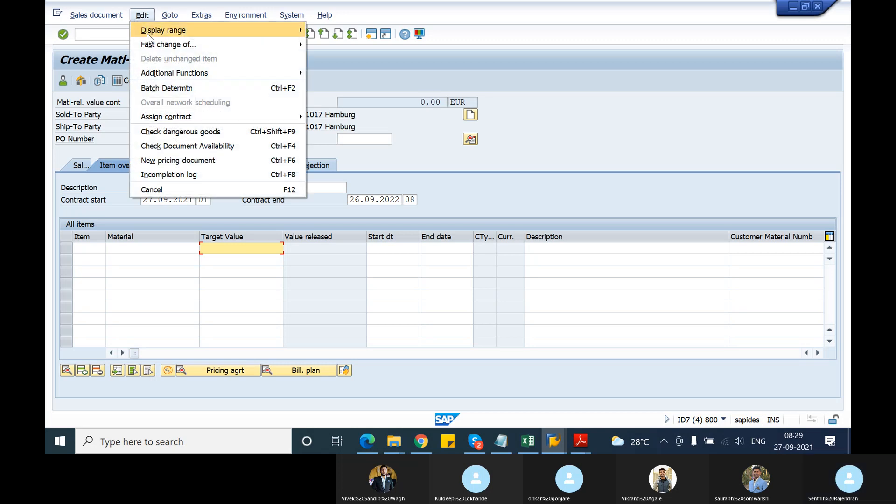
mouse_move(161, 75)
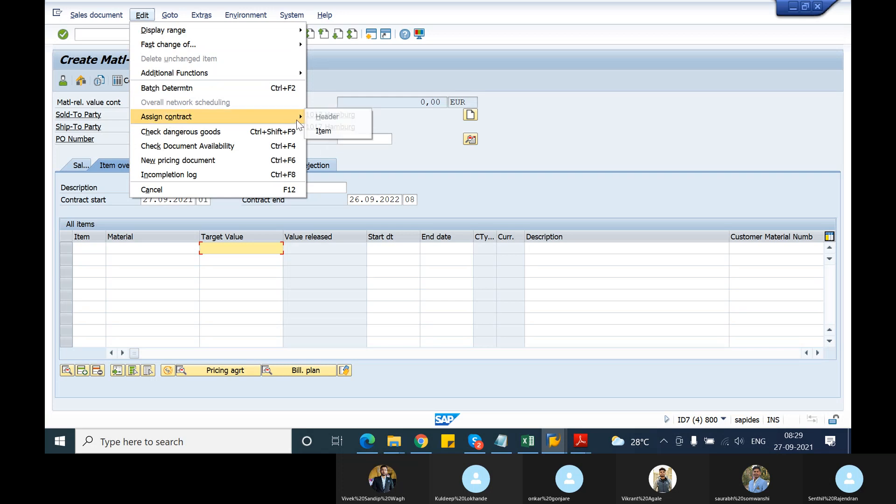
left_click(333, 128)
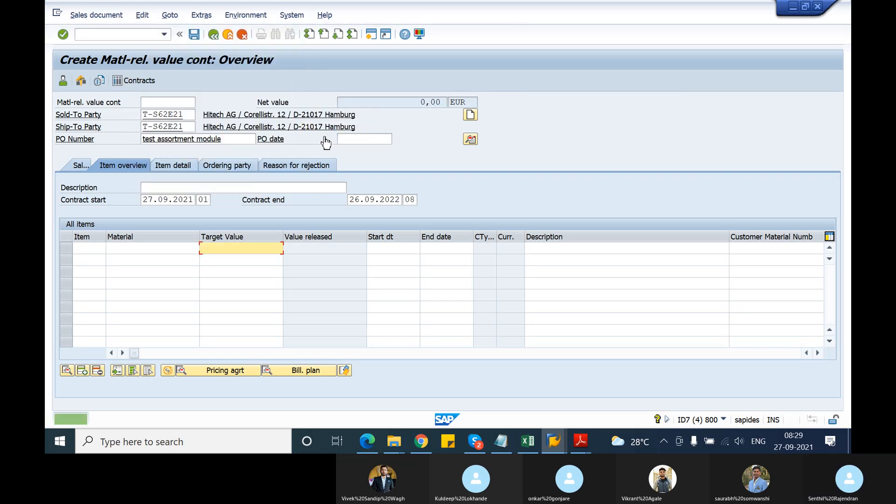
Open the selection screen for the list of item proposals and return to the contract overview.
left_click(201, 15)
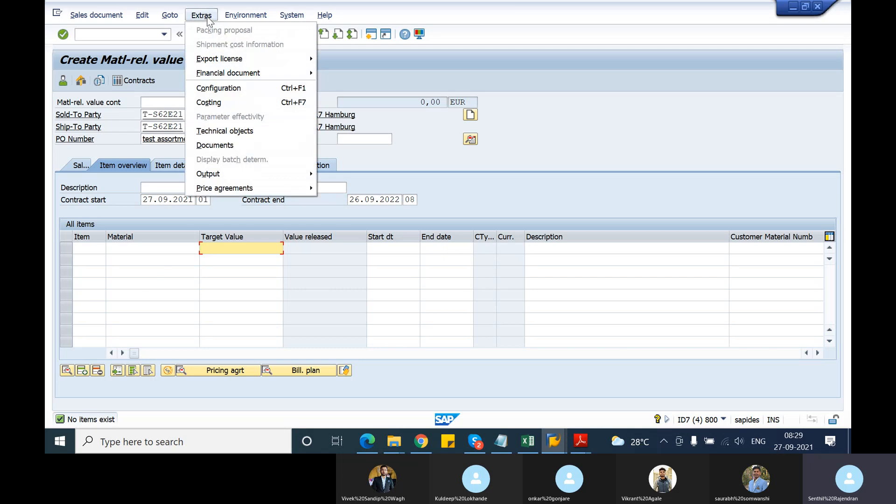
mouse_move(226, 14)
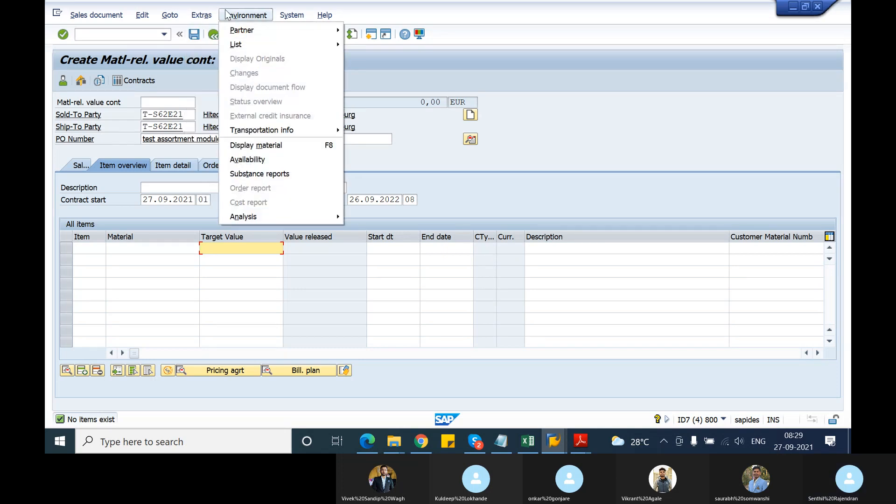
mouse_move(249, 43)
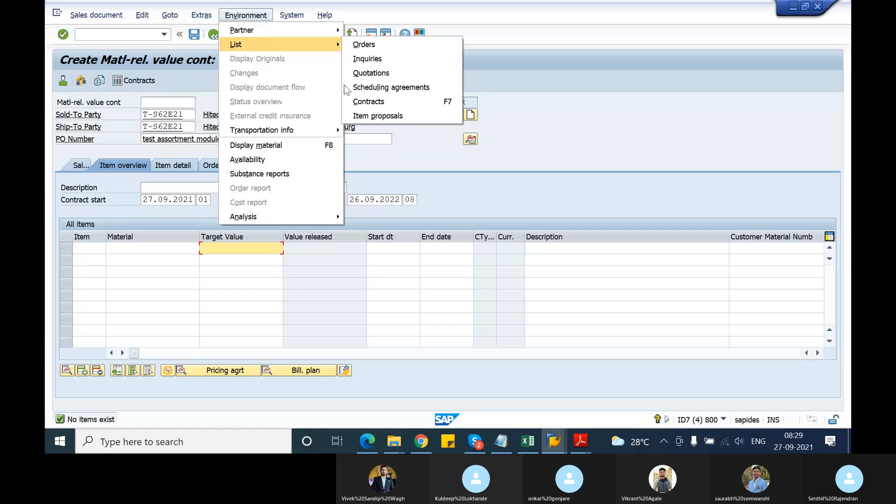
left_click(374, 116)
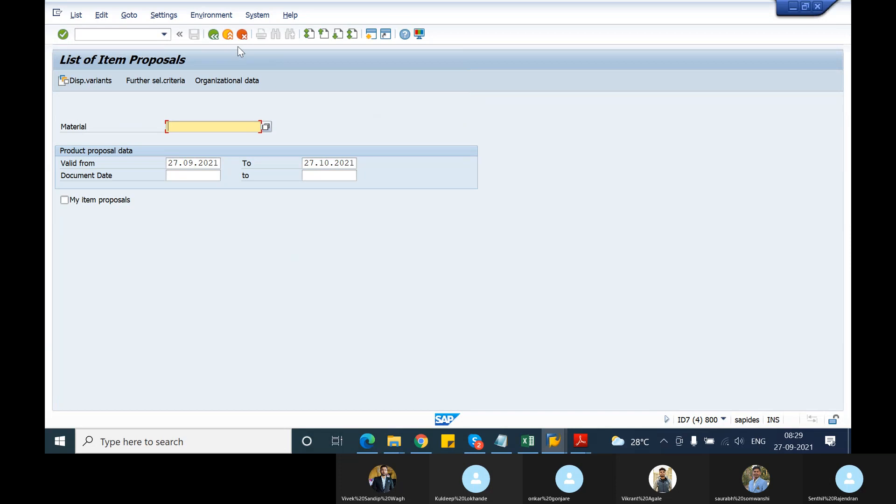
left_click(215, 32)
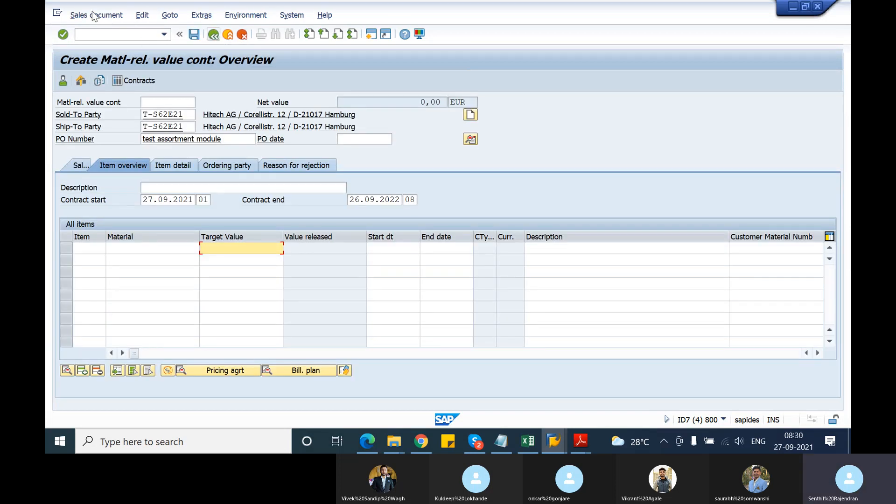
left_click(93, 16)
mouse_move(140, 20)
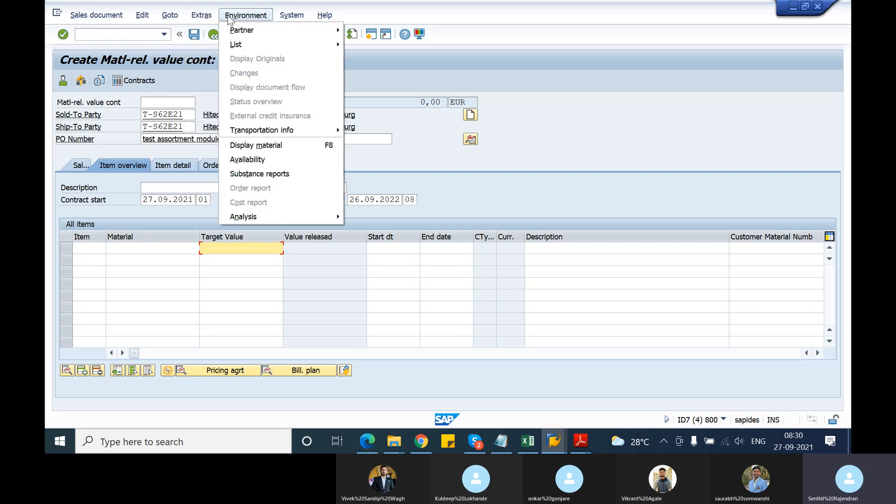
mouse_move(285, 15)
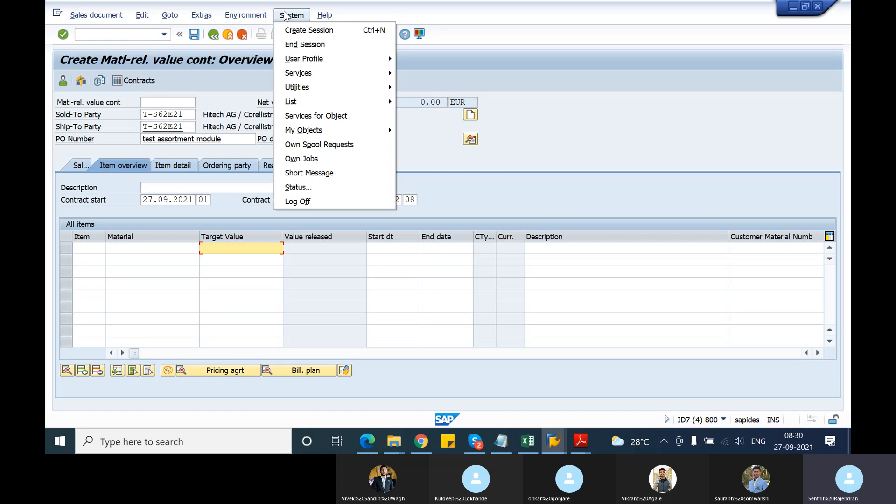
left_click(472, 174)
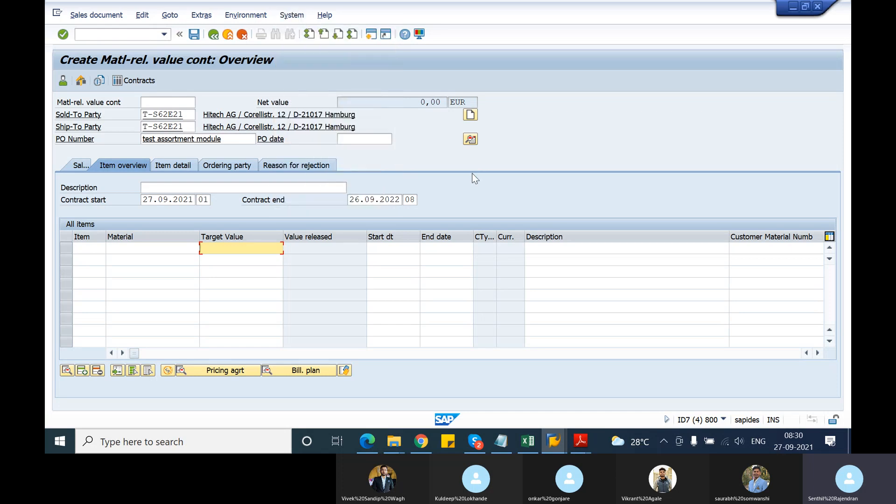
Exit the value contract without saving and open creation with reference for contract type WK2.
left_click(214, 35)
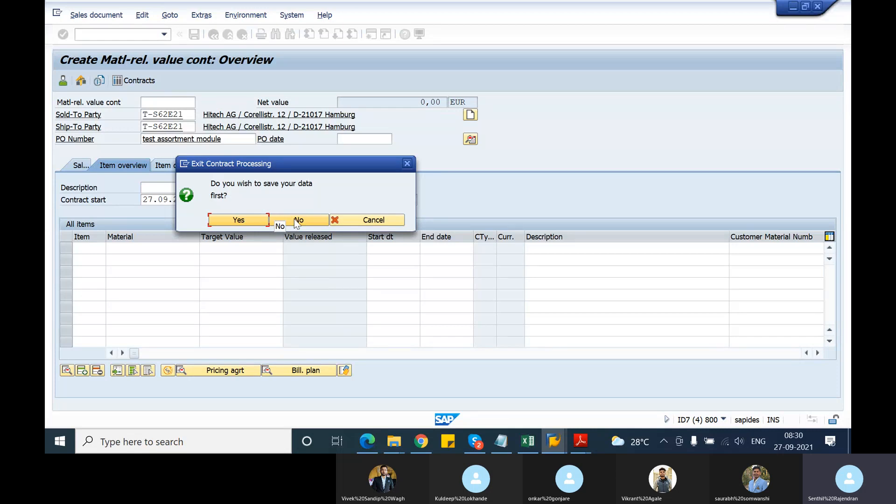
left_click(296, 222)
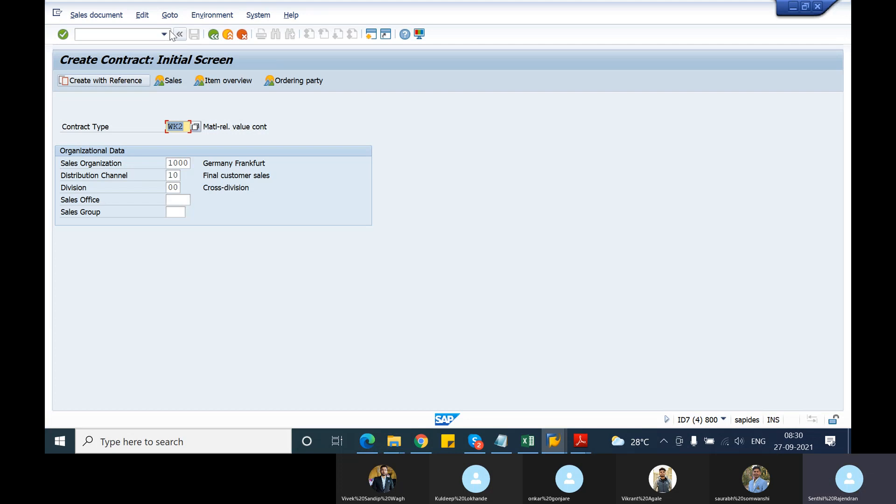
left_click(93, 16)
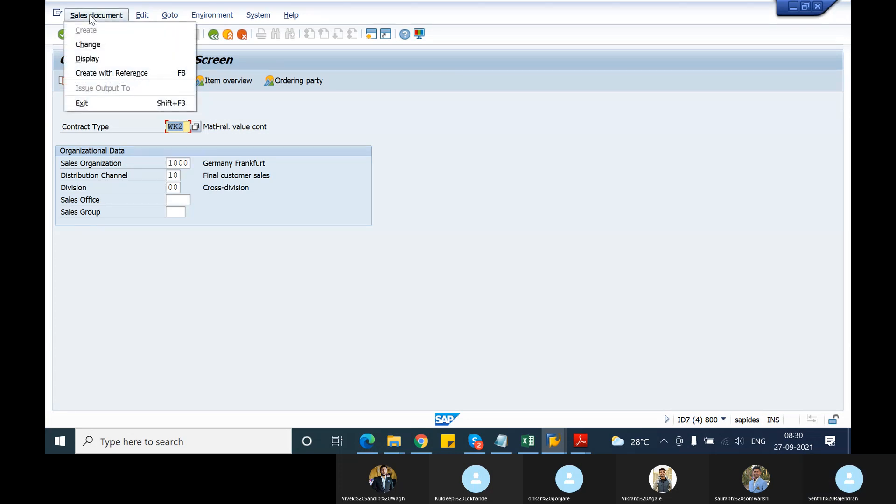
left_click(109, 73)
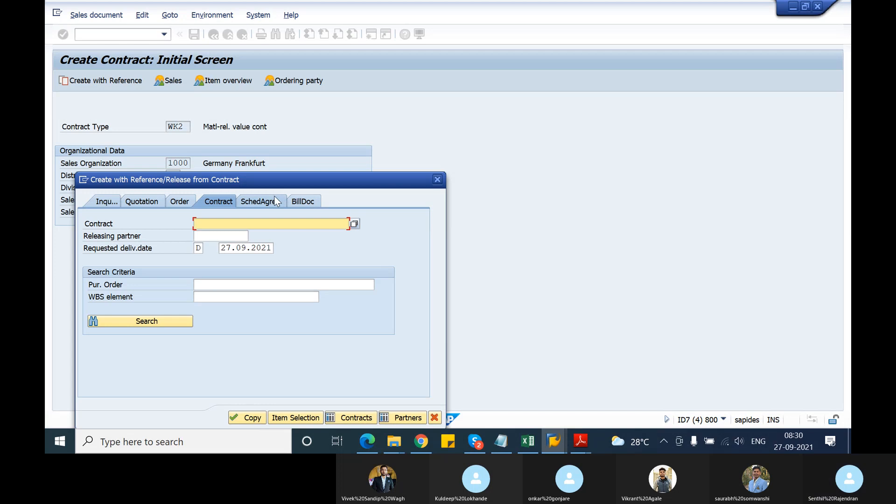
left_click(272, 199)
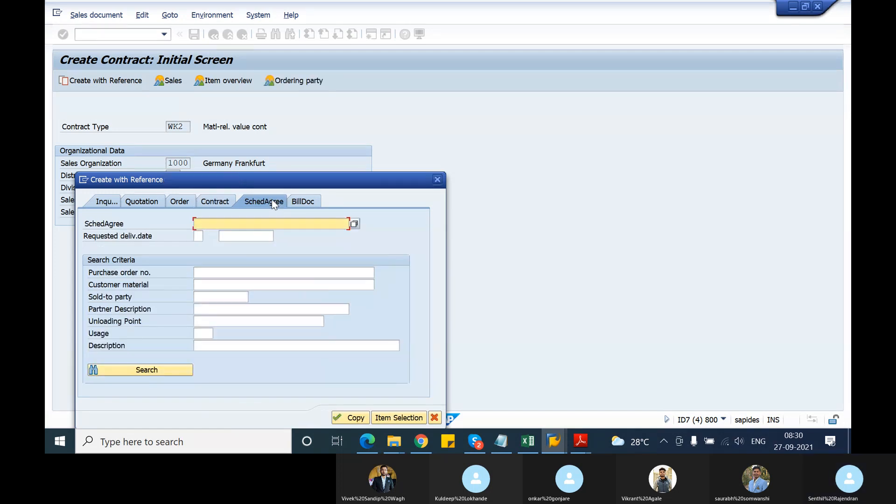
left_click(214, 201)
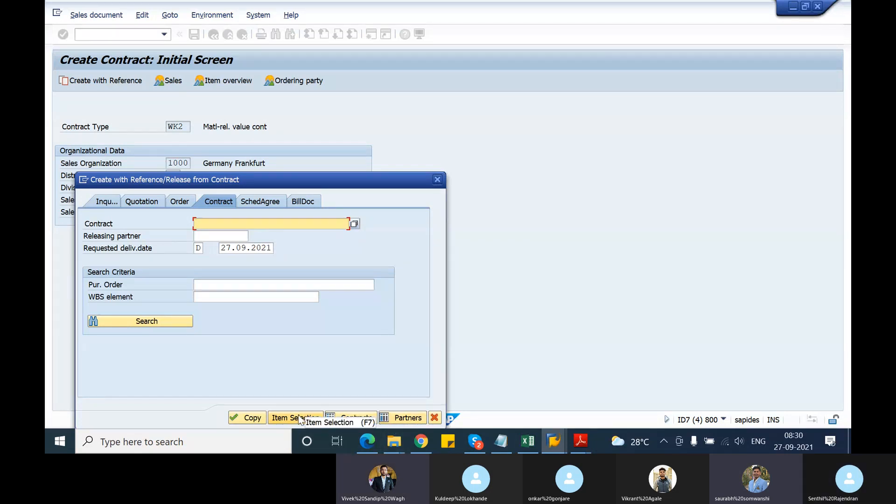
left_click(216, 228)
left_click(219, 233)
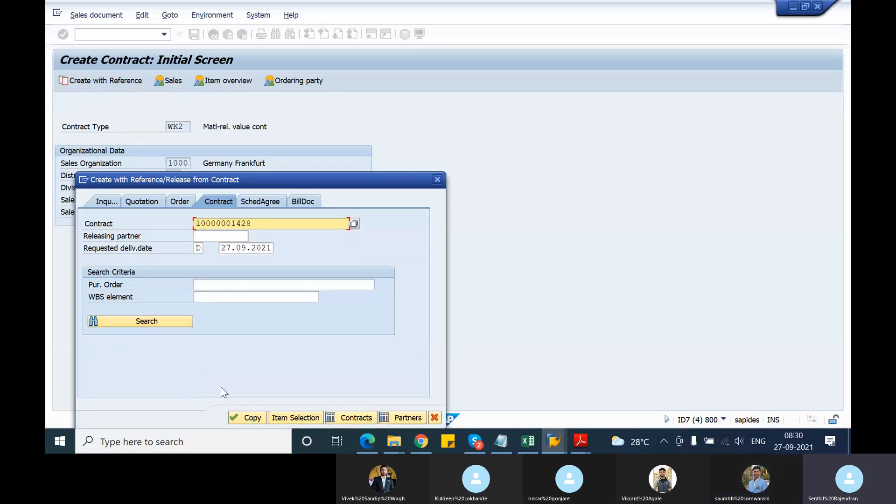
left_click(239, 418)
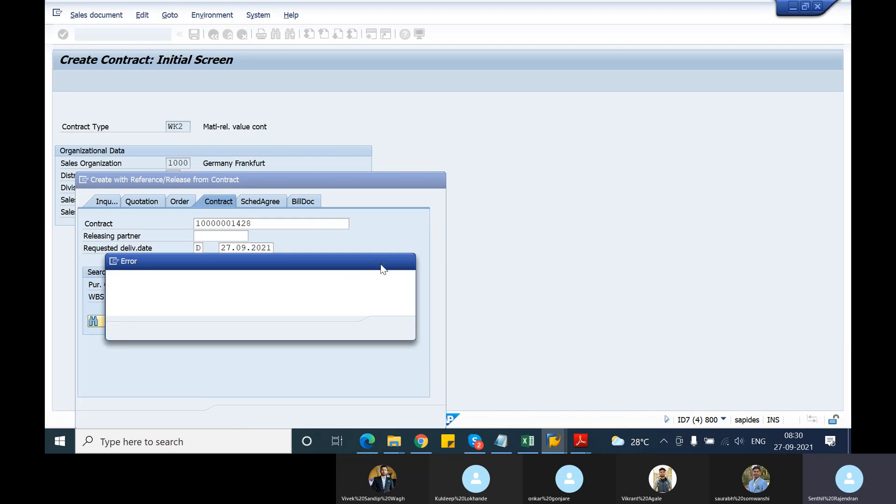
left_click(406, 261)
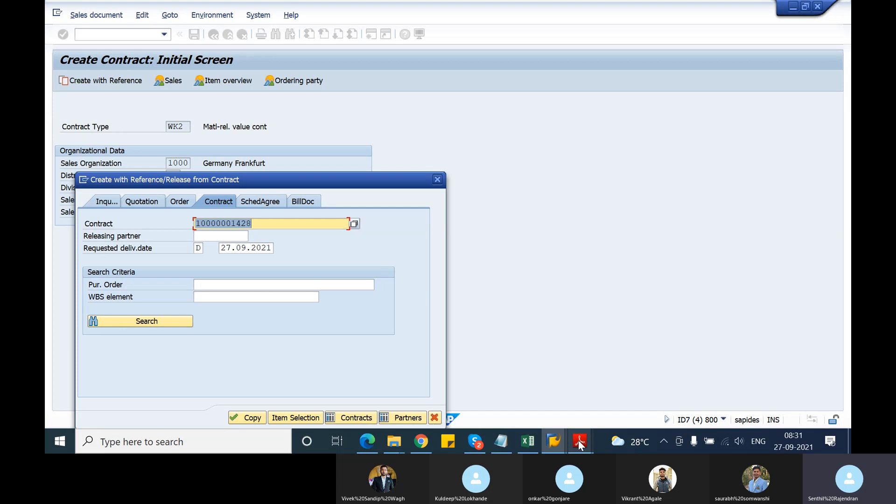